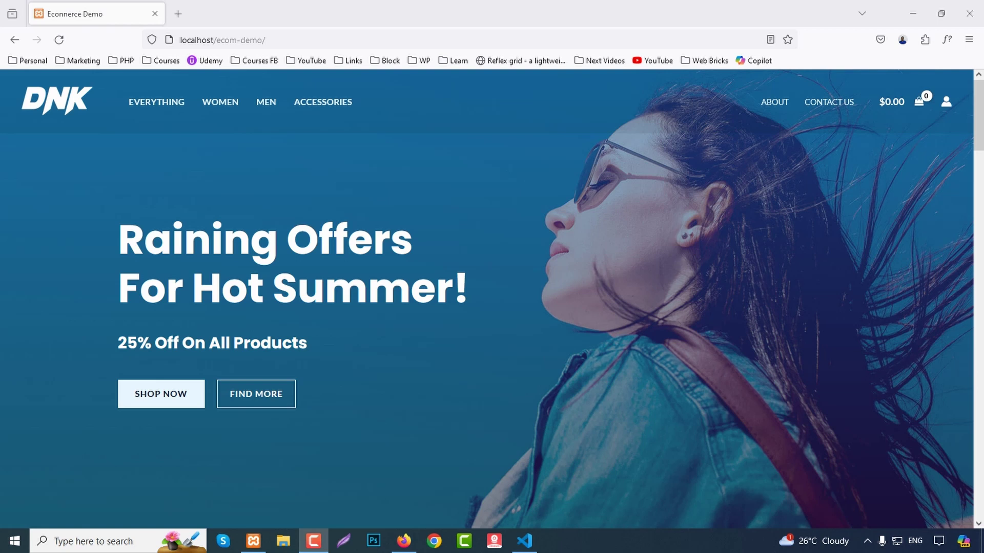
scroll(492, 298, down, 6)
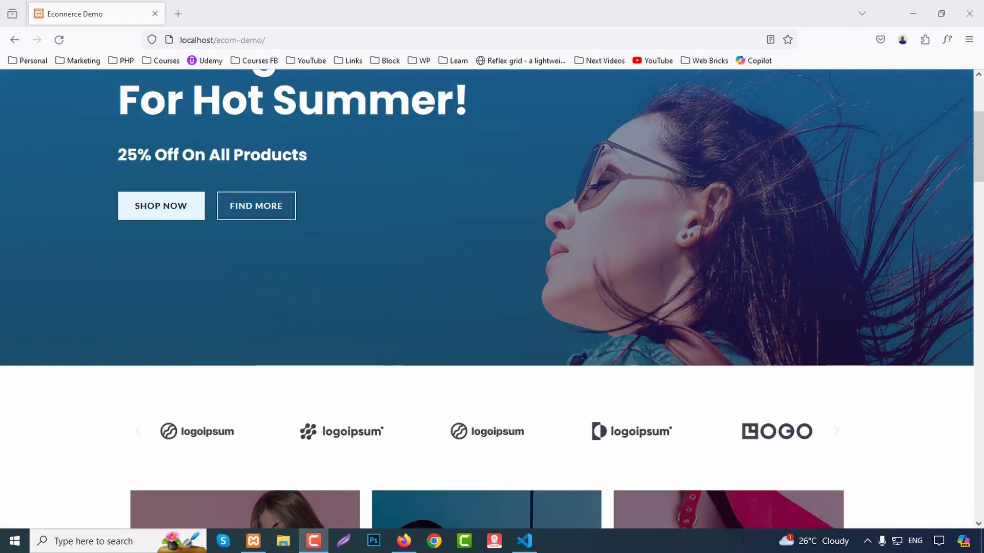
scroll(492, 297, down, 2)
scroll(492, 297, down, 4)
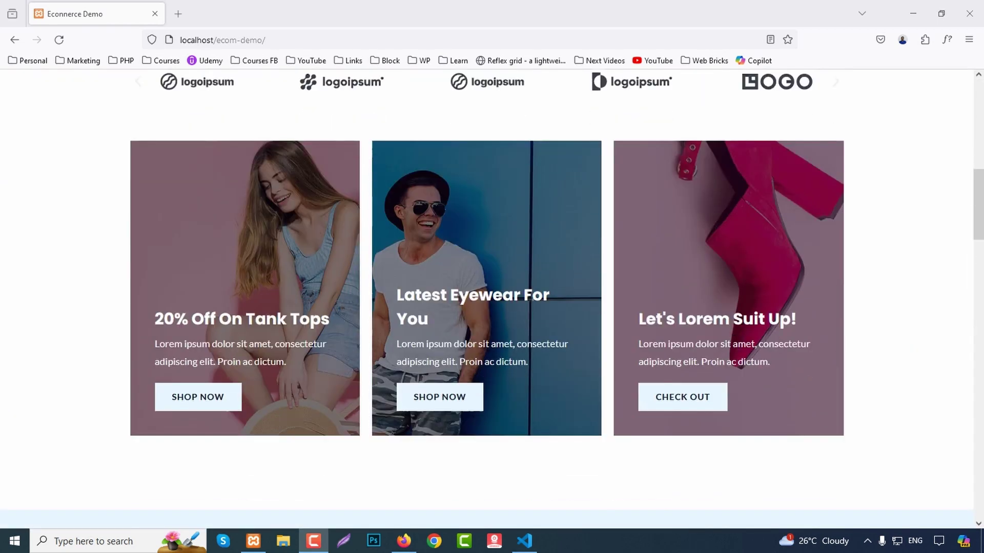
scroll(154, 231, down, 7)
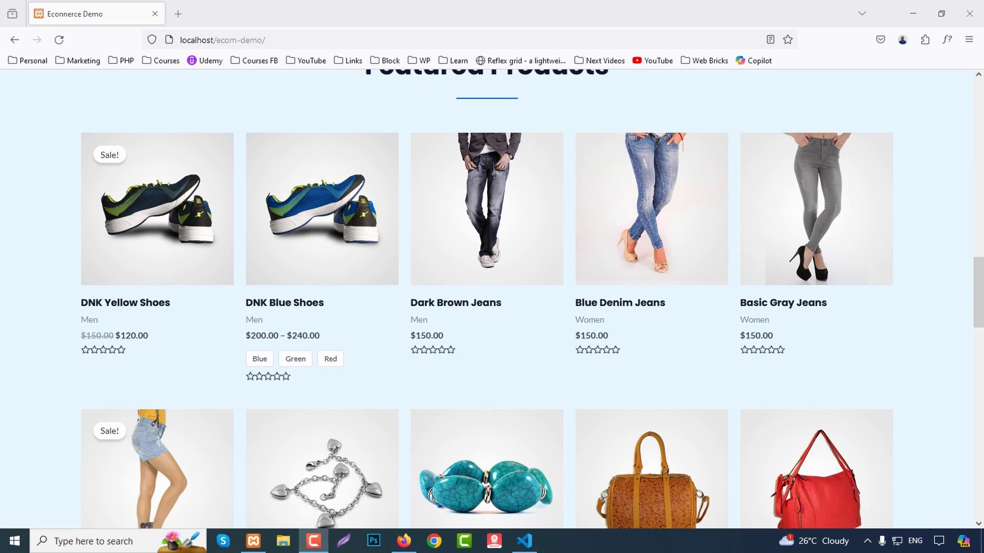
scroll(492, 297, down, 10)
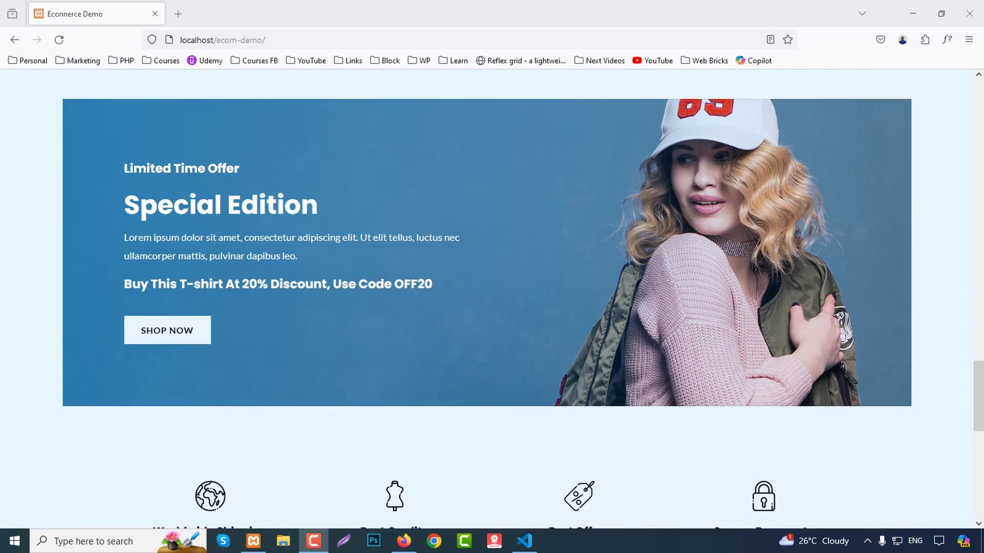
scroll(492, 297, down, 5)
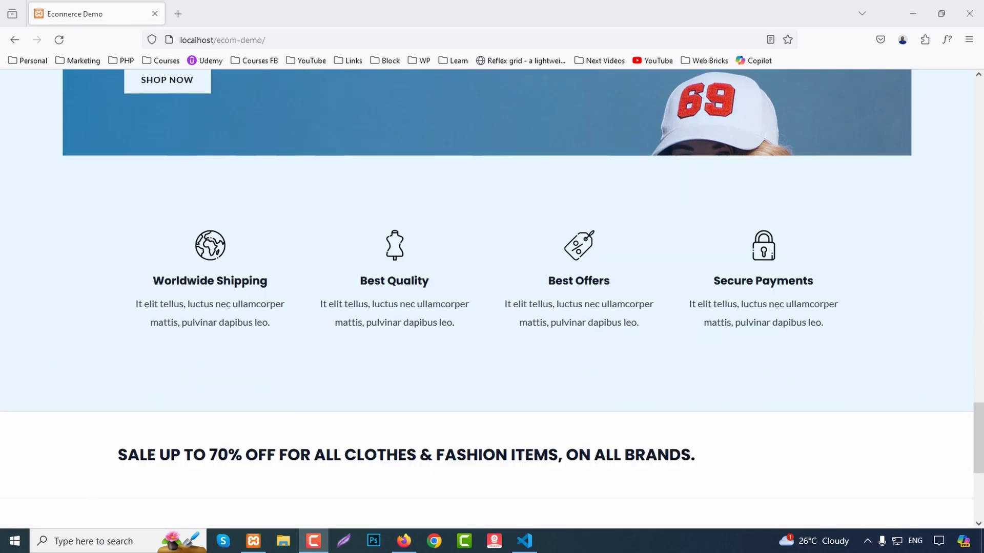
scroll(492, 297, down, 3)
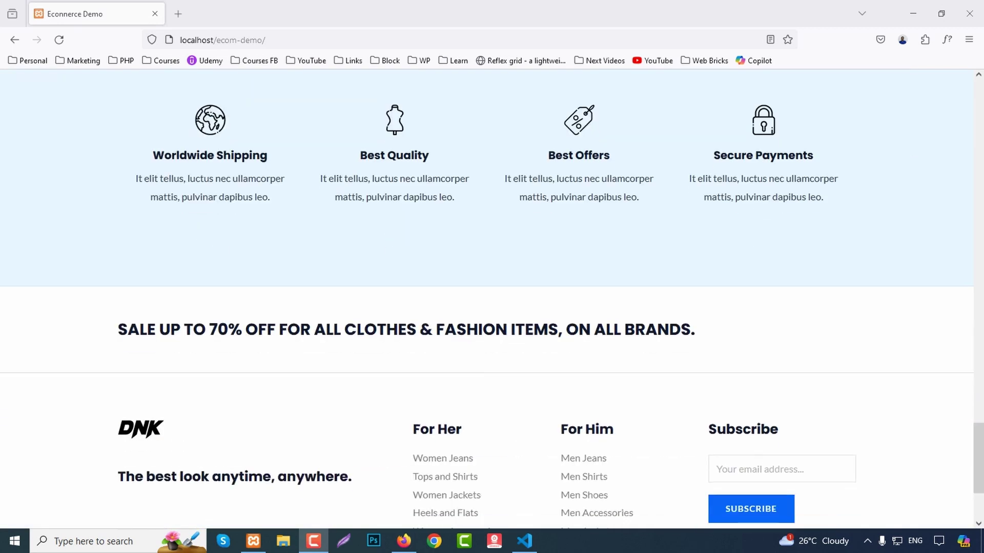
scroll(492, 298, down, 3)
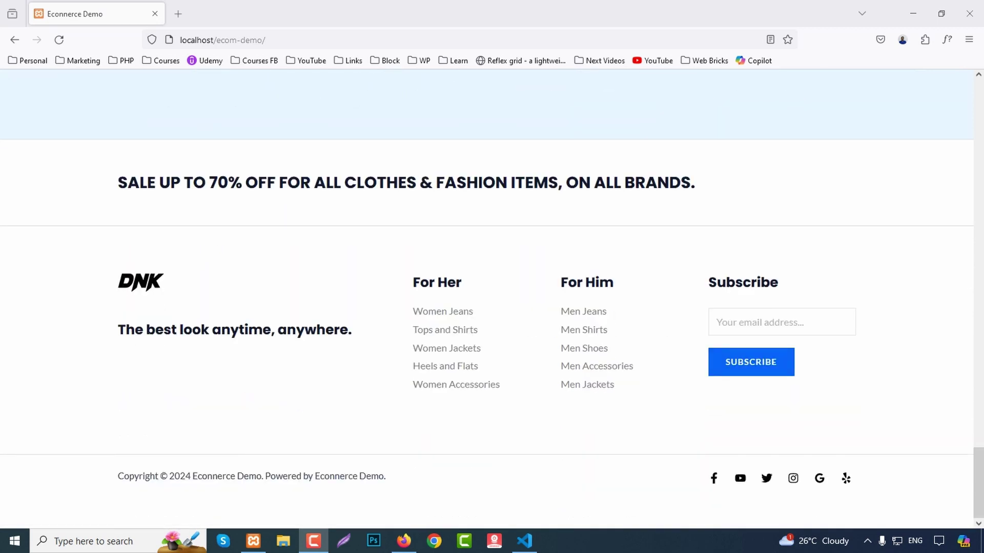
scroll(492, 297, up, 20)
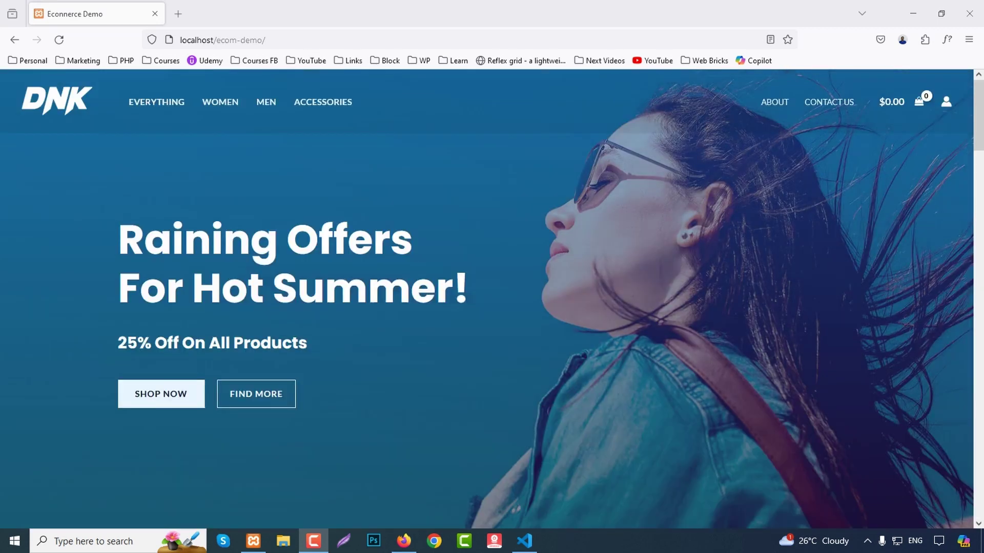
click(220, 102)
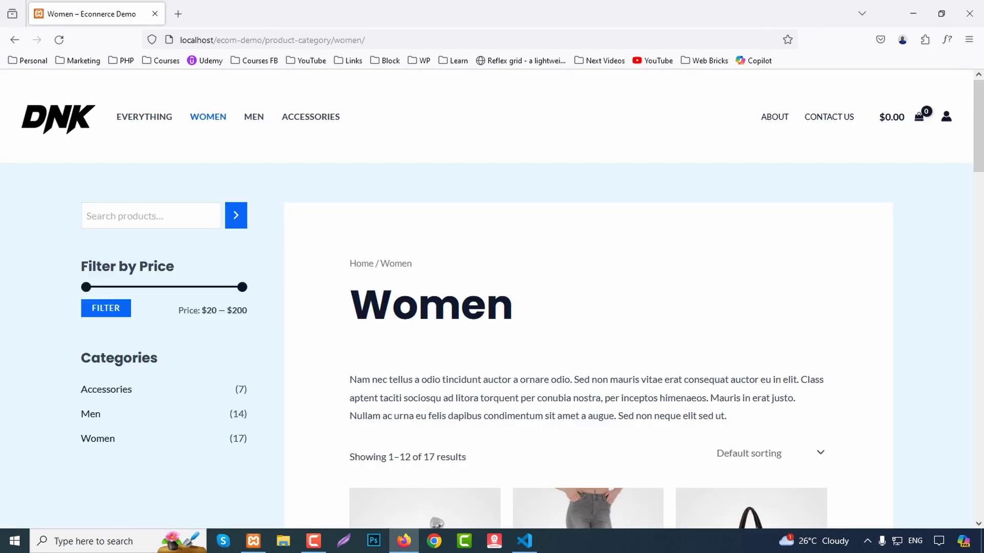
Scroll through the Women category's product listing.
scroll(588, 297, down, 6)
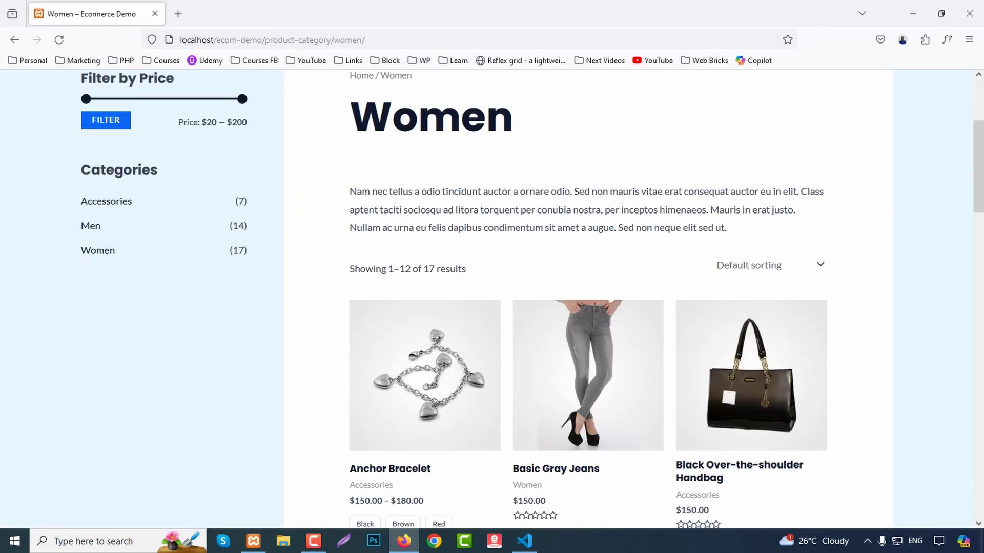
scroll(717, 205, down, 2)
scroll(587, 297, down, 6)
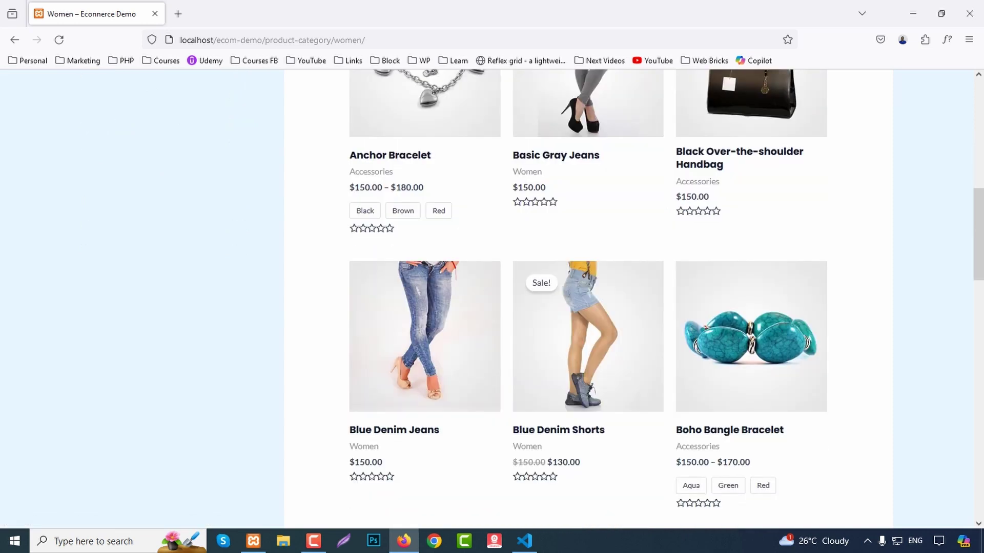
scroll(588, 297, down, 15)
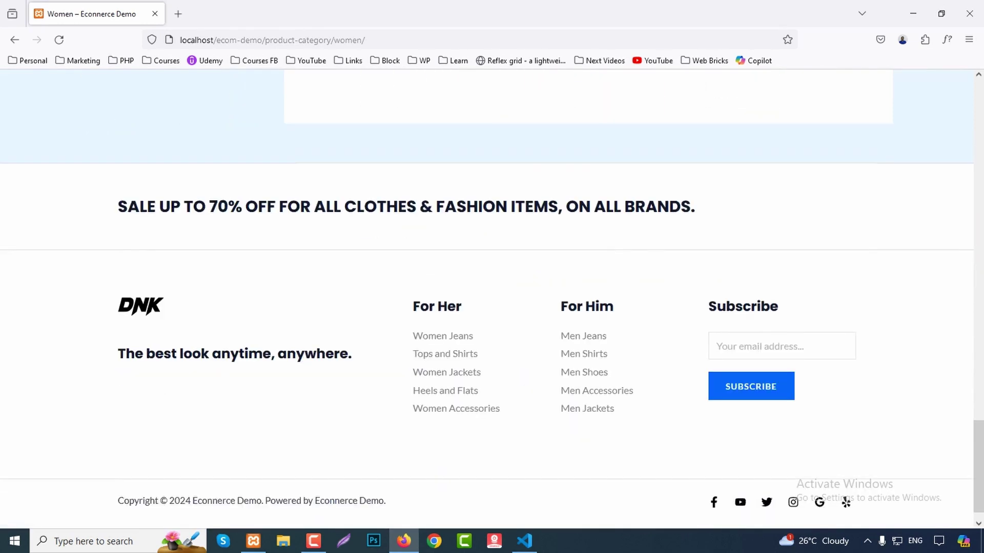
scroll(588, 297, up, 10)
scroll(588, 297, up, 18)
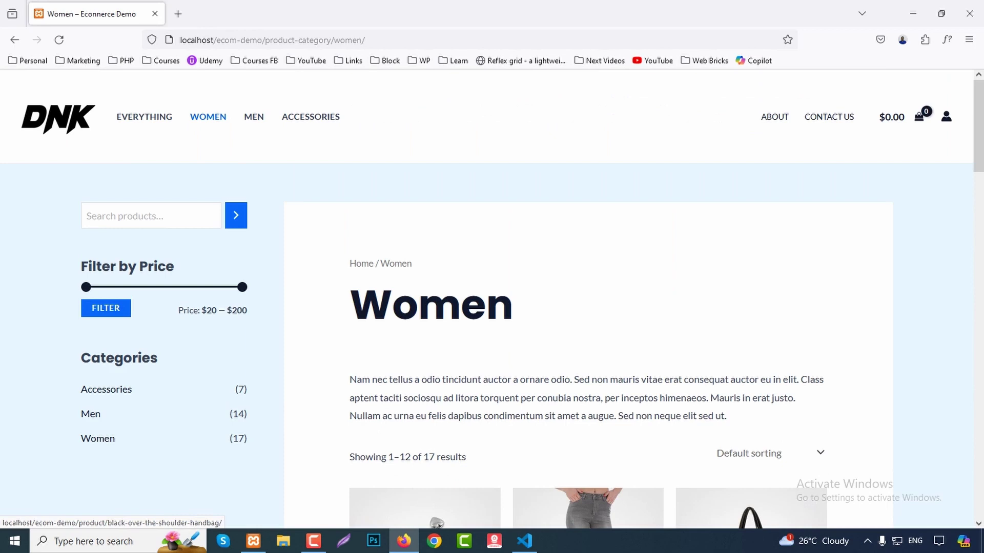
Switch to the Men category and open the Black Hoodie product page.
click(254, 117)
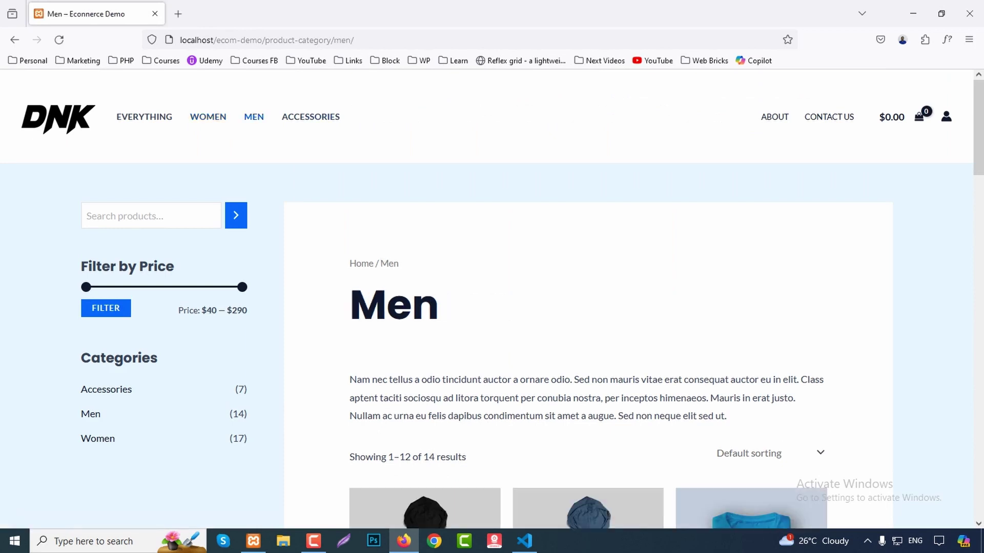
scroll(491, 300, down, 4)
scroll(491, 300, down, 5)
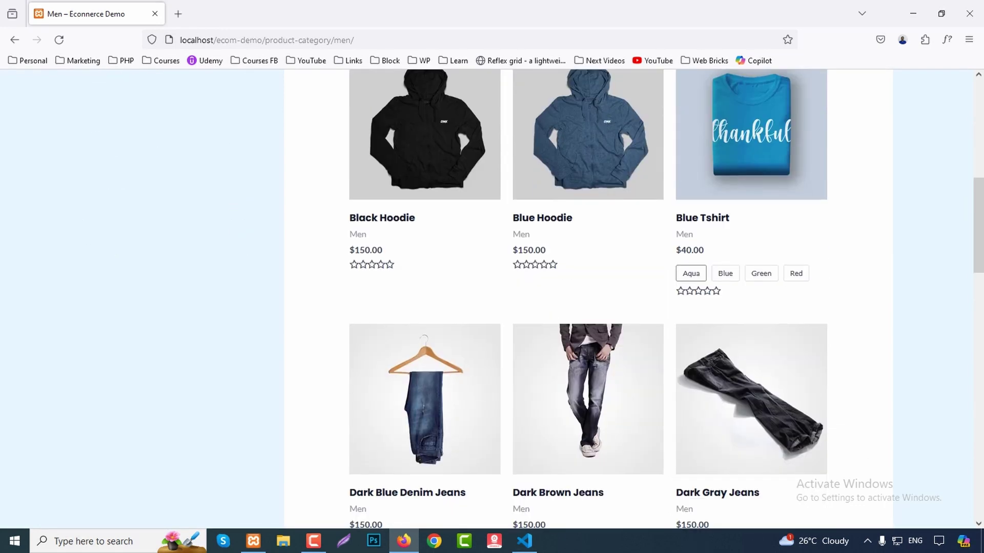
scroll(492, 300, up, 4)
click(425, 312)
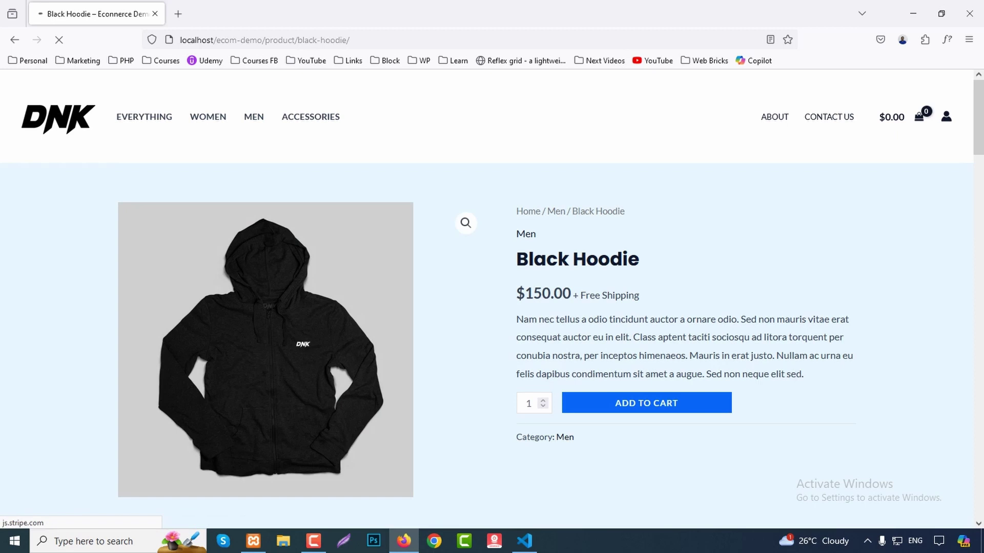
Add 3 Black Hoodies at $150.00 each to the cart for a $450.00 subtotal.
scroll(492, 297, down, 2)
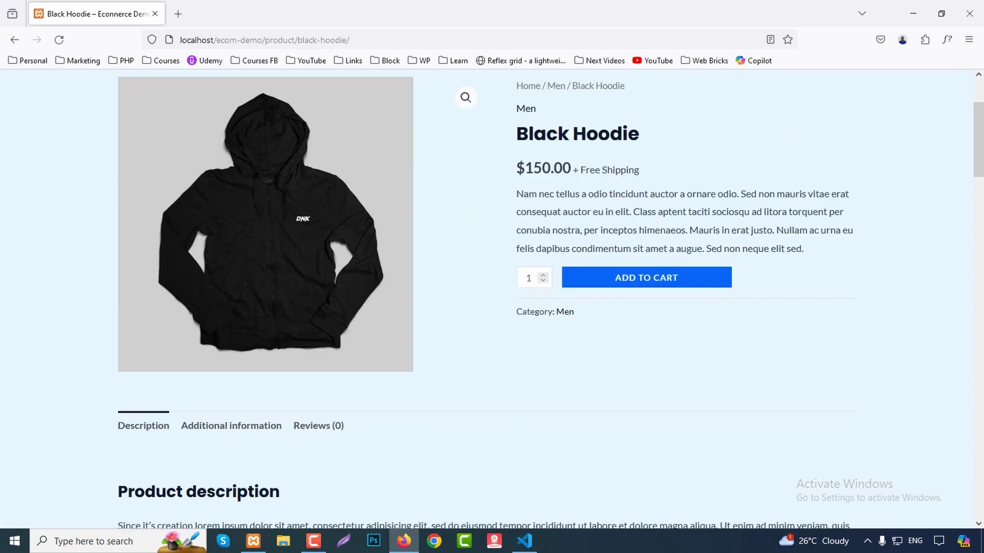
scroll(491, 297, down, 4)
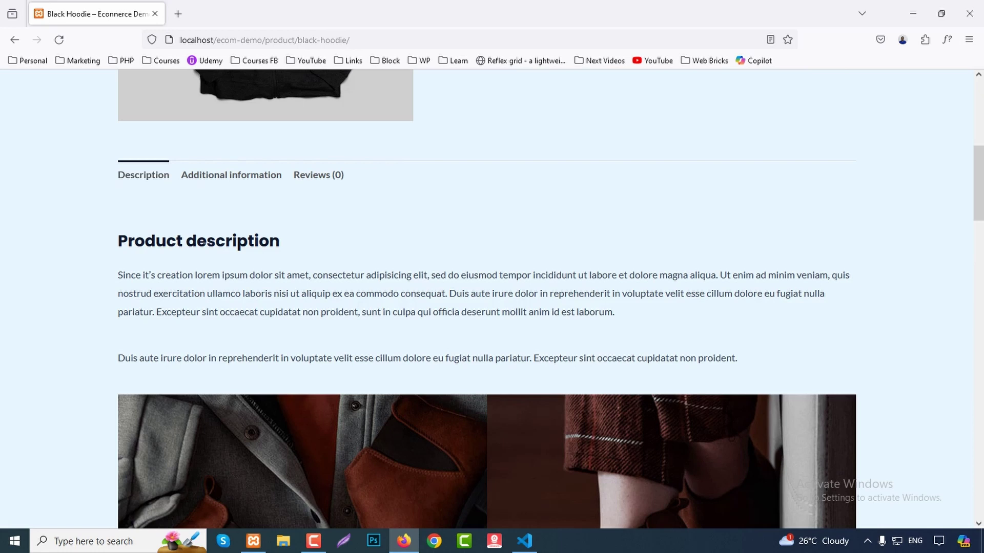
scroll(492, 297, down, 20)
scroll(492, 297, down, 6)
scroll(491, 297, up, 20)
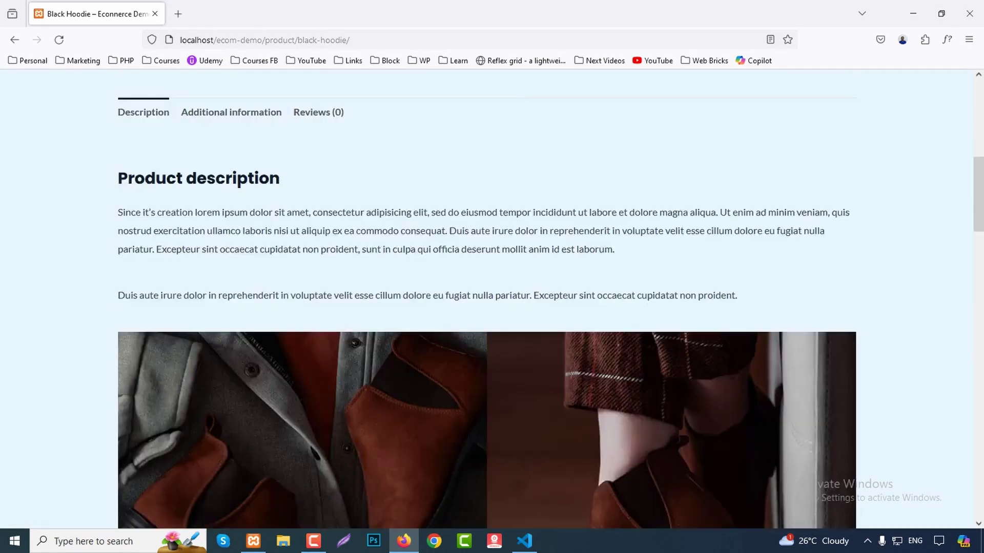
scroll(492, 297, up, 8)
scroll(492, 297, down, 2)
scroll(492, 297, up, 1)
scroll(492, 298, up, 1)
scroll(492, 297, down, 1)
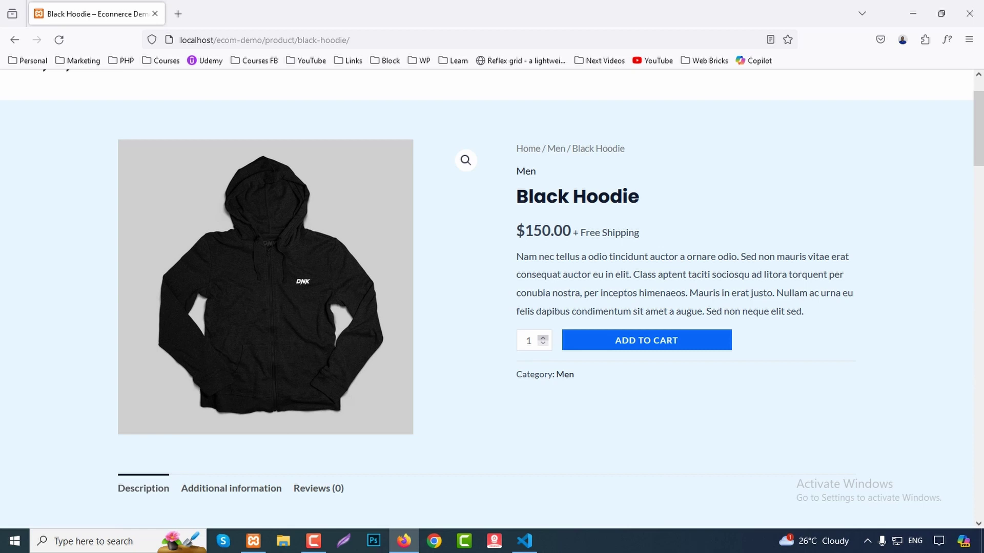
click(658, 341)
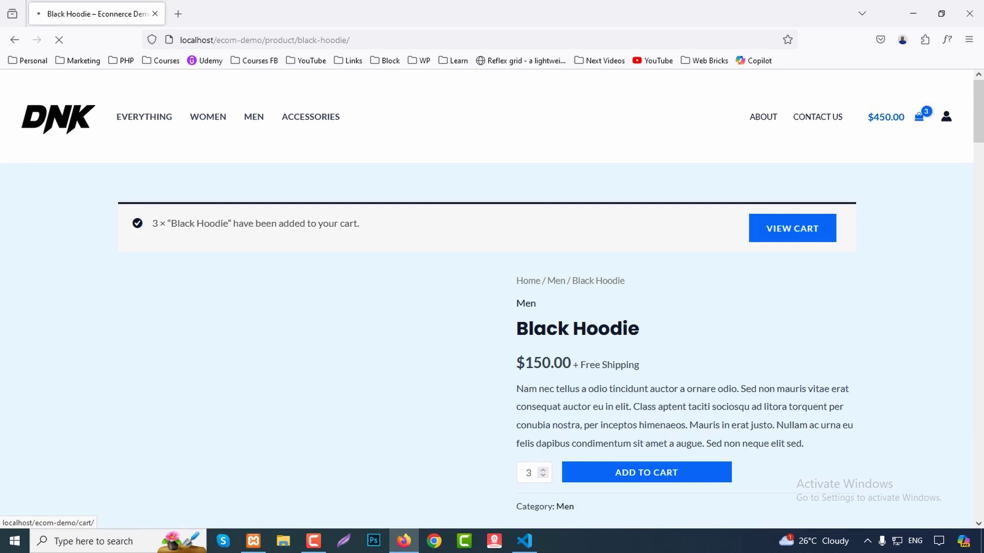
scroll(492, 297, down, 2)
Scroll the cart to check three Black Hoodies at $150.00 each, totalling $450.00.
scroll(492, 297, up, 2)
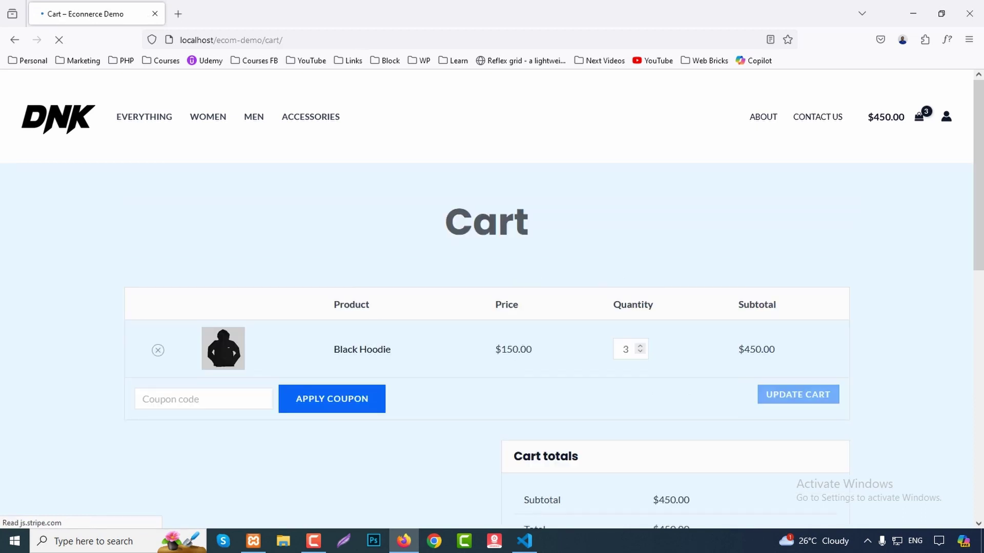
scroll(492, 297, down, 1)
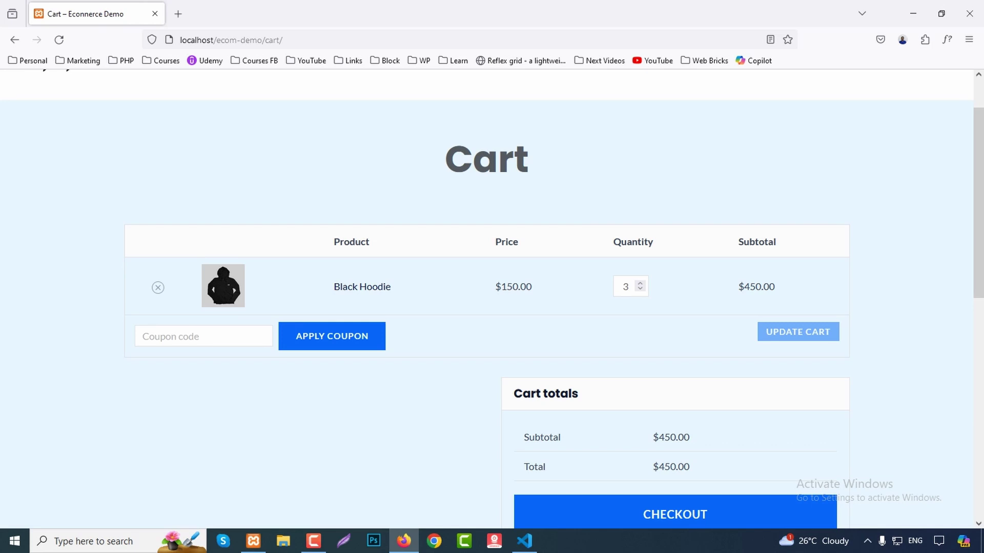
scroll(492, 303, down, 1)
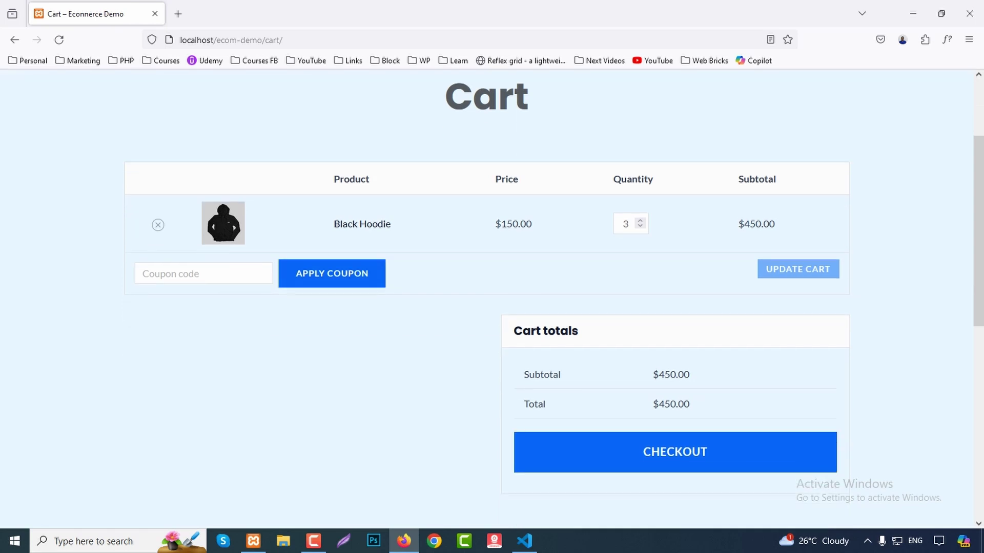
scroll(492, 302, down, 1)
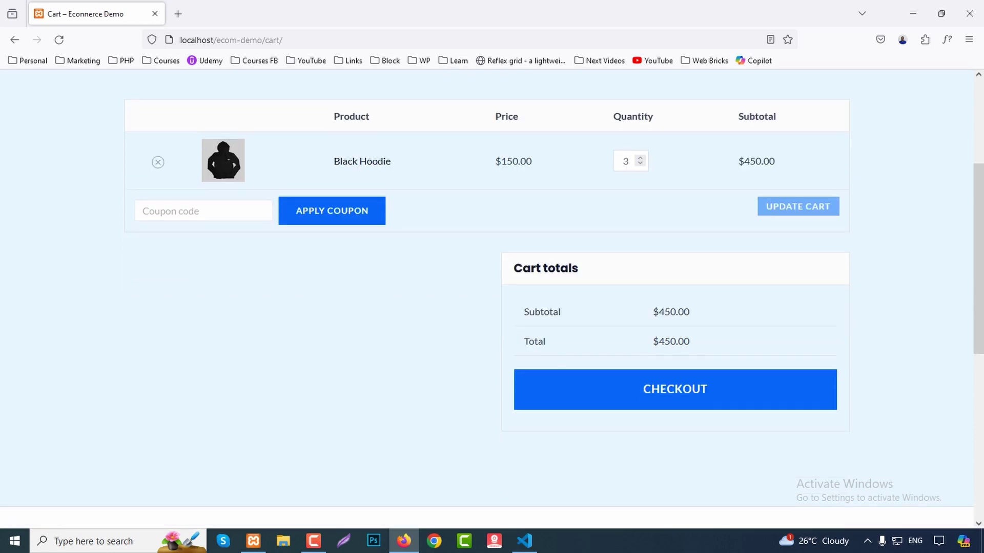
scroll(492, 302, up, 3)
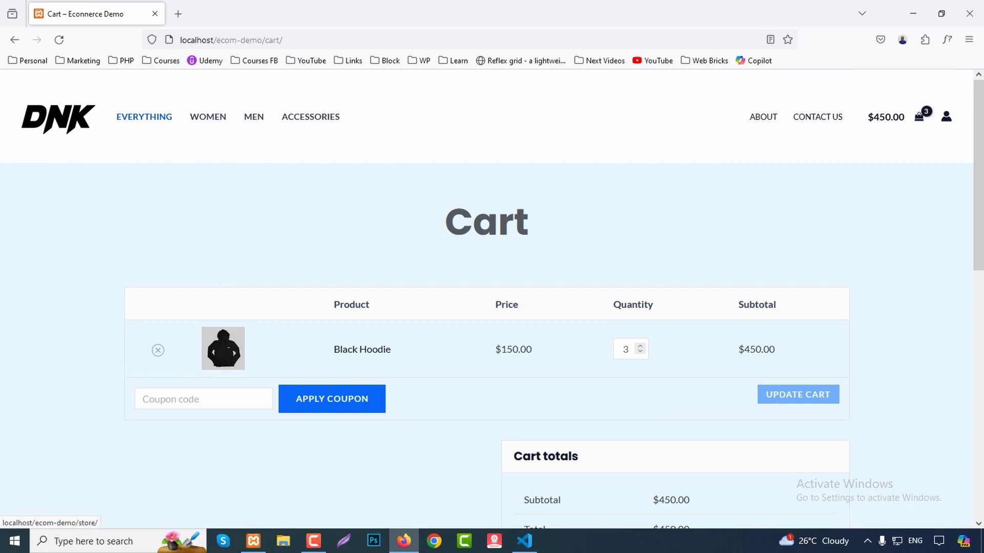
scroll(492, 303, down, 2)
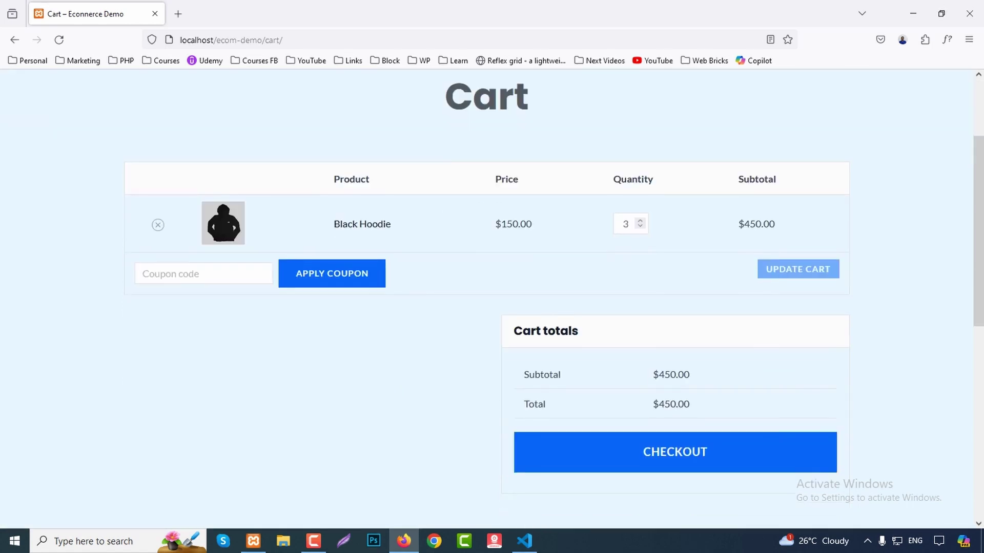
scroll(492, 303, down, 3)
scroll(492, 302, up, 5)
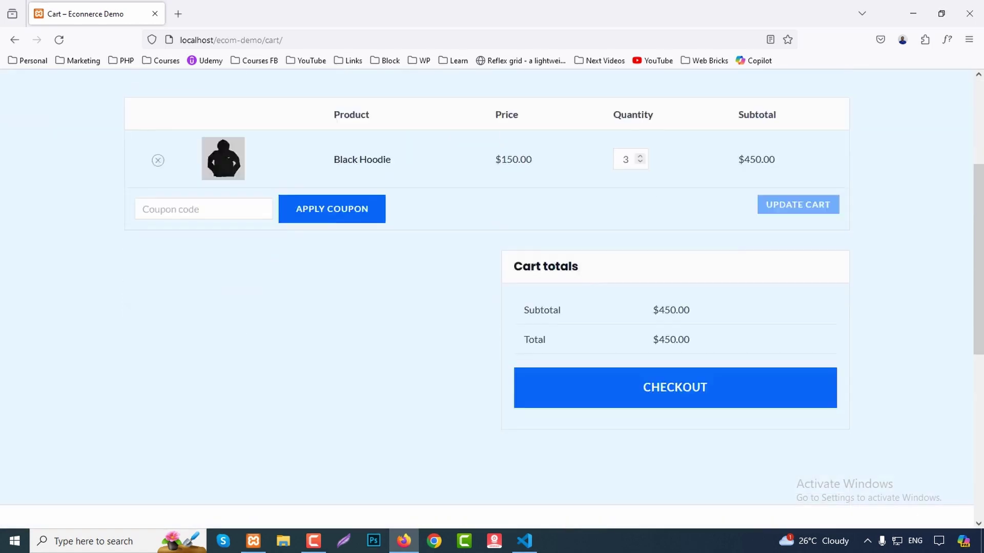
scroll(492, 302, down, 2)
Go from the cart to checkout and look over the Billing details form.
click(675, 389)
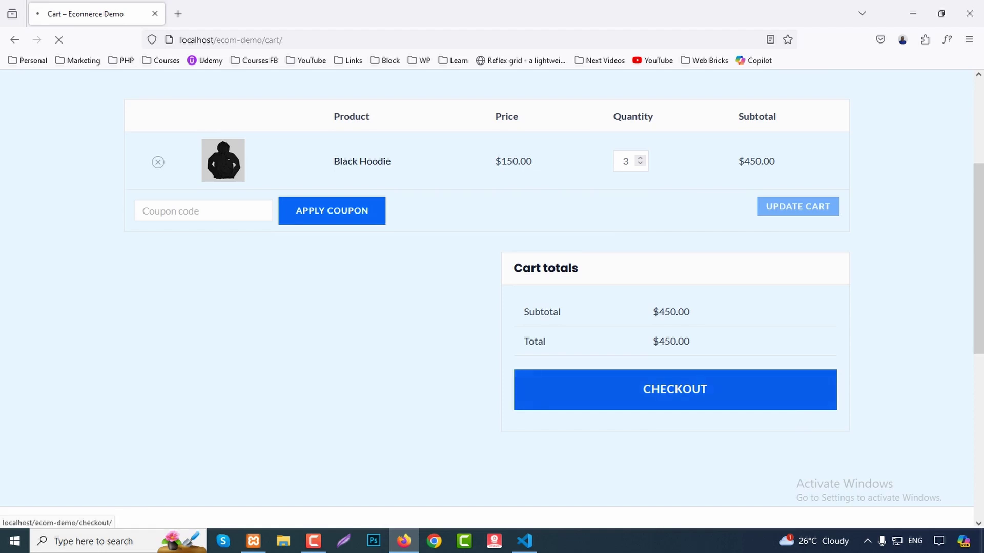
scroll(492, 303, down, 2)
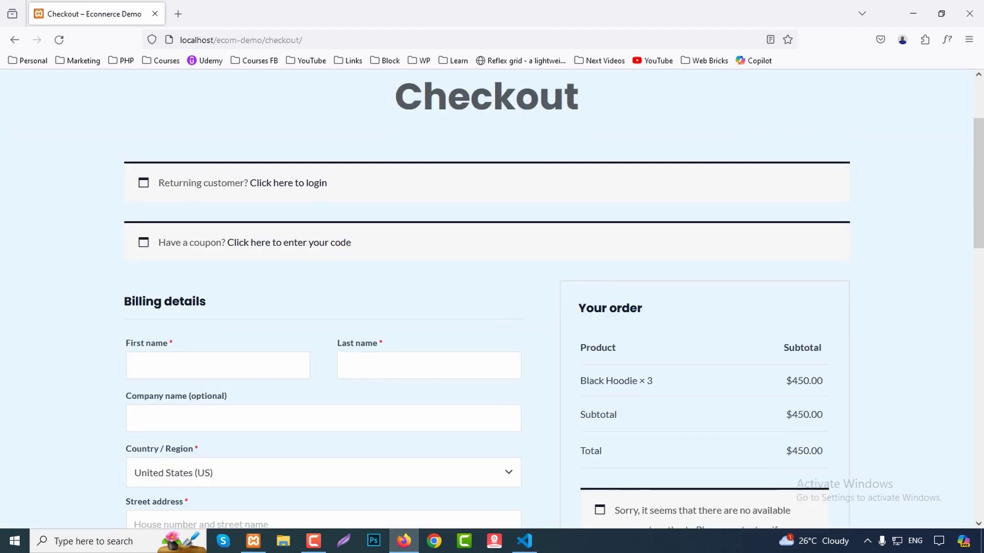
scroll(492, 302, down, 2)
scroll(492, 303, down, 2)
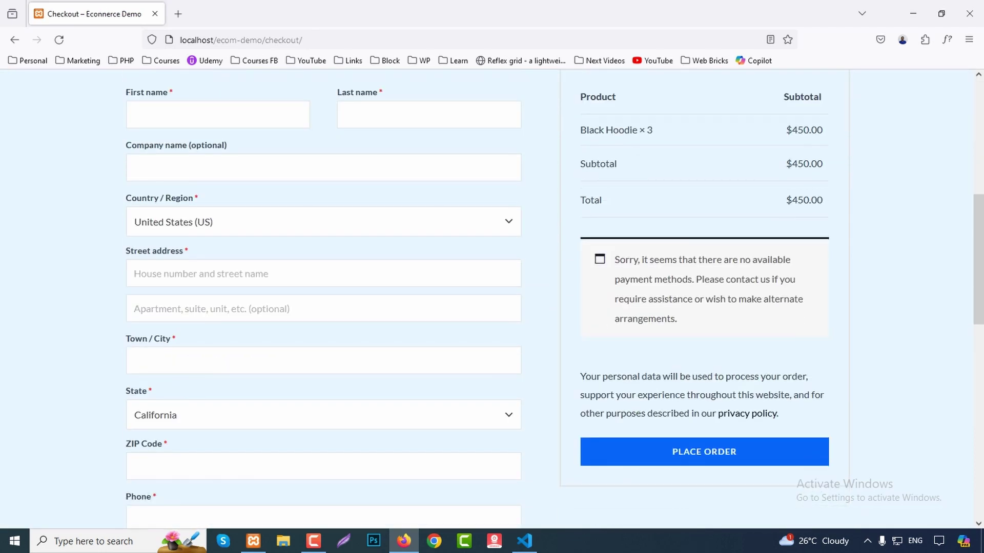
scroll(492, 303, down, 3)
scroll(492, 302, down, 4)
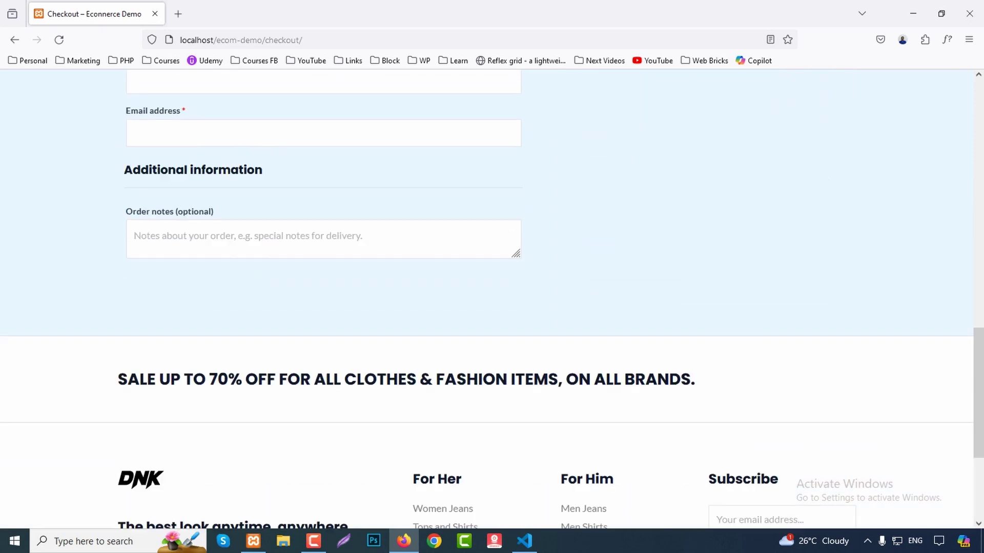
scroll(492, 302, up, 9)
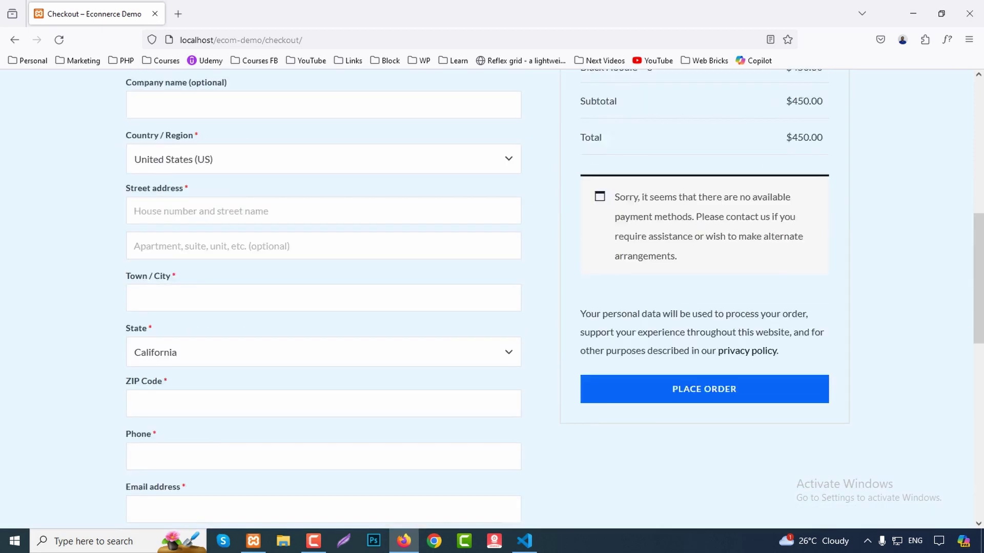
scroll(491, 302, up, 4)
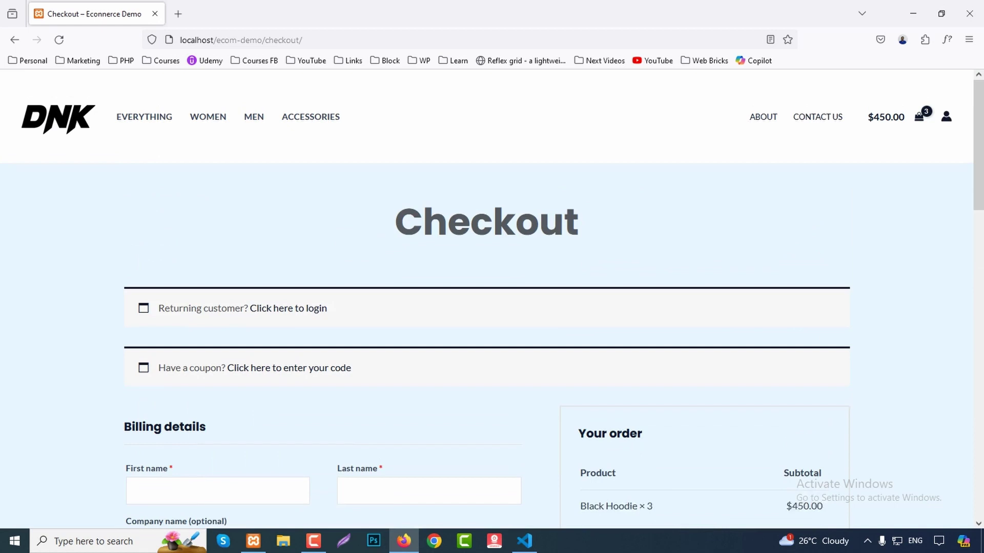
scroll(492, 302, down, 1)
scroll(492, 302, down, 3)
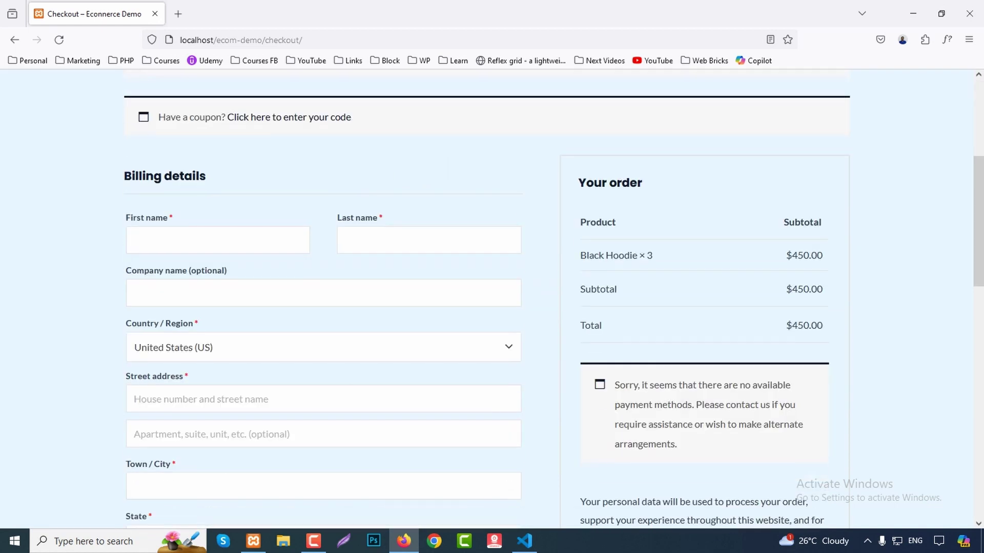
scroll(492, 302, down, 6)
scroll(492, 302, up, 10)
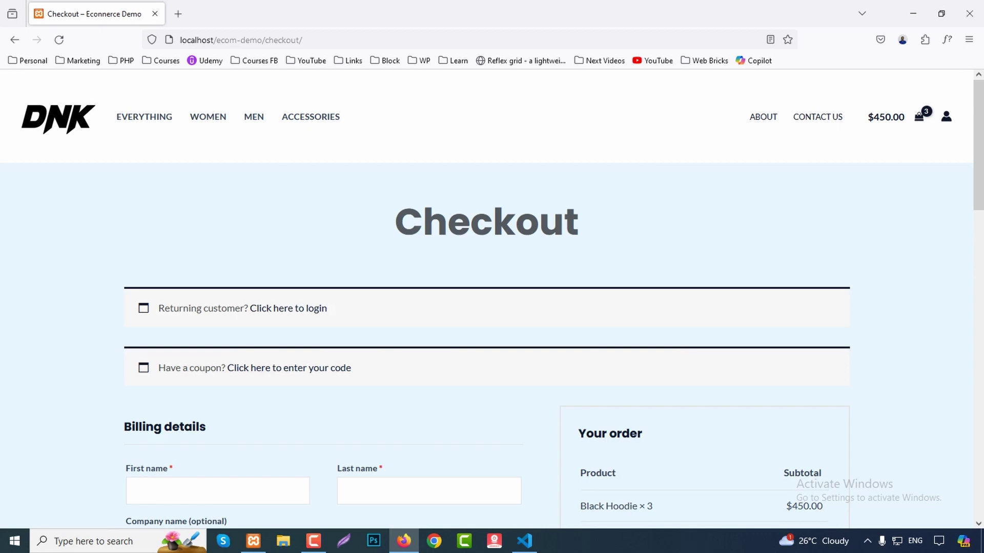
Reveal the returning-customer login and coupon code forms, then reload the page.
click(288, 308)
scroll(491, 302, down, 3)
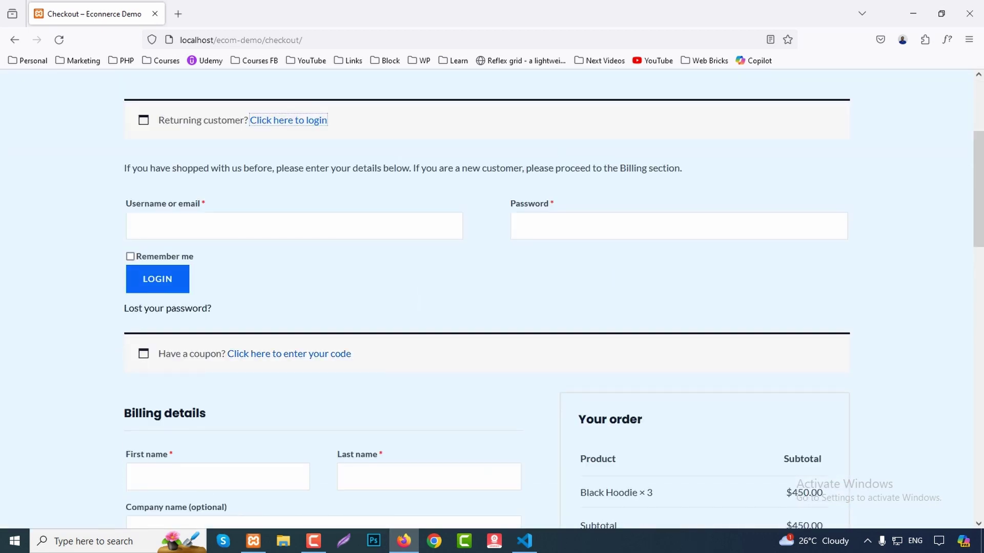
click(288, 353)
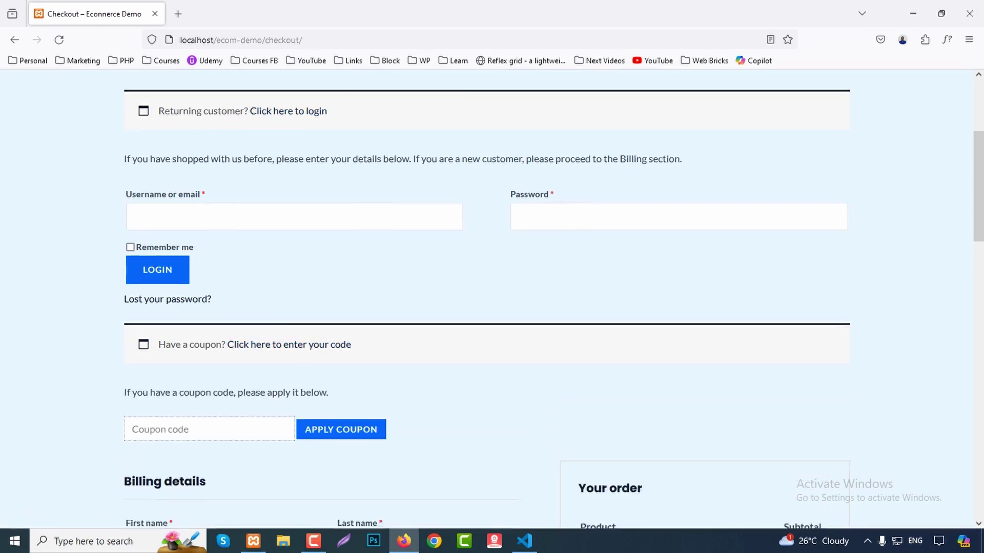
scroll(491, 302, down, 9)
scroll(492, 302, up, 12)
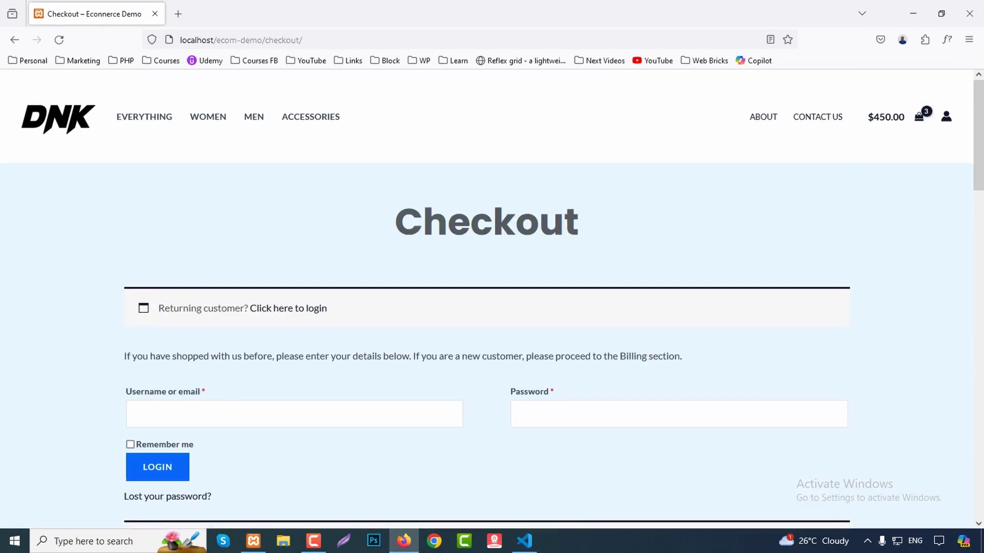
key(F5)
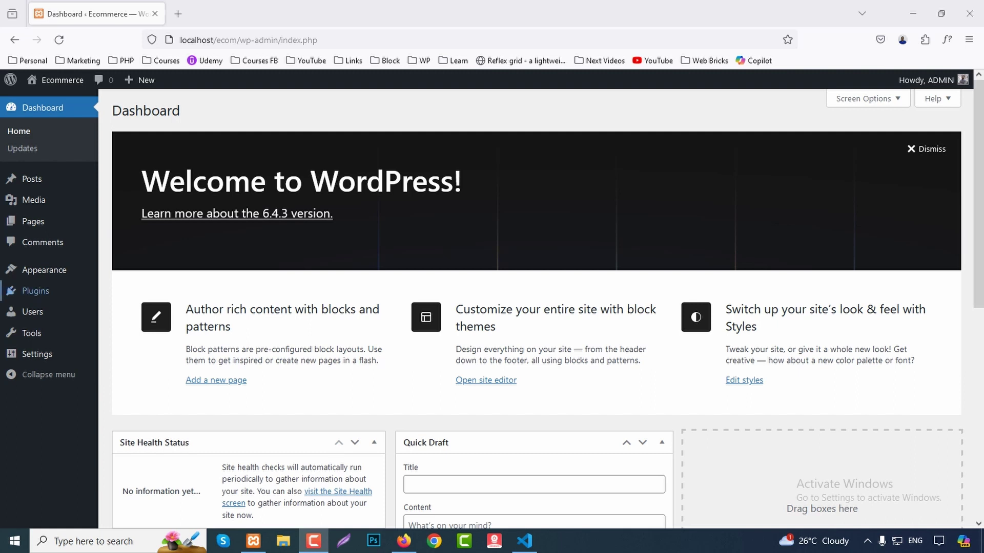
Search the theme directory for 'astra', then install and activate the Astra theme.
mouse_move(44, 270)
click(124, 272)
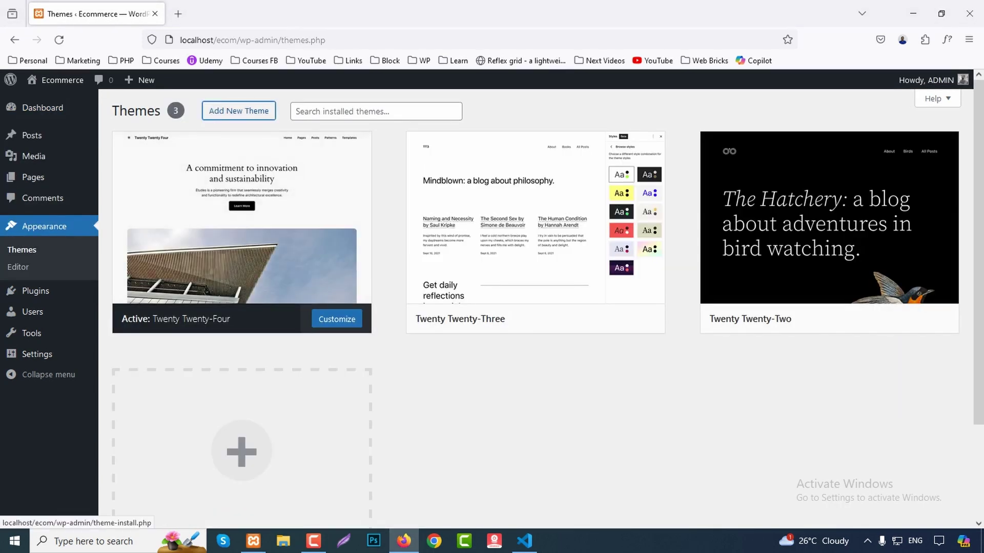
click(238, 110)
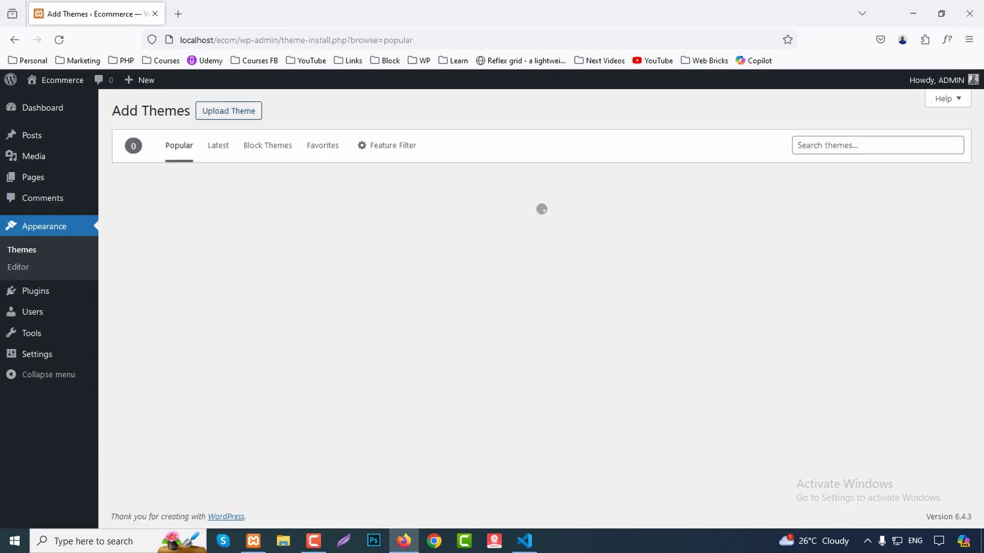
click(877, 145)
text(astra)
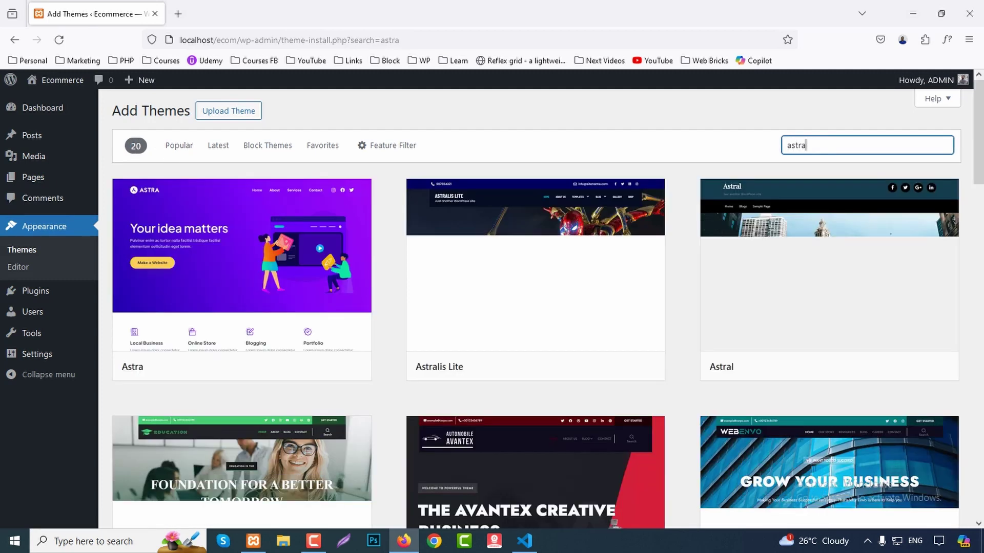
mouse_move(295, 353)
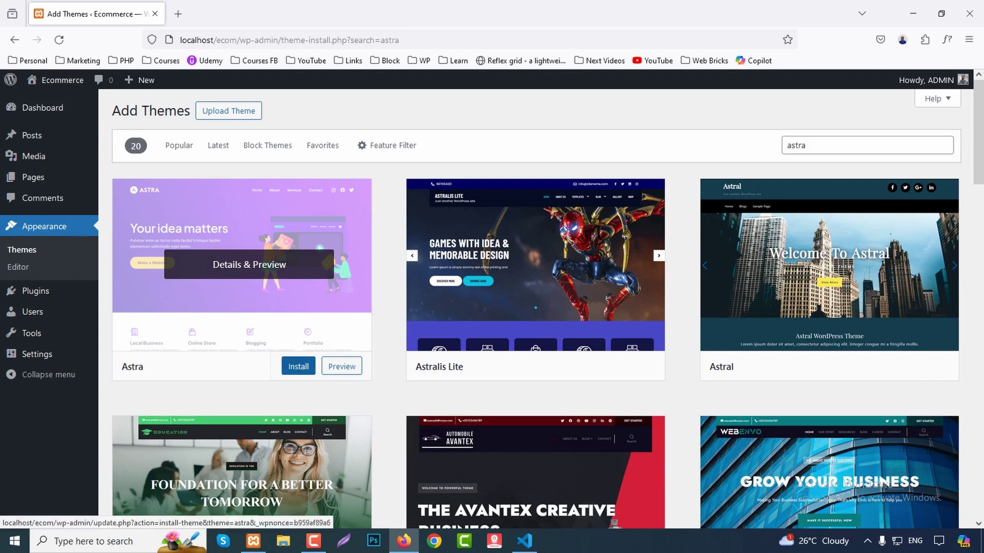
click(299, 367)
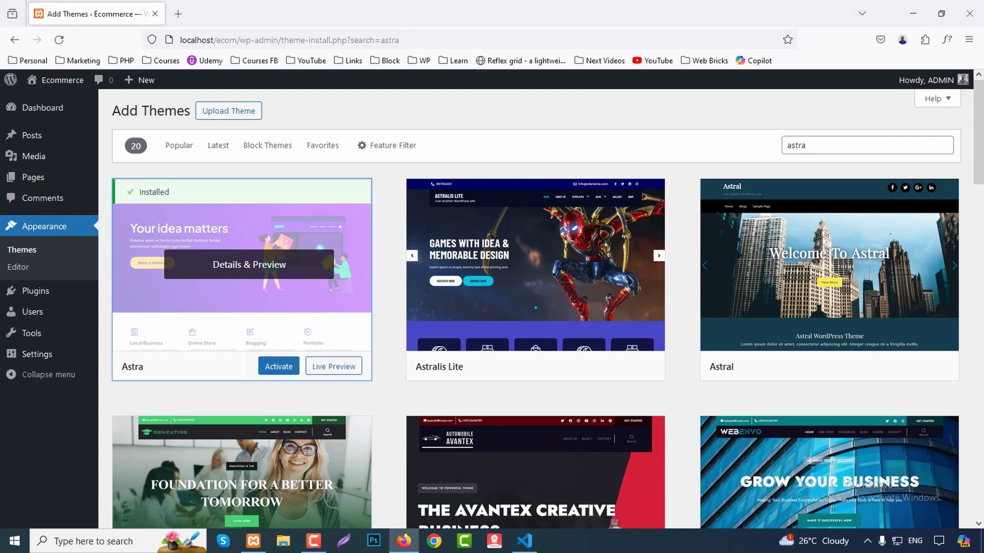
click(279, 366)
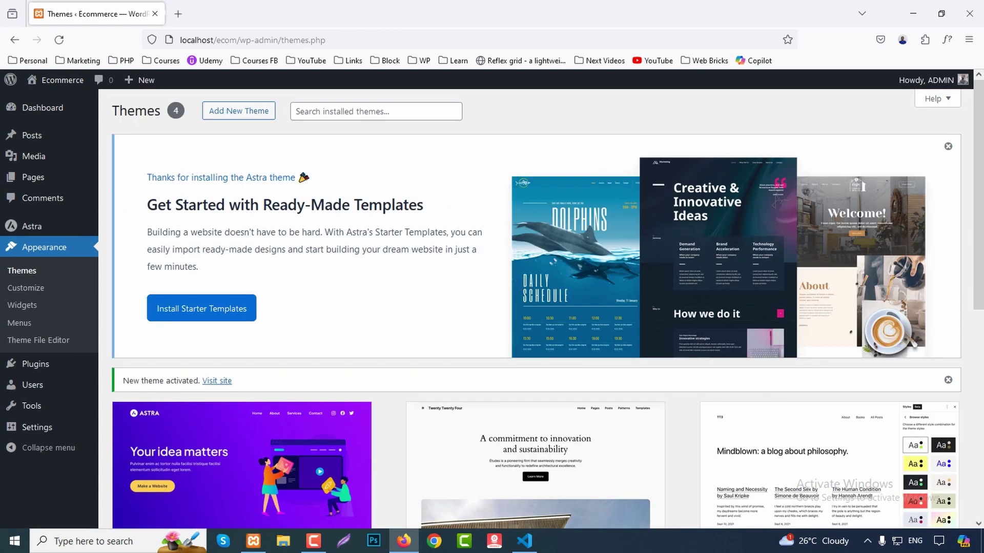
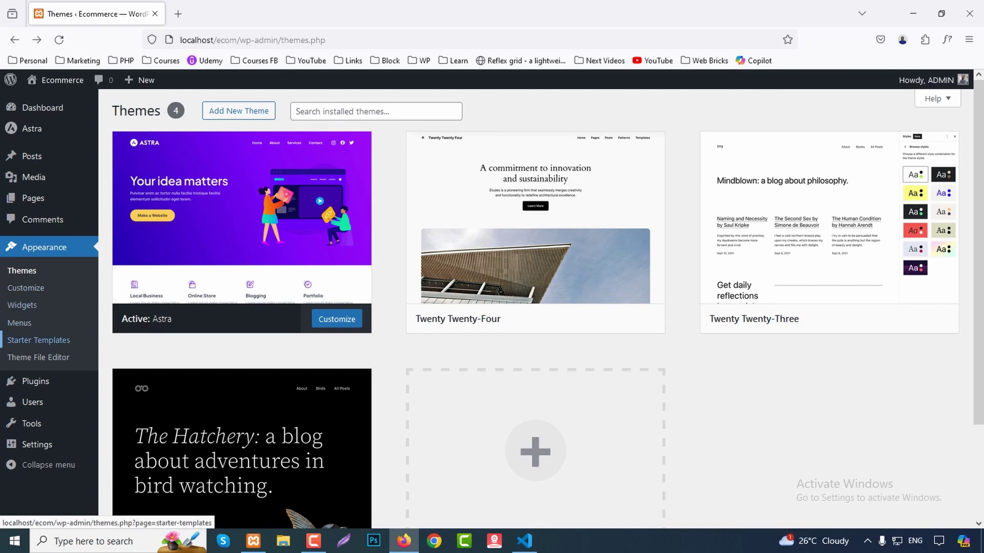
Launch the Starter Templates wizard with Elementor as the page builder and browse the templates.
click(4, 341)
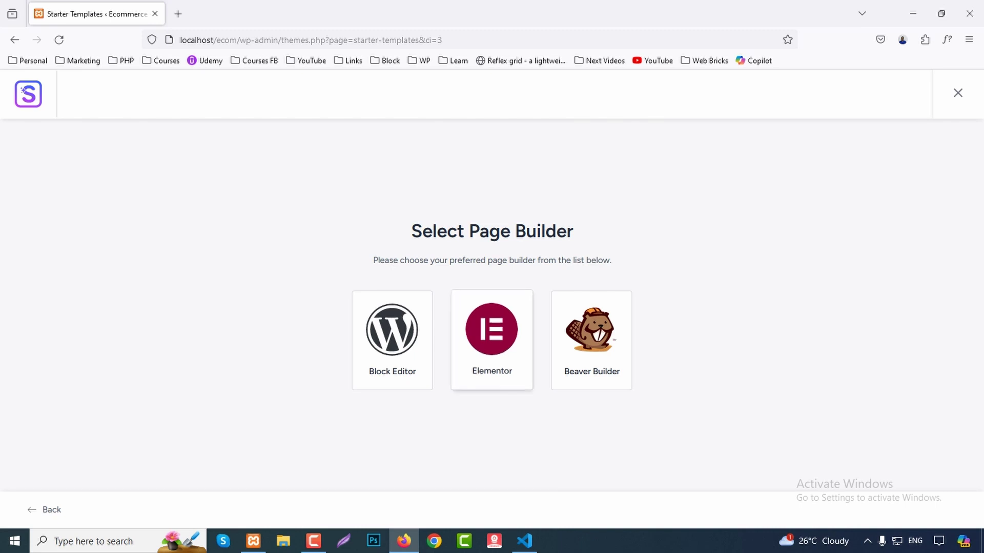
click(492, 338)
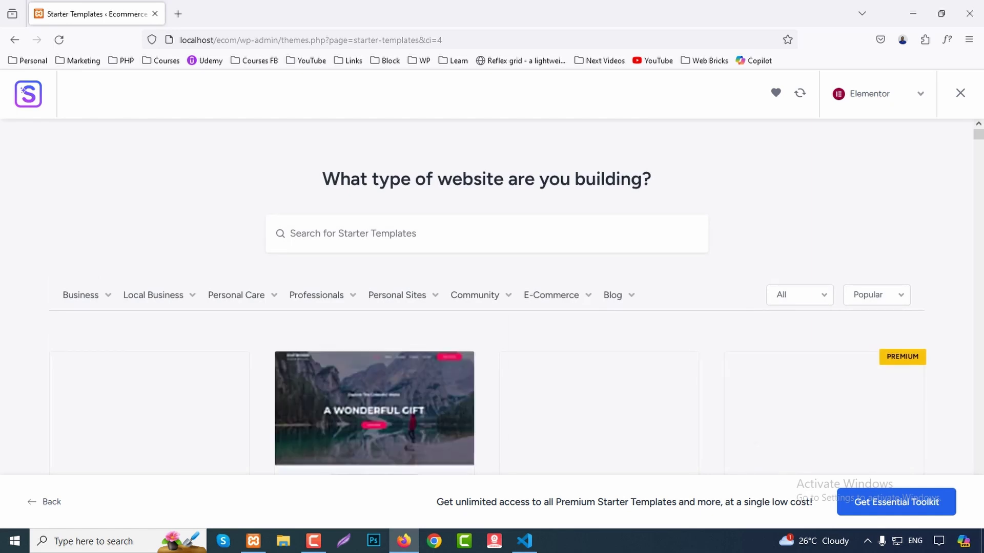
scroll(492, 358, down, 5)
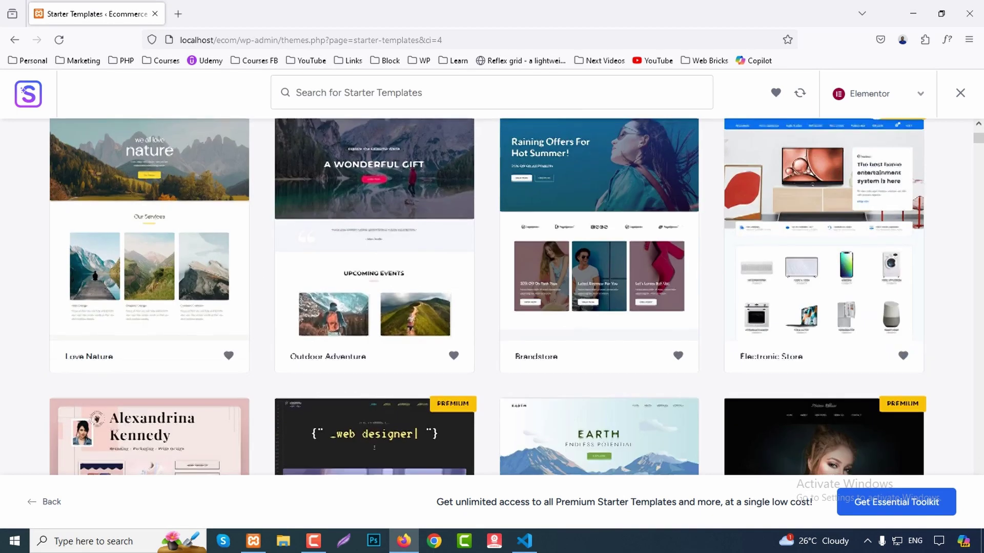
scroll(492, 358, up, 3)
scroll(492, 358, down, 4)
scroll(491, 359, up, 5)
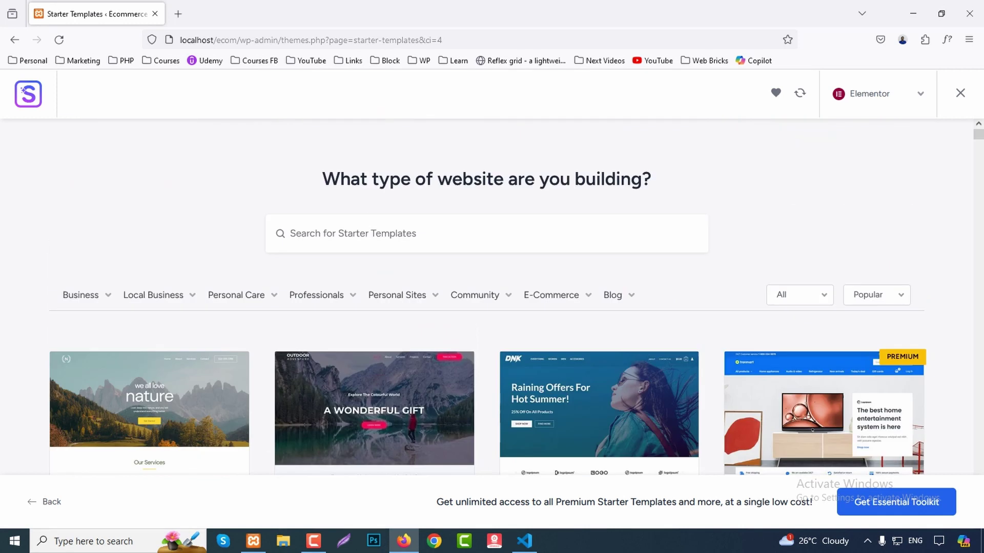
mouse_move(551, 295)
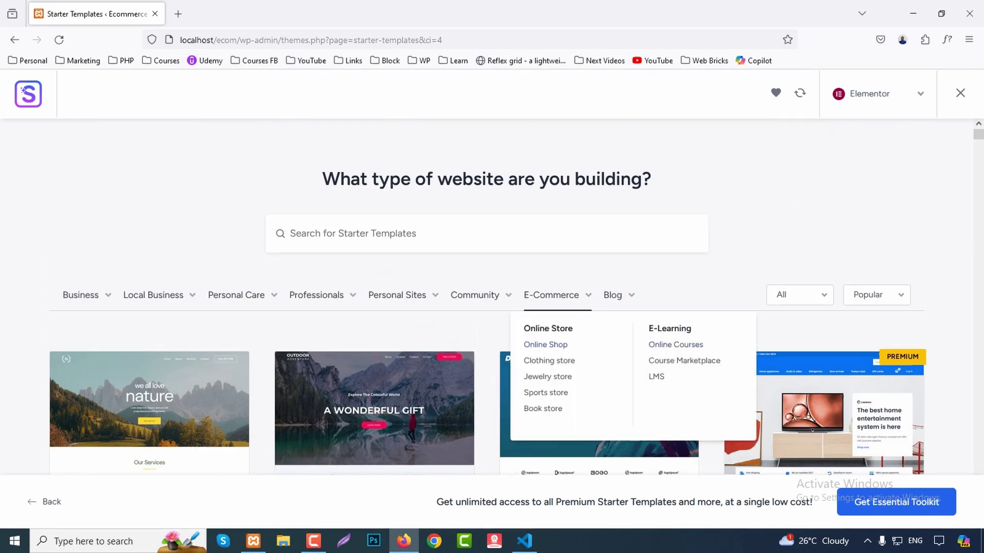
mouse_move(317, 295)
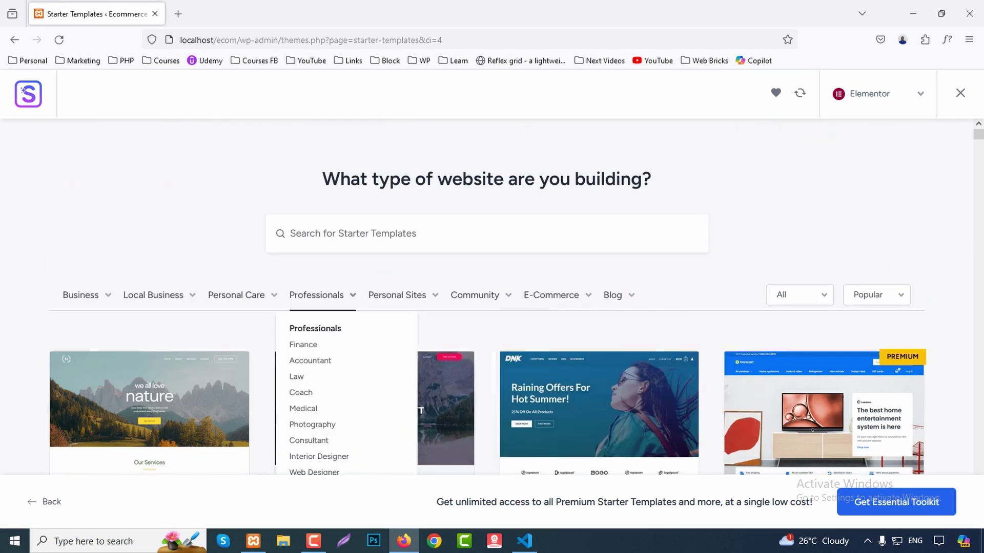
mouse_move(237, 295)
mouse_move(153, 295)
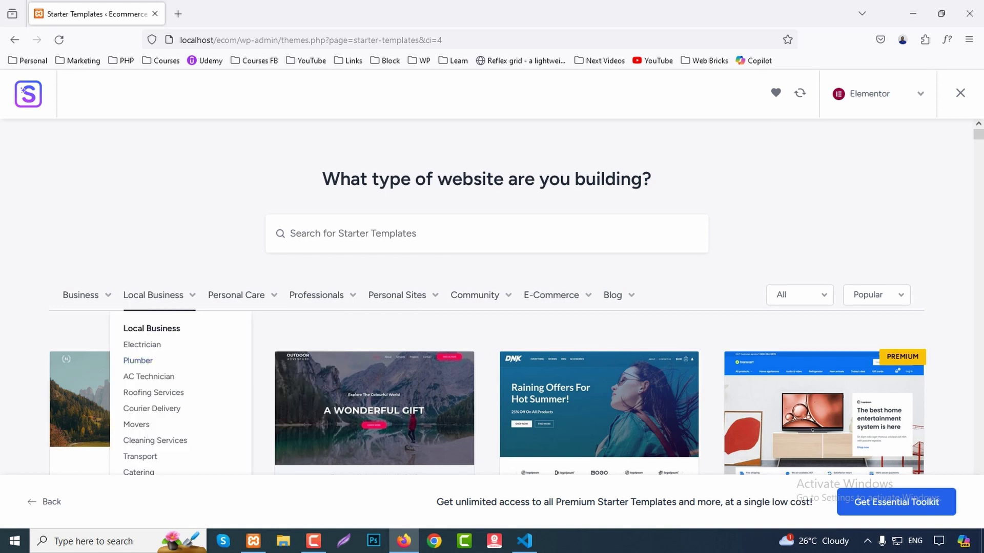
Scroll the template gallery and select the Brandstore template.
scroll(551, 228, down, 1)
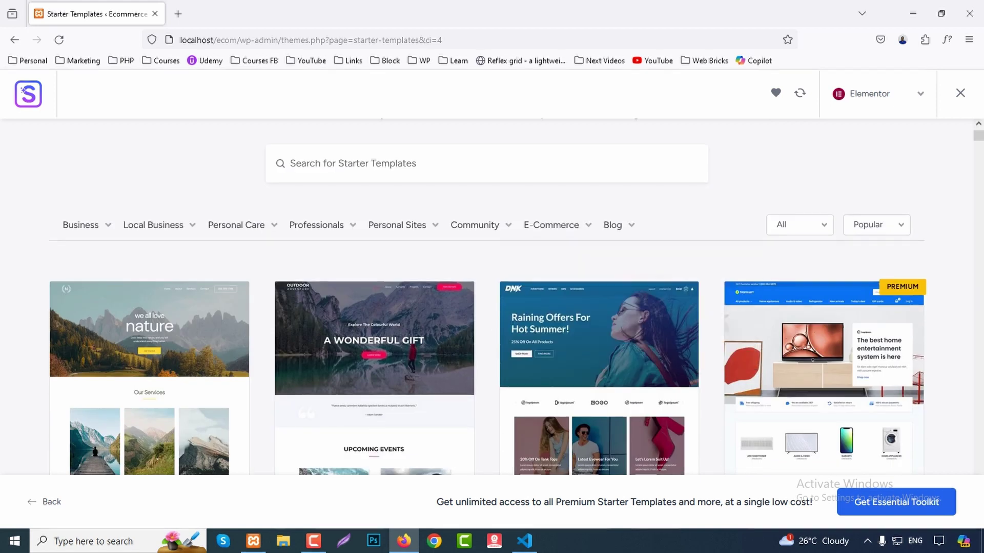
scroll(551, 228, down, 2)
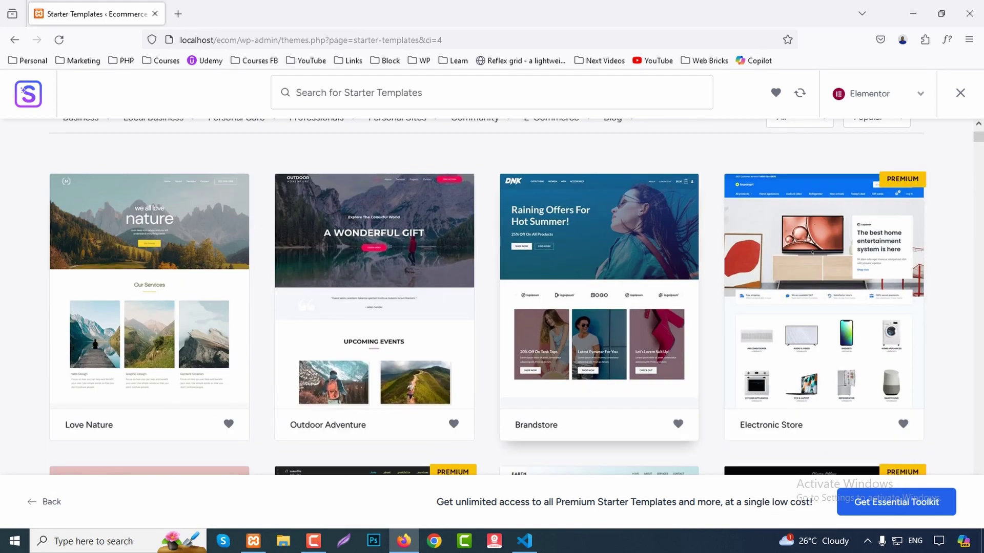
click(599, 308)
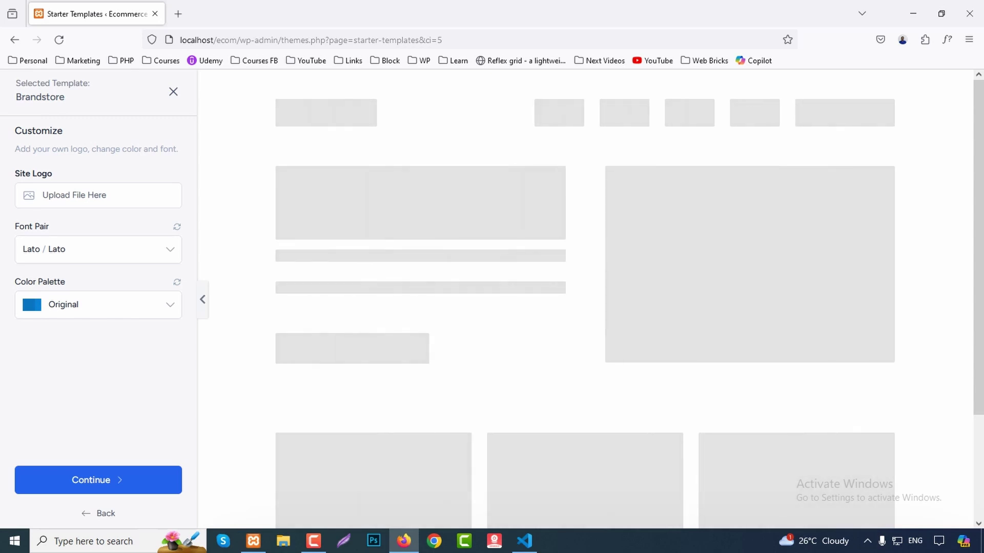
Keep the Lato / Lato font pair and Original palette, then build the Brandstore site.
click(98, 249)
key(Escape)
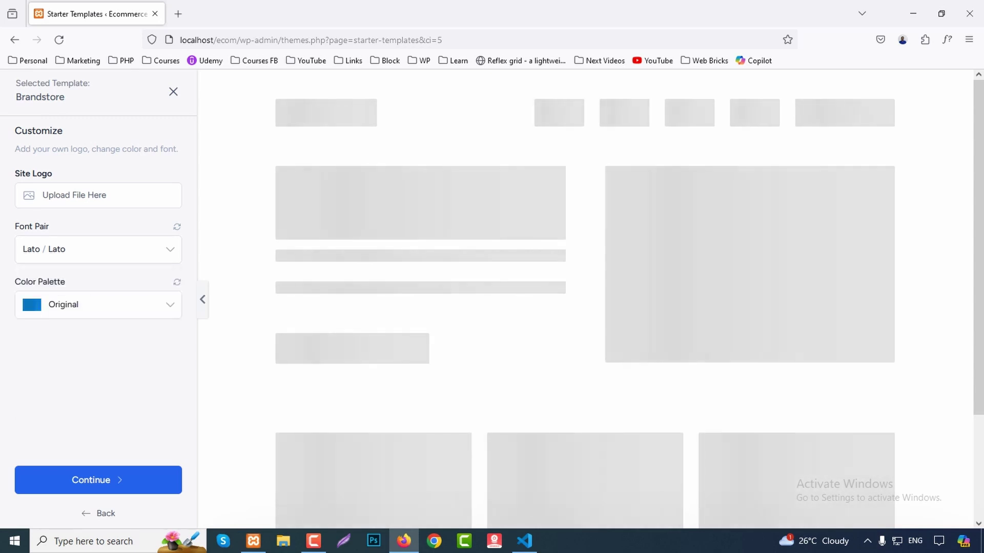
click(97, 304)
key(Escape)
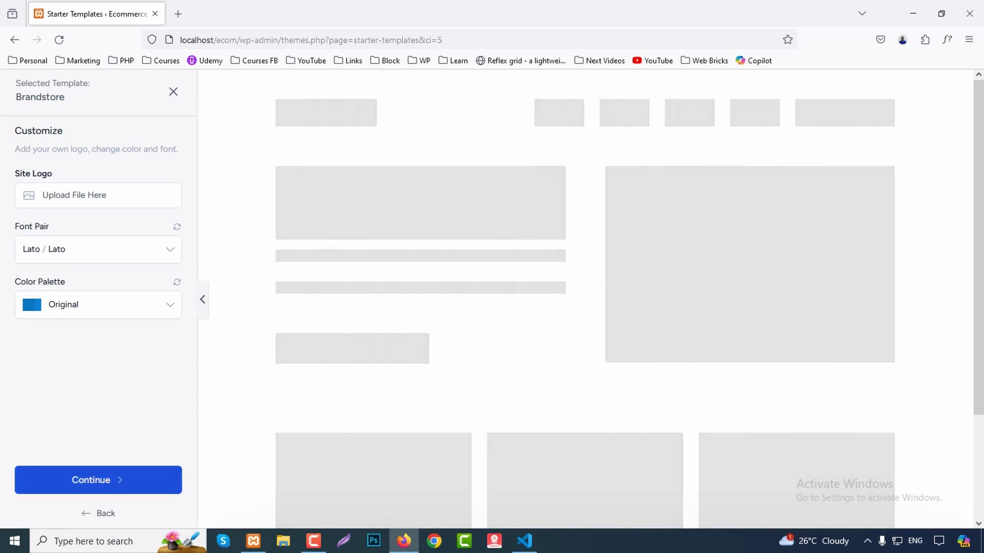
key(Return)
scroll(487, 333, down, 2)
scroll(487, 333, up, 2)
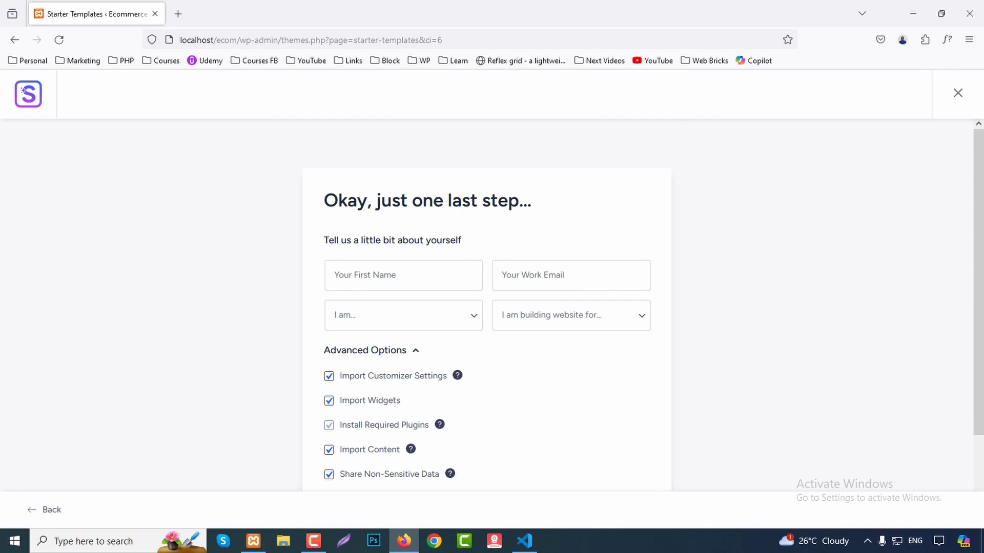
scroll(486, 333, down, 2)
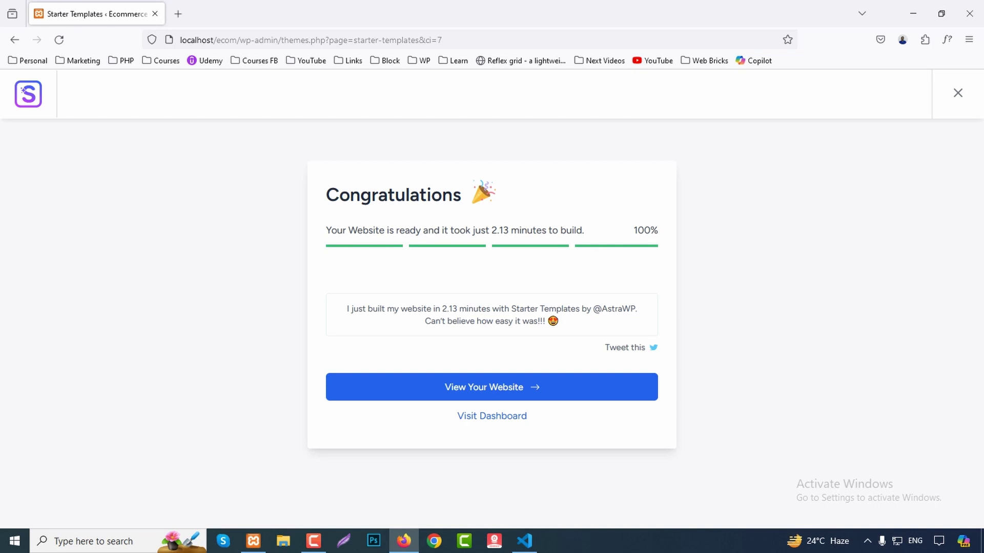
Exit the wizard and open the live storefront home page in a new tab.
click(492, 416)
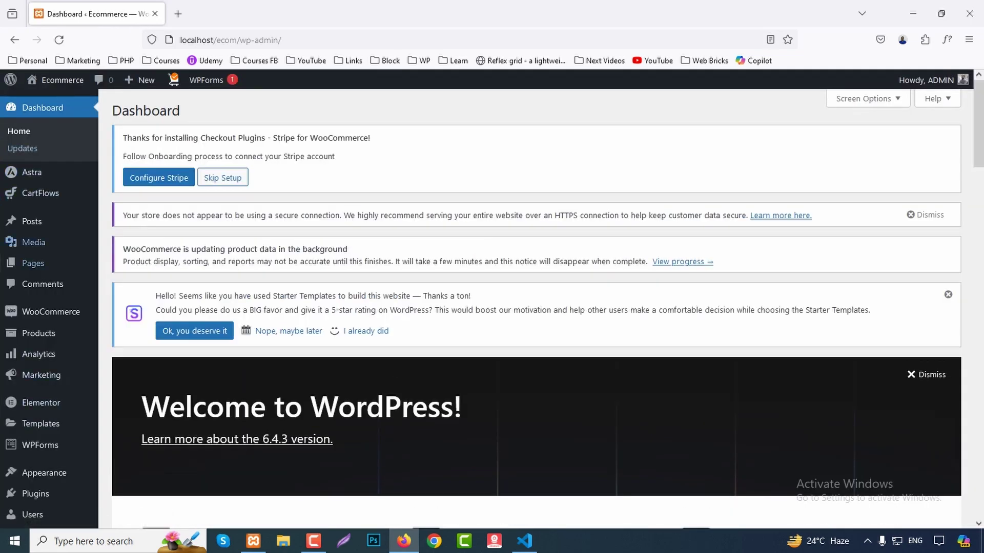
mouse_move(36, 493)
mouse_move(62, 80)
click(43, 102)
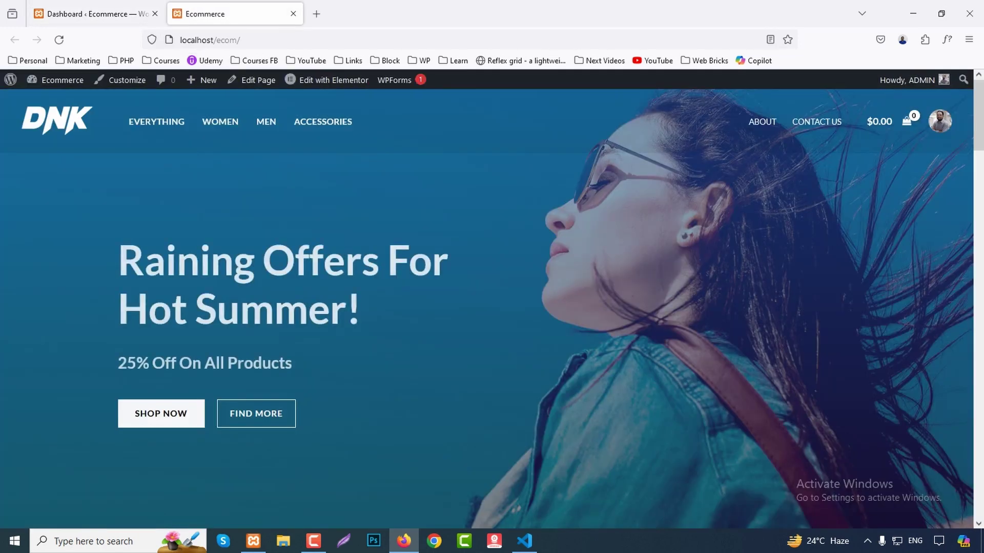
scroll(492, 307, down, 10)
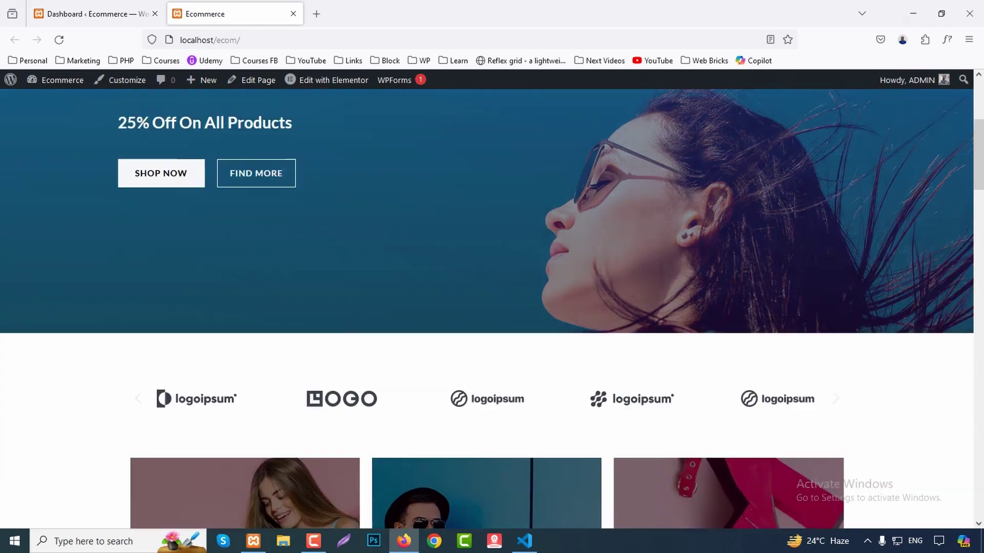
scroll(492, 307, down, 20)
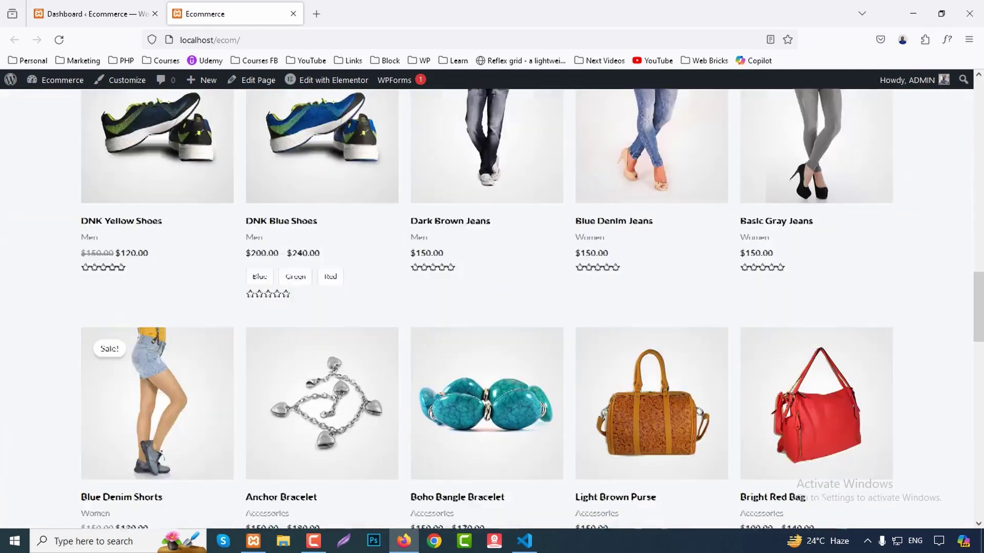
scroll(492, 307, down, 5)
scroll(492, 308, up, 20)
key(F5)
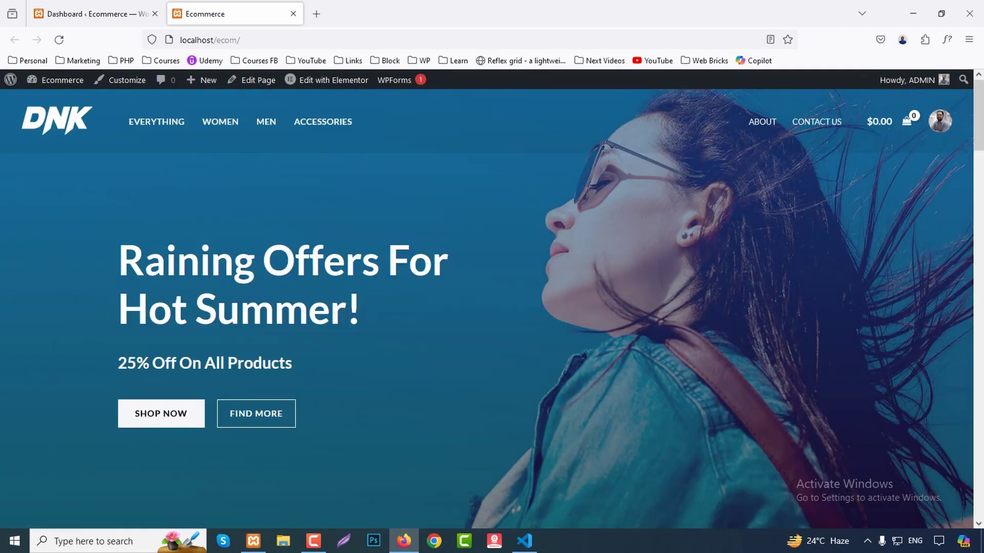
Browse the Store page and the Women and Men product categories.
click(156, 122)
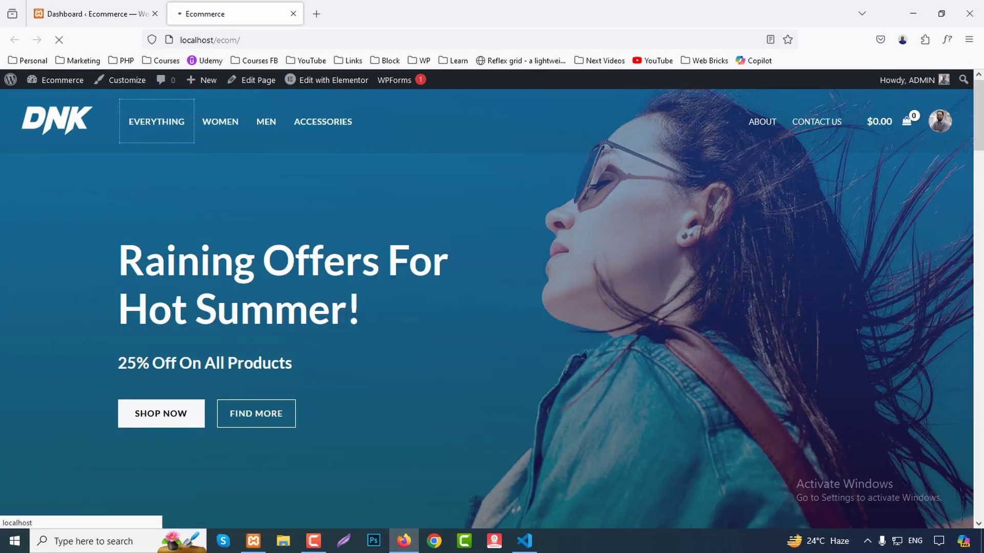
scroll(491, 308, down, 20)
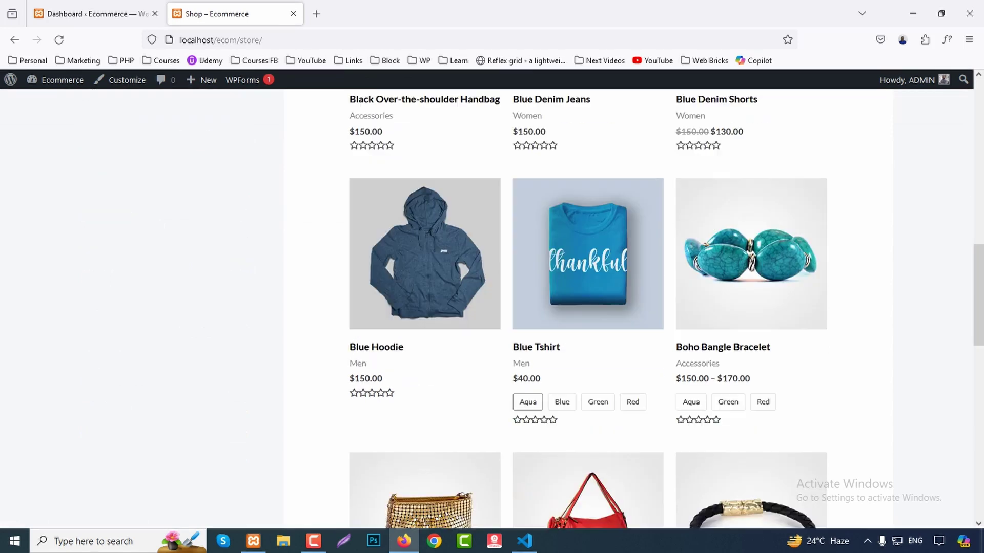
scroll(491, 308, up, 20)
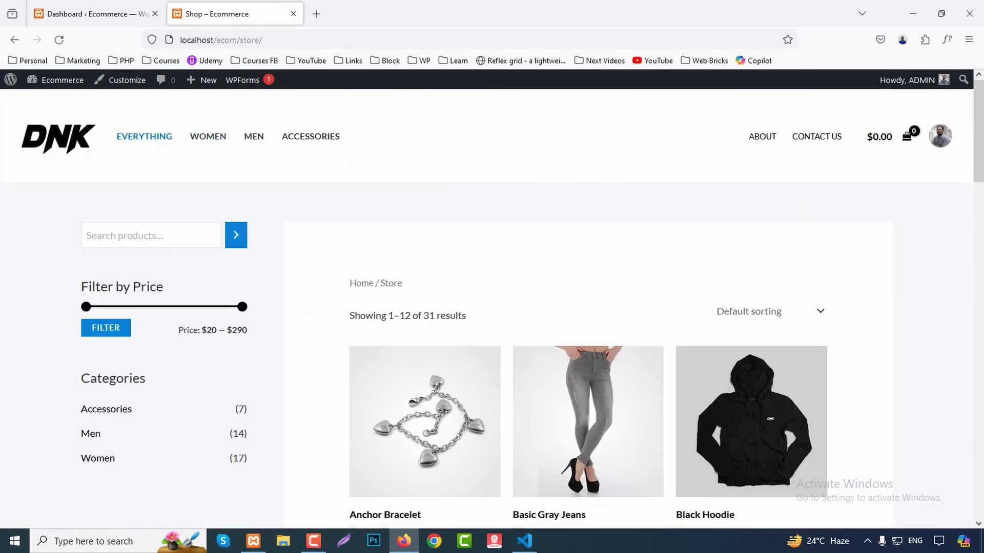
click(208, 136)
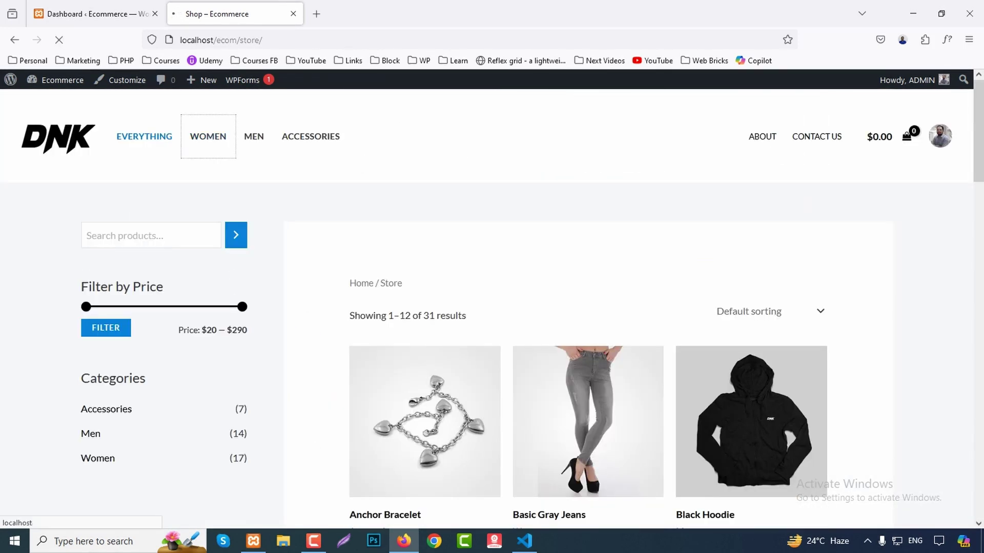
scroll(492, 307, down, 15)
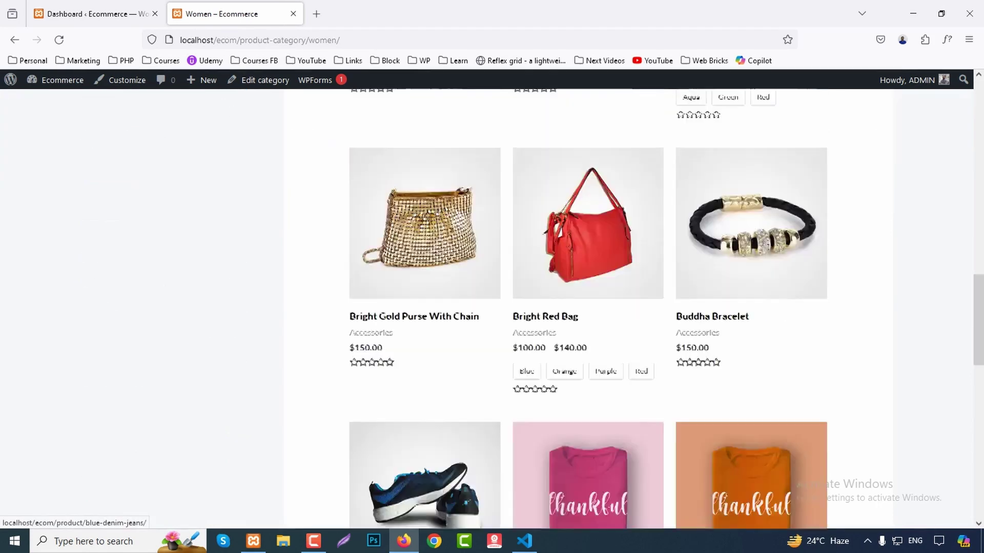
scroll(492, 307, up, 15)
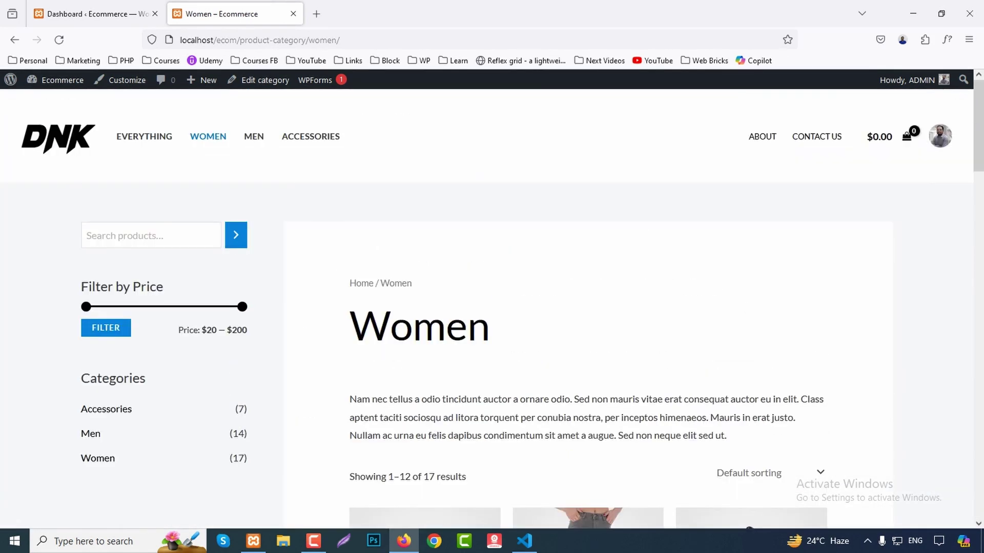
click(254, 136)
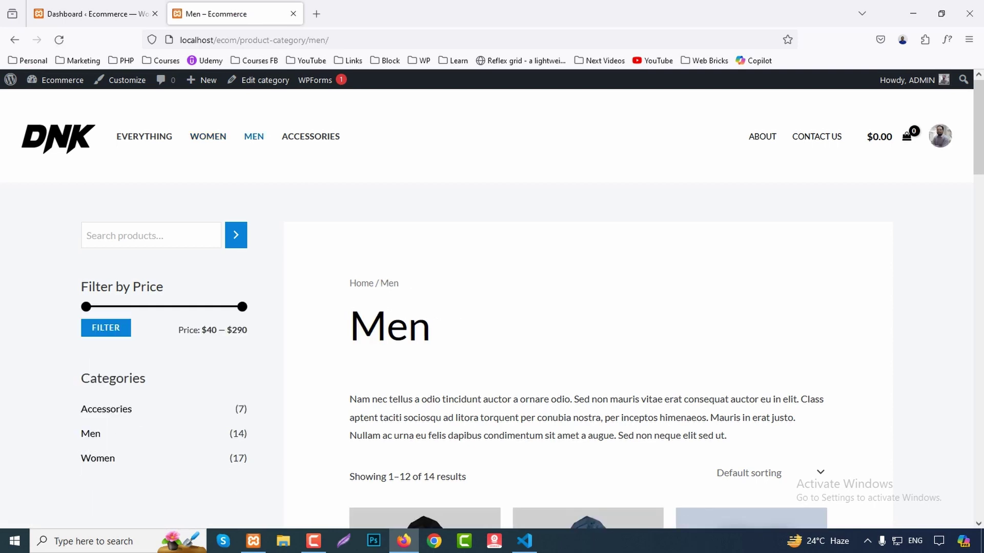
scroll(492, 308, down, 15)
scroll(492, 307, up, 15)
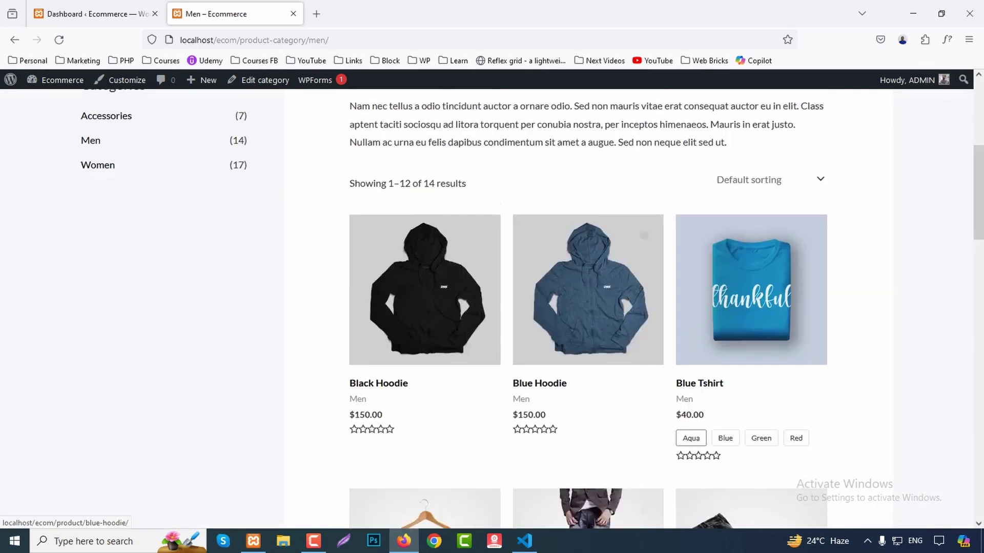
View the About and Contact Us pages, return home, then go back to the Dashboard tab.
click(763, 136)
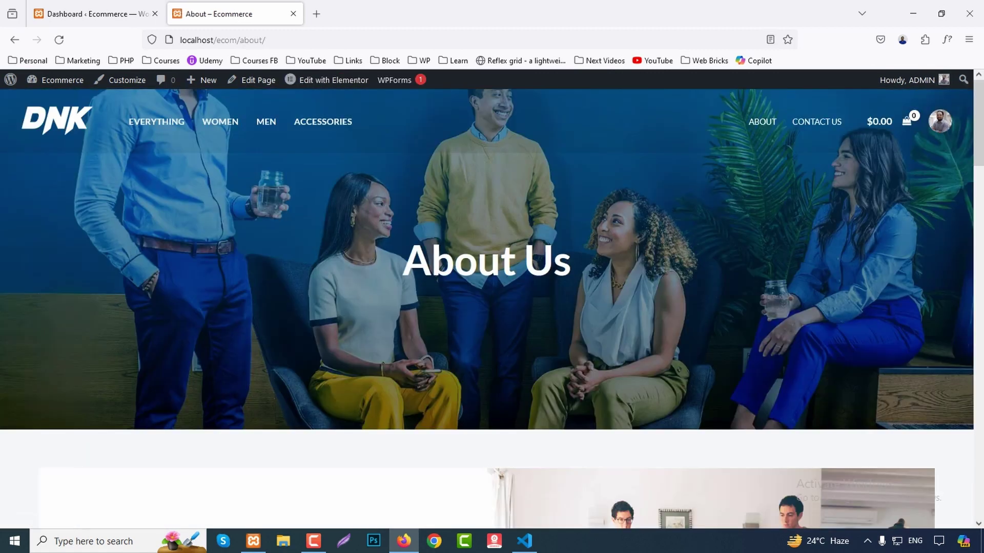
scroll(492, 308, down, 5)
scroll(492, 307, down, 12)
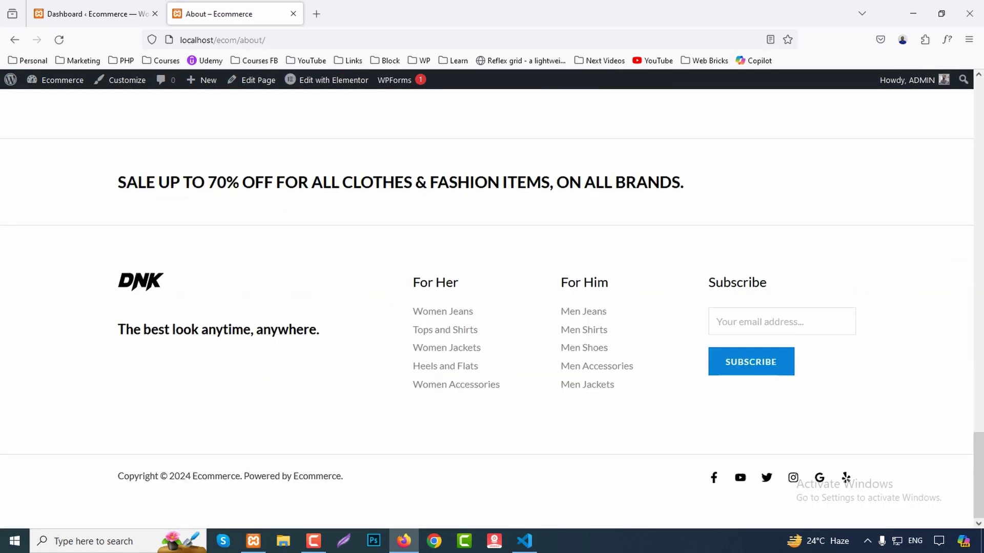
scroll(492, 307, up, 5)
scroll(491, 307, up, 10)
click(816, 121)
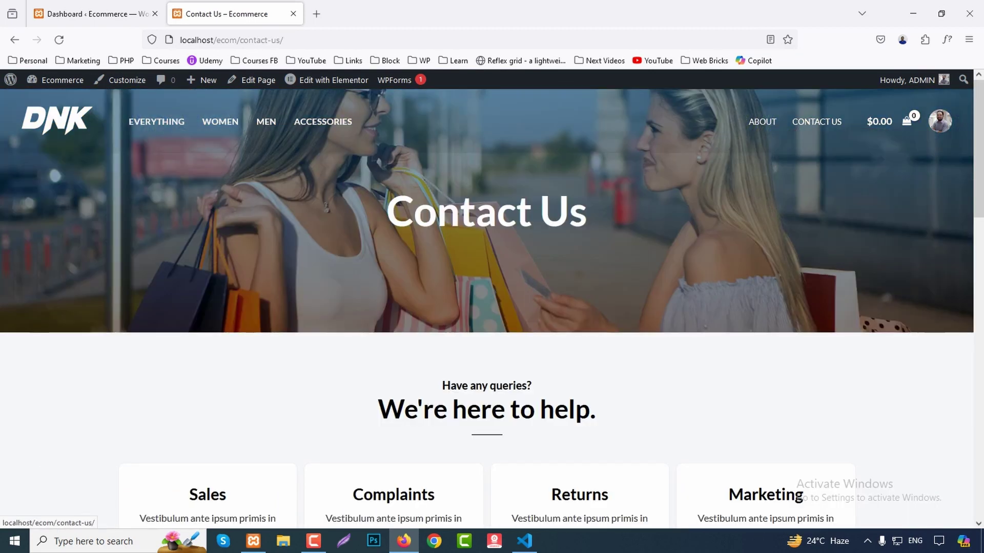
scroll(492, 307, down, 12)
scroll(492, 307, down, 4)
scroll(491, 307, up, 15)
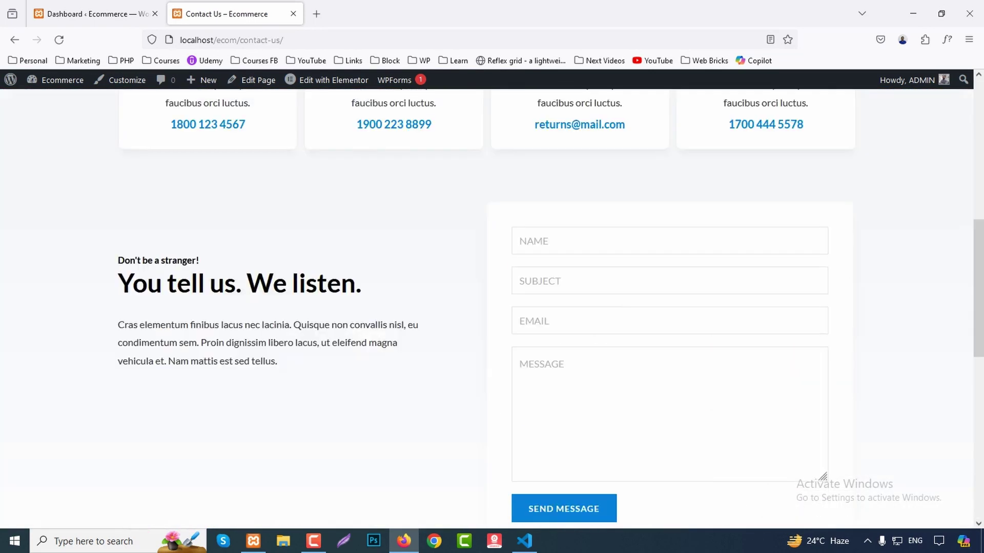
click(57, 121)
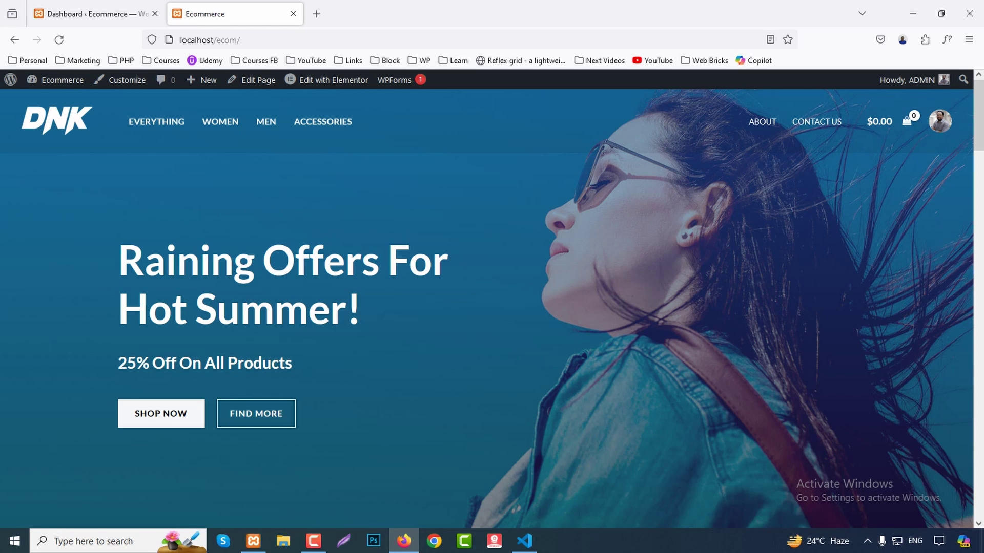
key(ctrl+shift+Tab)
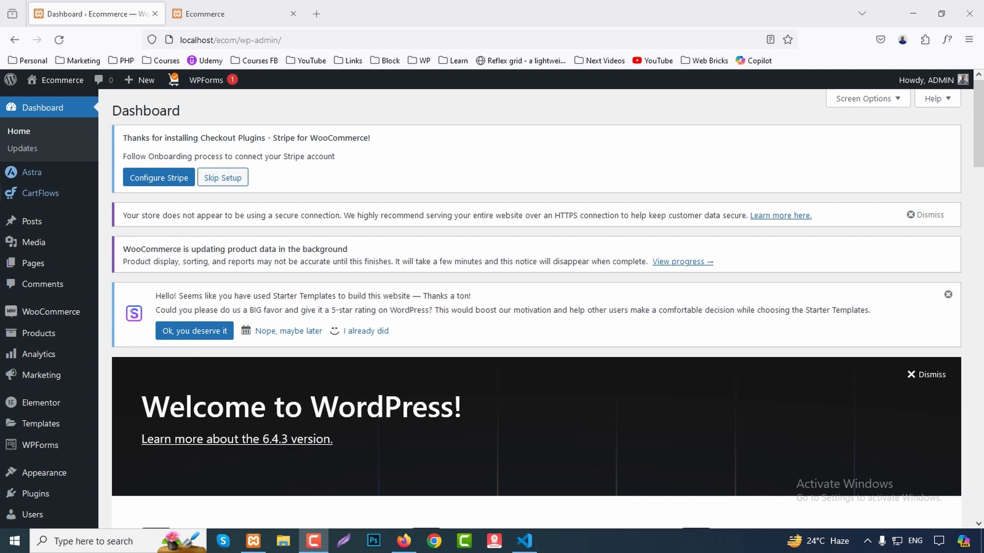
Start WooCommerce store setup as a new business in Clothing and accessories.
mouse_move(52, 312)
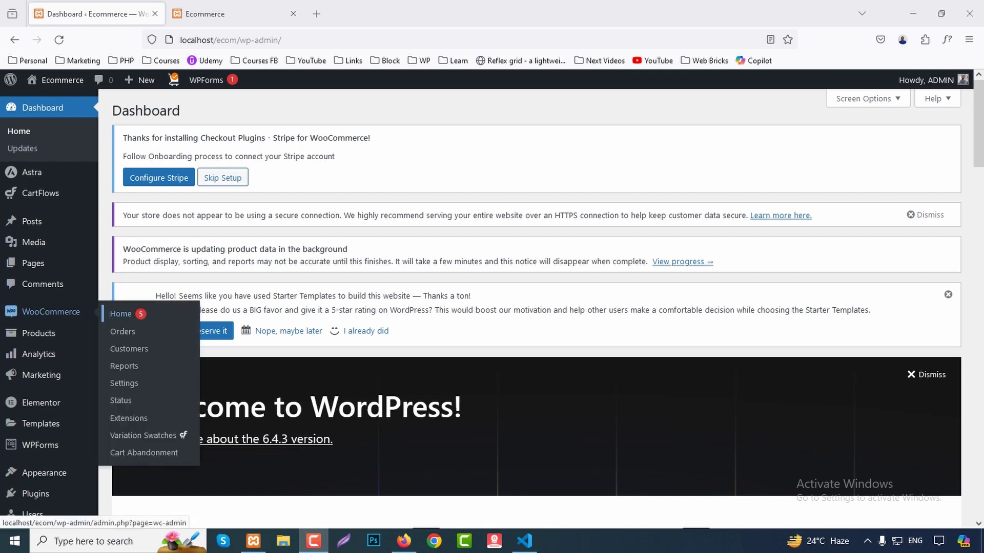
click(121, 313)
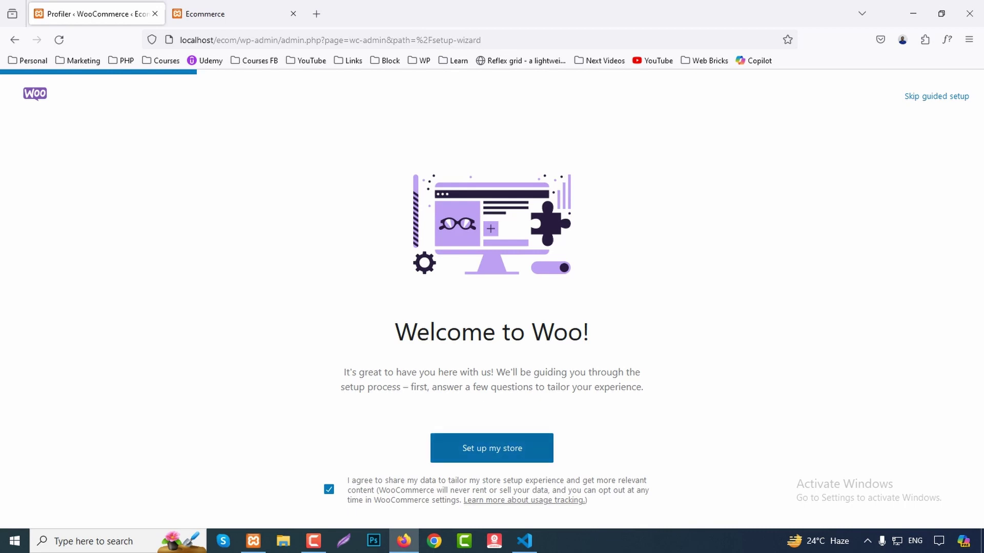
click(492, 448)
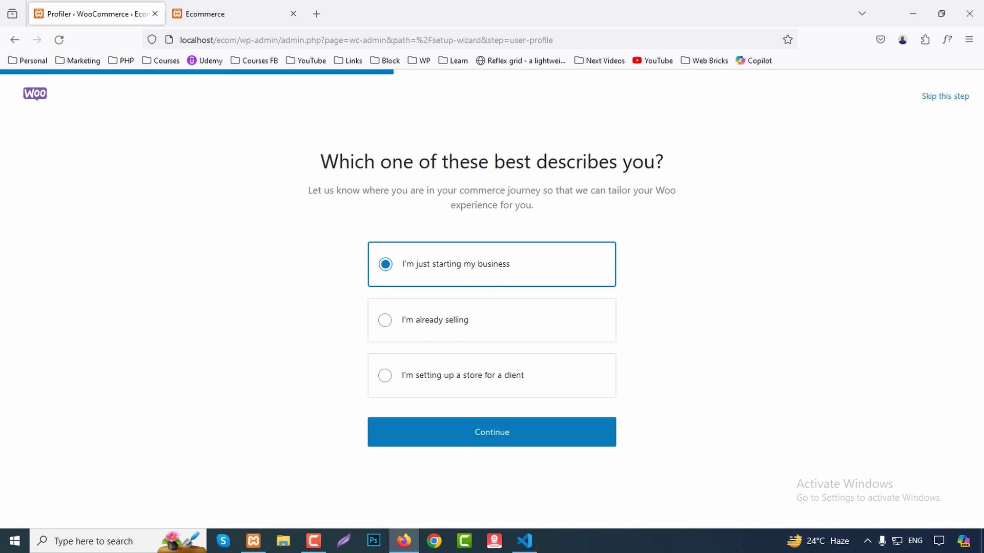
click(492, 432)
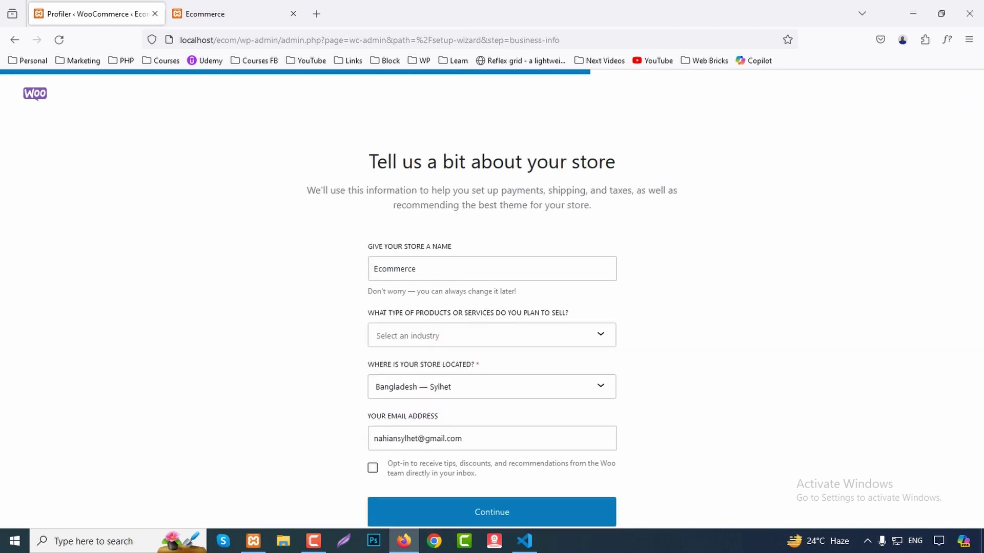
click(461, 336)
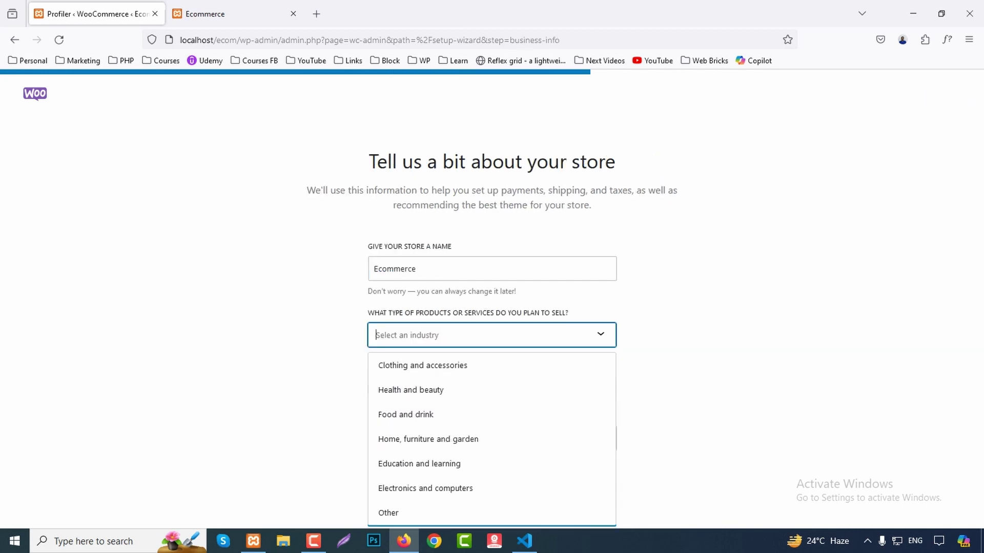
key(Return)
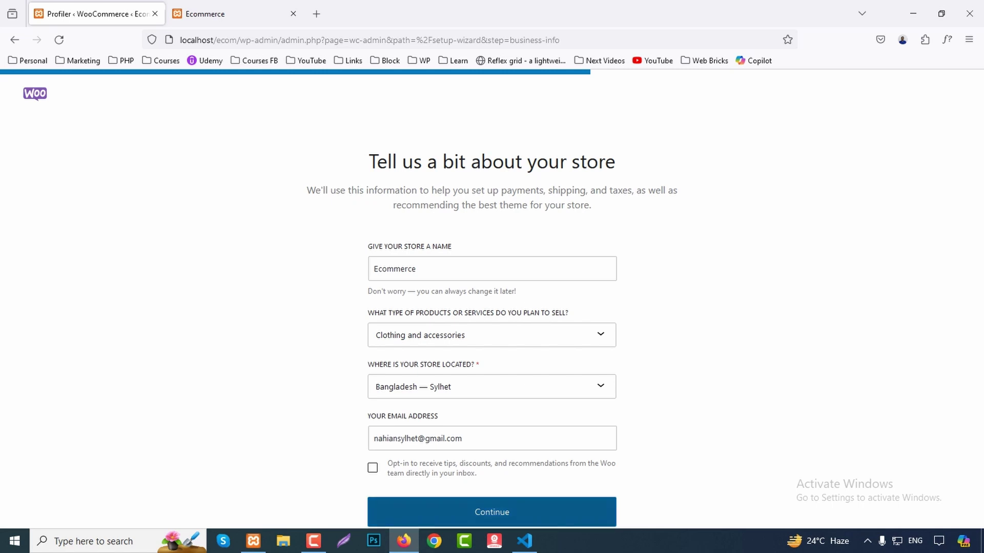
click(491, 512)
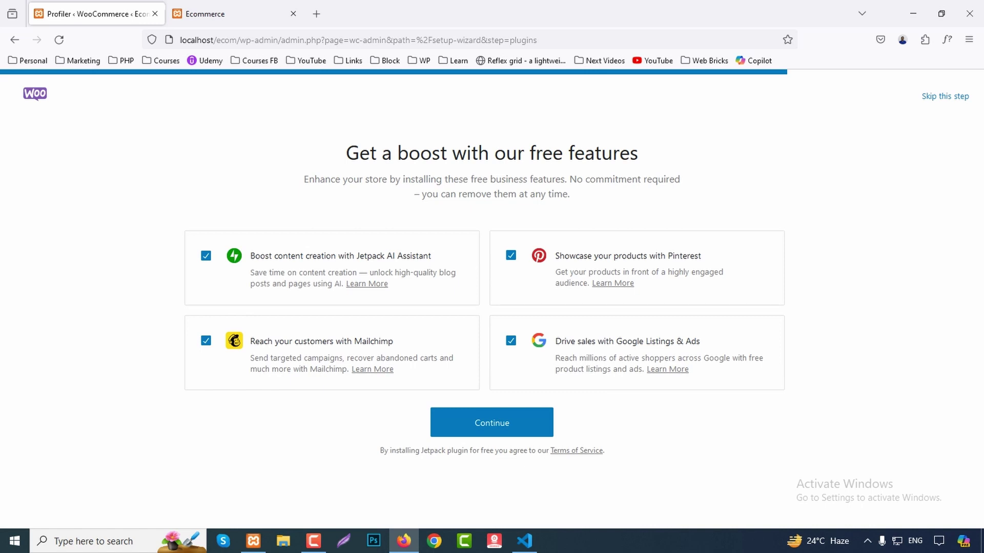
Untick the Jetpack AI, Mailchimp, Google Listings & Ads and Pinterest add-ons and continue.
click(206, 255)
click(206, 341)
click(511, 341)
click(510, 255)
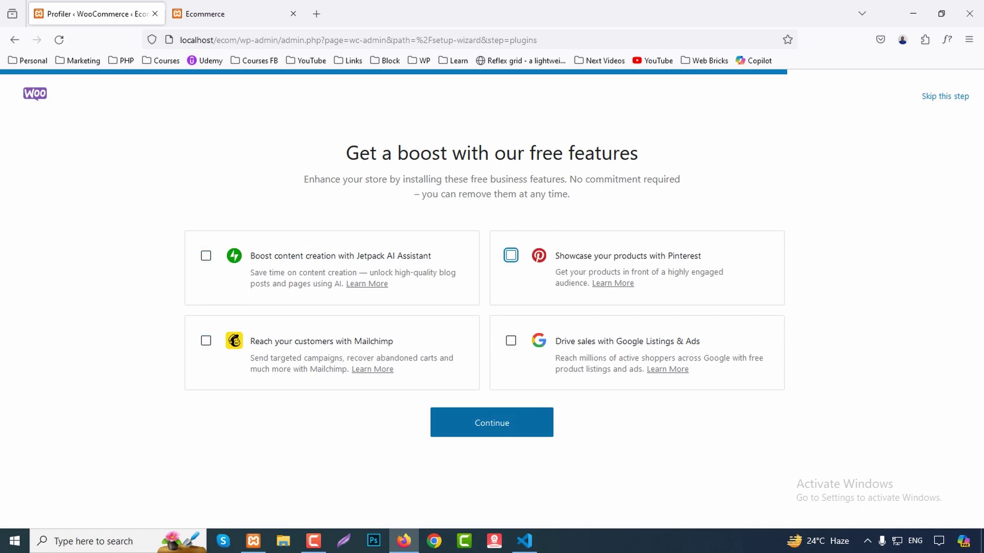
click(491, 422)
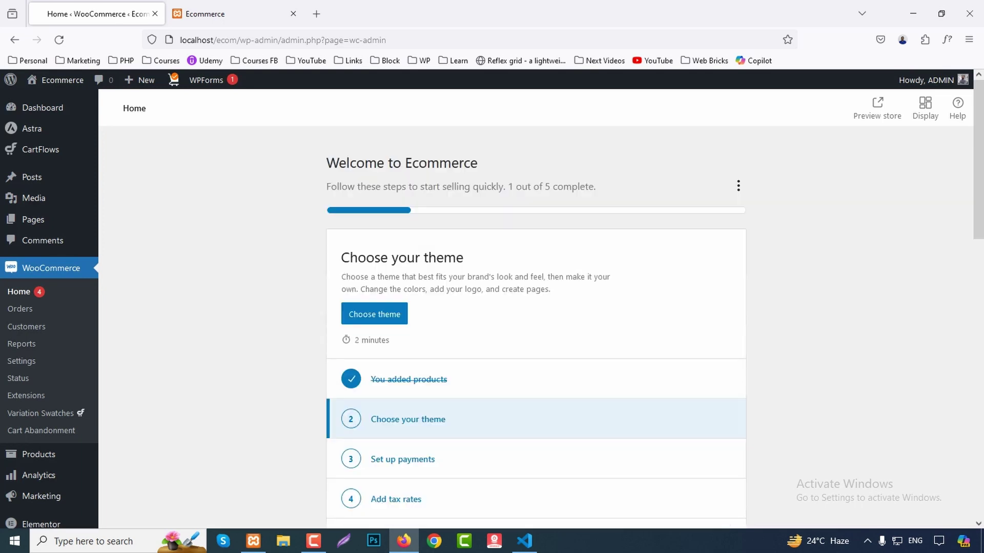
Open WooCommerce settings, dismiss the connection, Astra and rating notices, and skip Stripe setup.
scroll(535, 304, down, 2)
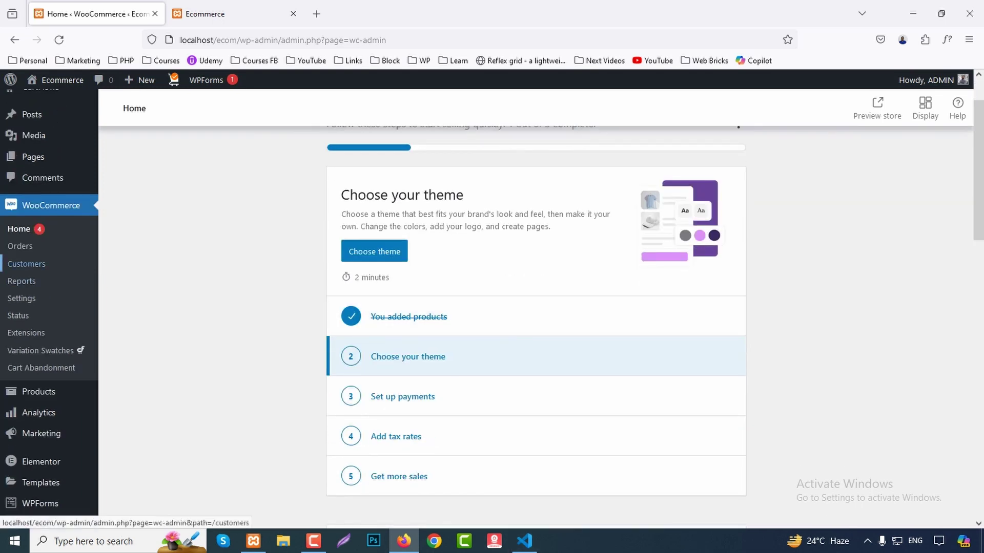
click(21, 298)
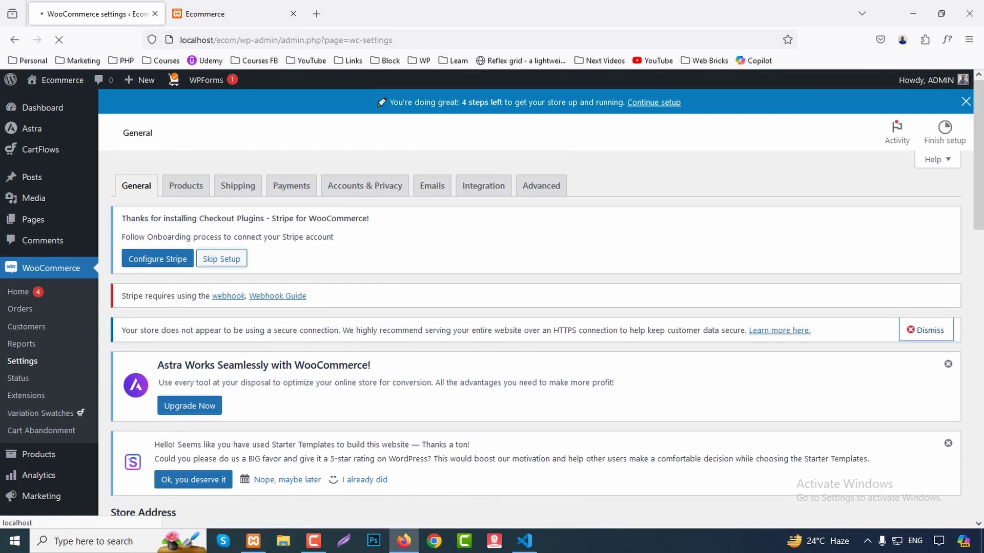
click(221, 258)
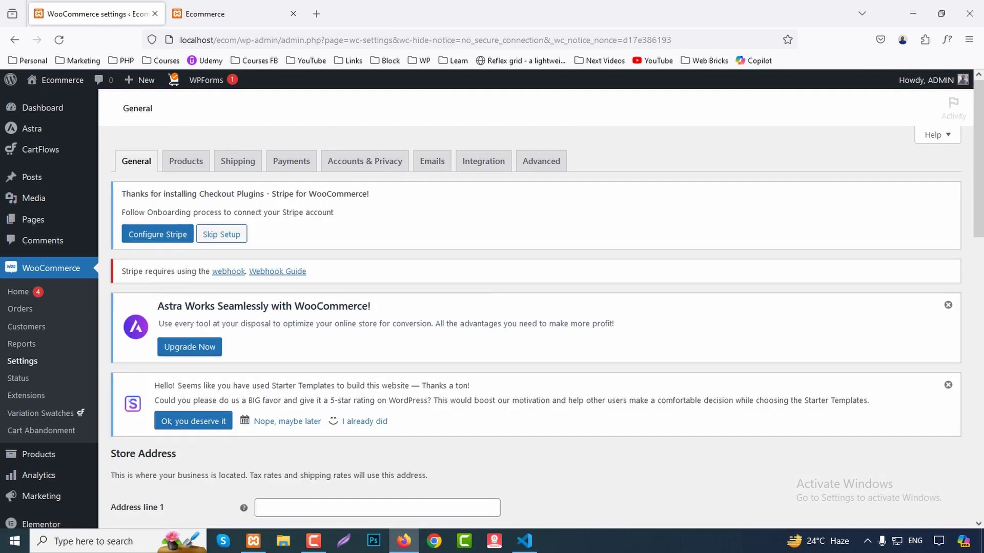
click(222, 235)
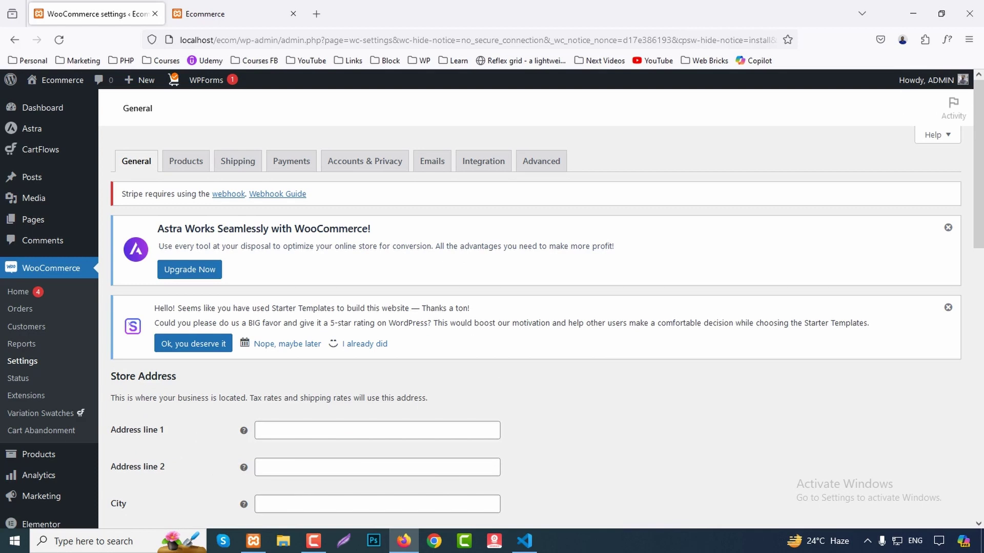
click(948, 228)
click(948, 227)
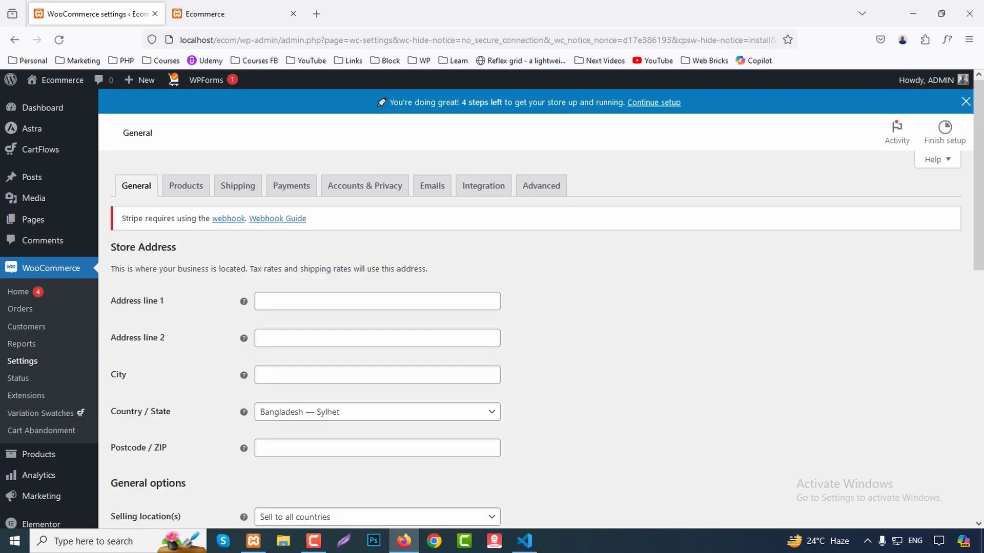
scroll(535, 307, down, 2)
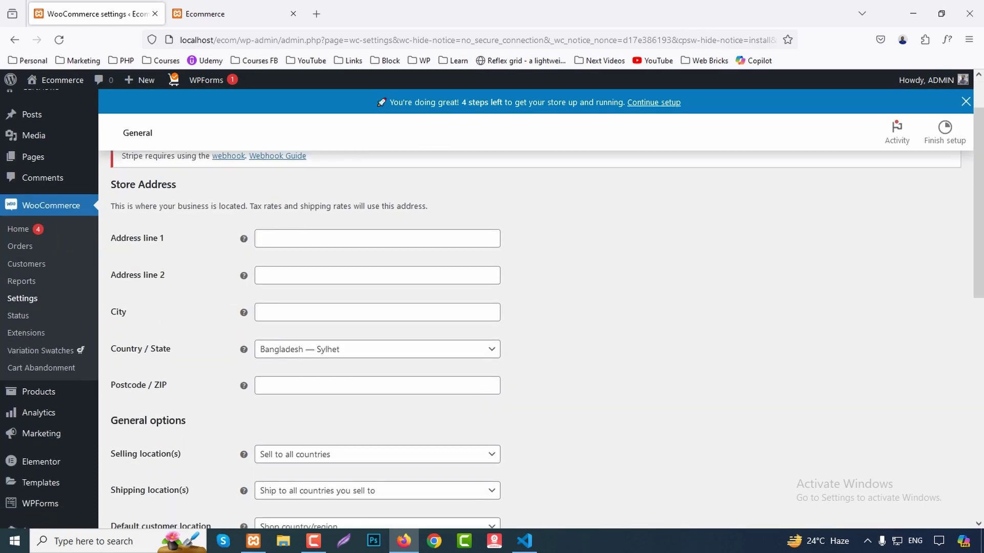
click(377, 238)
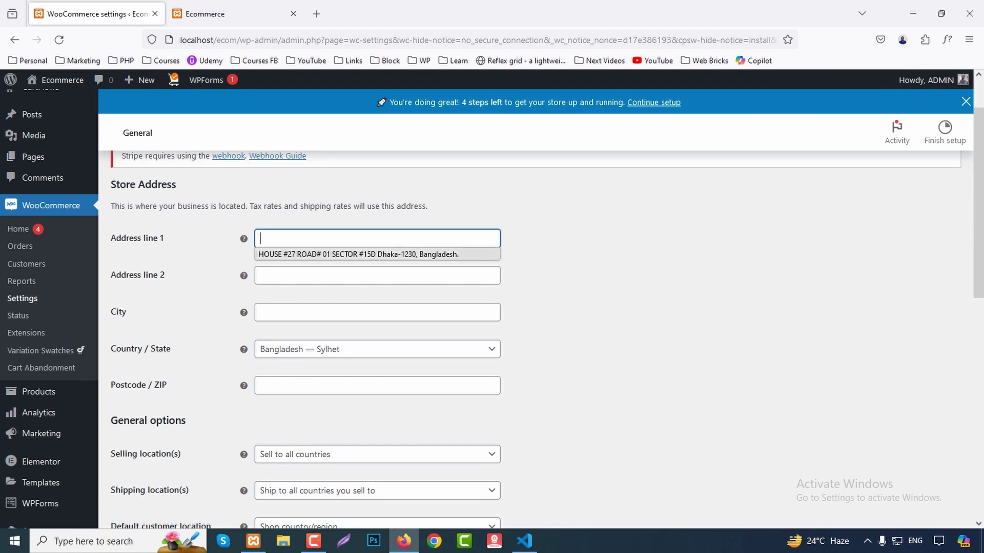
key(Down)
key(Return)
key(ctrl+a)
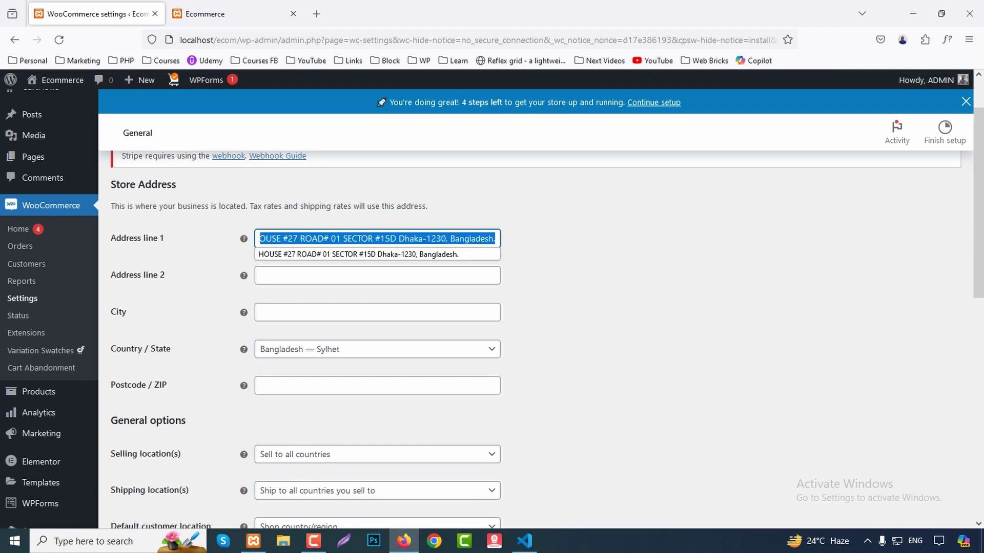
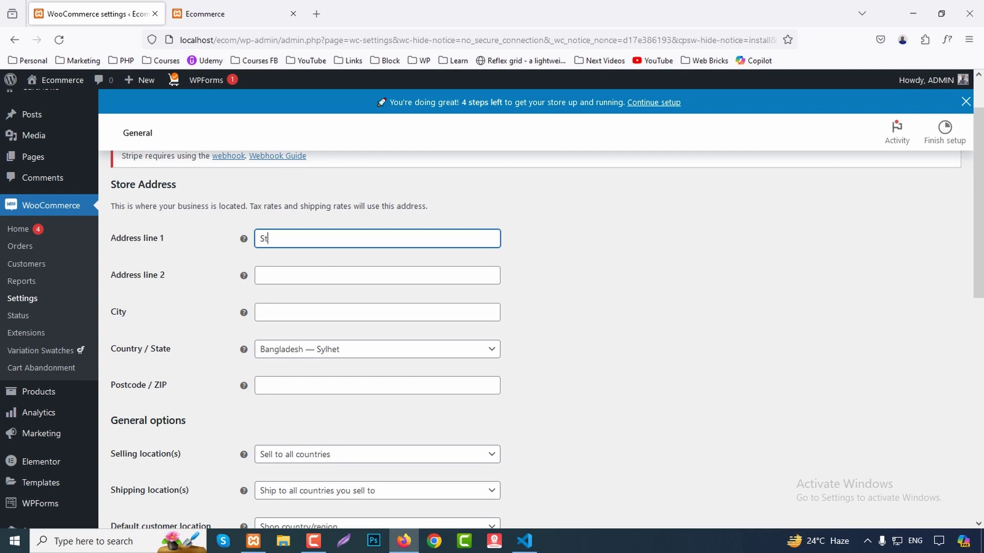
click(377, 312)
text(Sylhet)
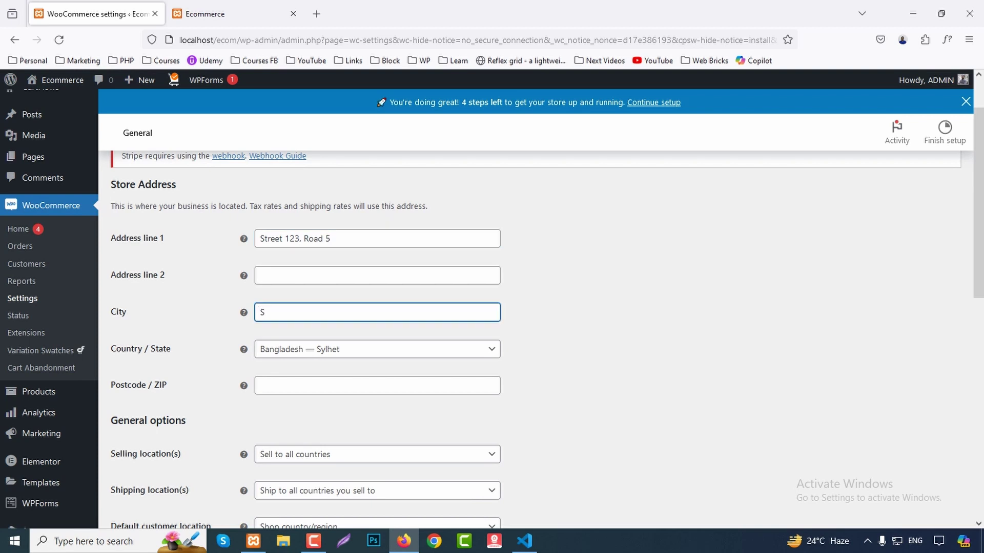
scroll(513, 307, down, 1)
scroll(512, 307, down, 2)
click(377, 260)
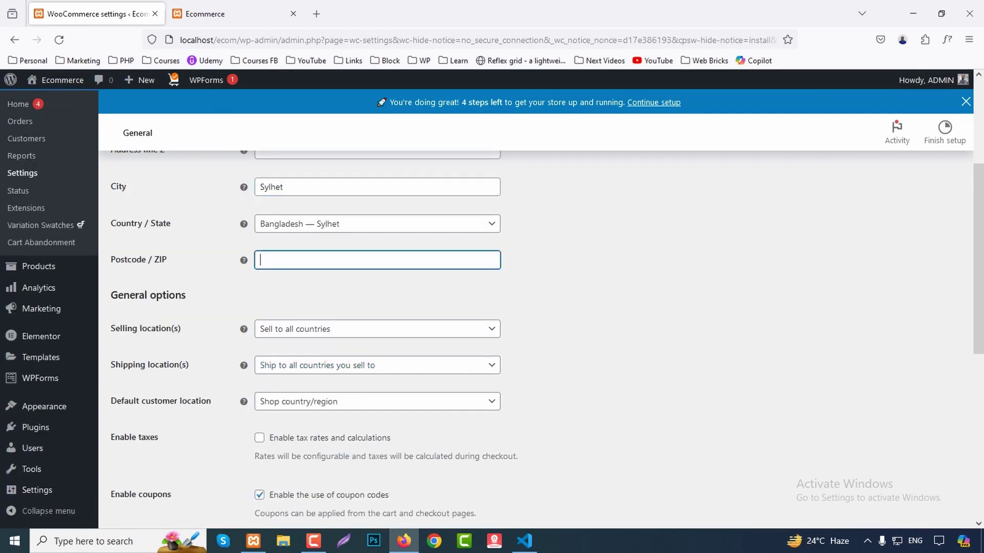
text(3110)
scroll(512, 308, down, 1)
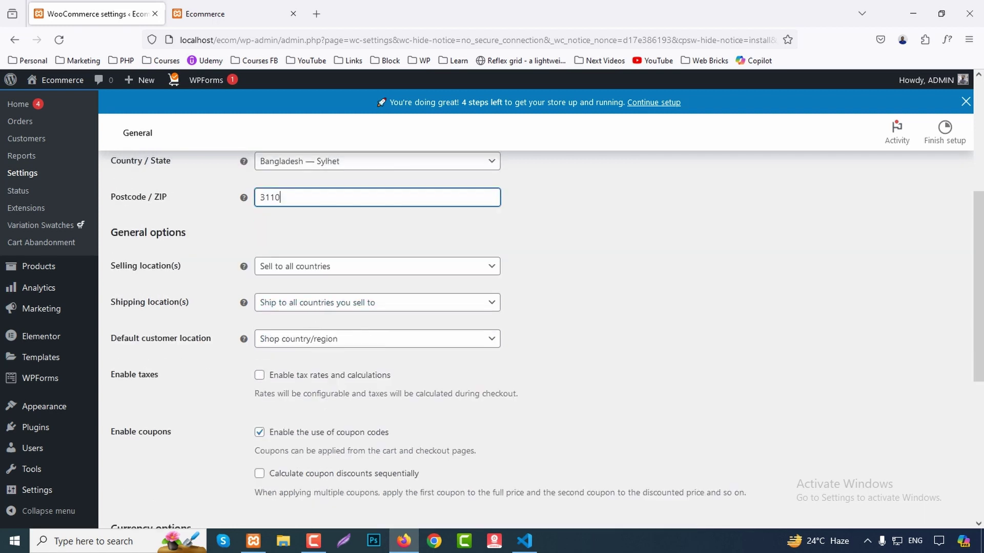
click(377, 266)
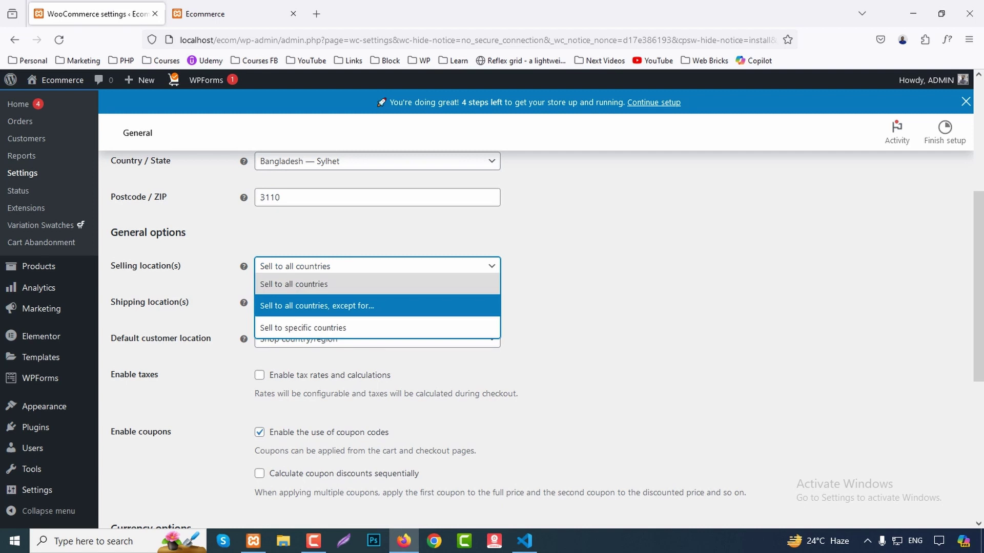
Sell and ship to all countries, keeping Shop country/region as default customer location.
key(Return)
key(alt+Down)
key(Down)
key(Return)
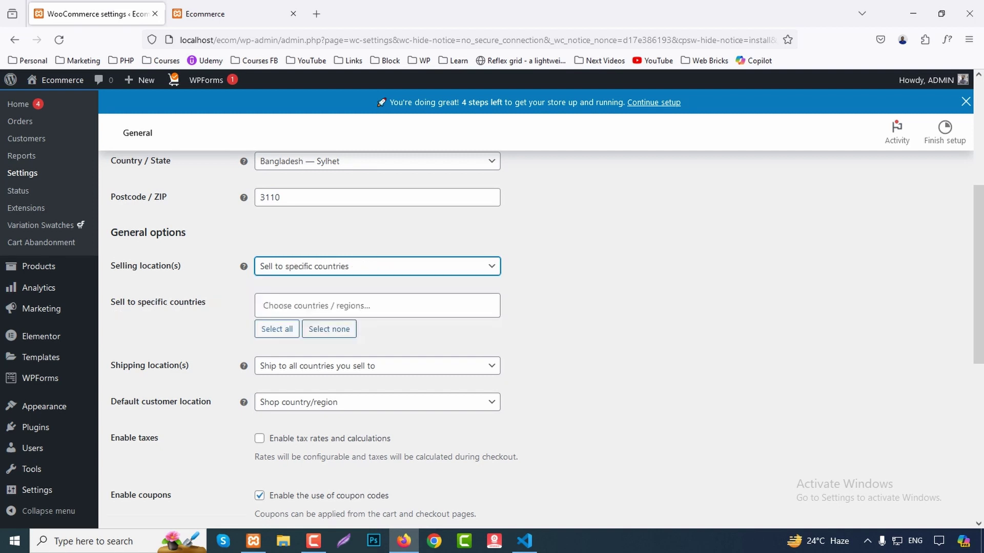
key(alt+Down)
key(Up)
key(Up)
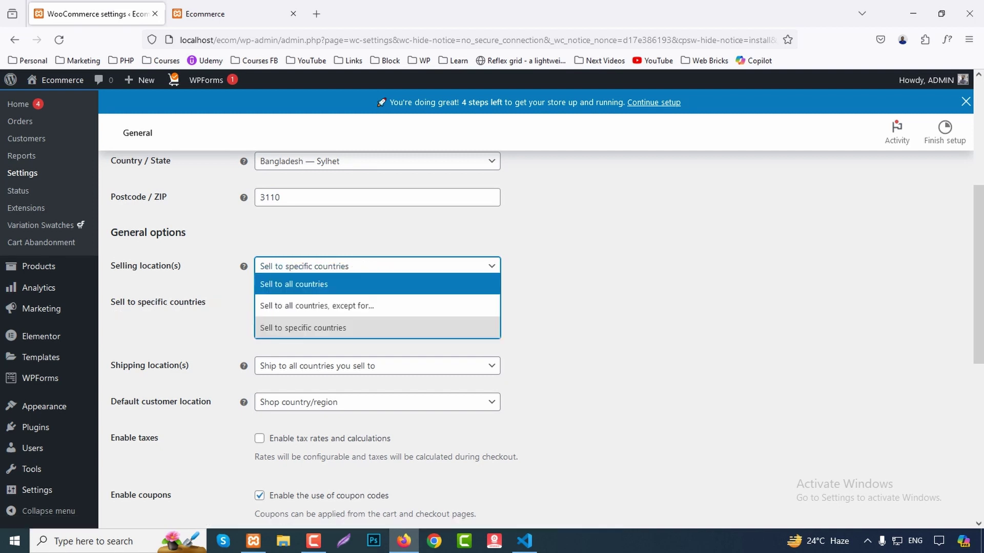
key(Return)
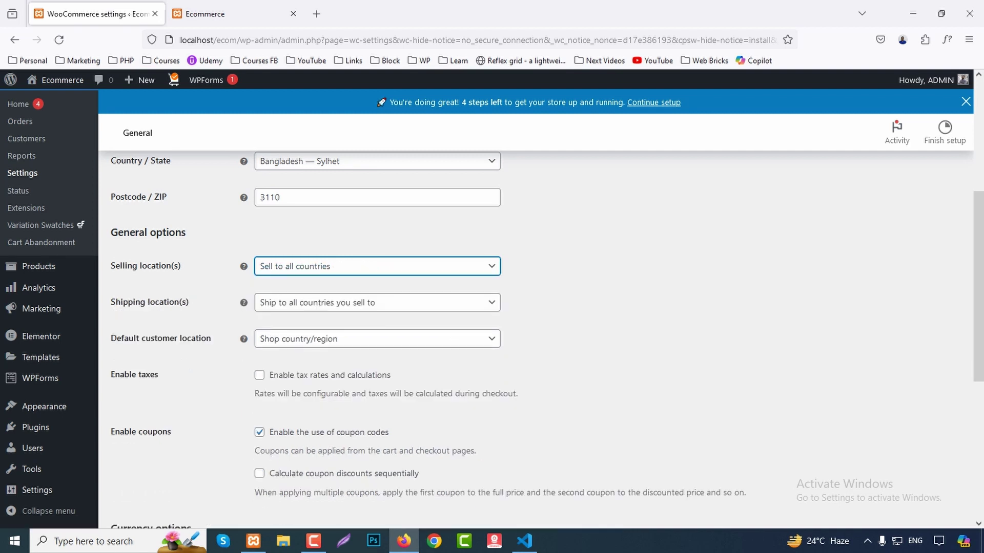
key(Tab)
key(alt+Down)
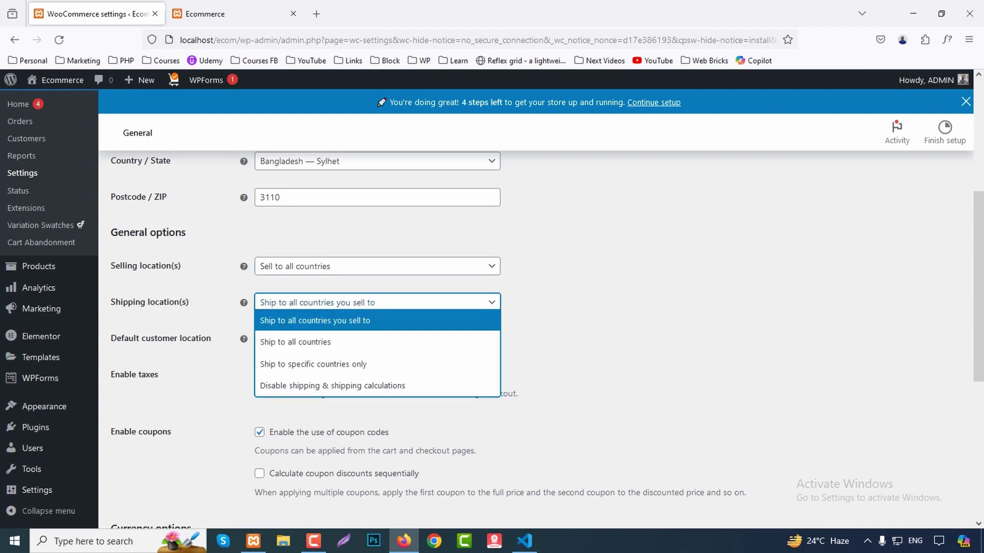
key(Down)
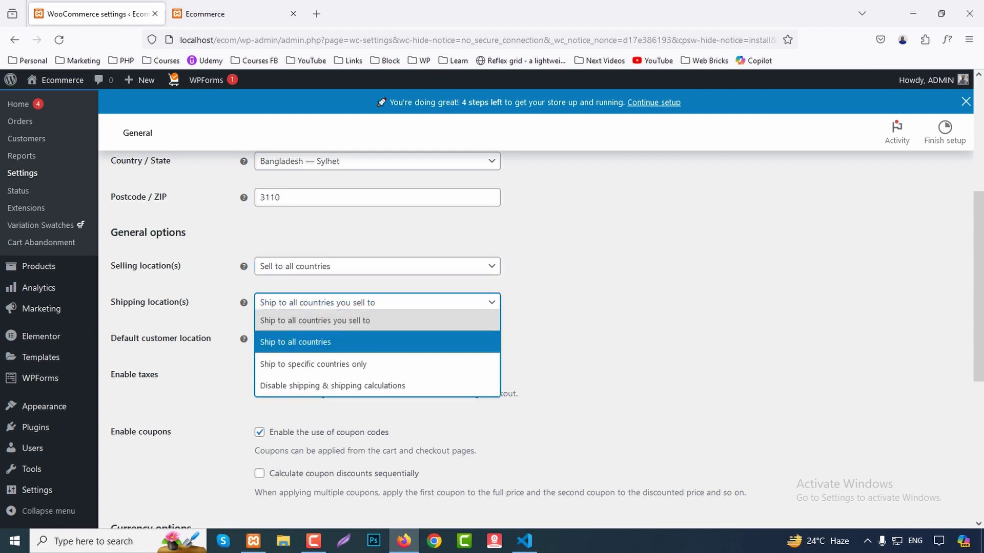
key(Return)
scroll(541, 308, down, 3)
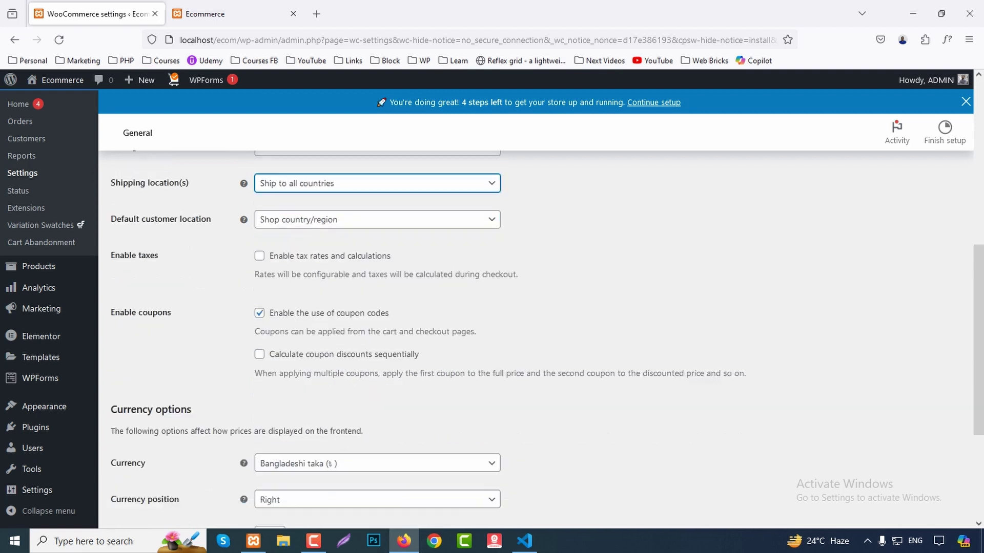
key(Tab)
key(alt+Down)
key(Up)
key(Down)
key(Down)
key(Up)
key(Return)
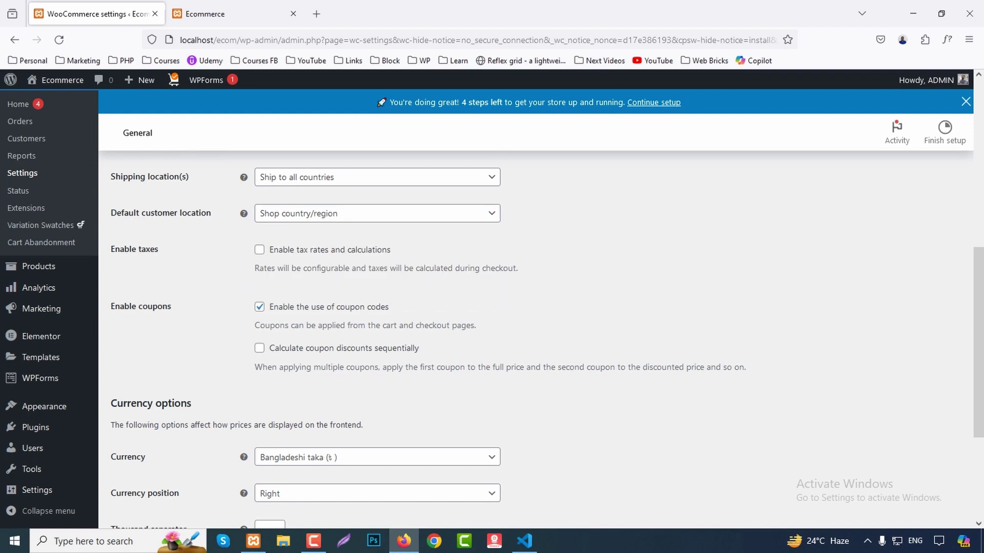
Enable tax rates and calculations and sequential coupon discounts.
key(Tab)
key(space)
scroll(535, 338, down, 2)
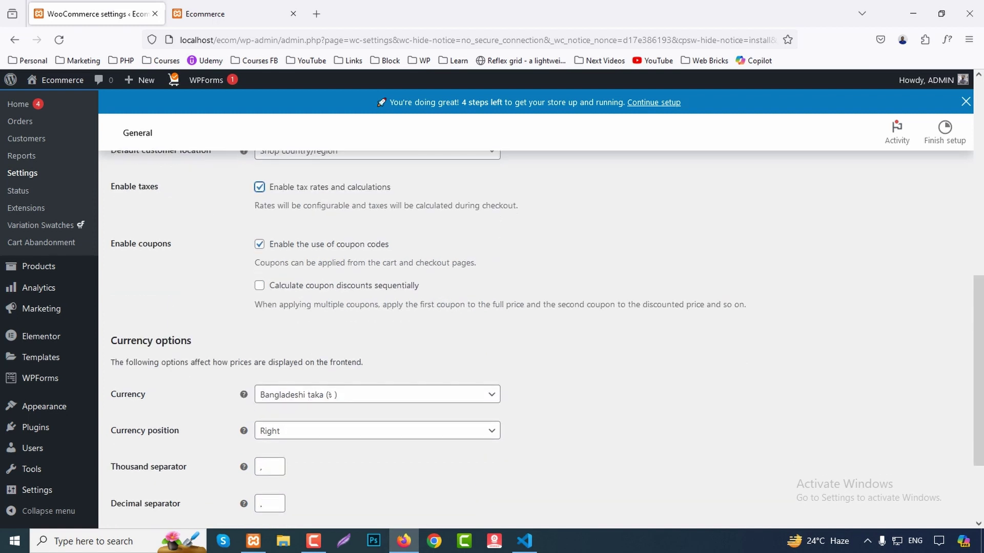
key(Tab)
key(Tab)
key(space)
scroll(535, 339, down, 3)
Set currency to United States (US) dollar positioned Left and save the settings.
key(Tab)
key(Return)
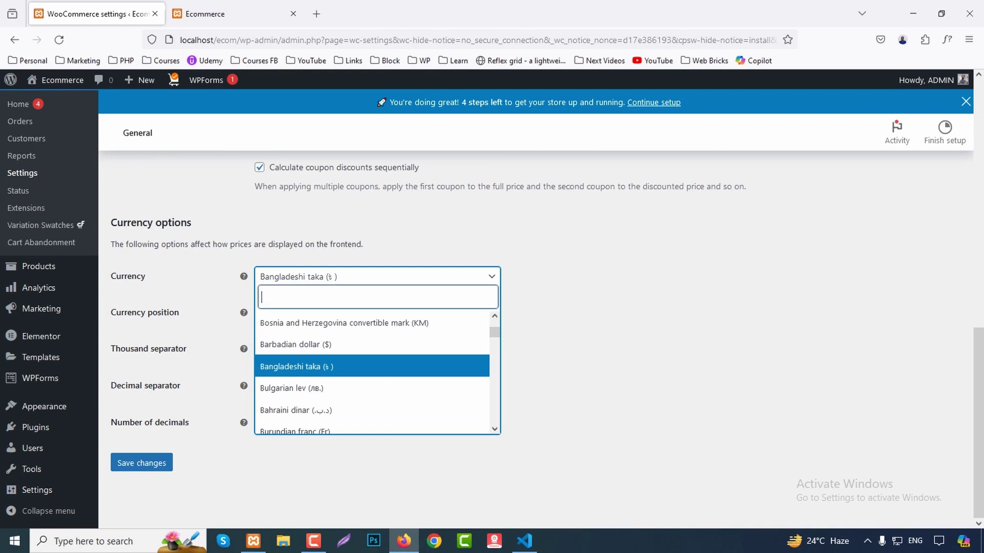
text(dolla)
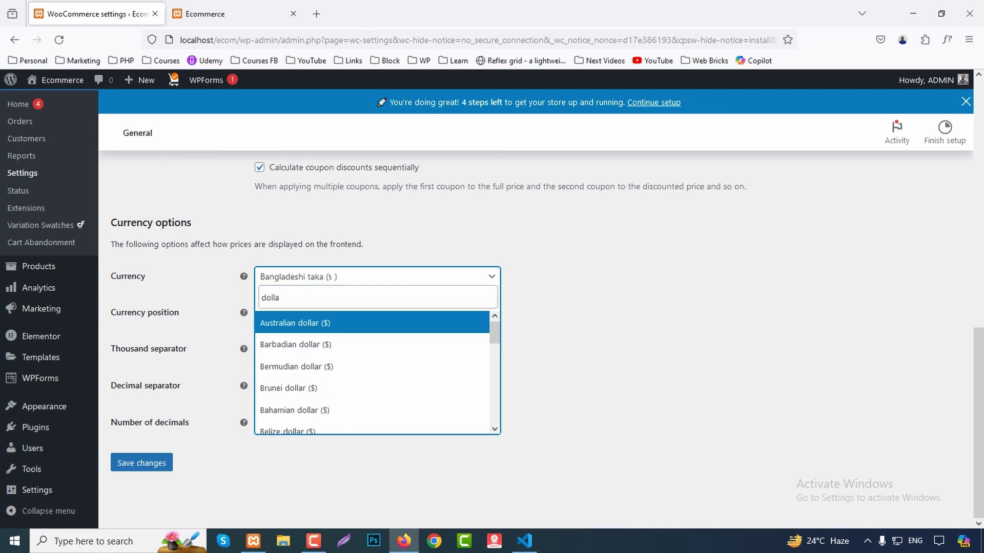
key(Down)
key(Down)
key(Down)
key(Down)
key(Down)
key(Down)
key(Down)
key(Down)
key(Down)
key(Down)
key(Down)
key(Down)
key(Down)
key(Down)
key(Down)
key(Down)
key(Down)
key(Down)
key(Down)
key(Down)
key(Return)
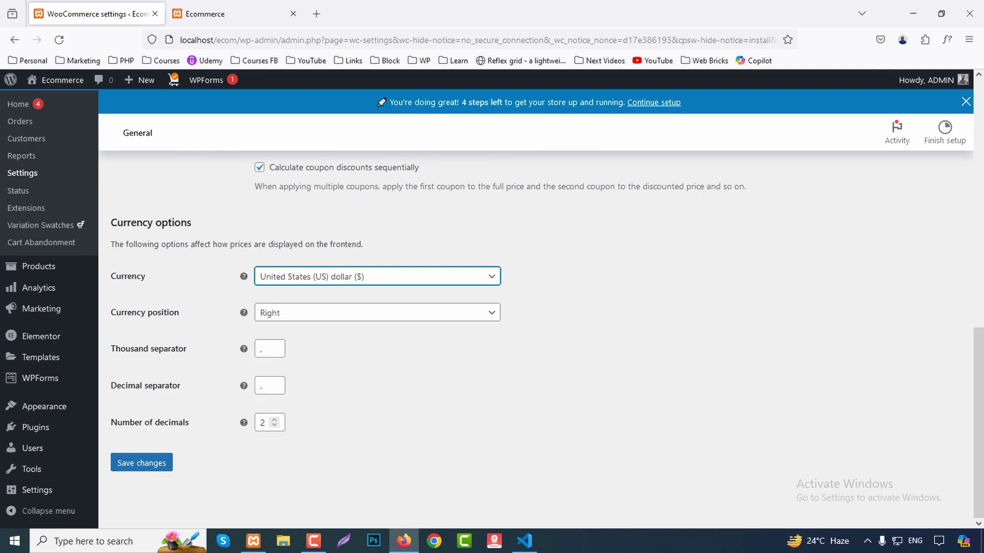
key(Tab)
key(alt+Down)
key(Up)
key(Return)
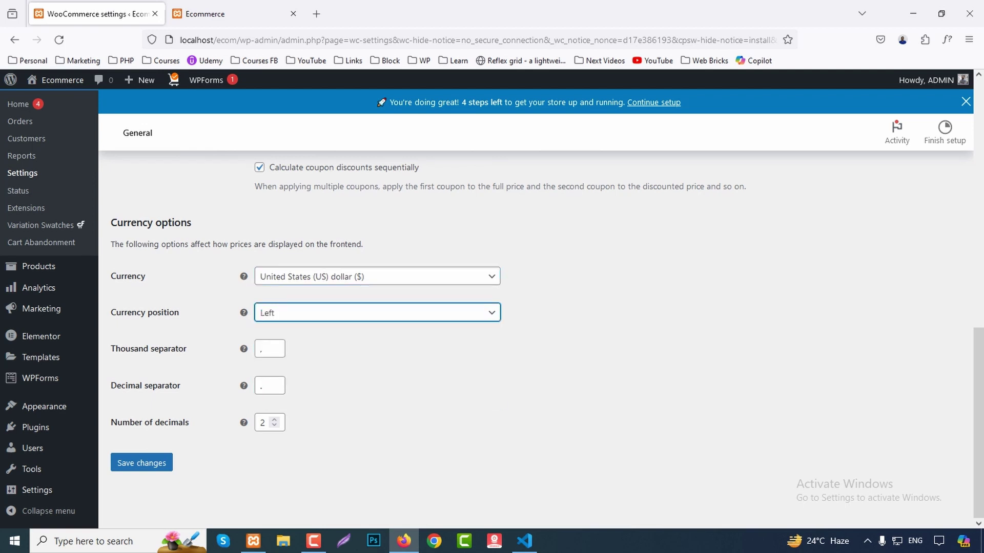
key(Tab)
key(Tab)
key(Tab)
key(Tab)
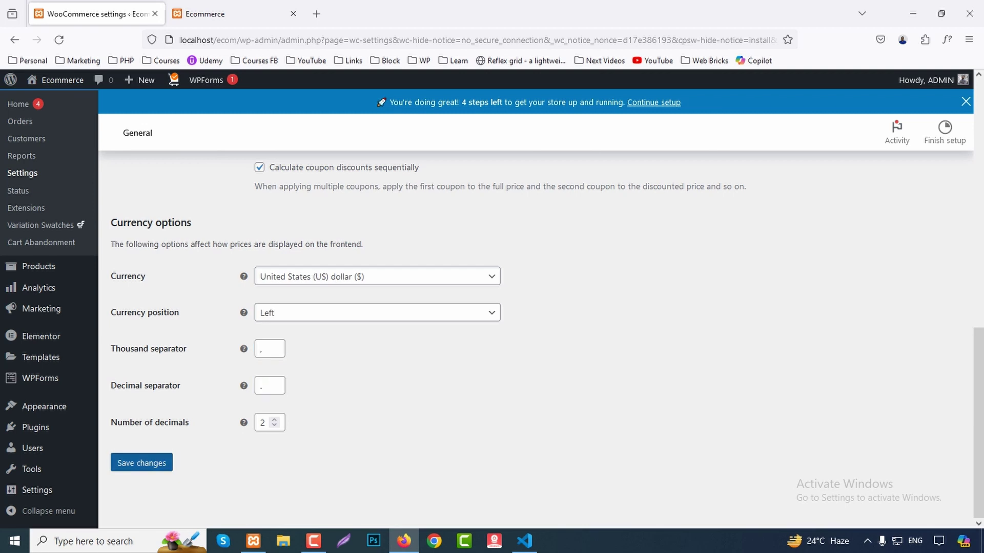
key(Return)
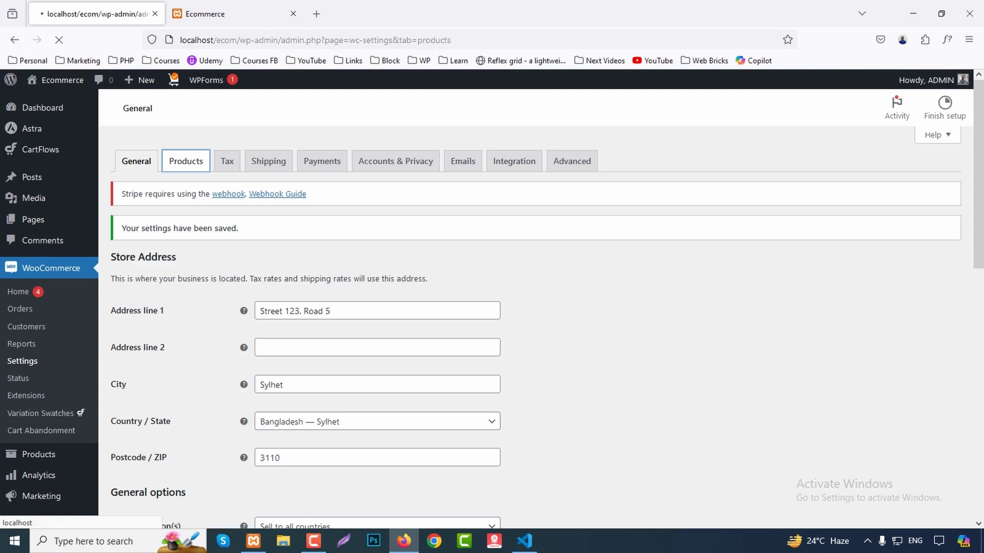
Keep Store as shop page, toggle cart redirect, keep kg and cm units, and save.
click(369, 276)
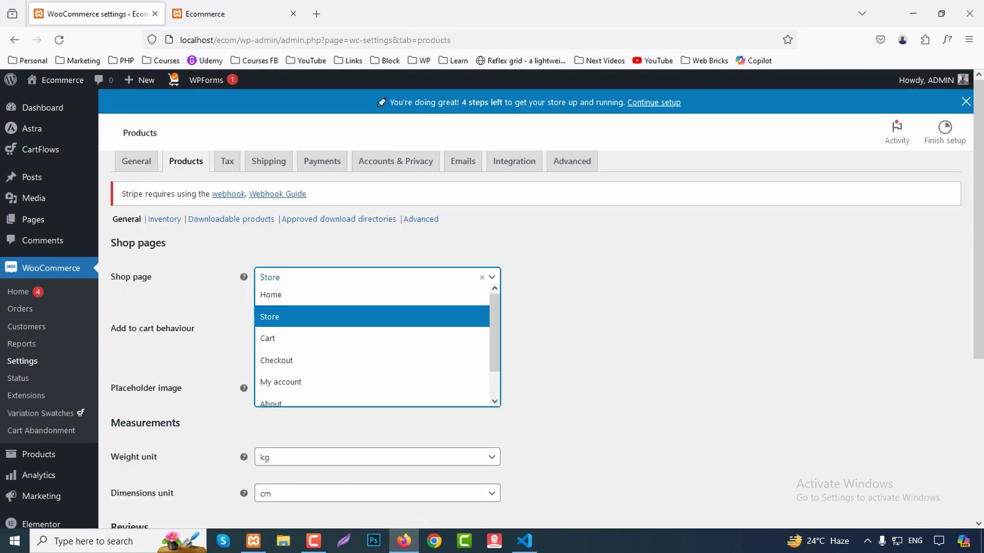
key(Escape)
scroll(536, 308, down, 2)
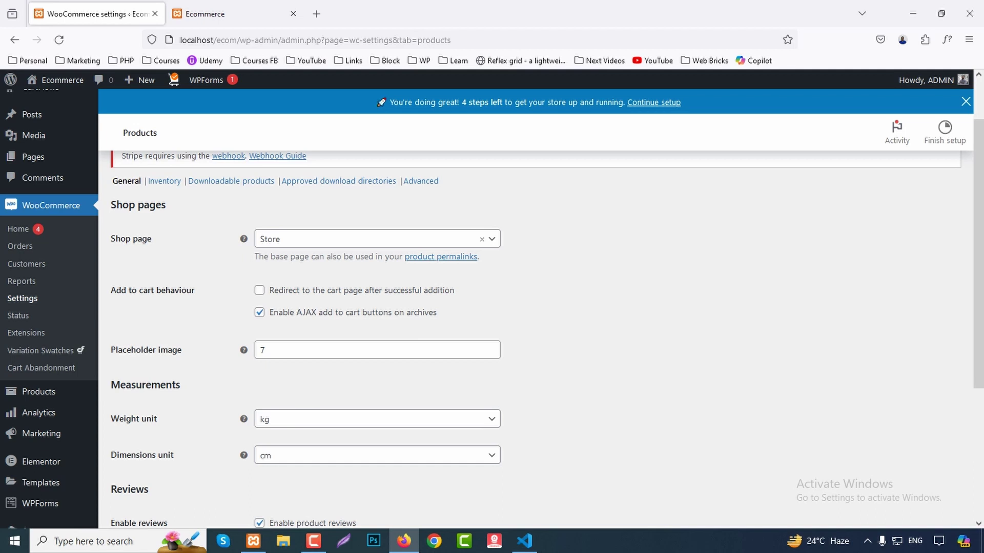
click(260, 290)
scroll(536, 307, down, 5)
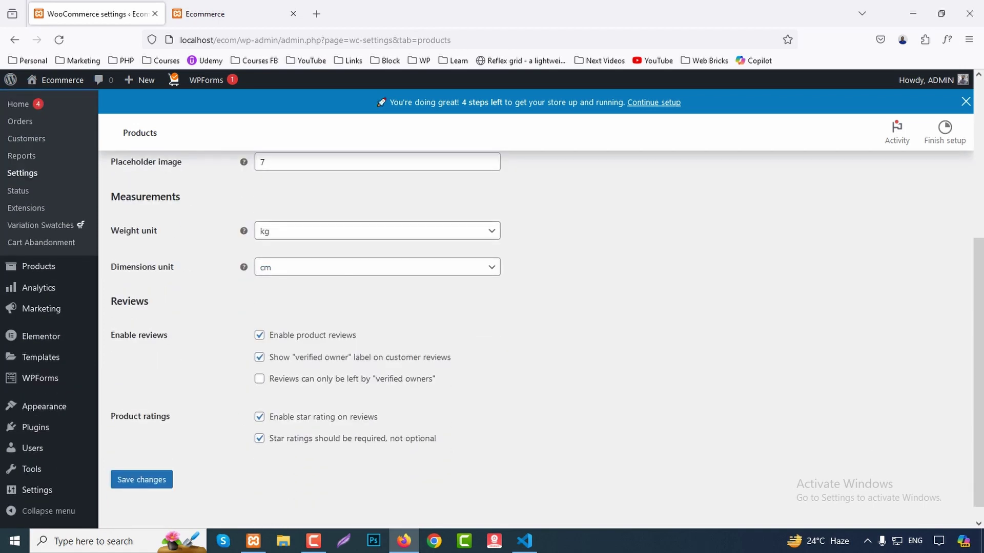
click(377, 231)
key(Escape)
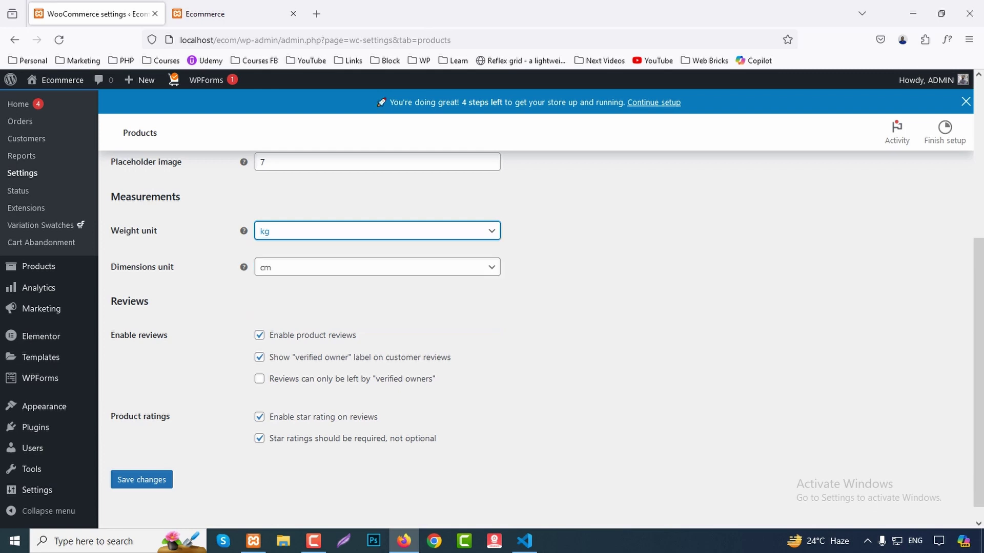
click(377, 267)
key(Escape)
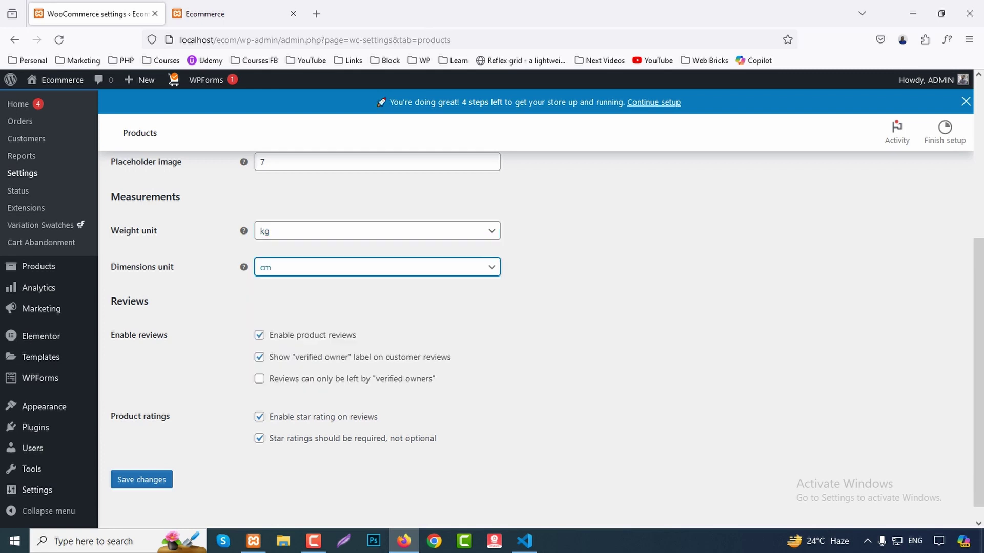
scroll(547, 334, down, 1)
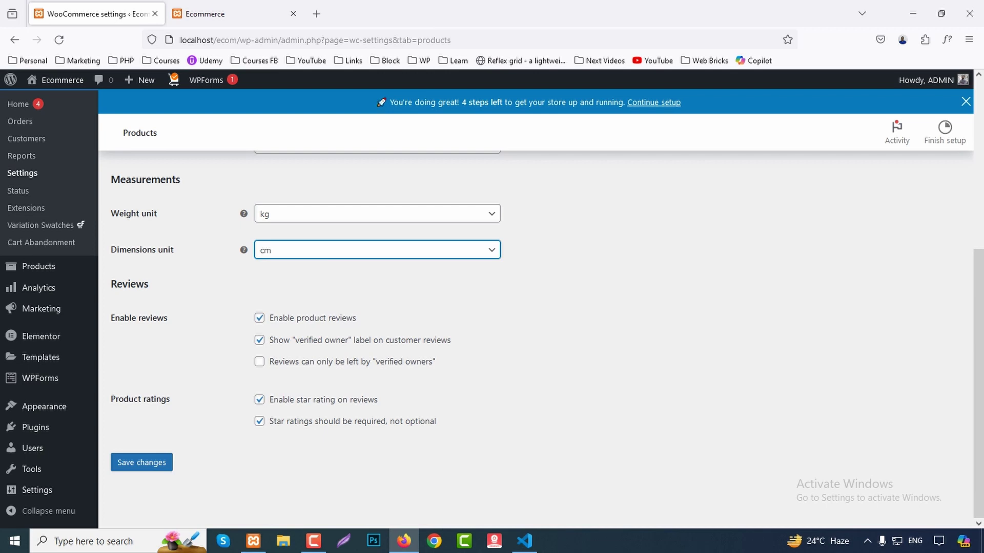
click(141, 463)
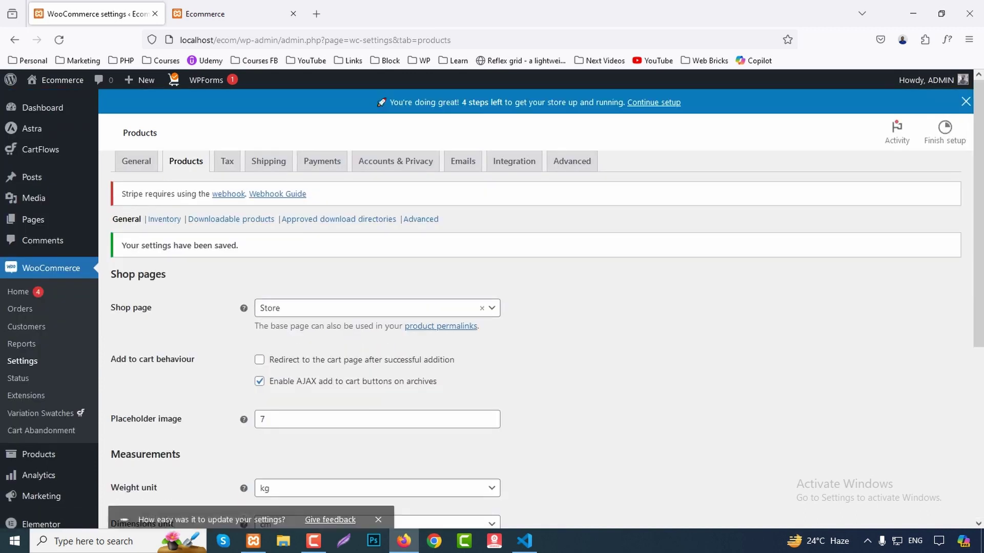
click(227, 185)
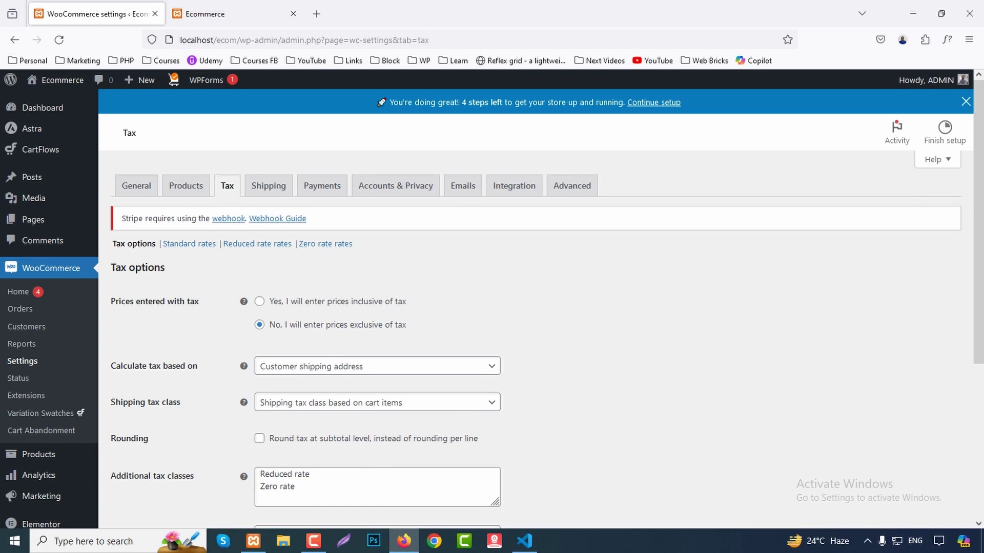
Review the tax options, leaving tax calculated on Customer shipping address.
scroll(535, 307, down, 2)
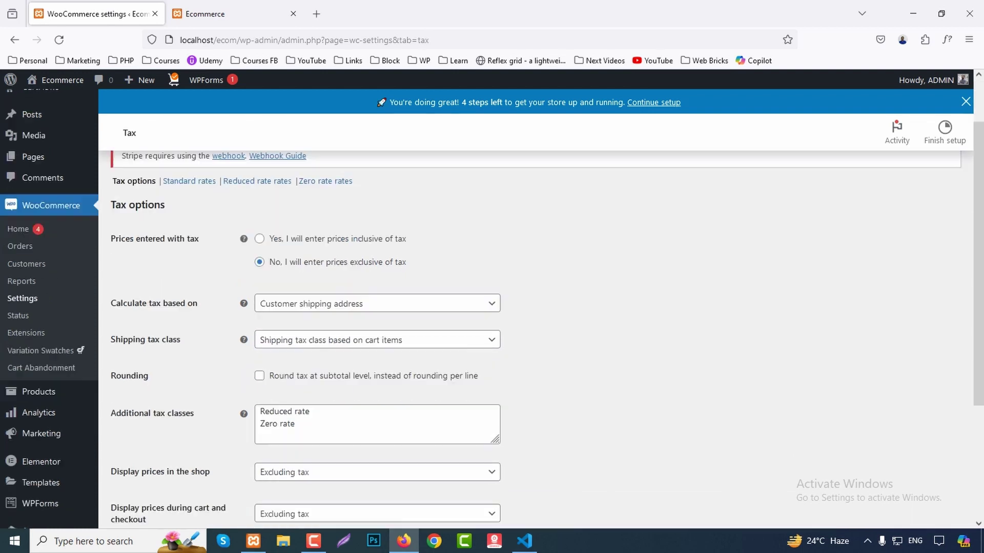
click(377, 303)
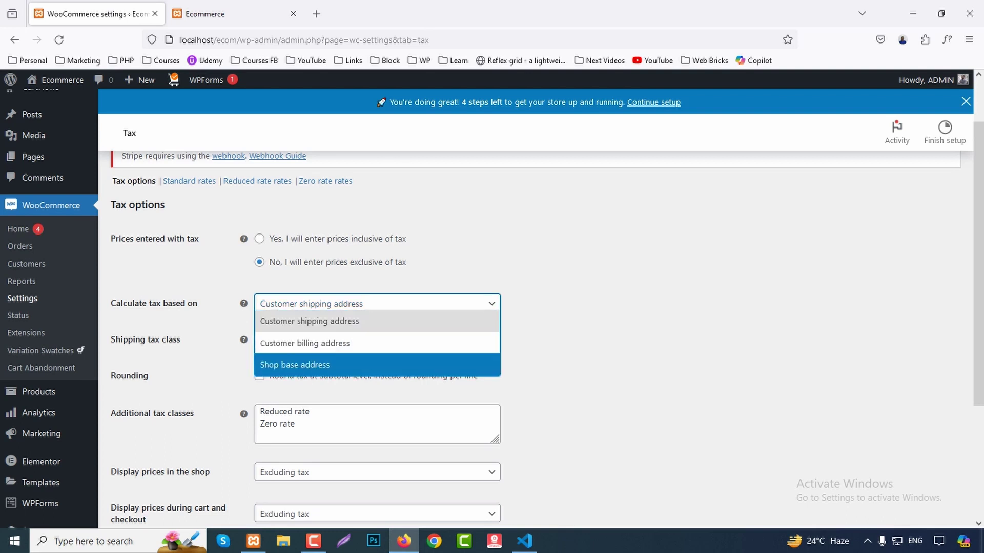
key(Escape)
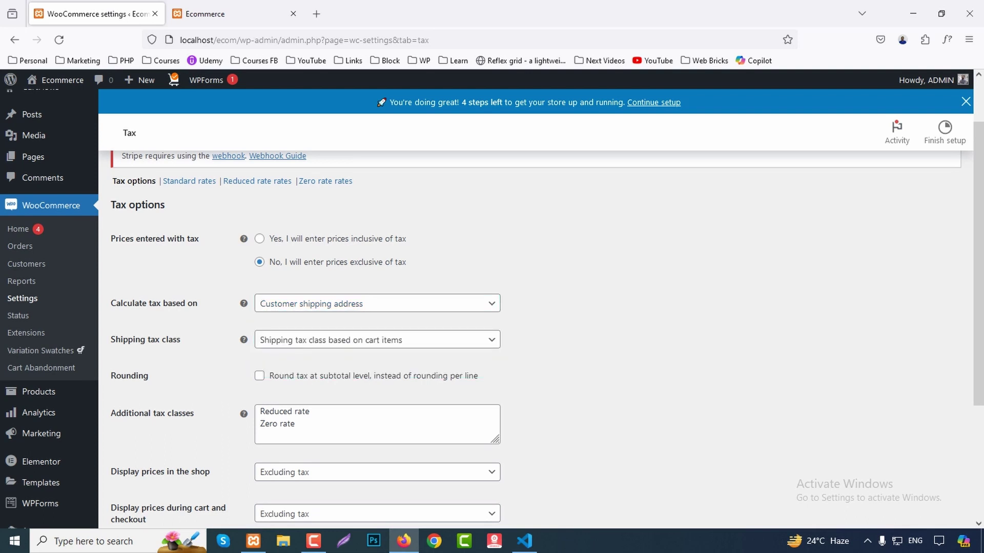
scroll(541, 333, down, 3)
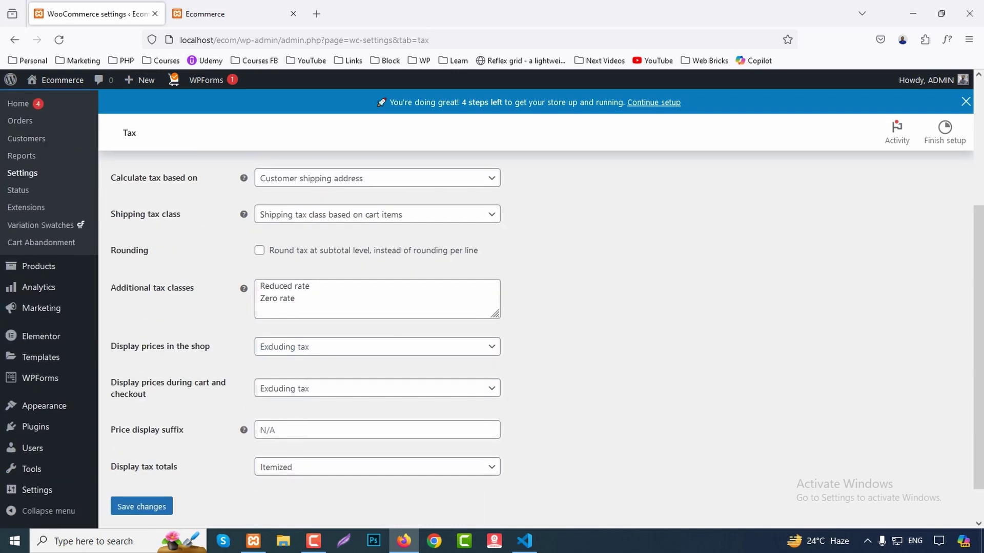
scroll(541, 333, up, 5)
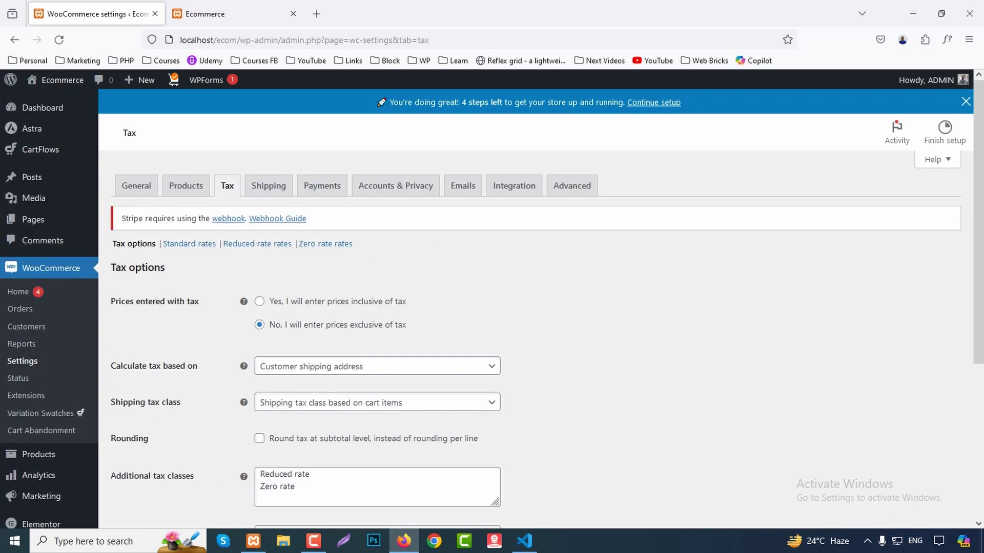
Show the Shipping zones page with Bangladesh and Rest of the world, closing the tour.
click(269, 185)
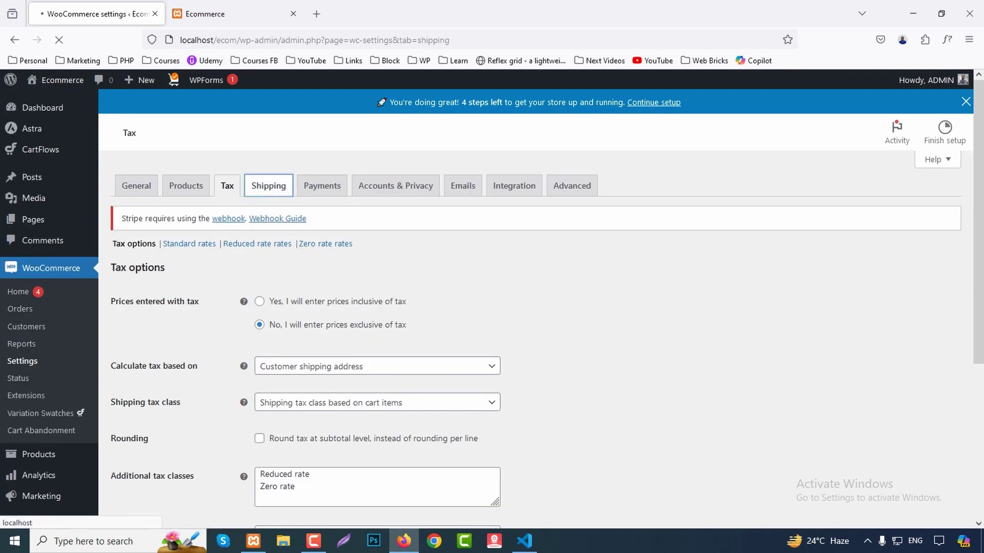
scroll(541, 308, down, 2)
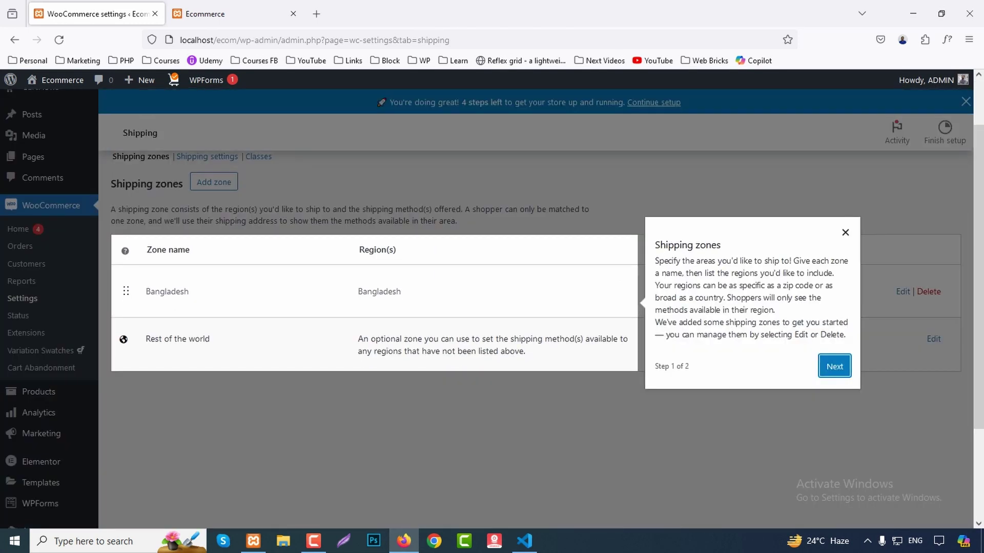
key(Escape)
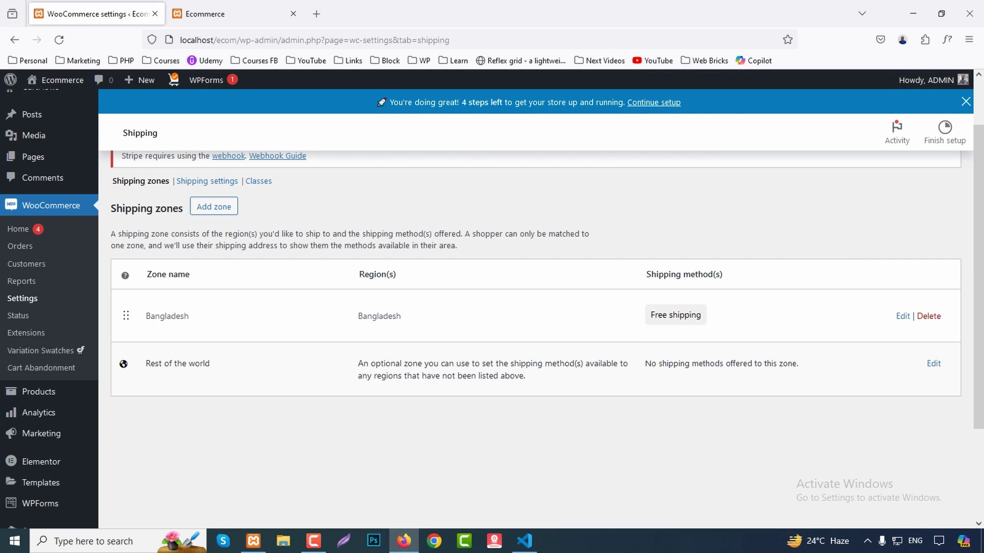
scroll(535, 307, up, 2)
Turn on Direct bank transfer and Cash on delivery under Payments and save the changes.
click(322, 186)
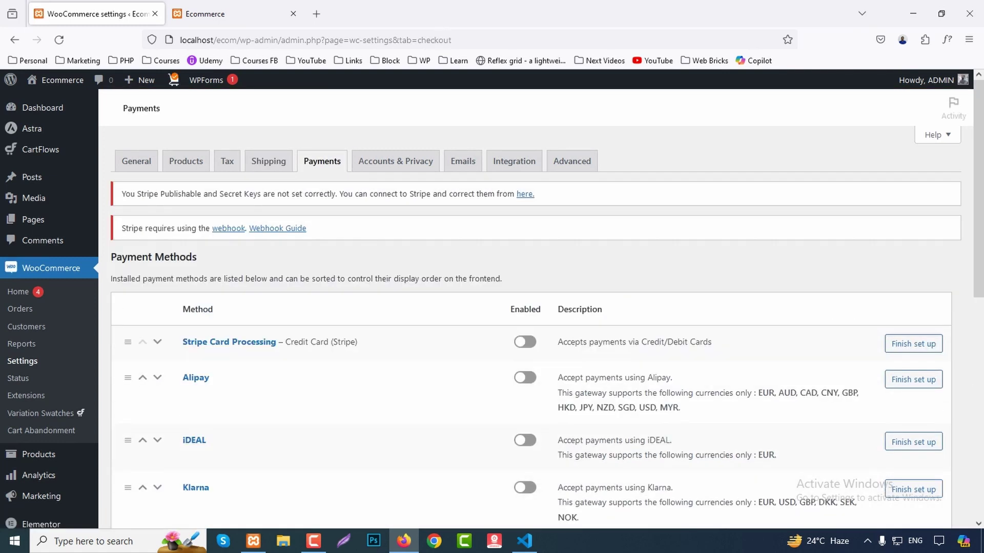
scroll(531, 307, down, 3)
scroll(530, 307, down, 3)
scroll(220, 372, down, 2)
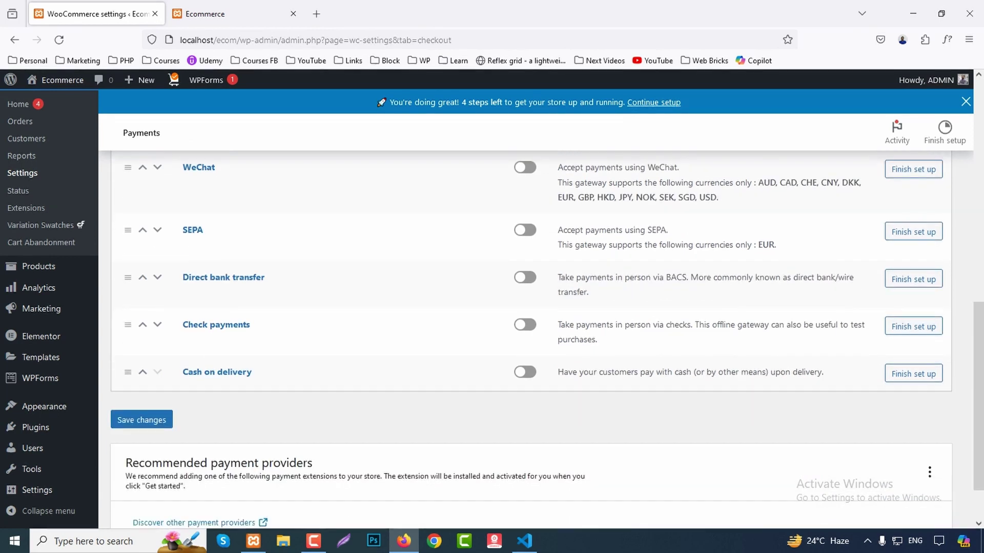
click(525, 278)
scroll(524, 277, up, 5)
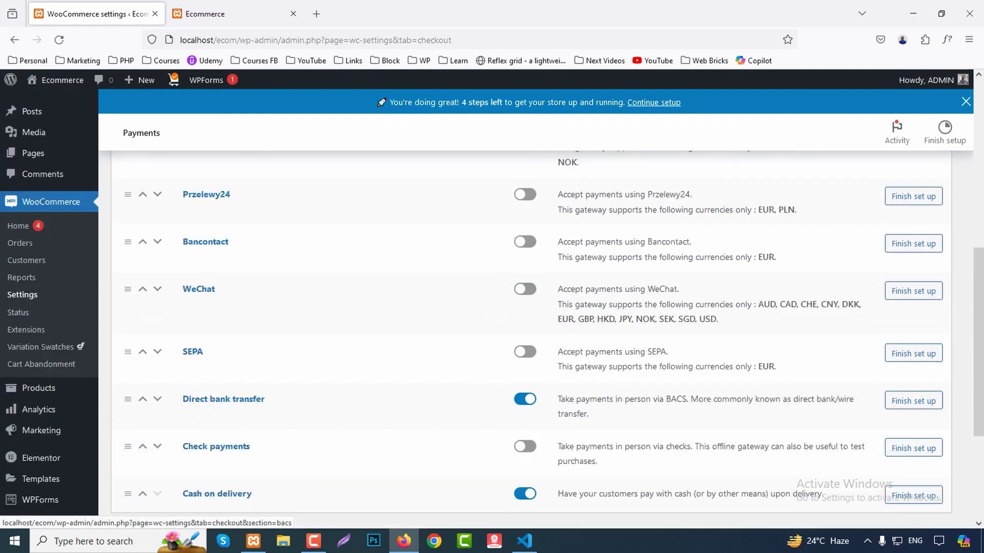
scroll(525, 277, up, 4)
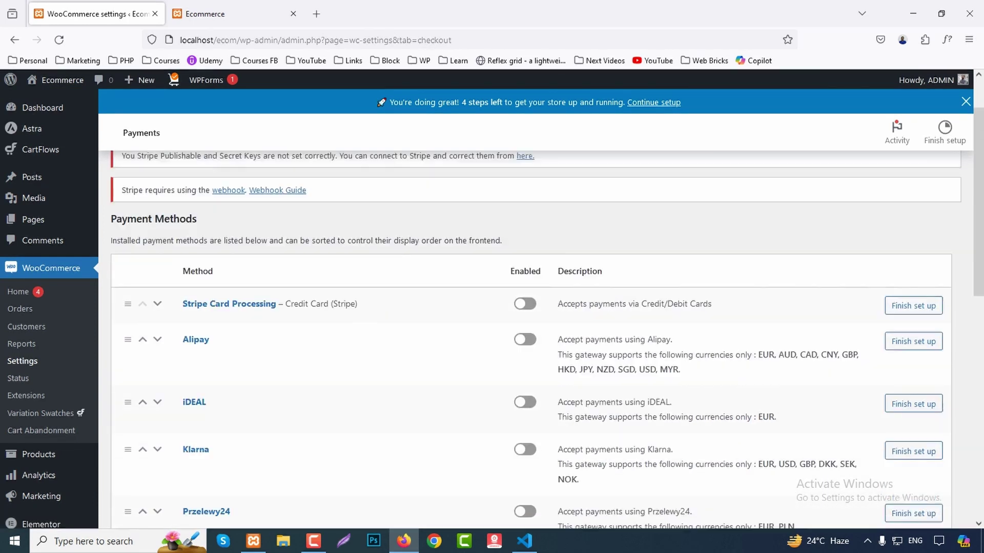
scroll(525, 277, down, 7)
scroll(525, 277, down, 3)
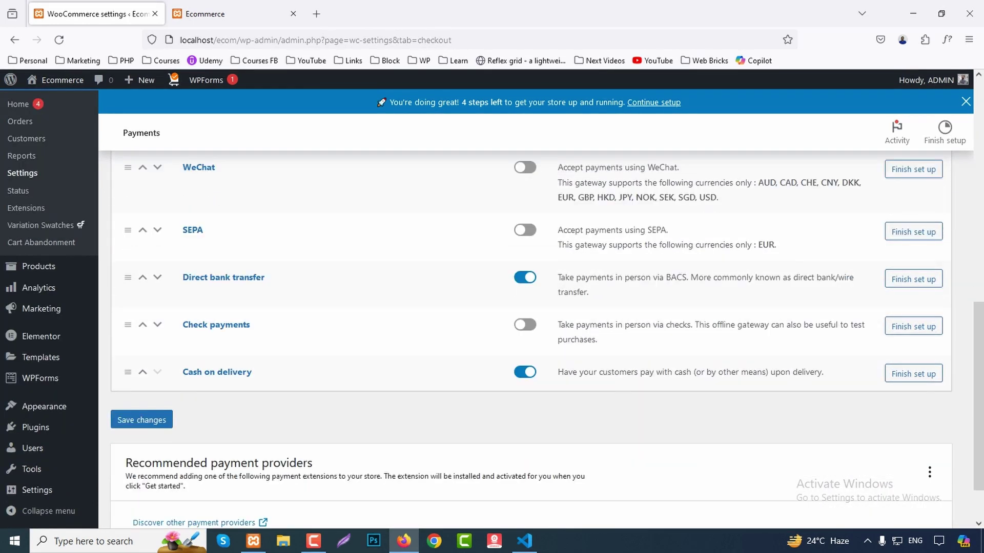
click(141, 420)
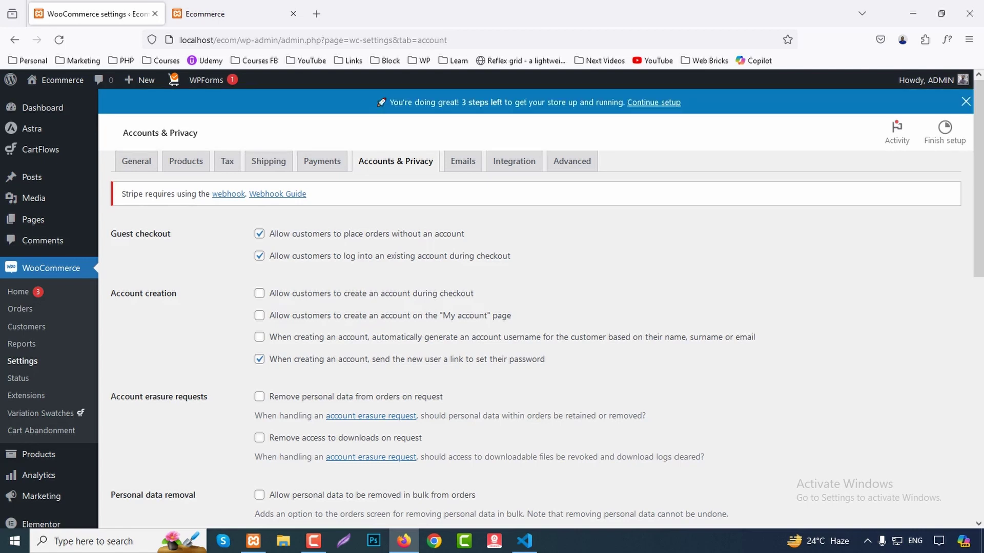
scroll(512, 307, down, 3)
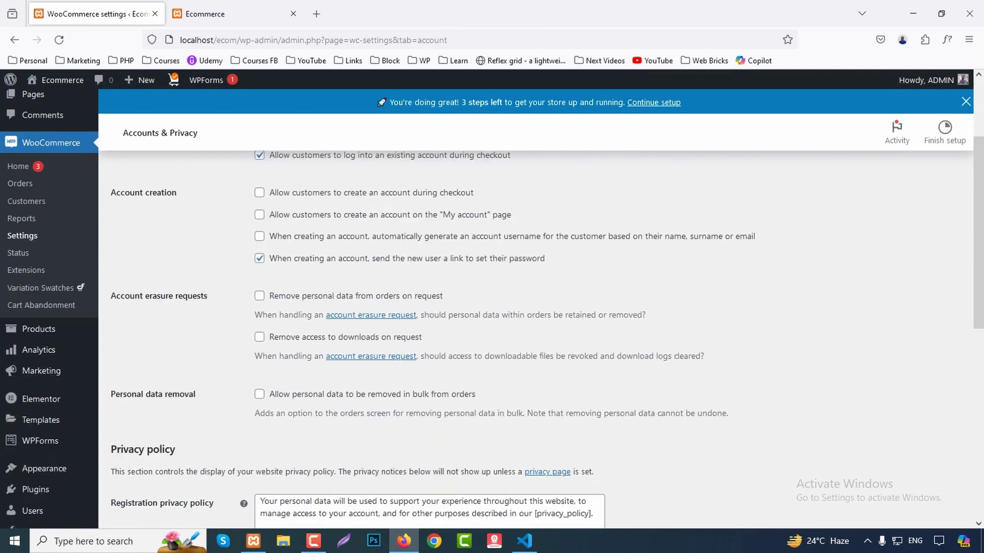
scroll(512, 307, up, 3)
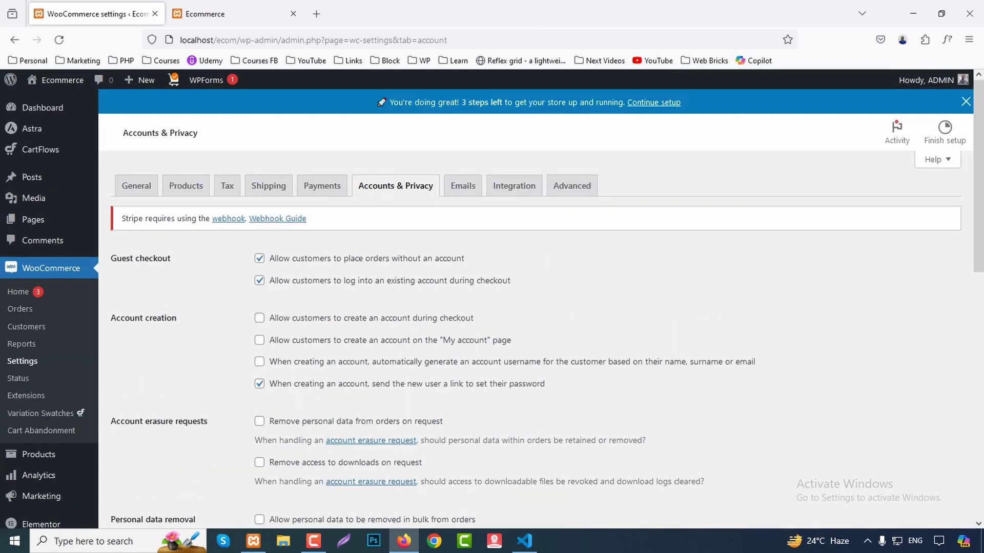
scroll(513, 308, down, 3)
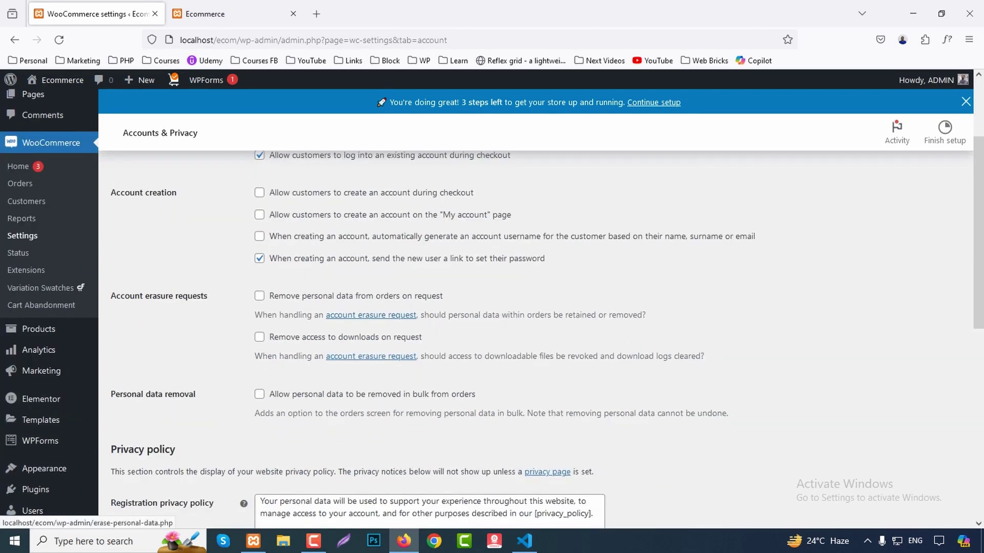
scroll(512, 308, down, 4)
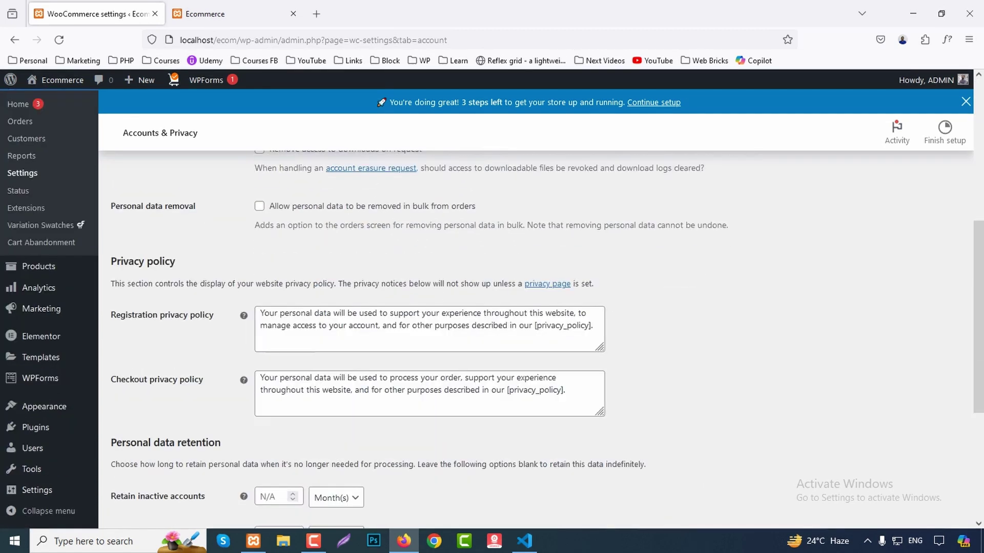
scroll(512, 308, down, 4)
scroll(512, 307, up, 10)
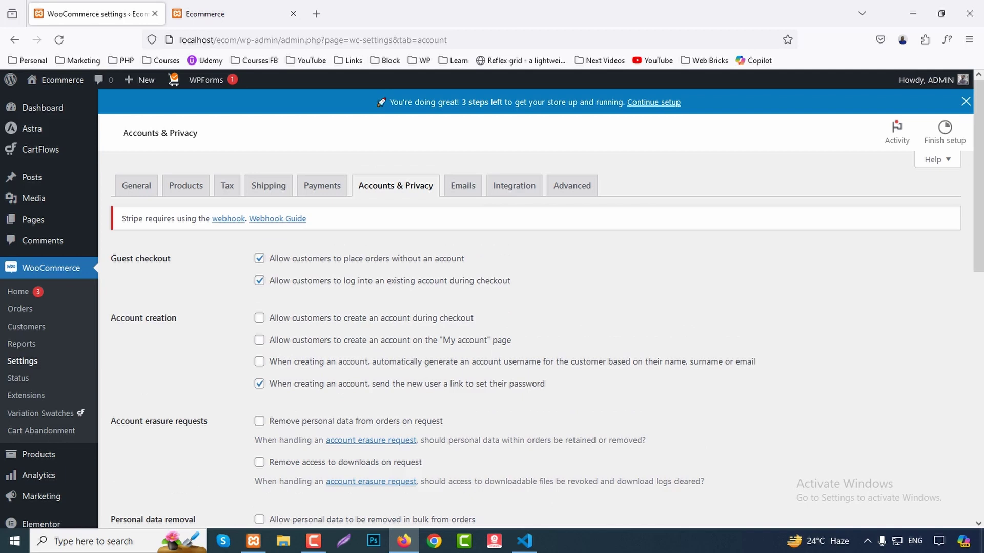
Look over the email notifications list and New order email settings, then show Integration settings.
click(462, 185)
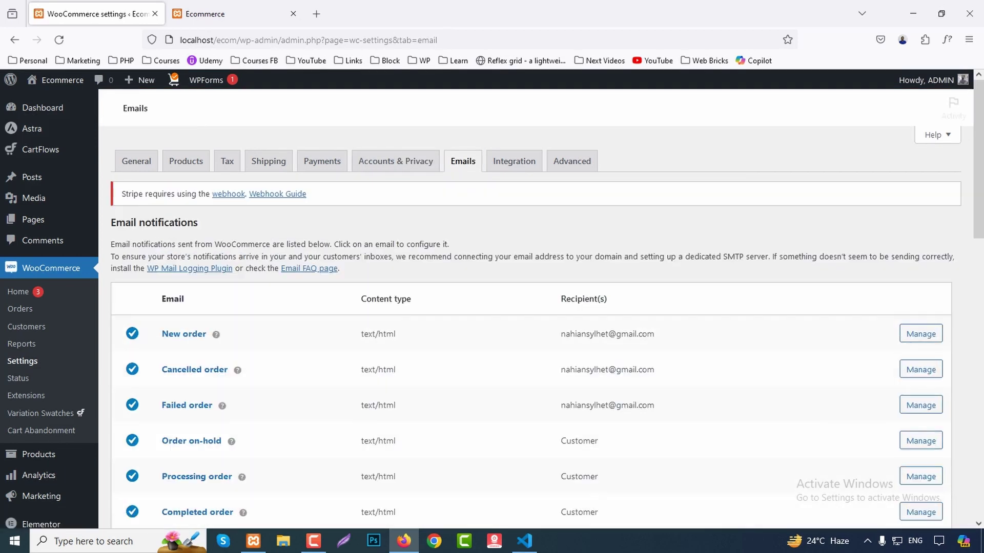
scroll(512, 307, down, 3)
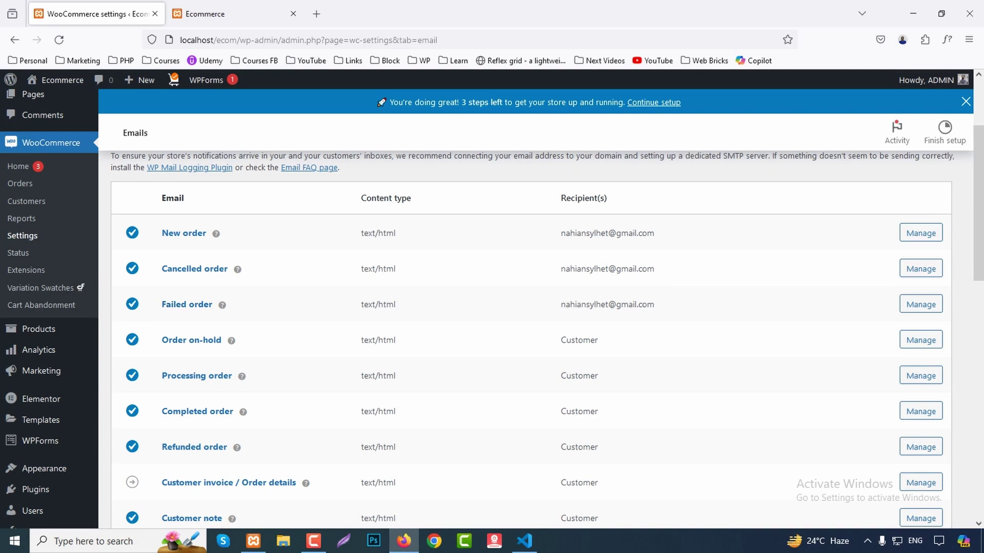
click(920, 234)
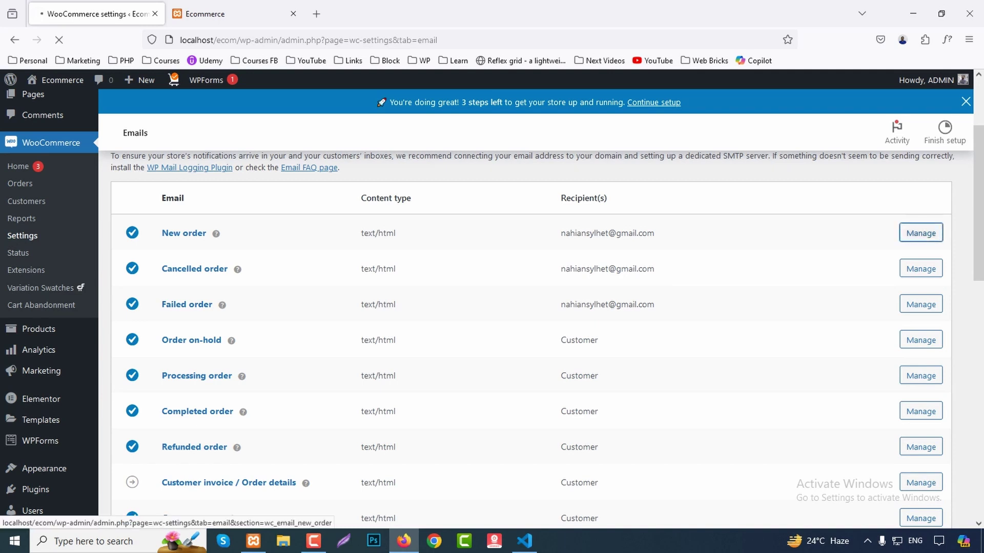
scroll(512, 307, down, 3)
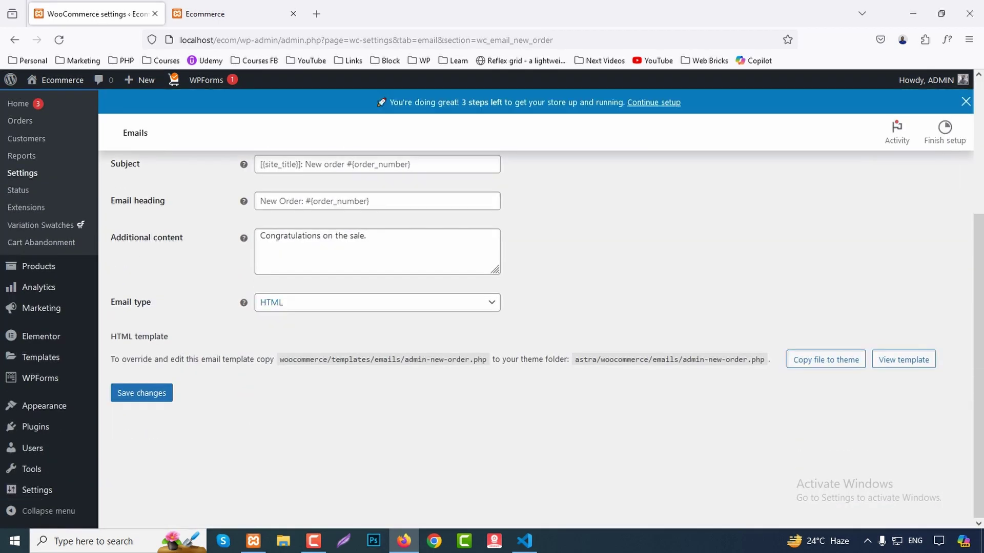
scroll(512, 307, up, 4)
click(514, 185)
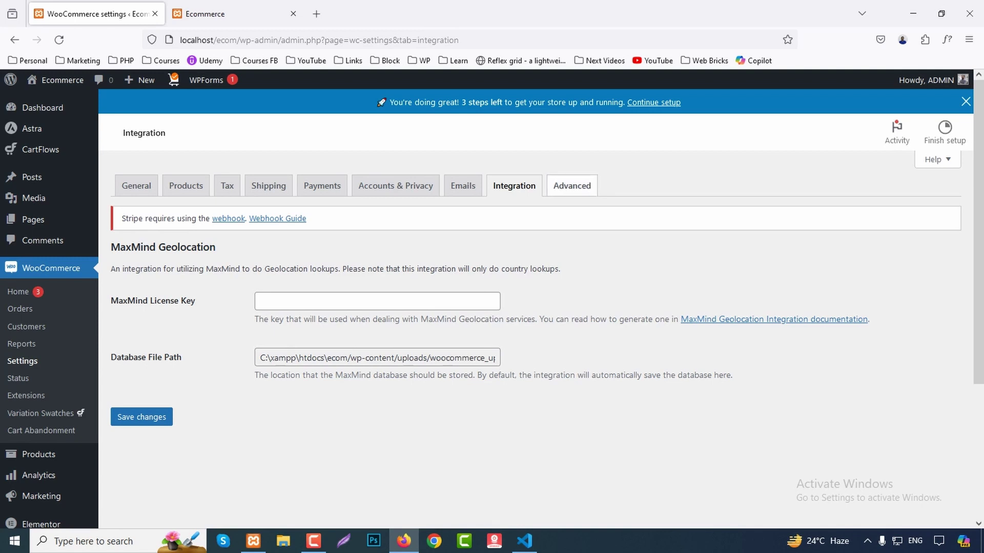
Review the Advanced page setup and briefly check the All Pages list in a new tab.
click(572, 185)
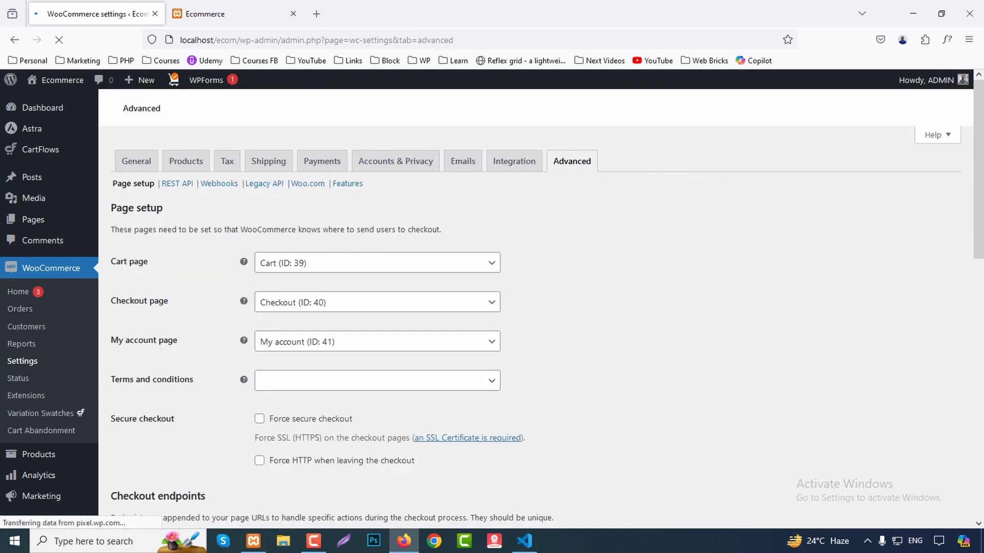
scroll(535, 307, down, 1)
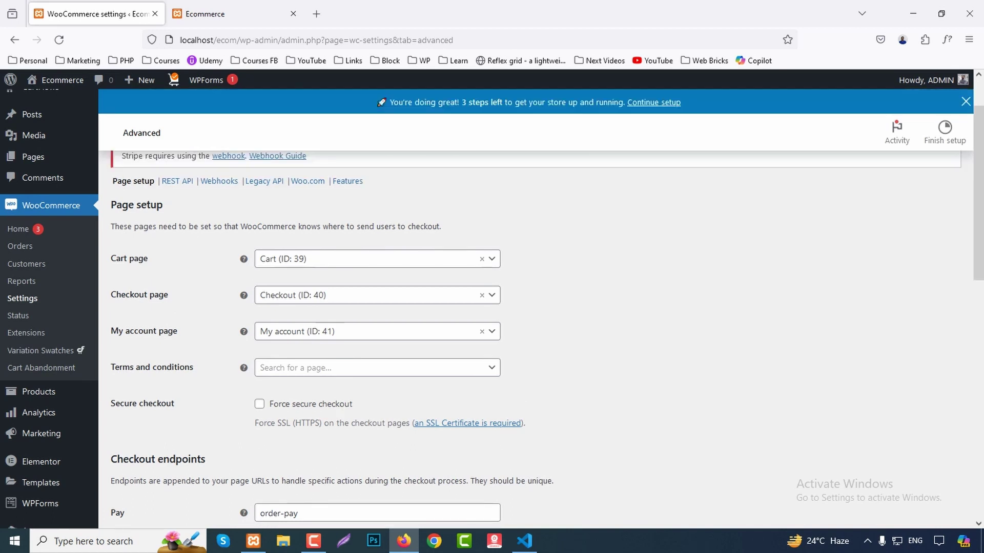
scroll(535, 307, up, 1)
middle_click(33, 219)
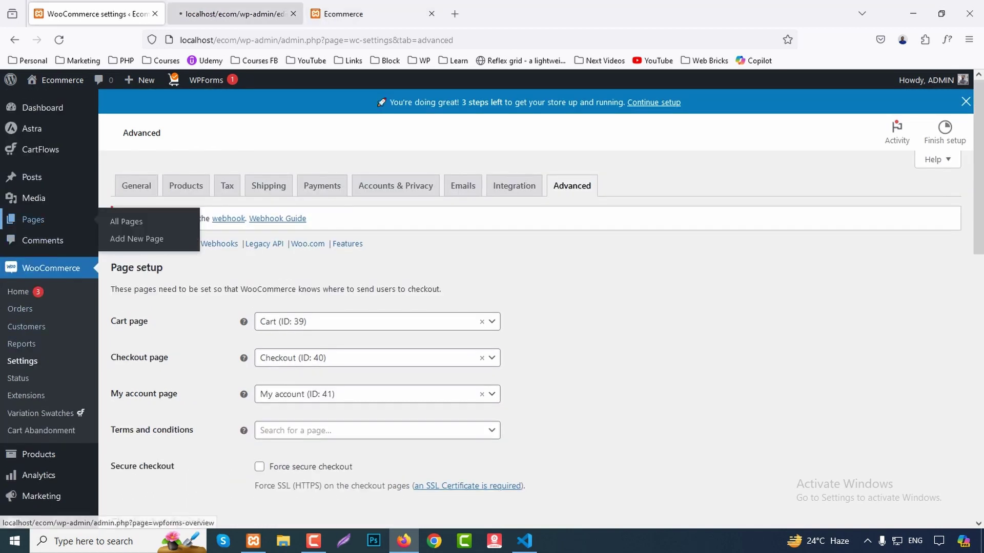
key(ctrl+Tab)
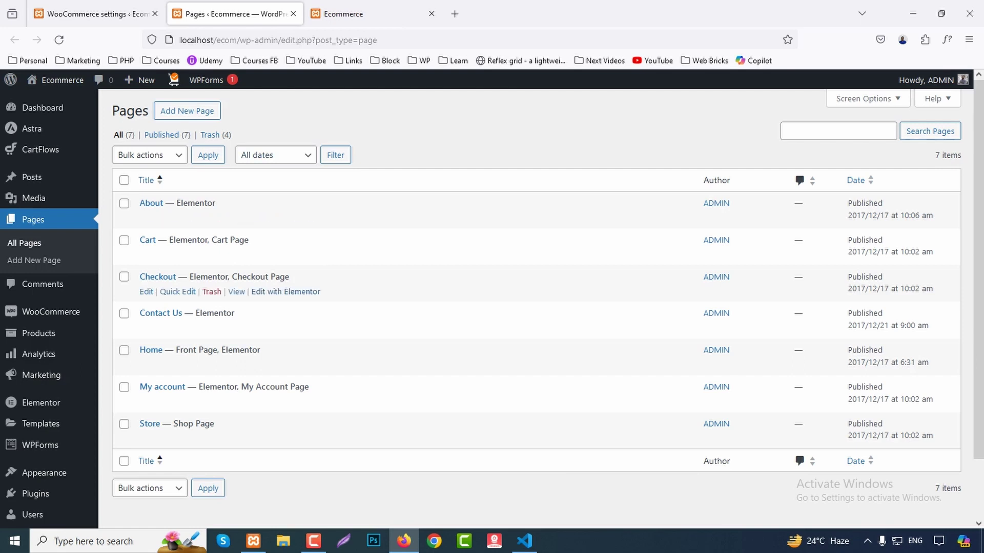
key(ctrl+w)
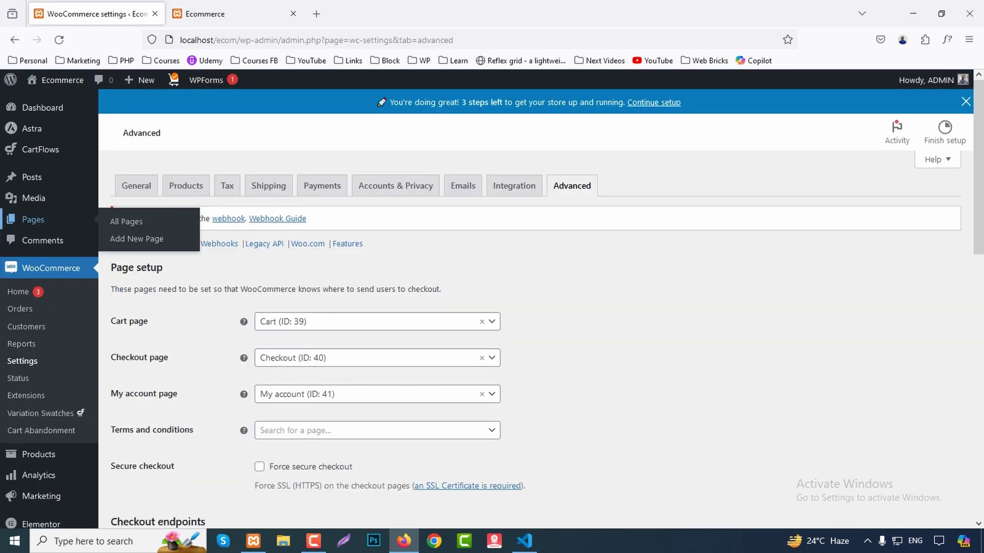
Bring up the Products list with its 31 published items.
scroll(535, 307, down, 2)
scroll(536, 307, down, 10)
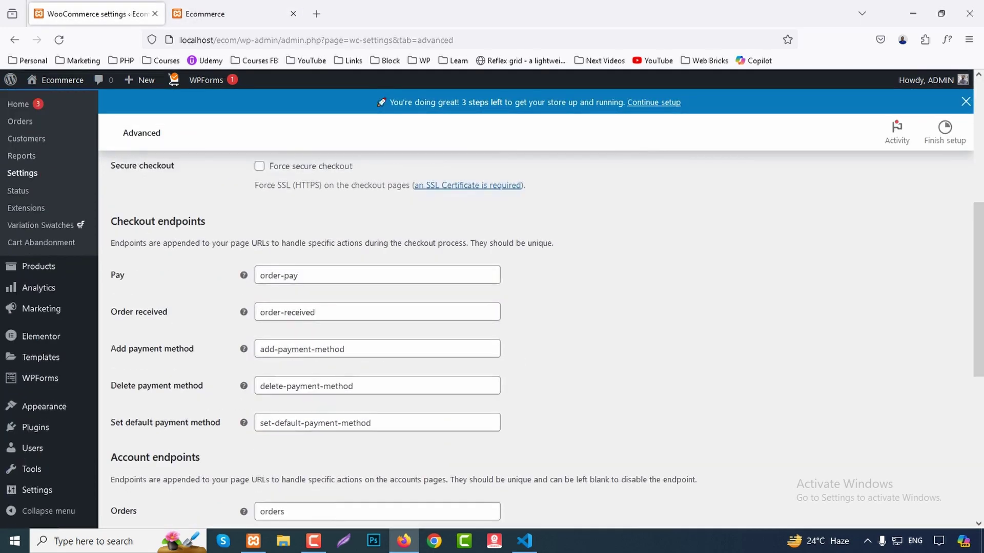
scroll(46, 220, up, 12)
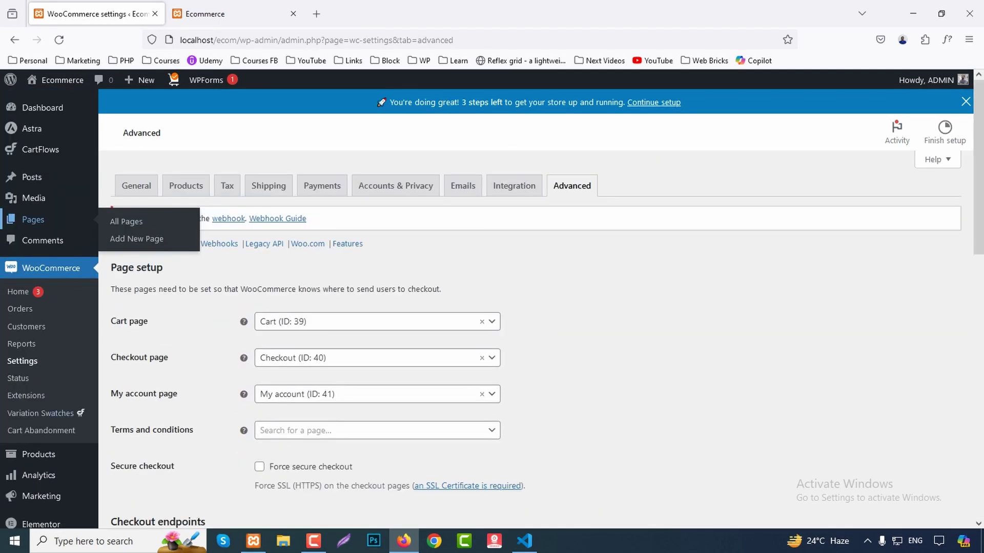
click(38, 455)
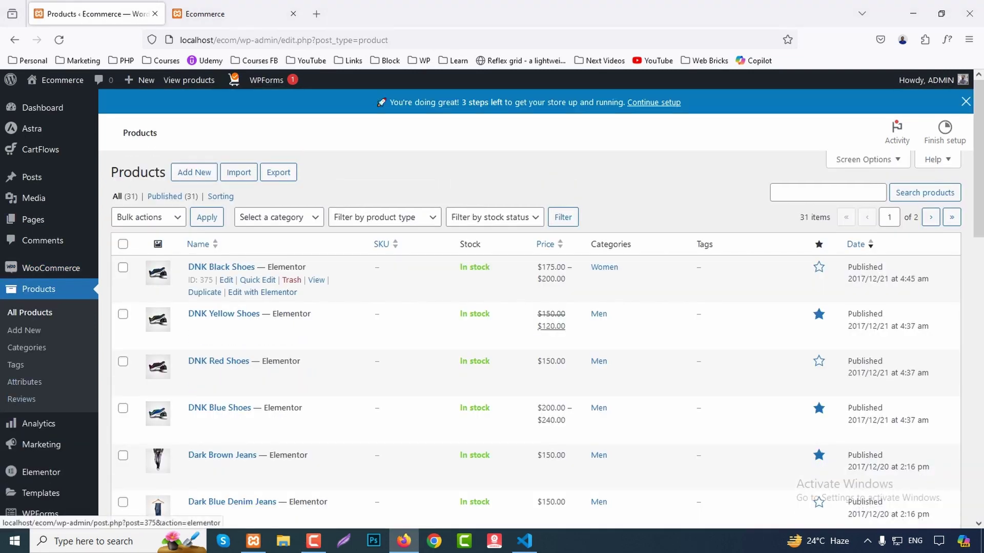
Start a new product in a new tab titled 'Product Name'.
scroll(512, 307, down, 8)
scroll(512, 308, up, 8)
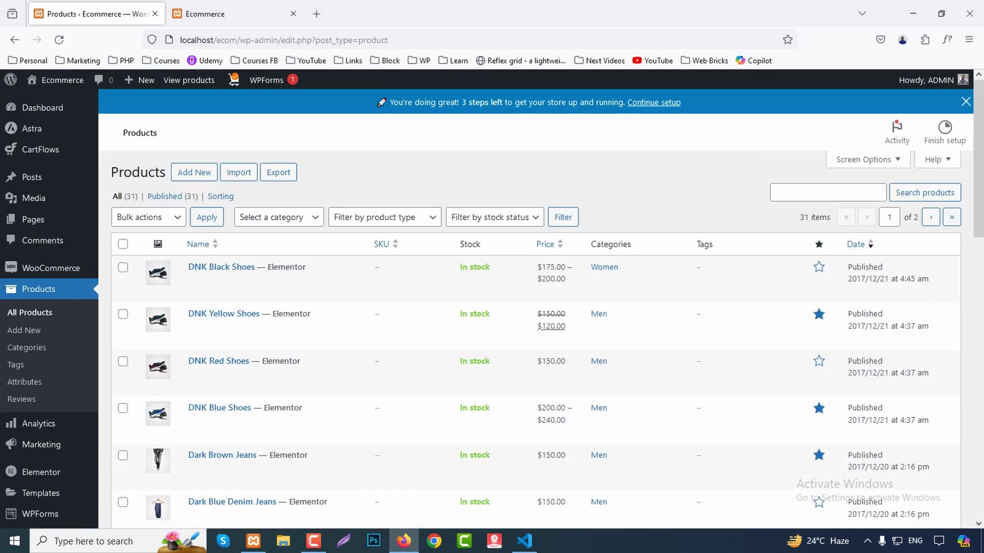
middle_click(194, 172)
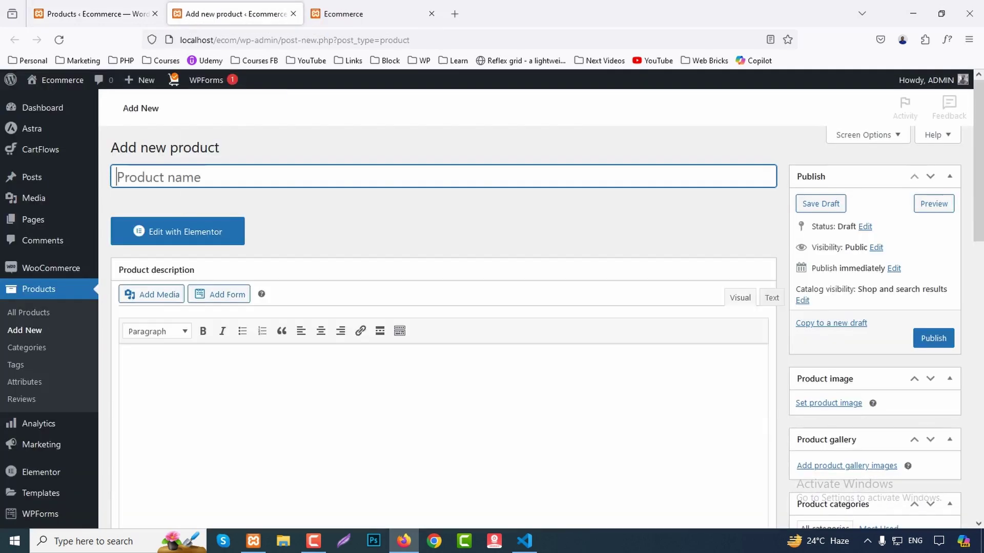
text(Product Name)
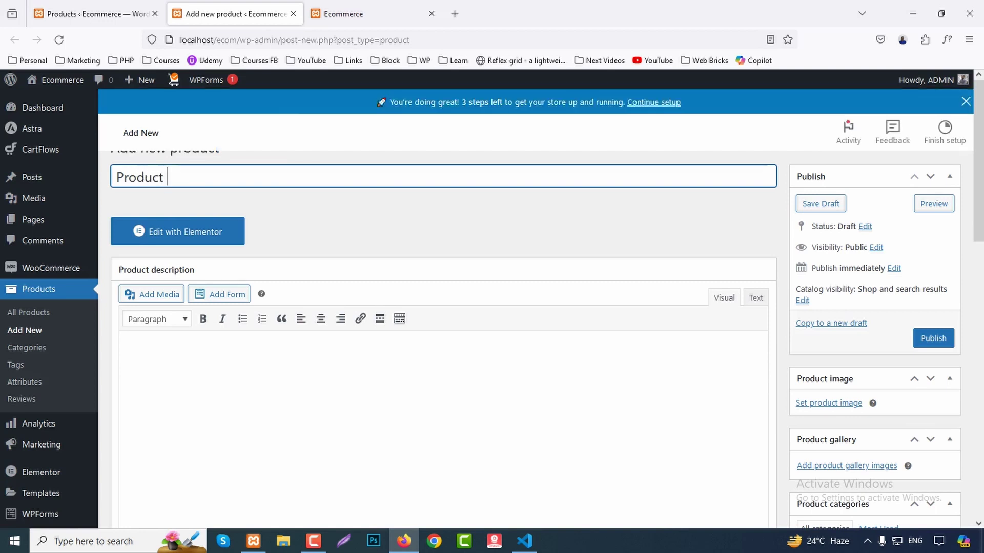
Copy the Lorem ipsum paragraph from the storefront's Special Edition banner into the product description.
key(ctrl+Tab)
scroll(492, 307, down, 20)
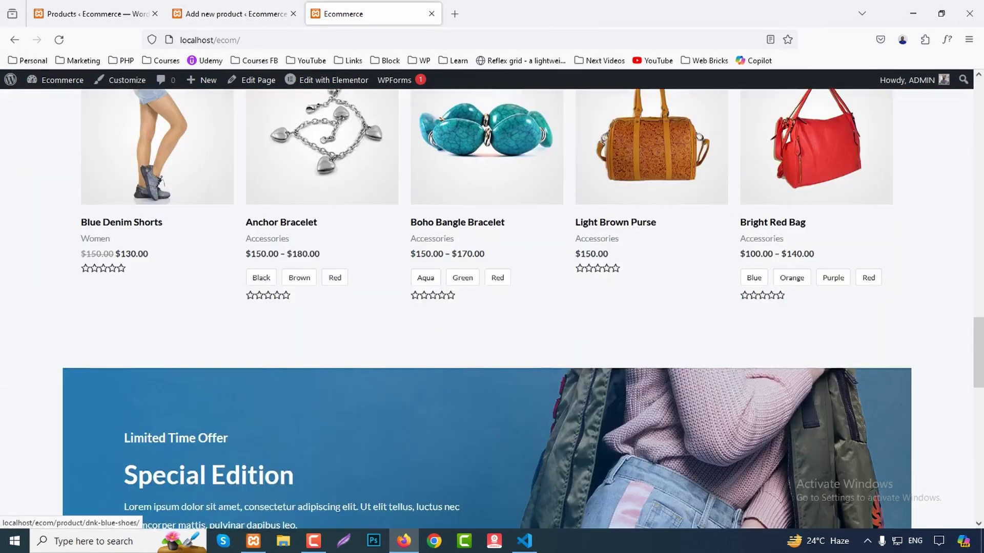
scroll(492, 308, down, 7)
scroll(492, 307, up, 2)
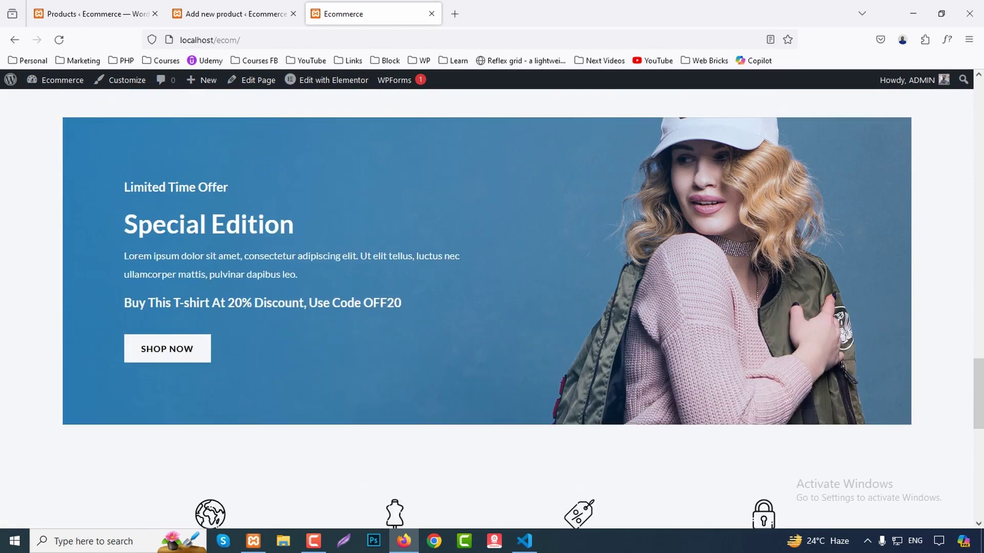
drag(178, 274, 124, 256)
key(ctrl+c)
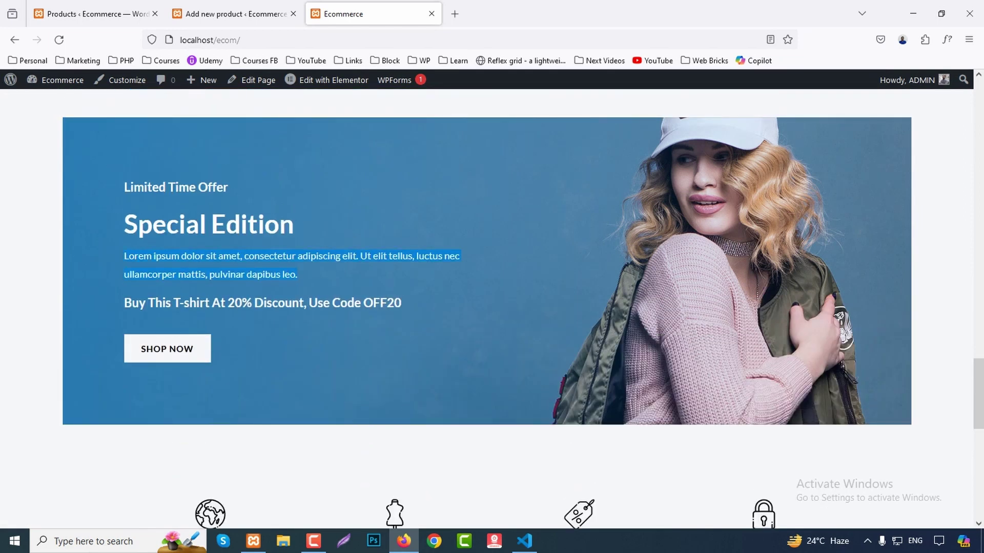
click(231, 14)
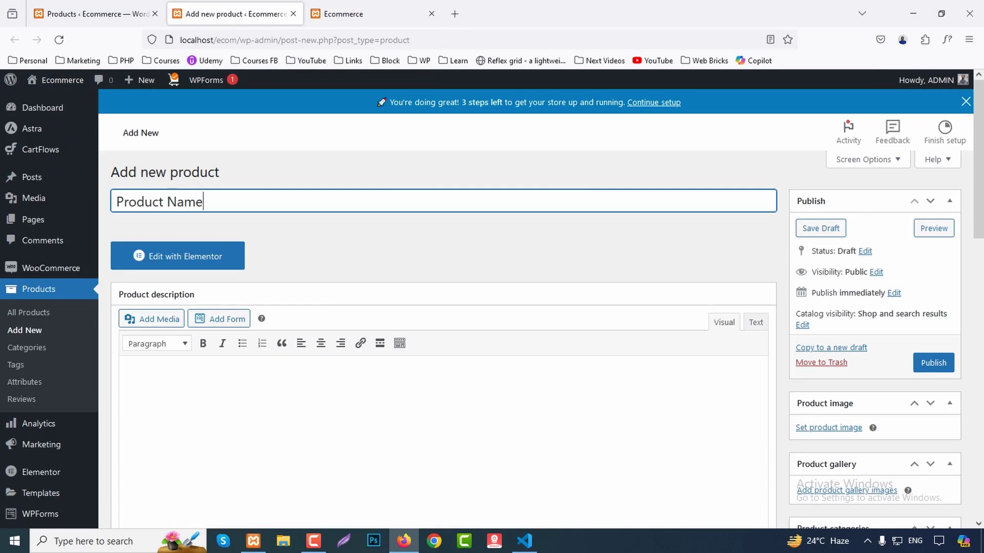
key(ctrl+v)
scroll(492, 256, down, 3)
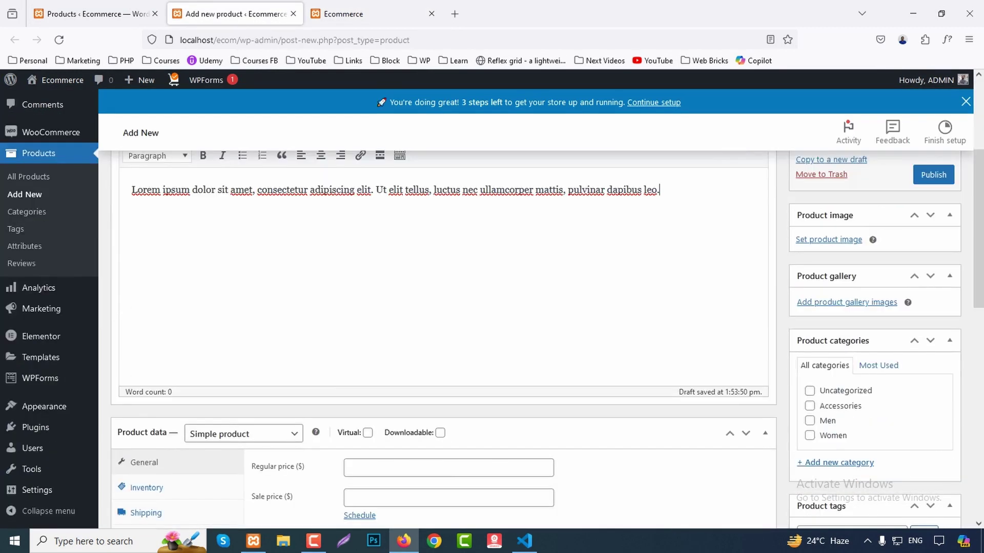
Set product-about-01.jpg from the Media Library as the product image.
click(828, 240)
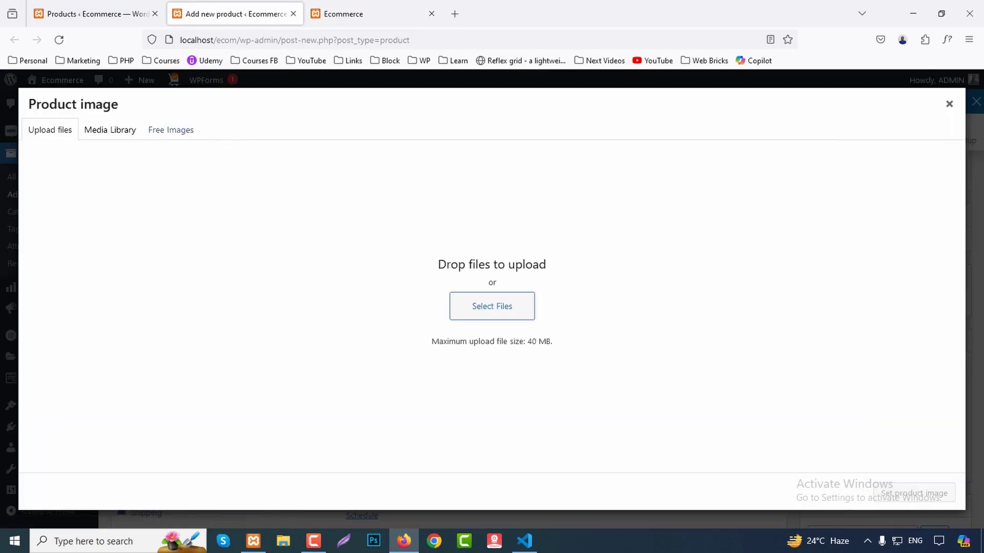
click(110, 130)
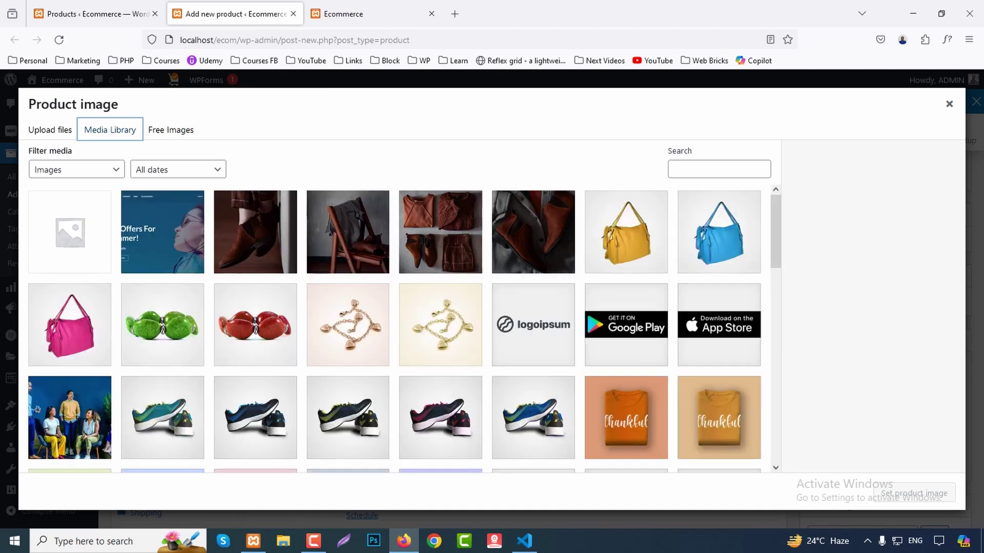
click(533, 232)
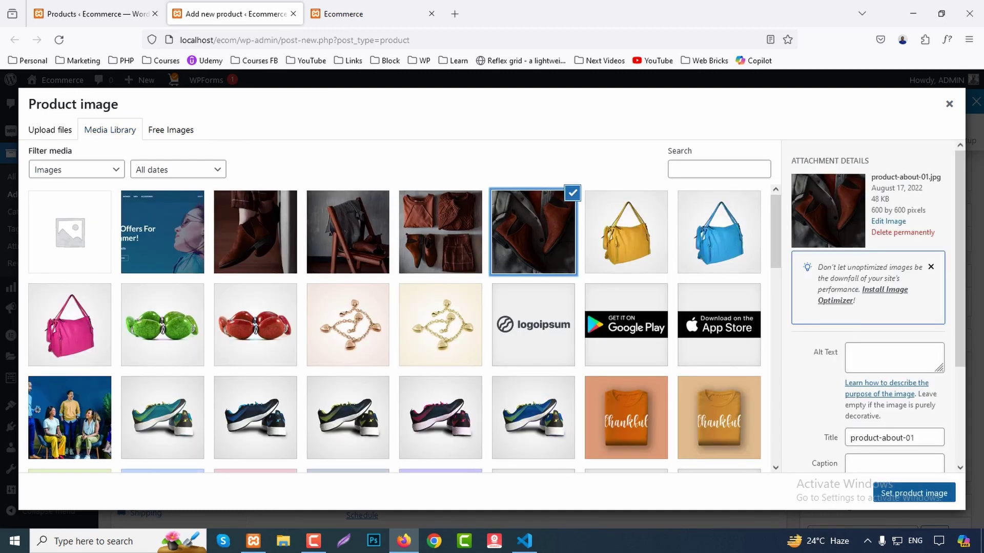
click(914, 493)
Place the product in the Accessories category.
scroll(444, 307, down, 5)
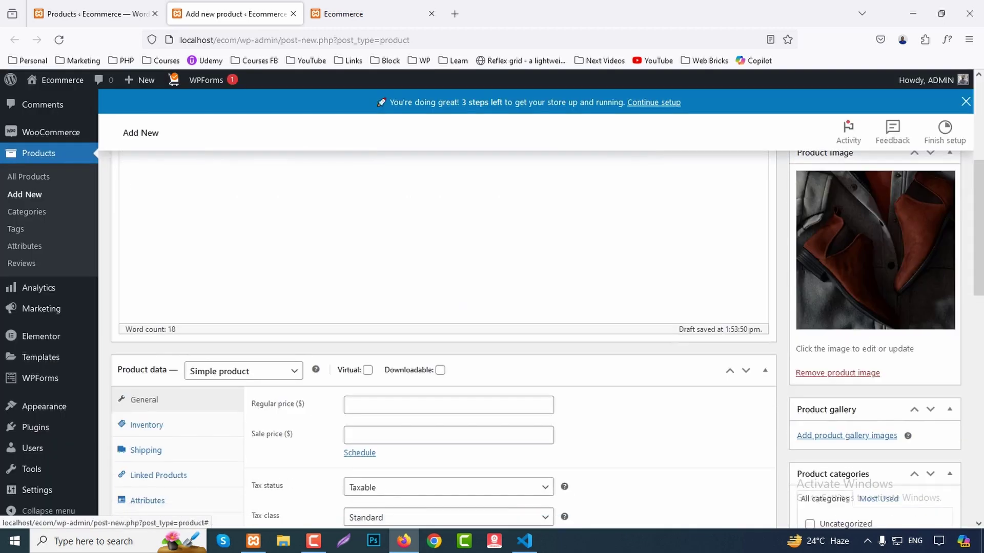
click(810, 350)
scroll(810, 351, down, 2)
scroll(444, 307, down, 4)
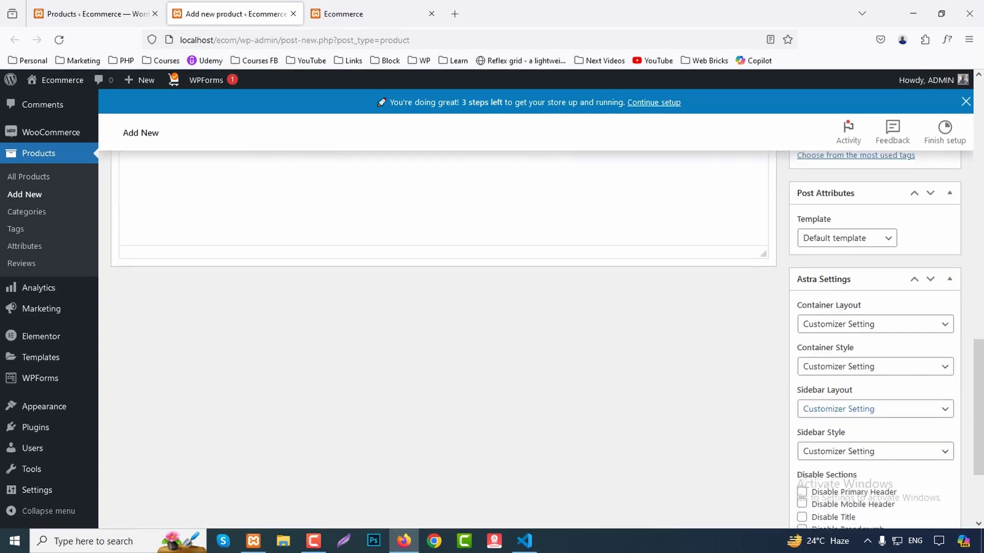
scroll(444, 307, up, 5)
scroll(444, 308, up, 2)
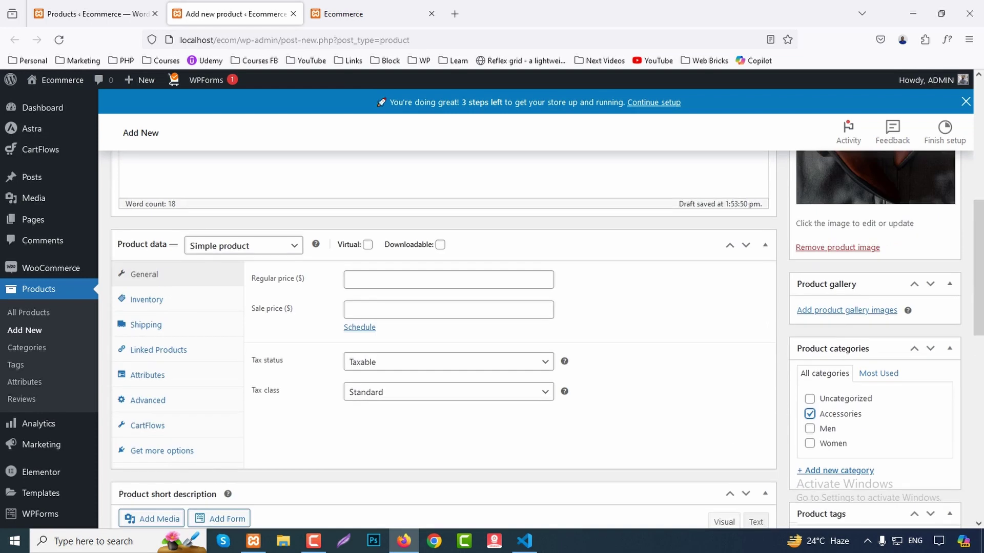
Add the brown shoe, chair and clothes images to the product gallery.
click(847, 310)
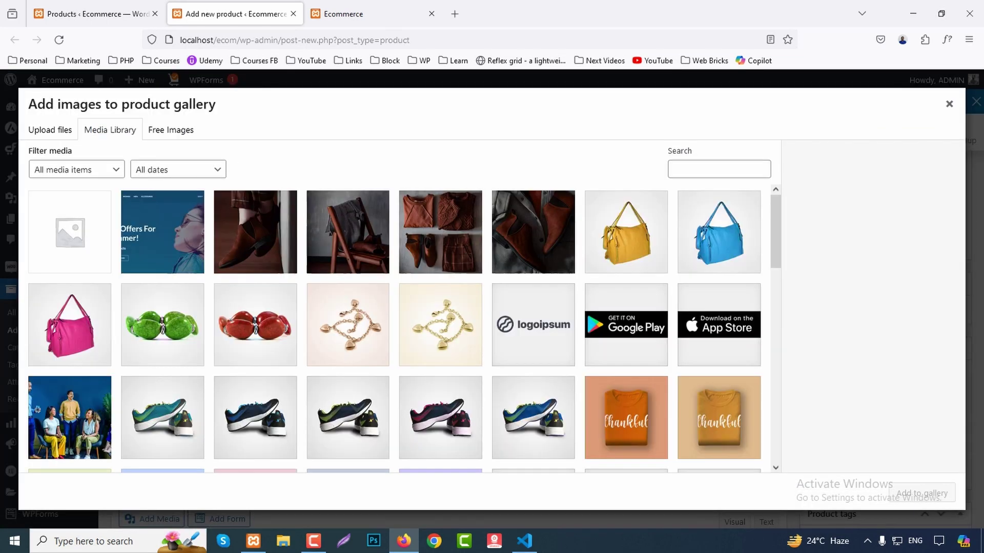
click(255, 232)
click(348, 232)
click(440, 232)
click(922, 493)
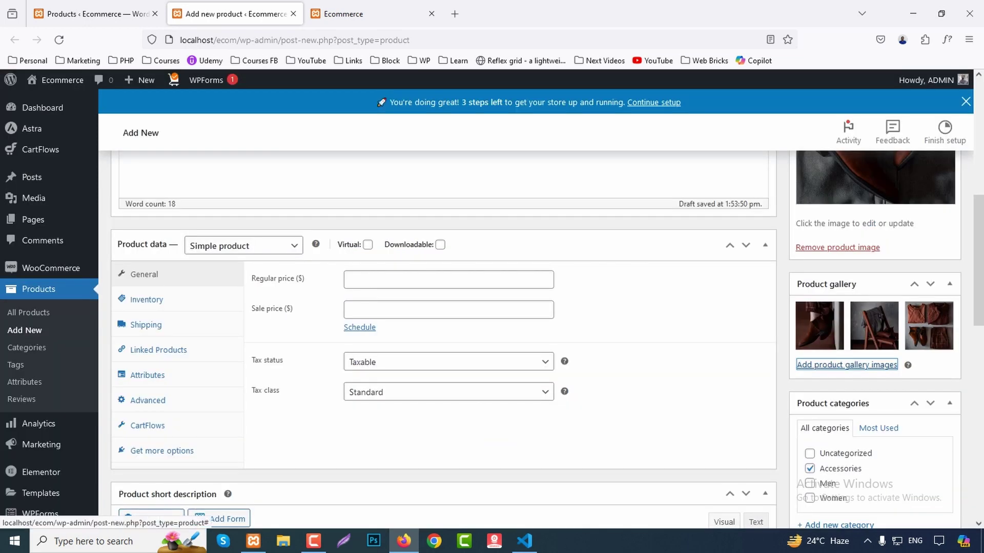
Set the regular price to 30 and the sale price to 20.
scroll(154, 333, up, 3)
scroll(154, 333, down, 2)
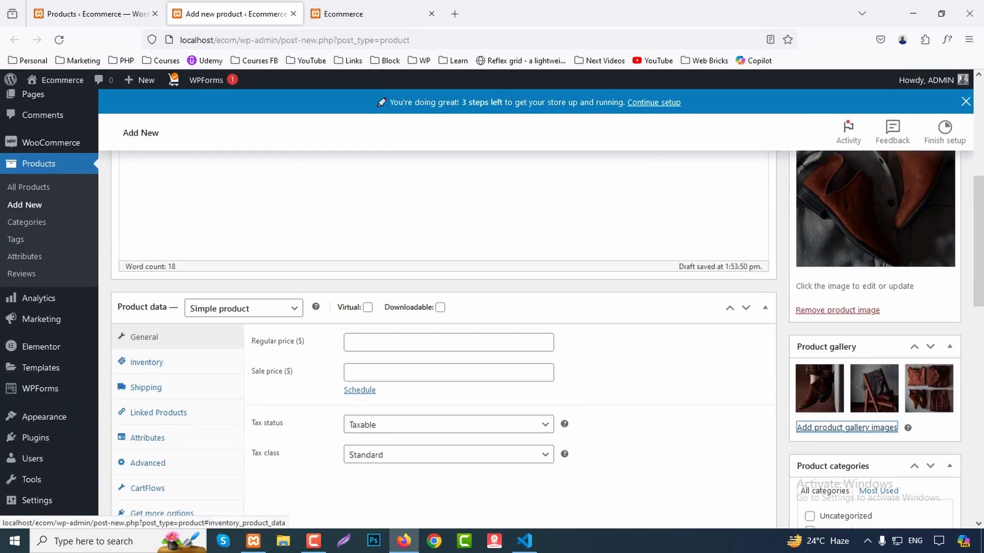
scroll(154, 333, down, 1)
click(448, 280)
text(30)
click(449, 310)
text(20)
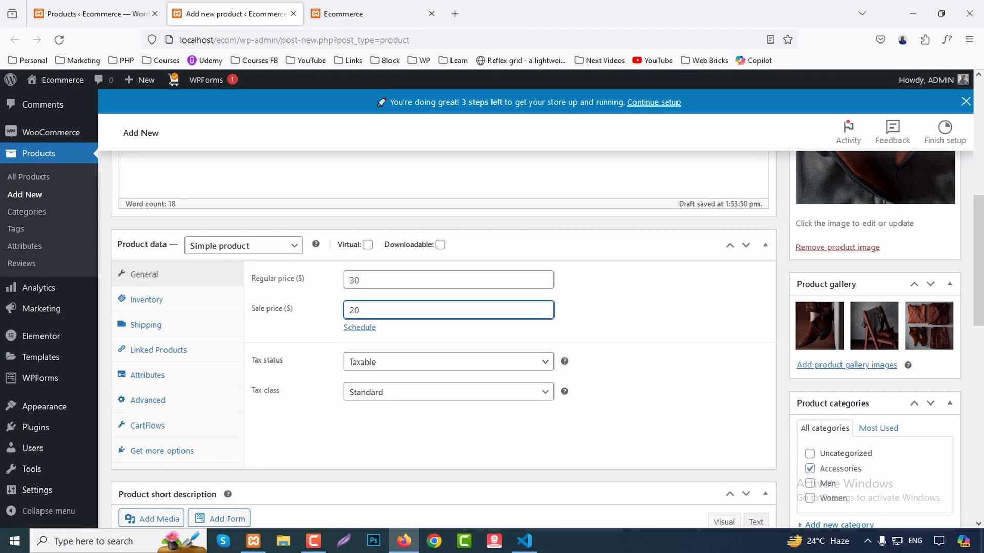
Paste the sample Lorem ipsum sentence into the product short description.
scroll(440, 333, down, 3)
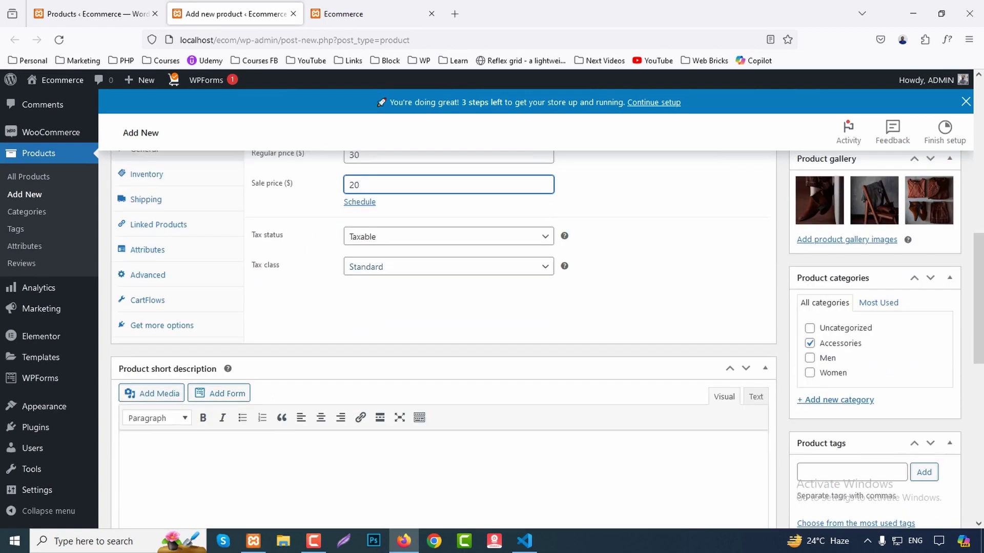
scroll(440, 333, down, 2)
click(131, 388)
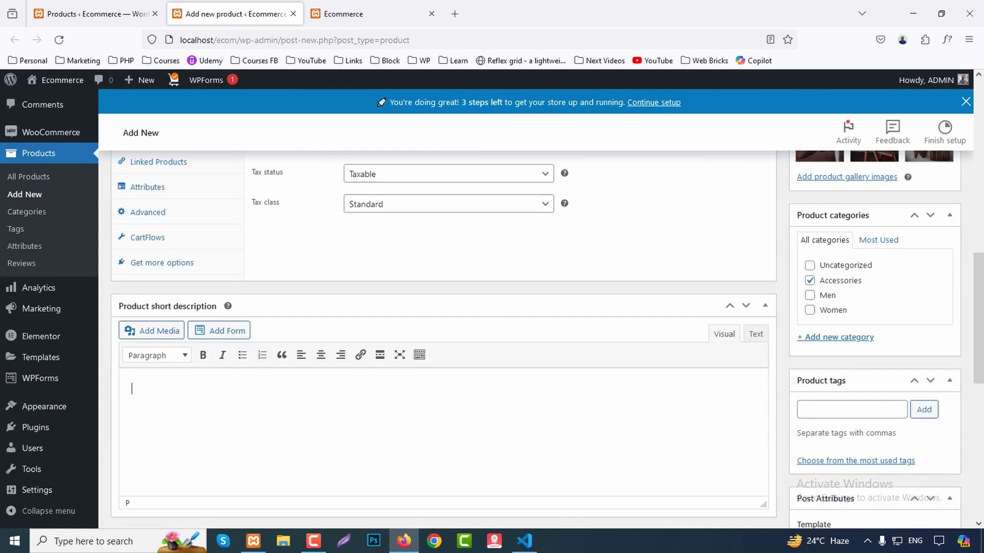
key(ctrl+v)
scroll(154, 426, up, 4)
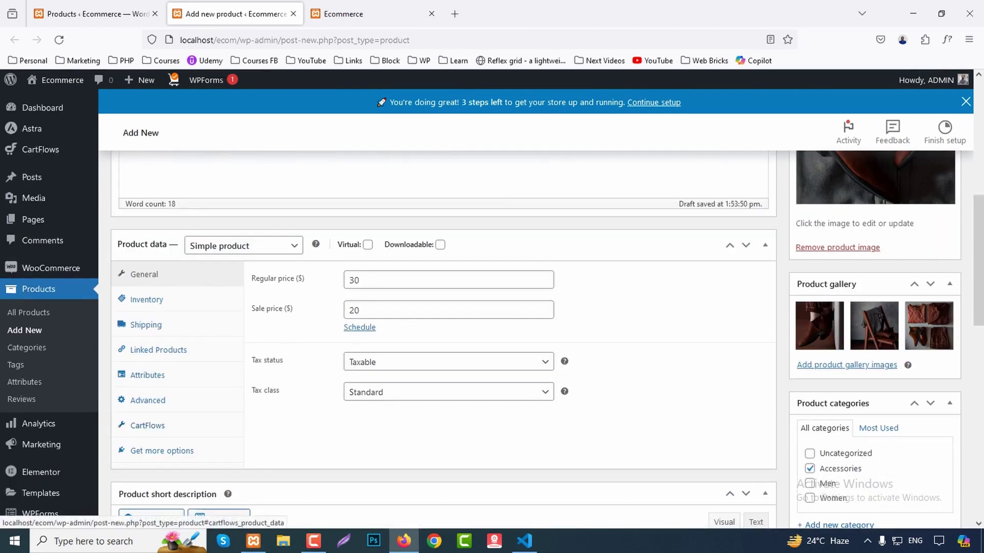
click(146, 299)
Enter SKU AC-01, enable stock quantity tracking and set the stock quantity to 20.
click(350, 279)
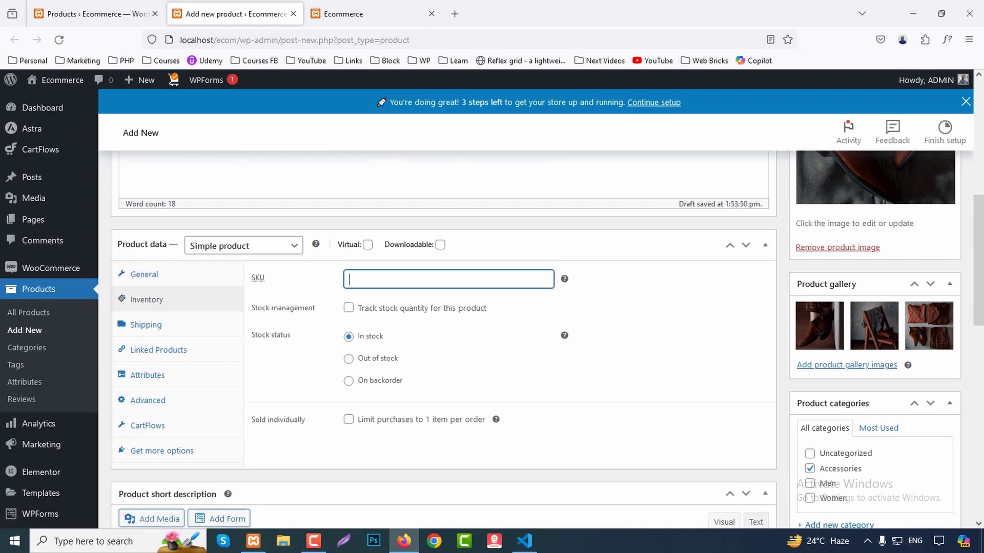
text(AC-01)
key(Tab)
key(space)
key(Tab)
text(20)
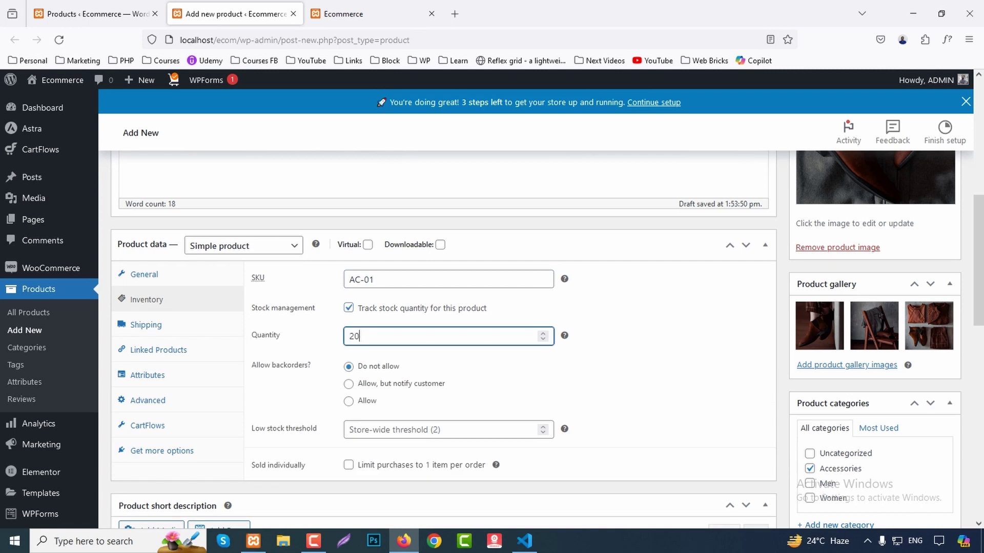
scroll(492, 308, down, 1)
key(Tab)
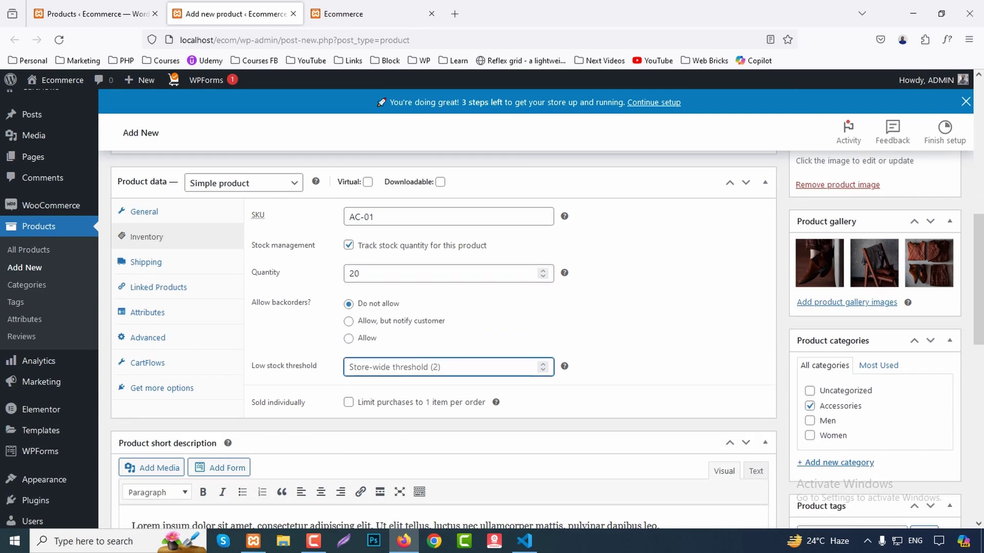
scroll(491, 308, down, 1)
scroll(492, 308, up, 1)
Set the product's shipping weight to 10 kg.
click(146, 262)
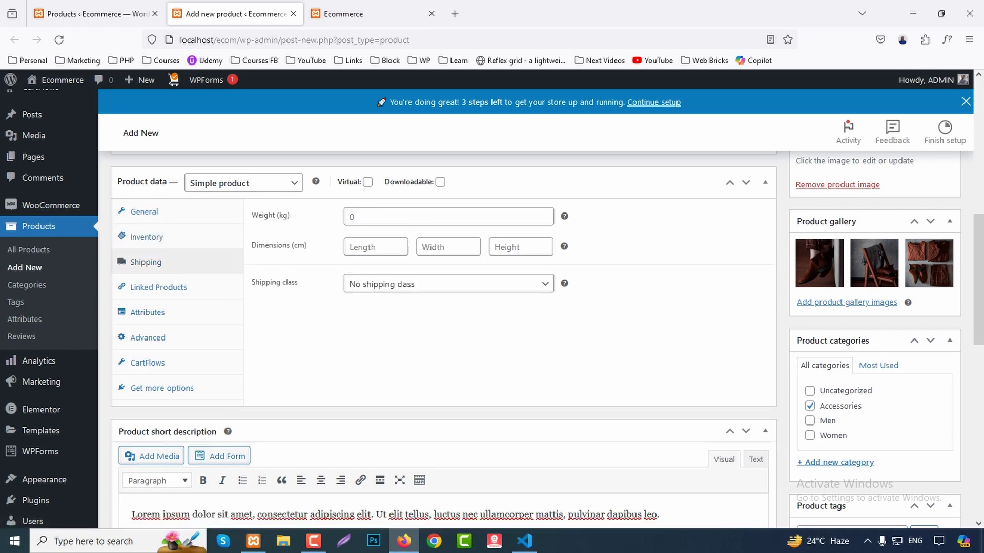
click(358, 216)
key(Down)
key(Return)
key(Tab)
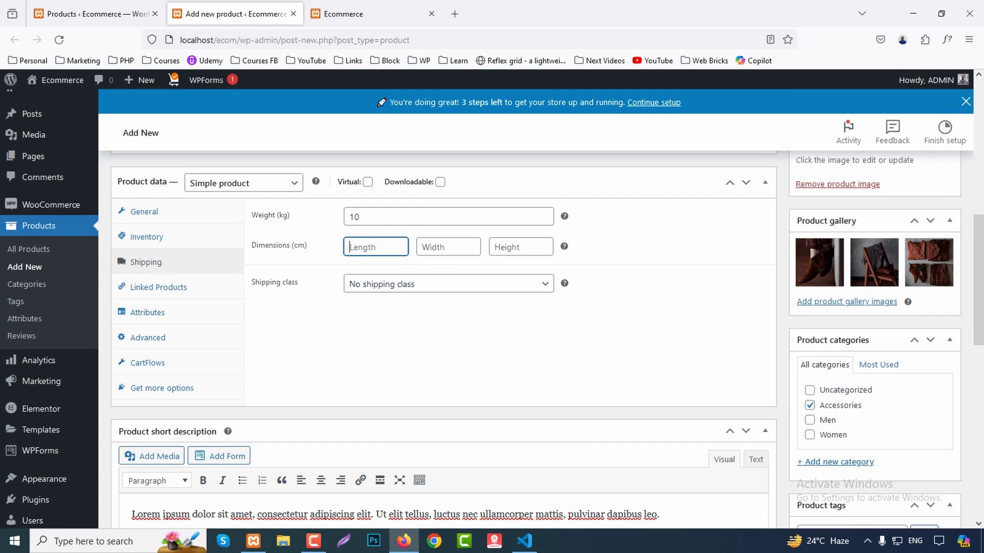
Look through the Linked Products, Attributes, Advanced and CartFlows product data options.
click(158, 287)
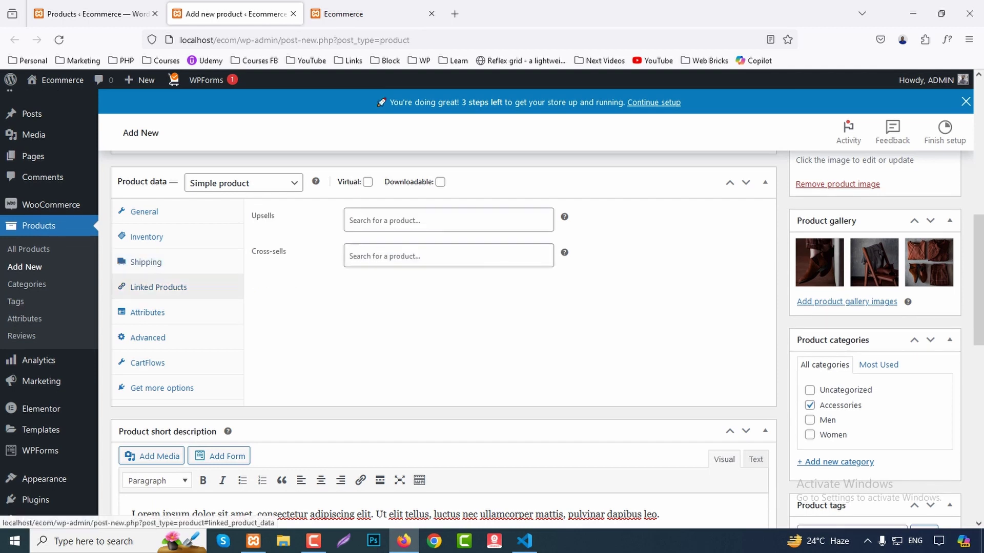
click(448, 220)
key(Escape)
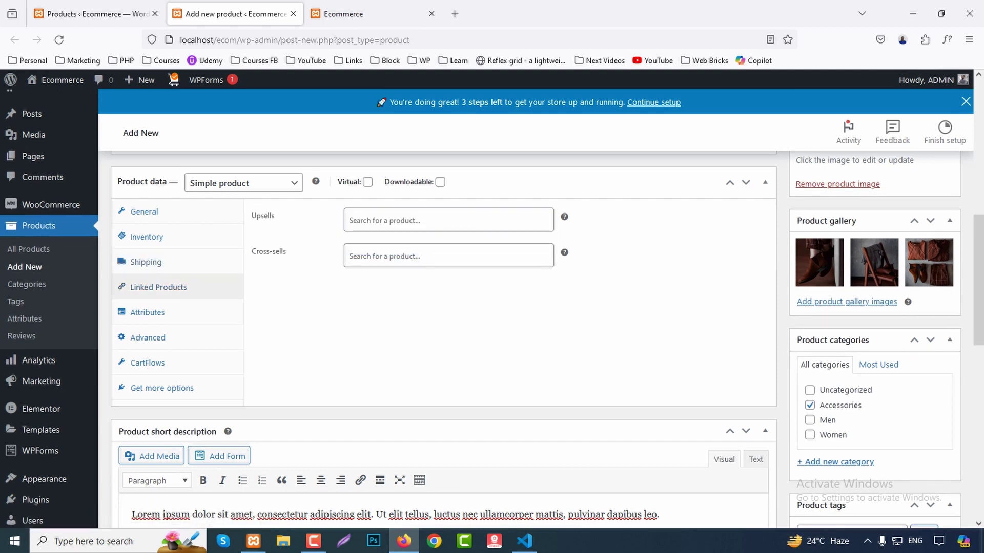
click(147, 312)
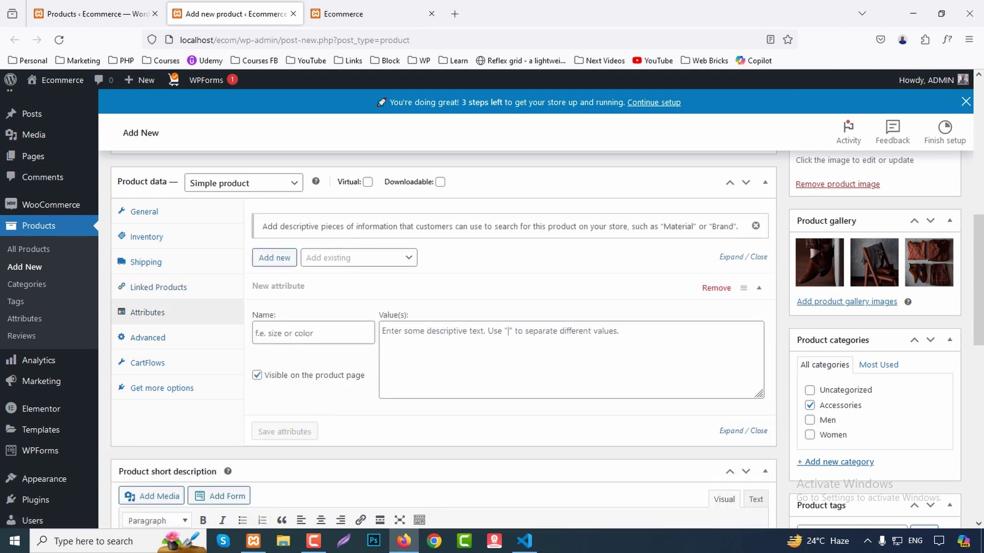
click(148, 337)
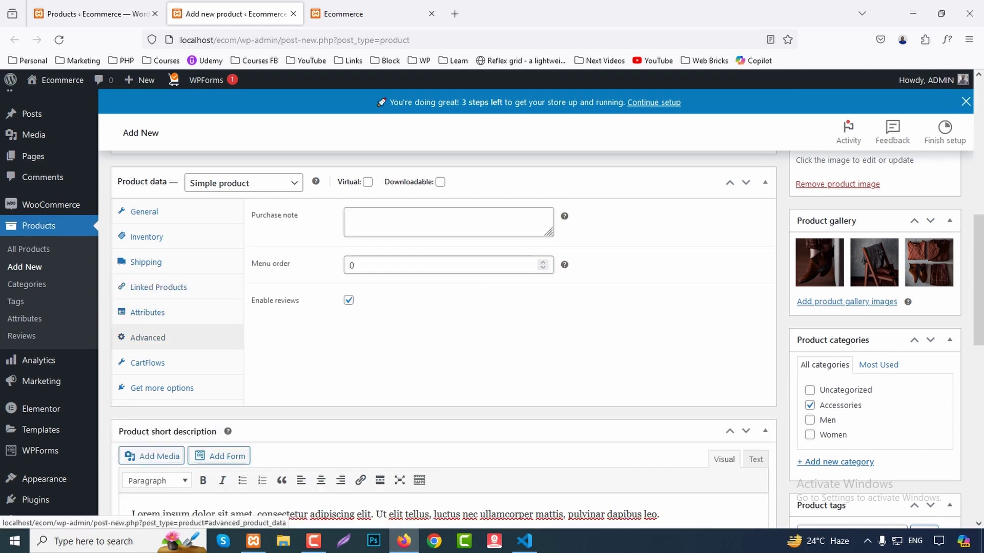
click(147, 362)
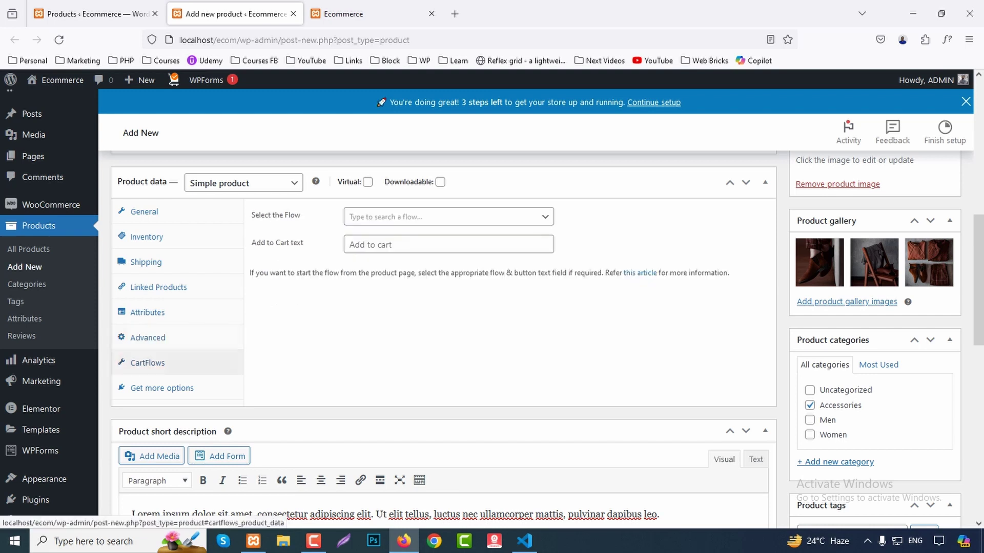
click(349, 245)
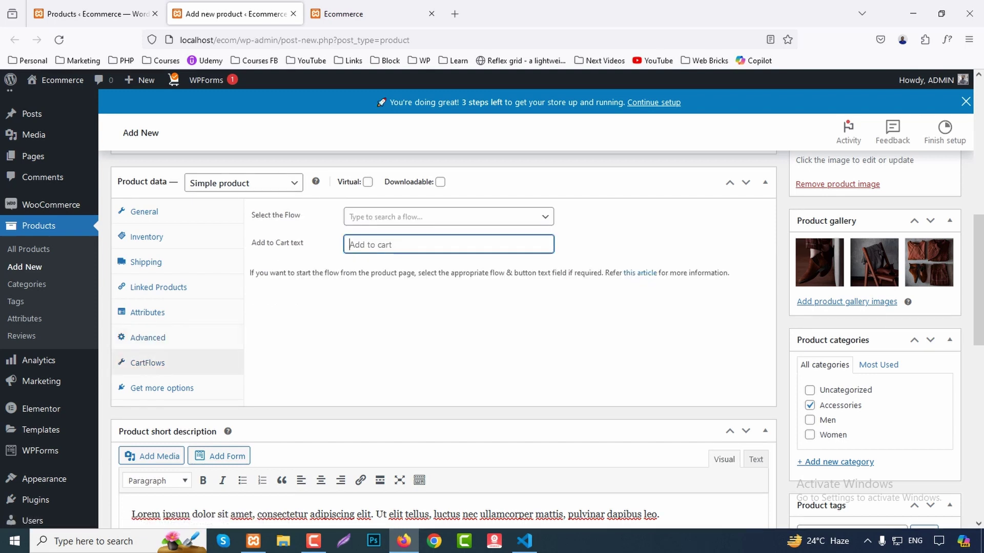
click(448, 216)
click(449, 216)
View the recommended extensions list, then save the new product.
click(162, 388)
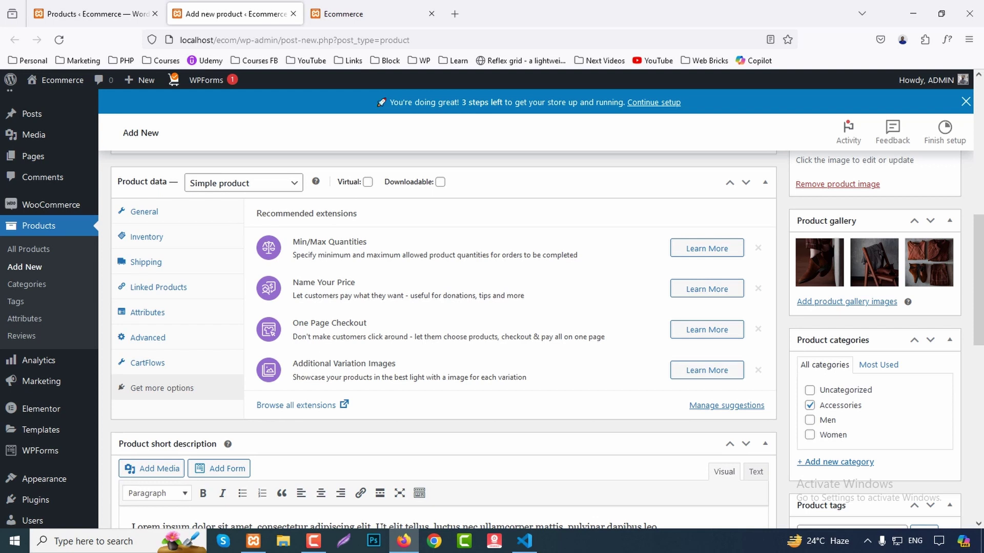
scroll(444, 307, up, 1)
scroll(444, 307, down, 6)
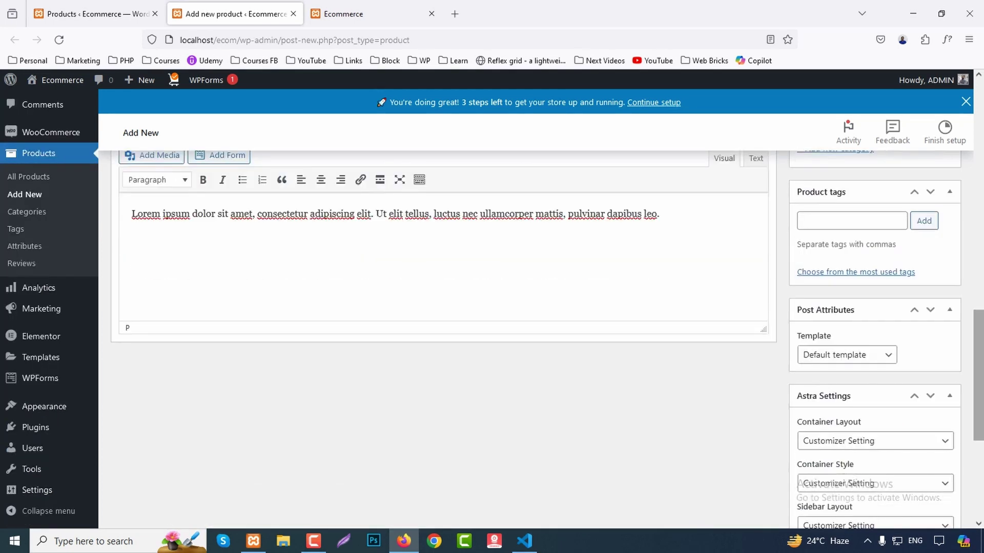
scroll(444, 307, up, 15)
key(F5)
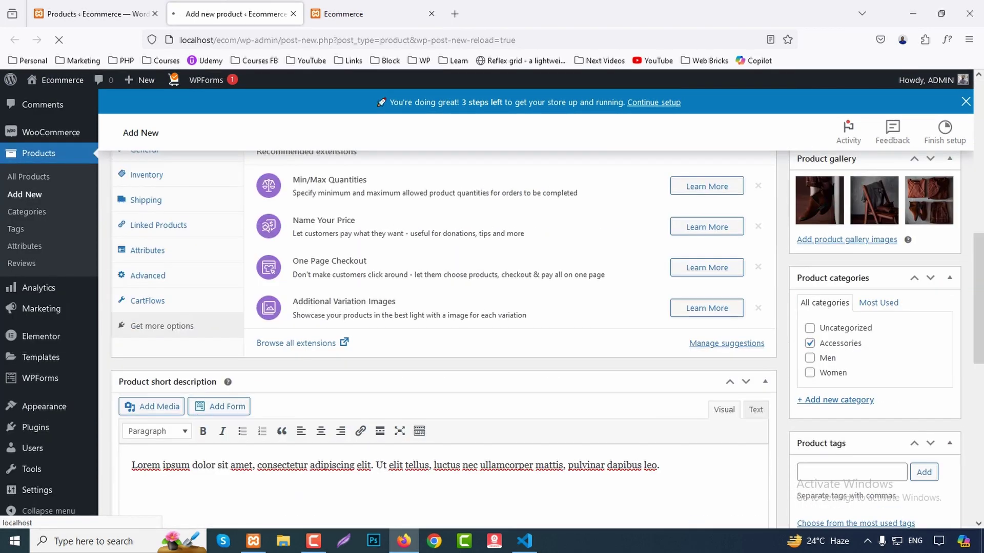
Show the storefront's Accessories category page listing the new product.
key(ctrl+Tab)
scroll(492, 307, up, 10)
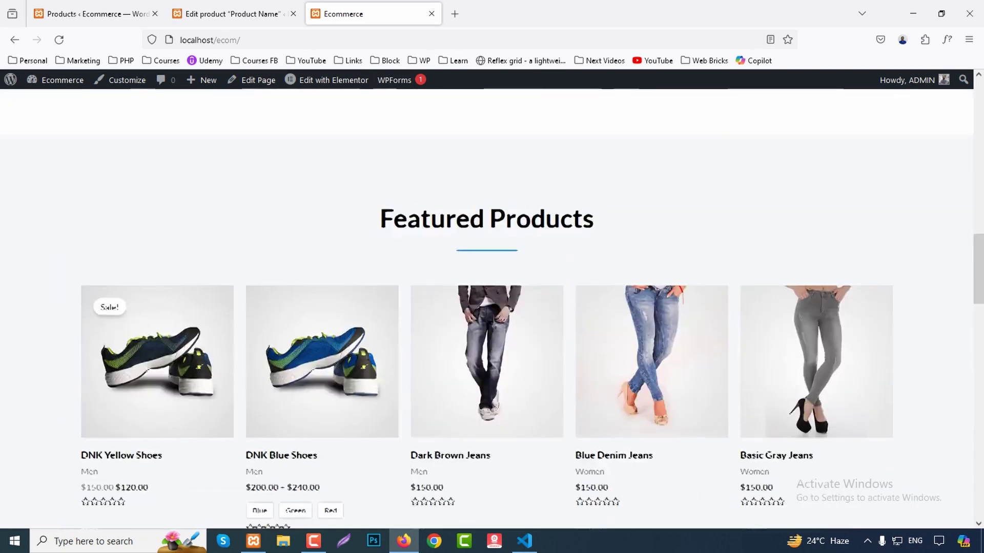
scroll(492, 308, up, 4)
click(323, 121)
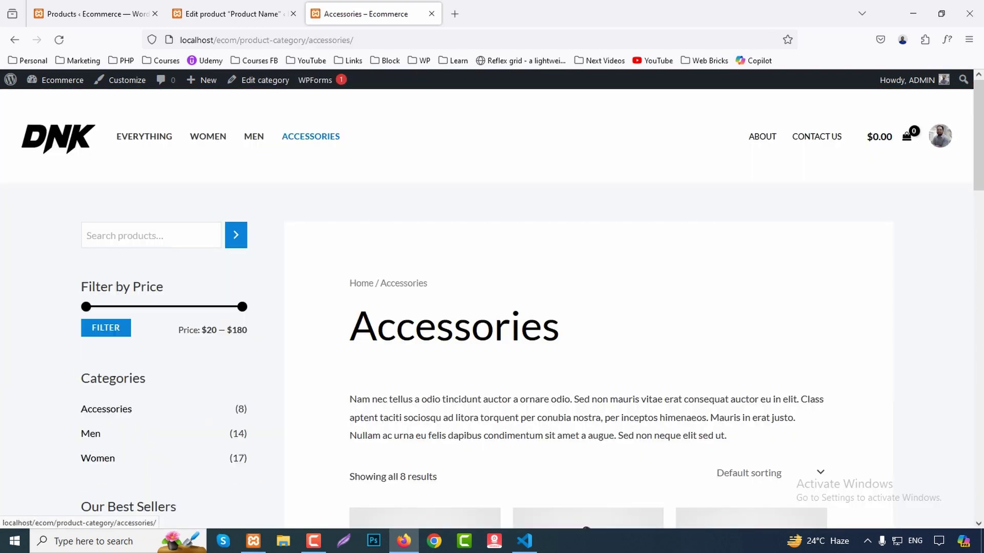
scroll(492, 307, down, 15)
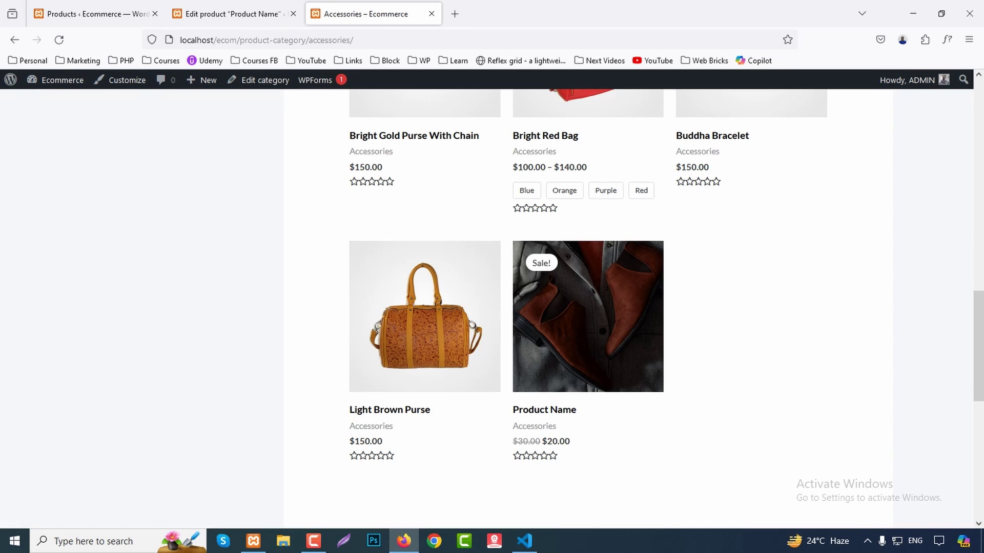
Check Product Name's page for the $20 price, 20 in stock and its SKU, then leave it.
click(588, 317)
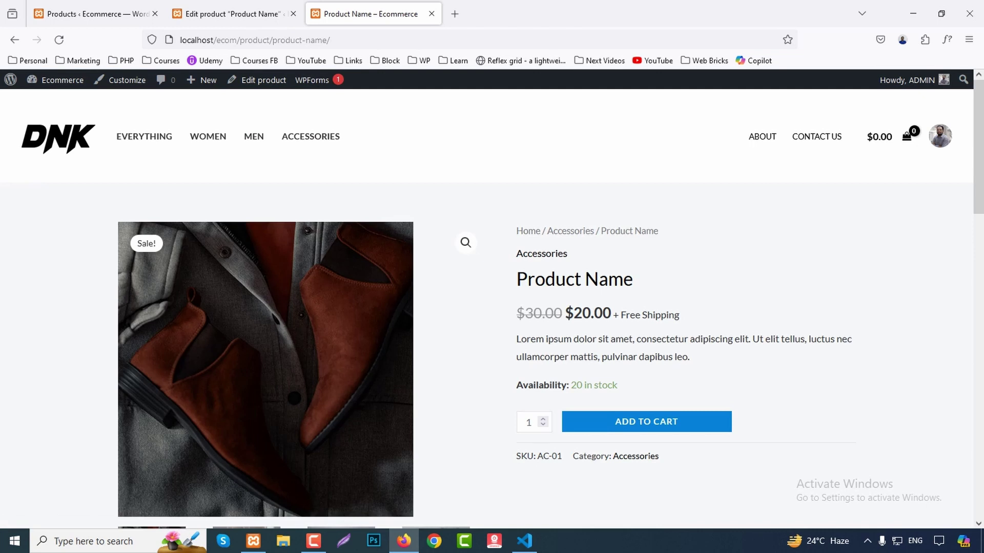
scroll(492, 307, down, 2)
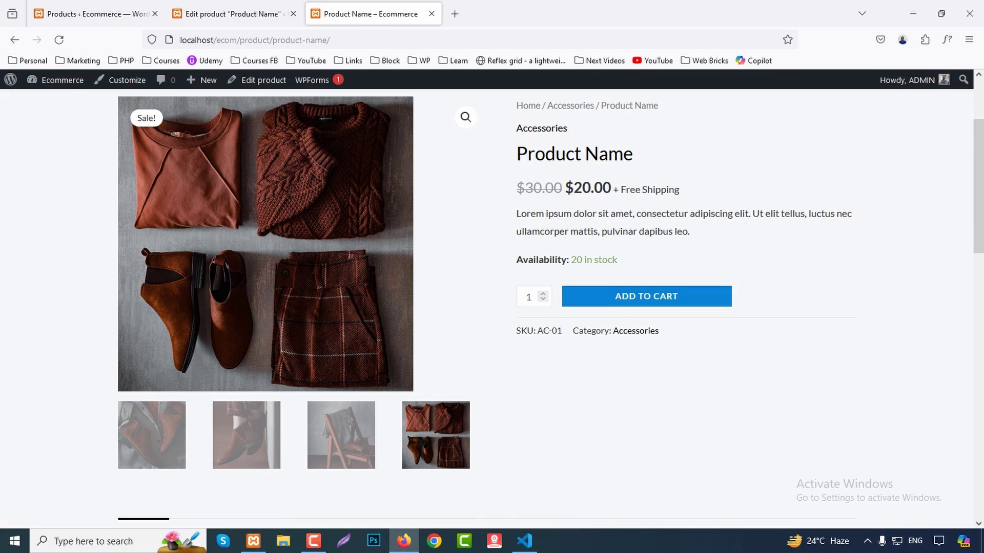
scroll(492, 308, up, 2)
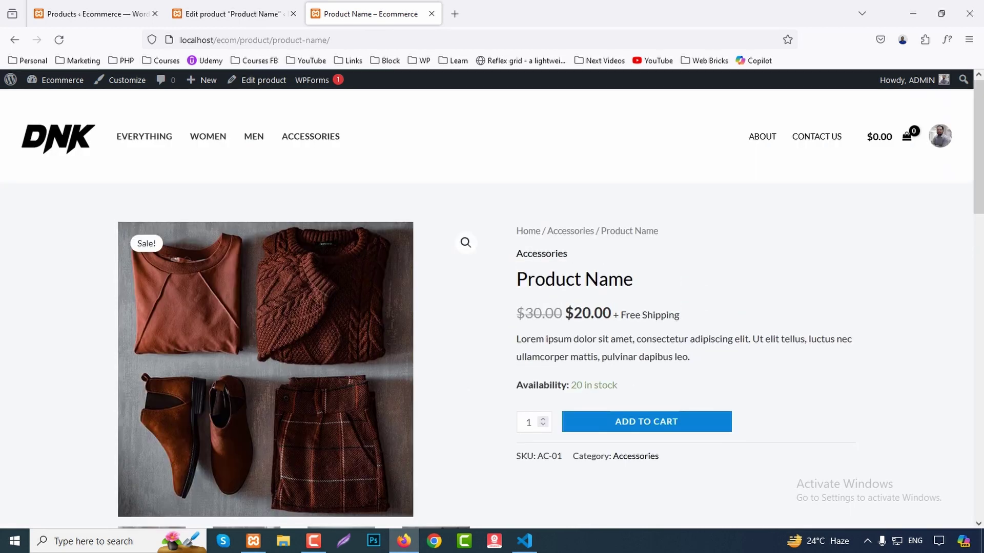
scroll(492, 308, down, 9)
scroll(492, 308, down, 3)
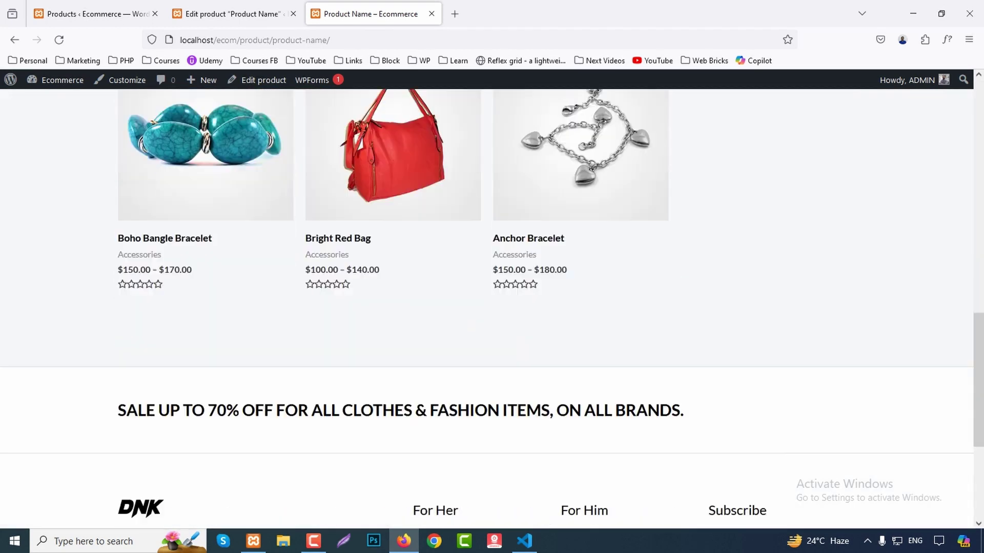
scroll(492, 307, up, 12)
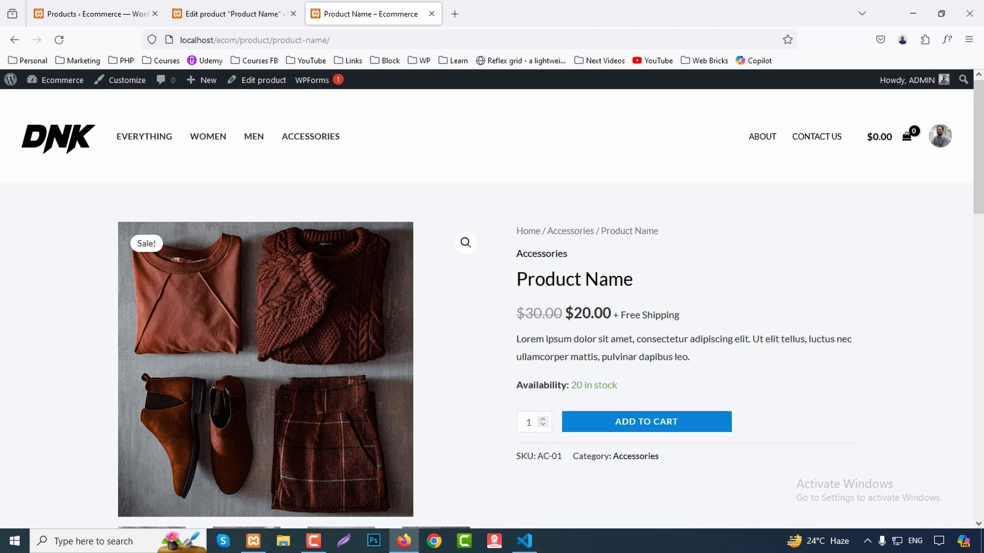
key(F5)
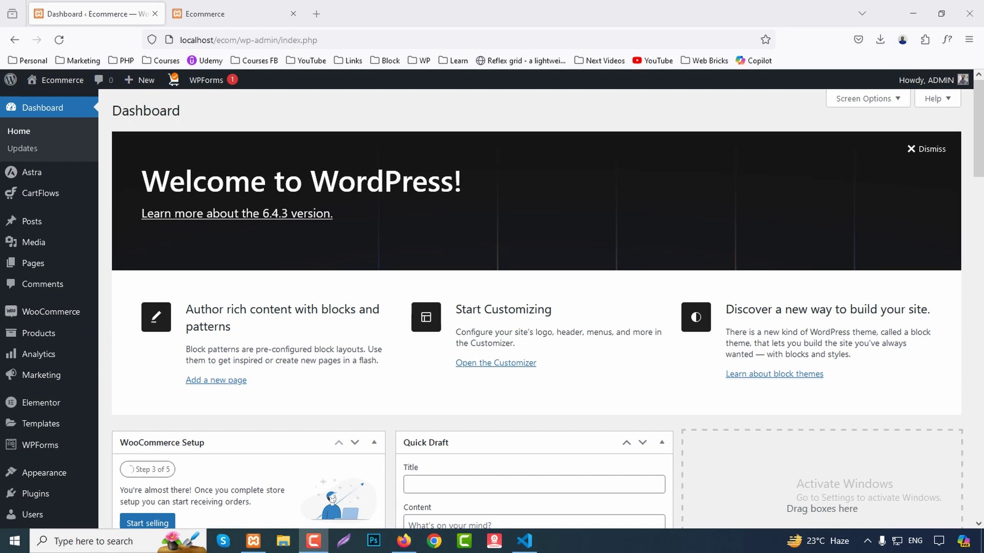
In the Customizer's Global Typography settings, apply the second typography preset.
scroll(52, 405, down, 3)
mouse_move(52, 406)
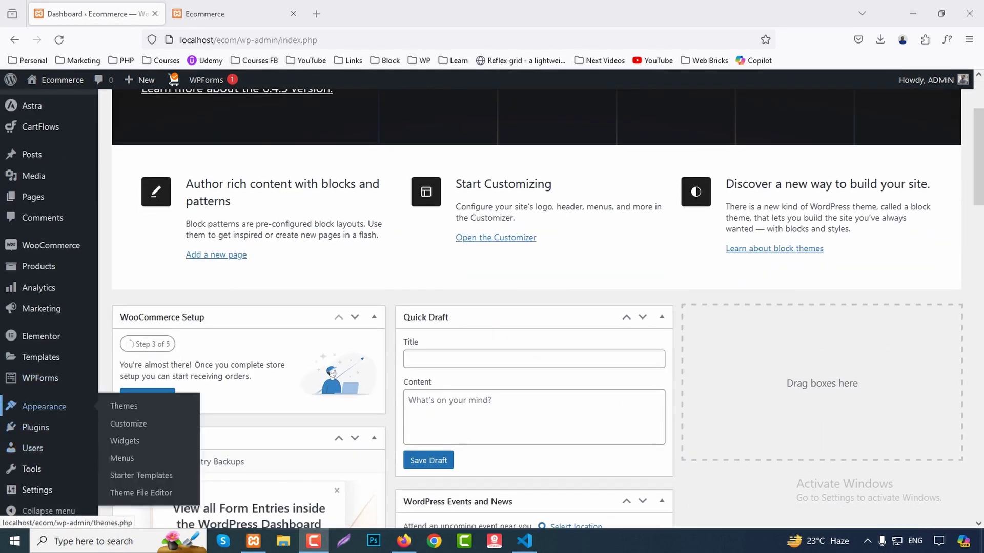
click(128, 424)
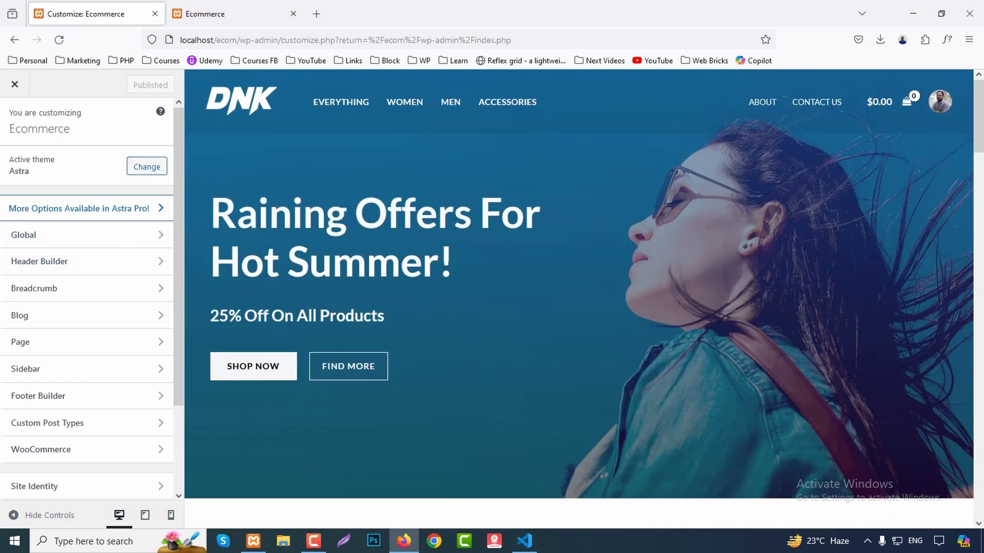
click(24, 235)
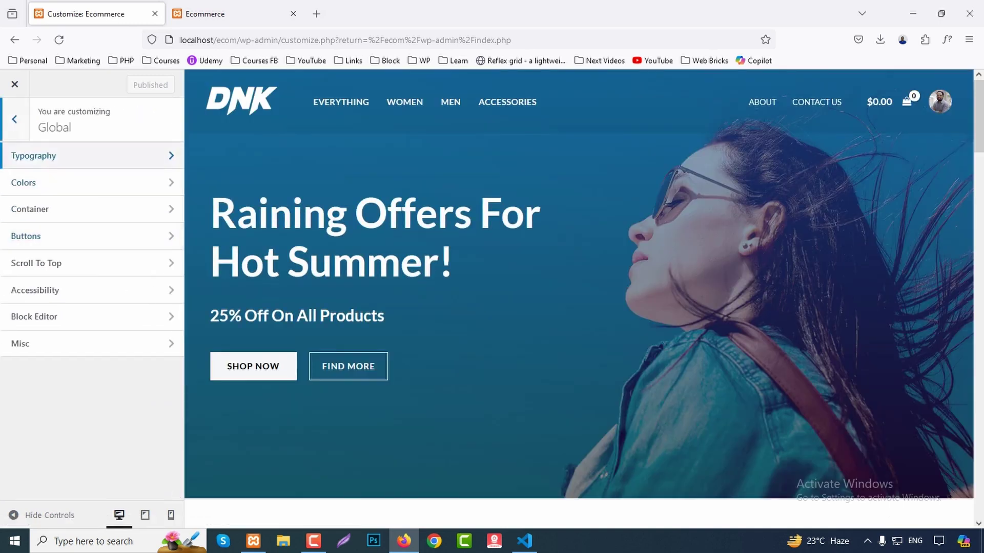
click(30, 155)
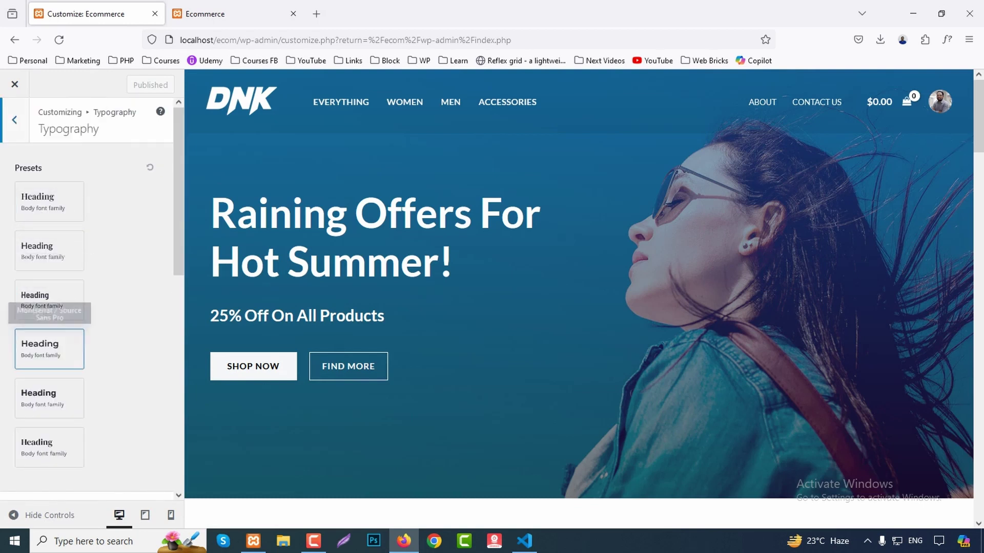
click(49, 246)
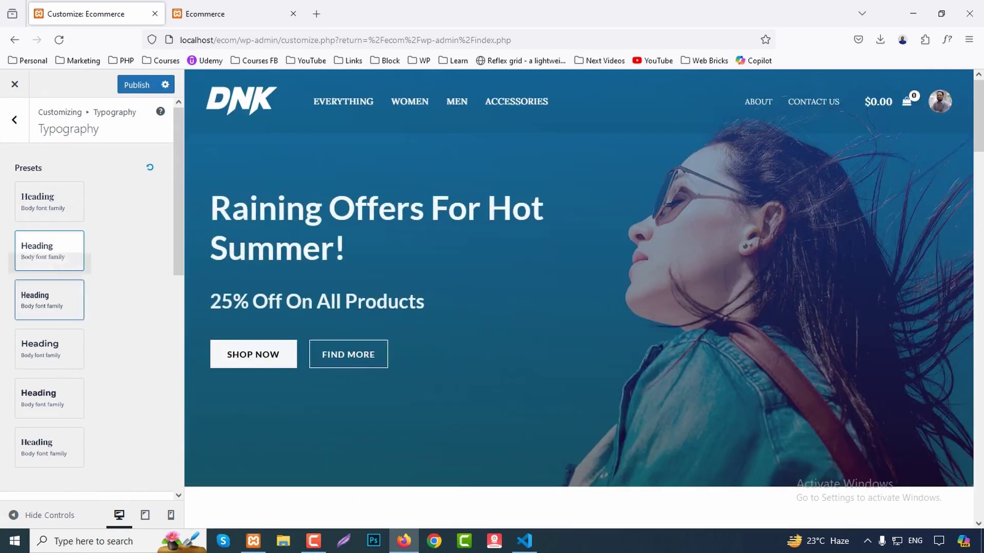
Inspect the Body font settings without changing them.
scroll(49, 300, down, 1)
scroll(87, 298, down, 5)
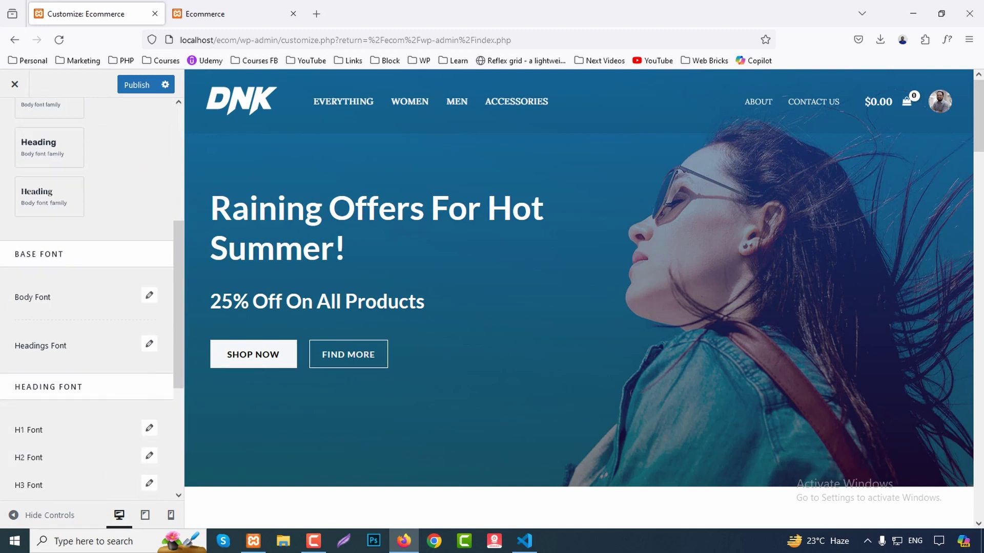
click(149, 295)
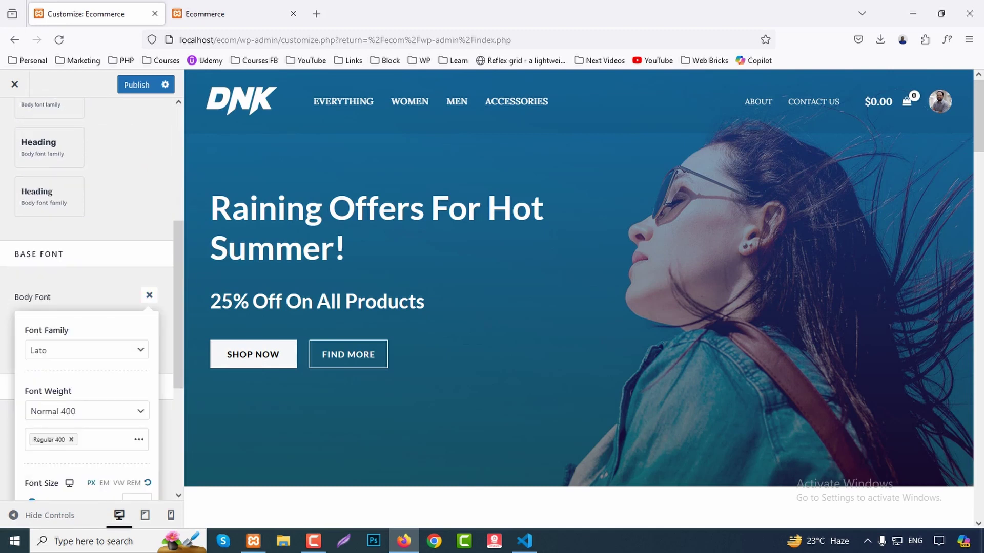
scroll(87, 297, down, 3)
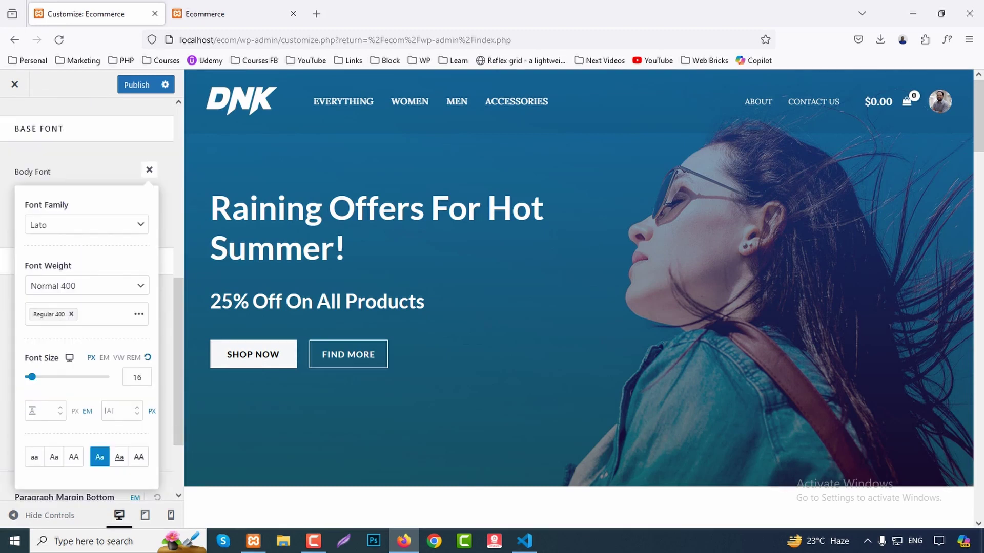
scroll(87, 297, down, 2)
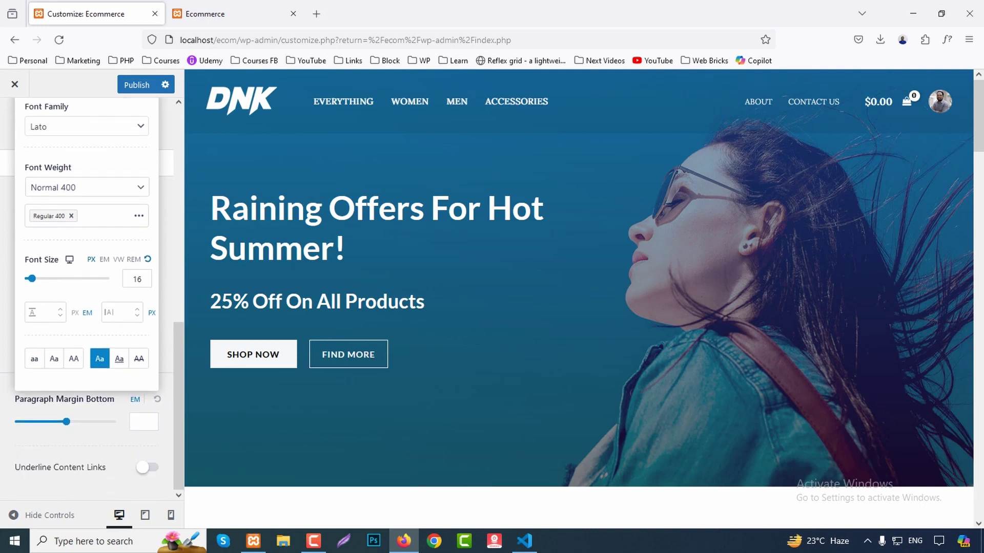
scroll(87, 297, up, 6)
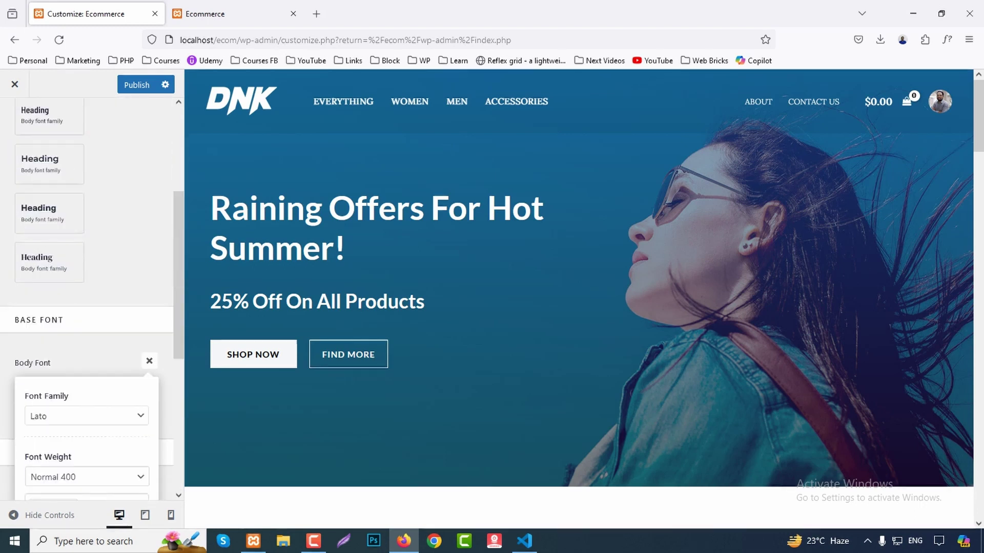
key(Escape)
Browse the Headings font families, keeping Lato.
scroll(87, 297, down, 3)
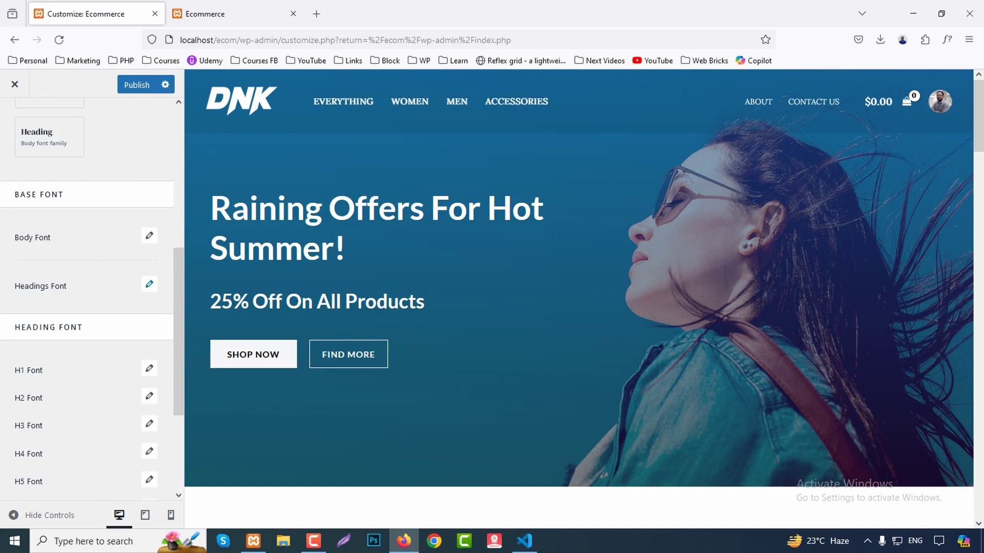
click(150, 284)
scroll(149, 284, down, 1)
click(87, 275)
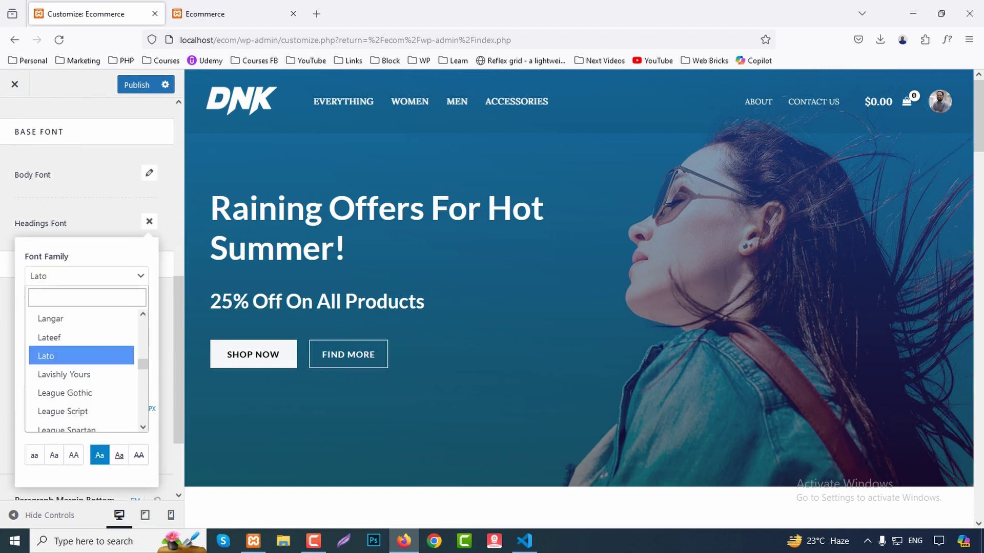
scroll(82, 369, down, 10)
scroll(82, 369, up, 5)
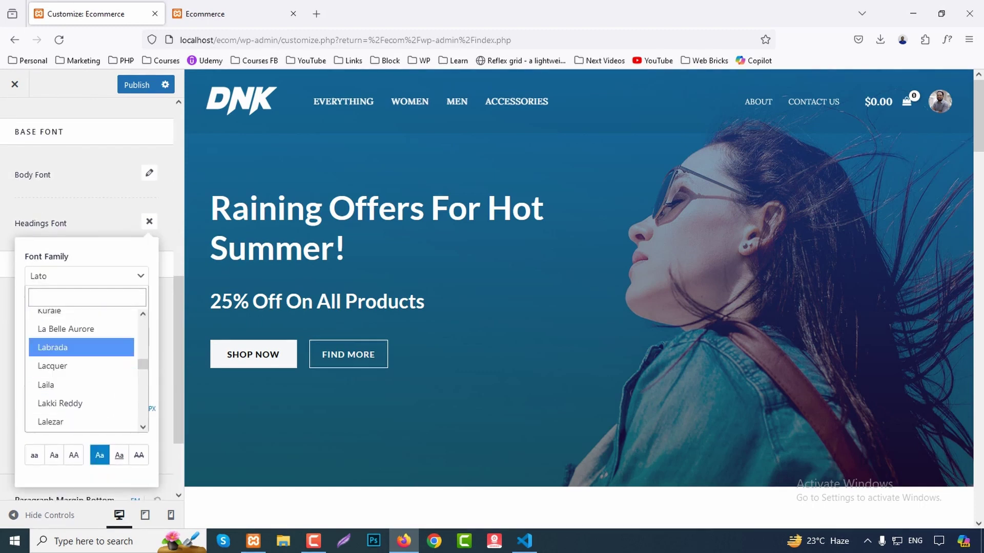
key(Escape)
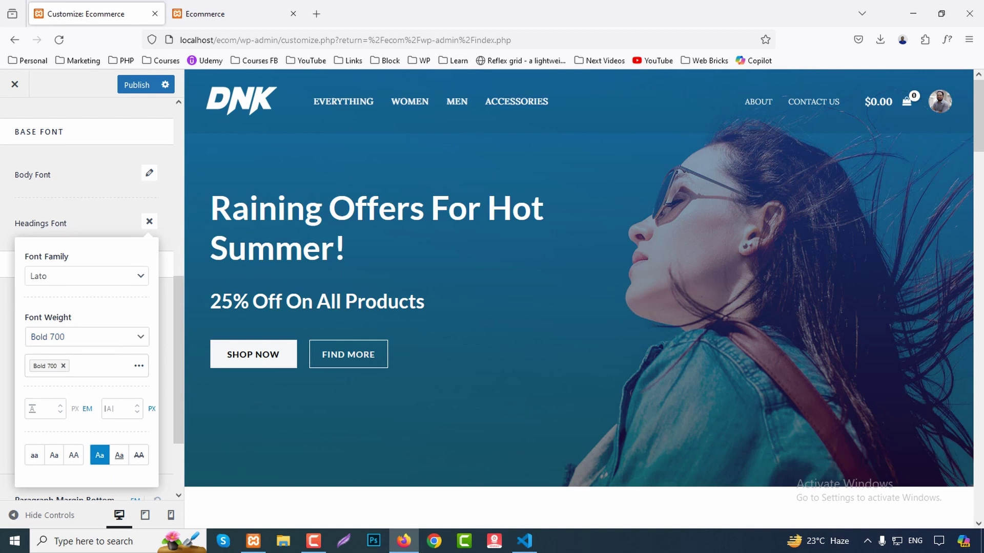
key(Escape)
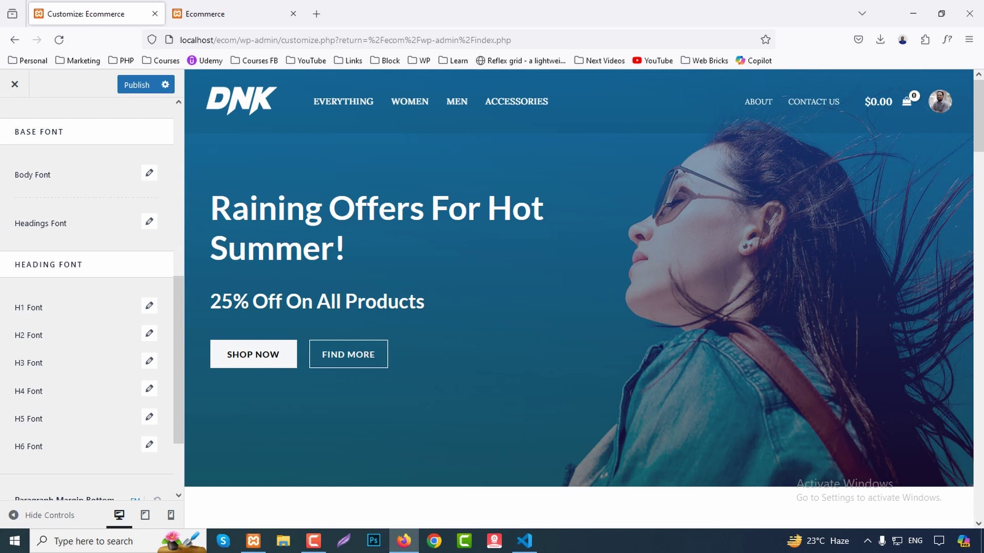
Toggle Underline Content Links on and back off, then return to the global settings list.
scroll(87, 297, down, 2)
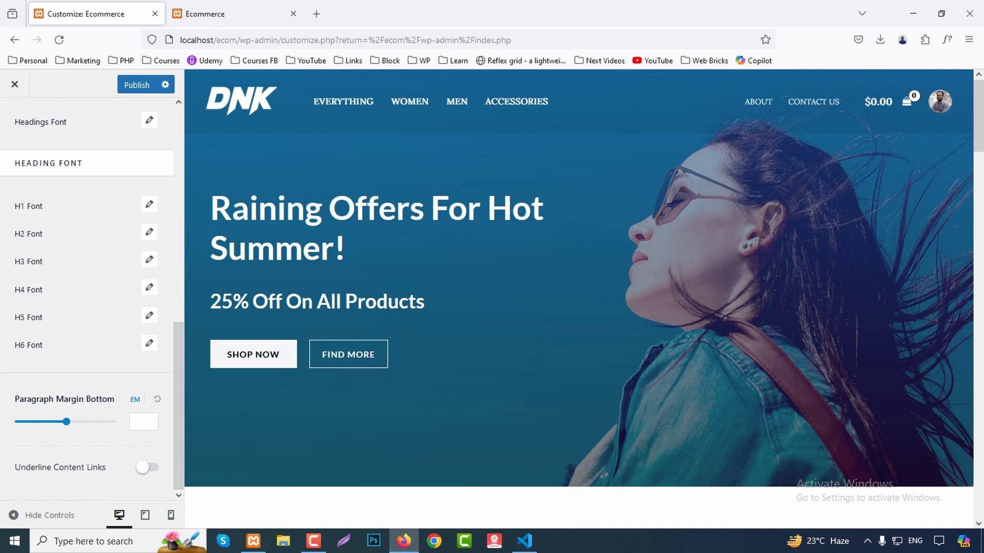
click(147, 467)
click(147, 467)
scroll(87, 297, up, 10)
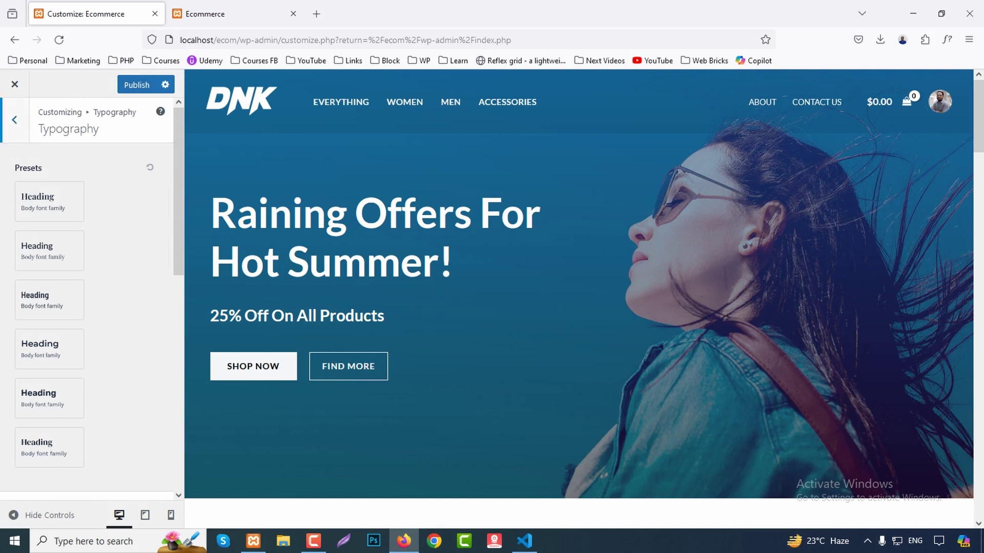
click(14, 119)
Apply the Style 3 global colour palette after briefly trying Style 2.
click(31, 182)
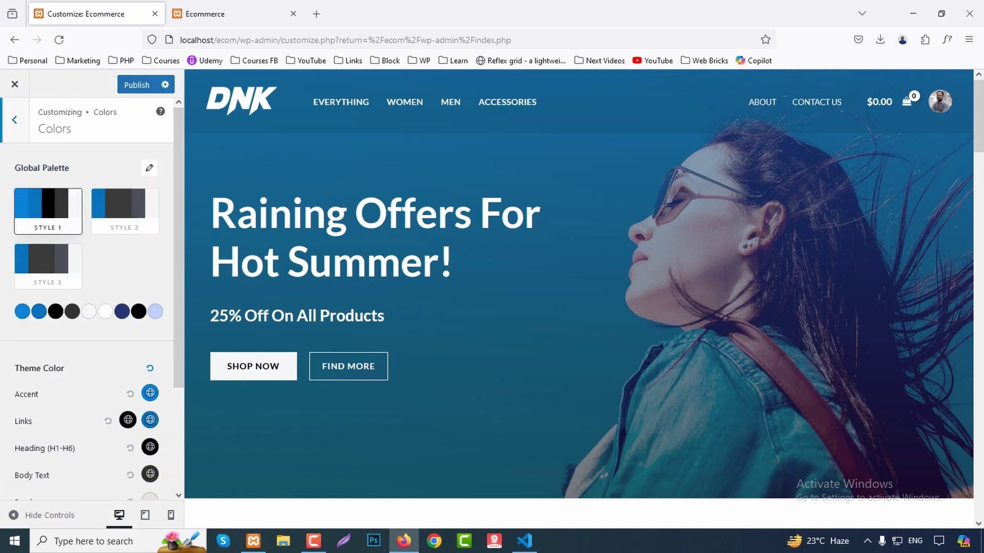
click(124, 210)
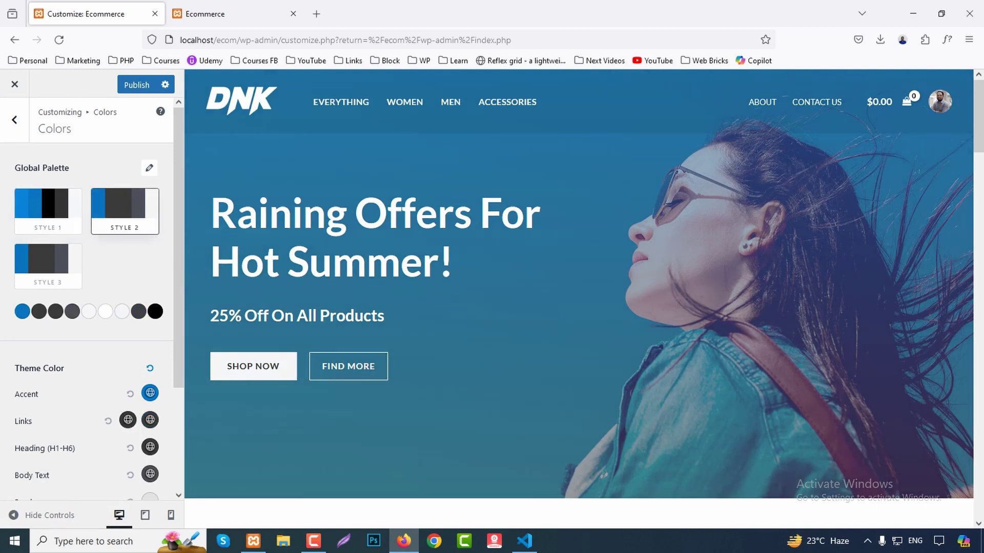
click(48, 263)
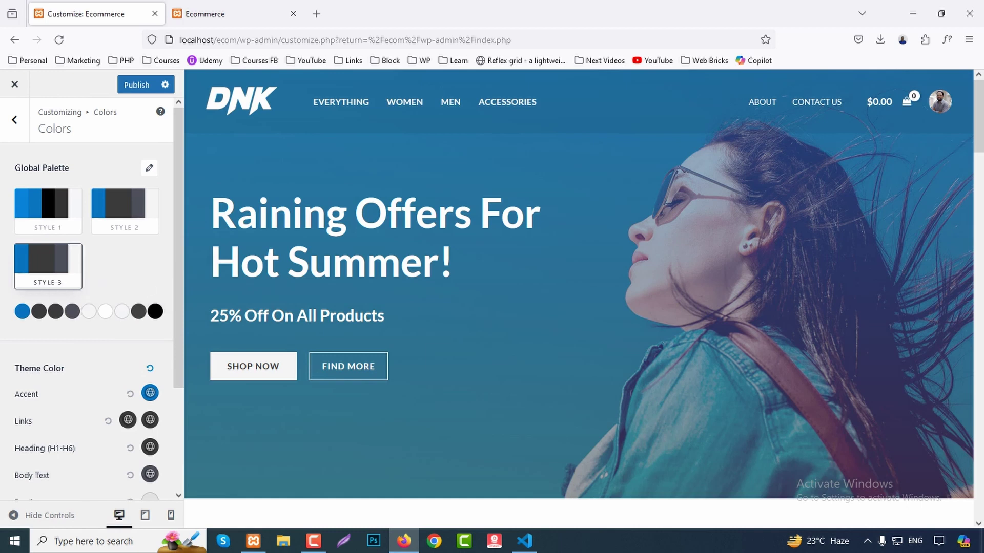
scroll(87, 307, down, 3)
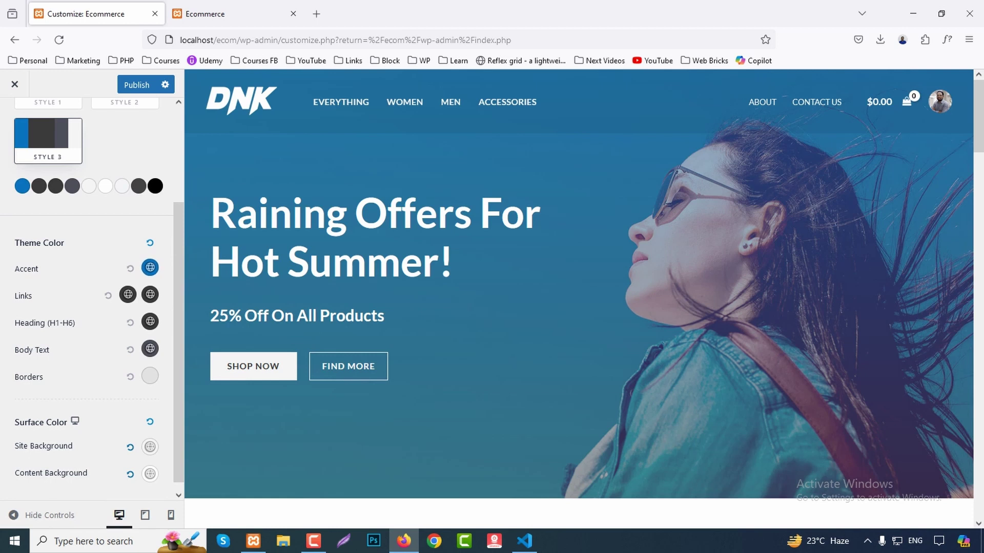
scroll(146, 366, down, 1)
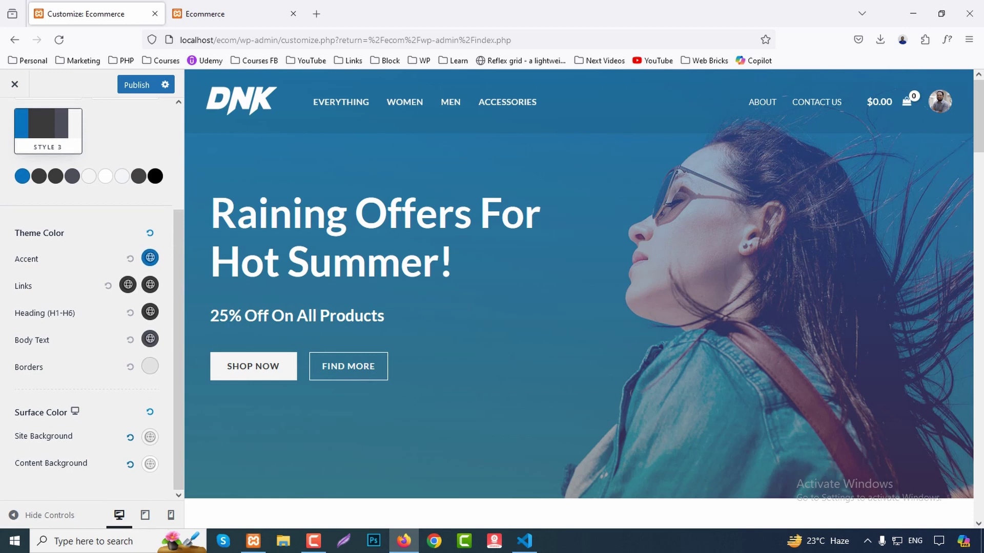
scroll(87, 297, up, 3)
scroll(88, 297, down, 3)
Look at the Links colour picker without changing it and return to the Global settings.
click(128, 285)
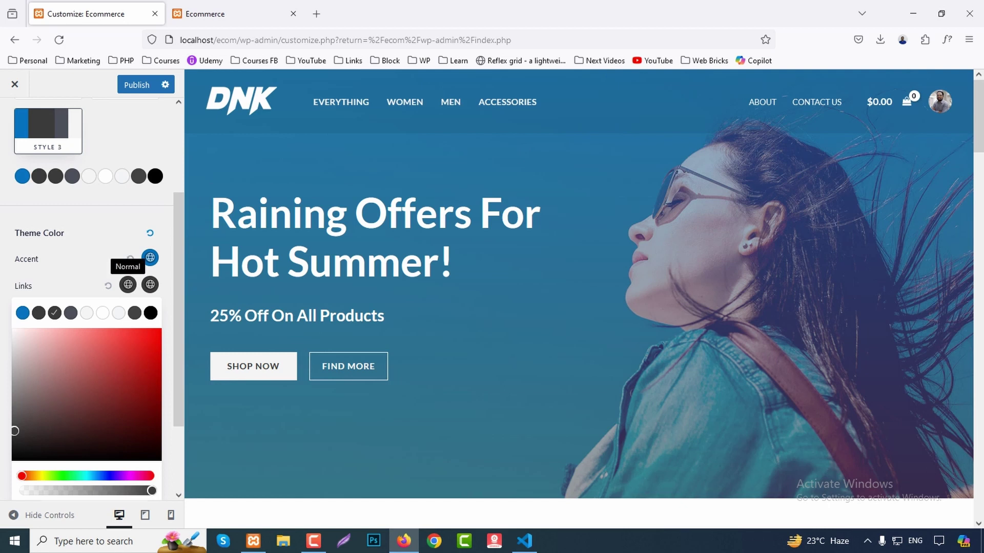
scroll(87, 298, down, 2)
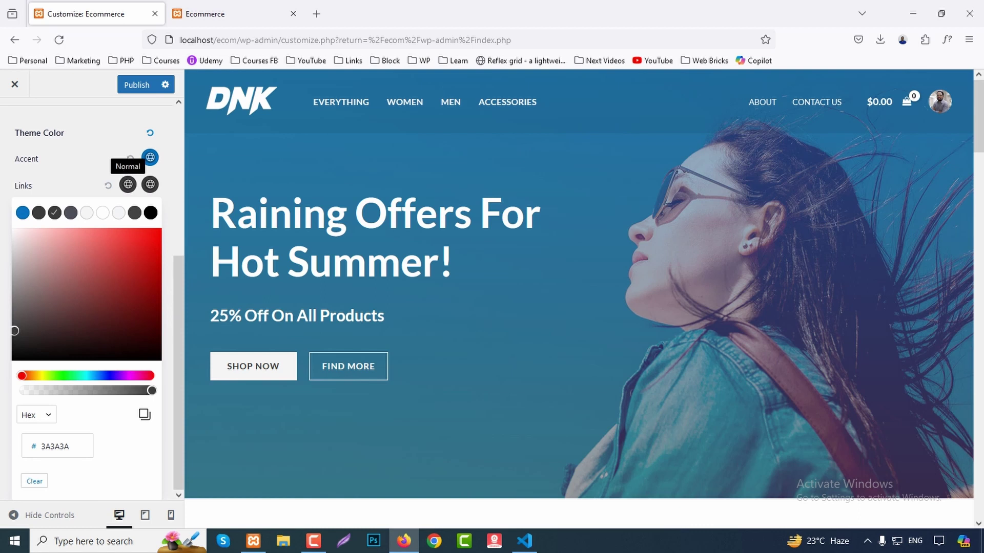
key(Escape)
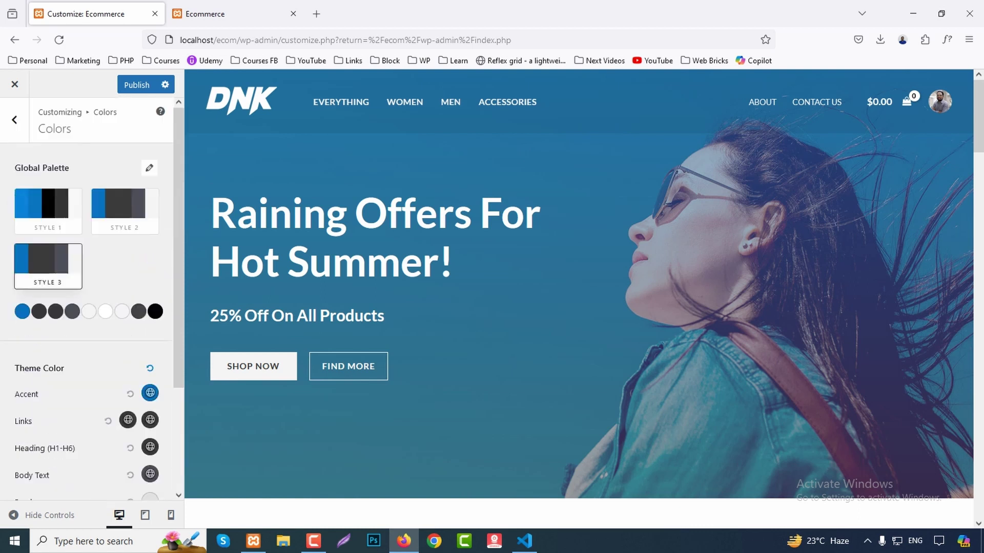
key(Escape)
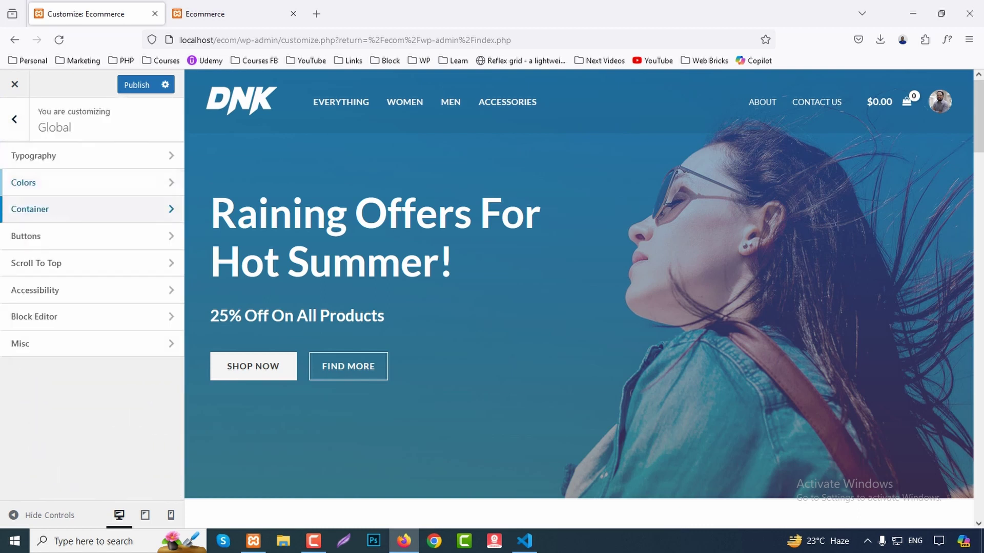
click(36, 209)
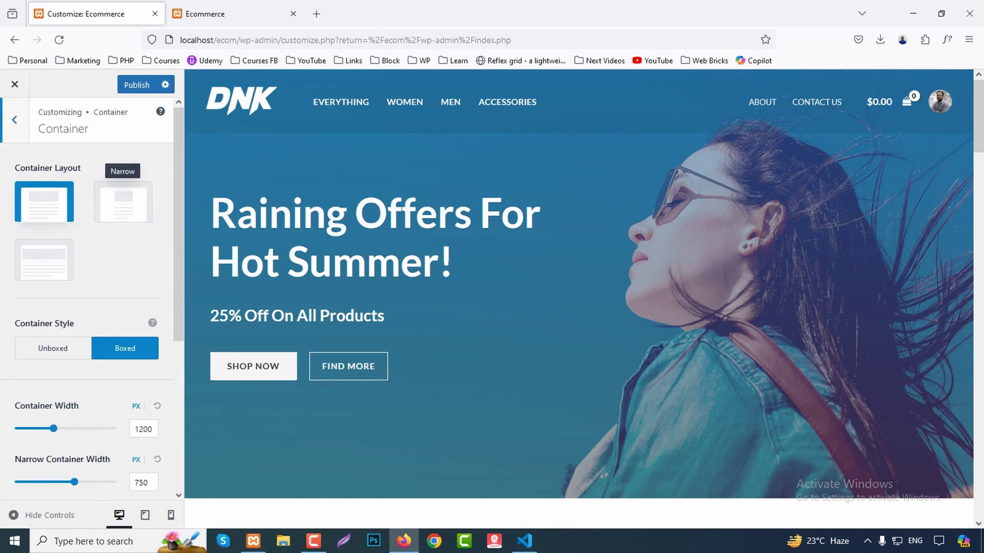
Try the Narrow and Full Width container layouts, then restore the Boxed layout.
click(122, 202)
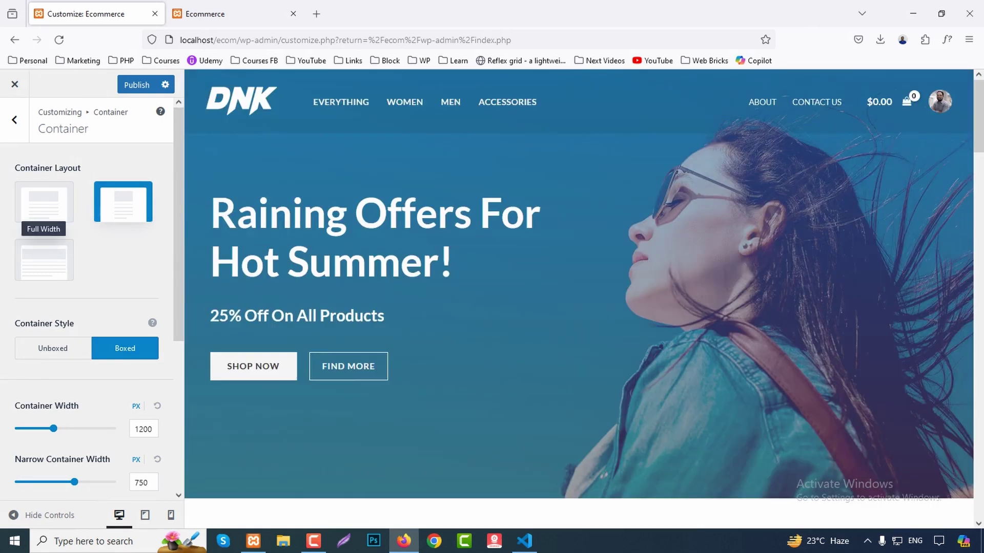
click(44, 259)
scroll(579, 284, down, 10)
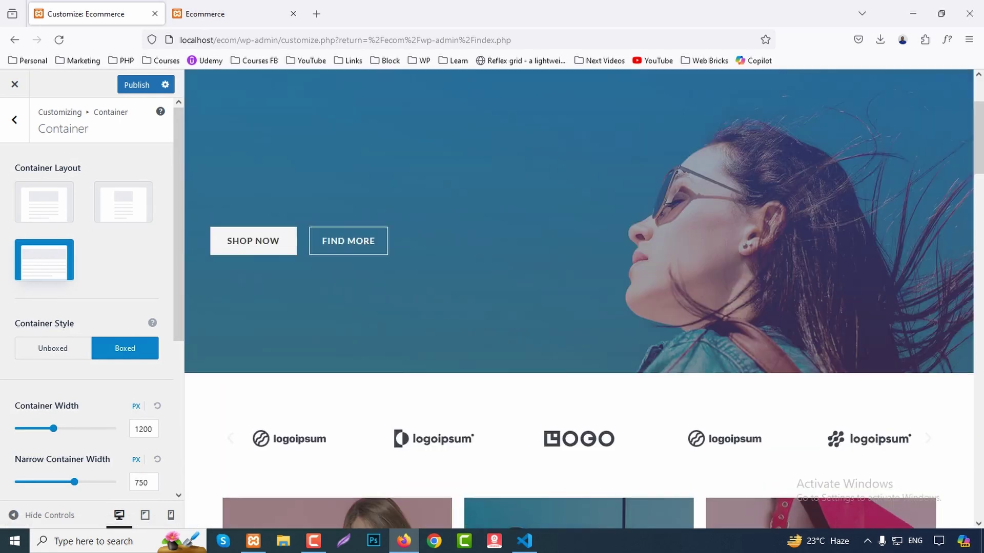
click(44, 202)
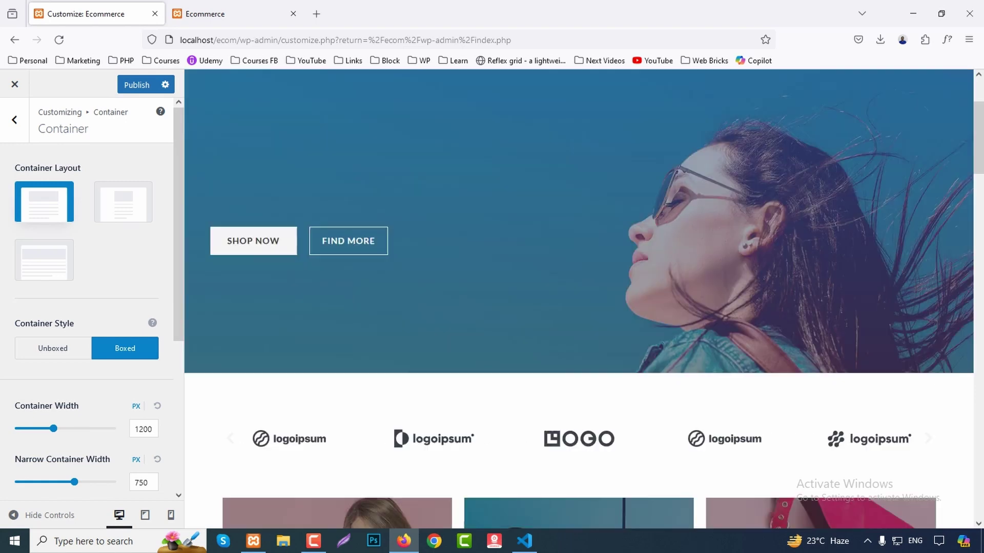
Keep the container style Boxed with a 1200px width and return to Global settings.
click(53, 348)
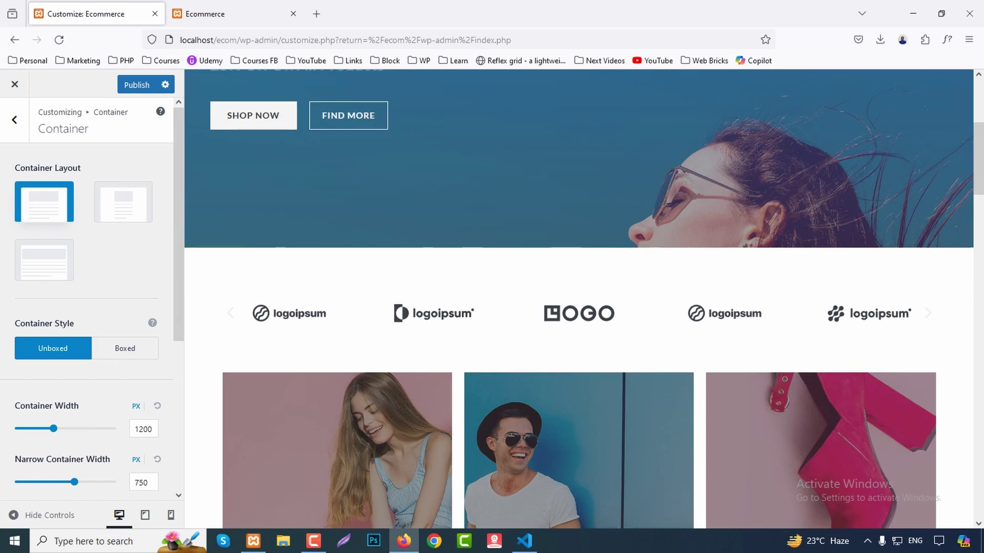
click(125, 348)
scroll(87, 307, down, 4)
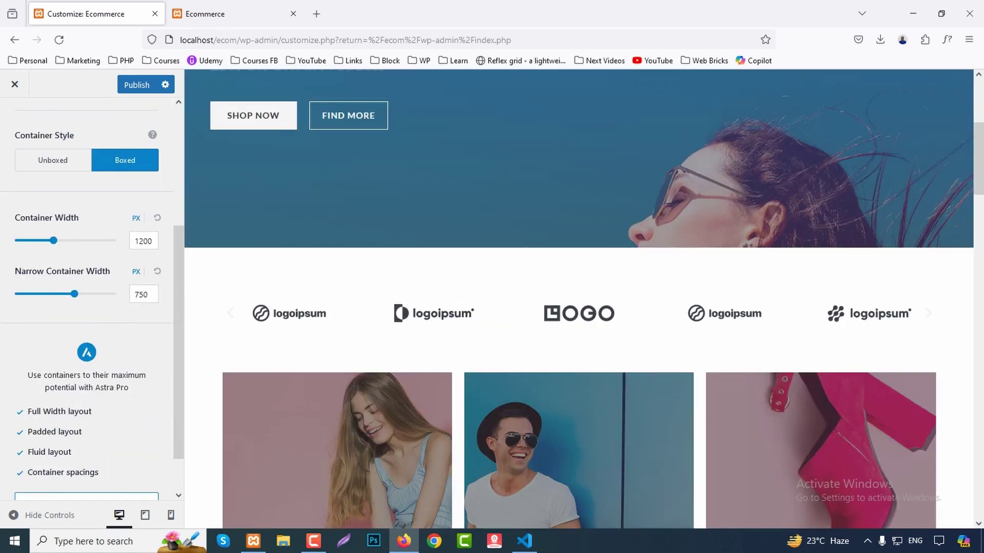
scroll(87, 308, down, 1)
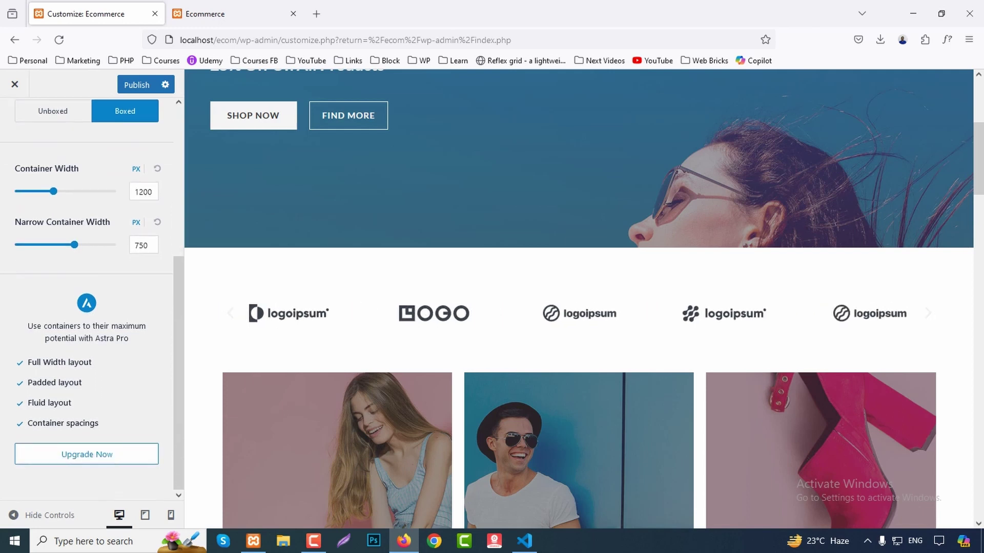
drag(94, 339, 129, 338)
scroll(129, 338, up, 4)
scroll(87, 256, up, 1)
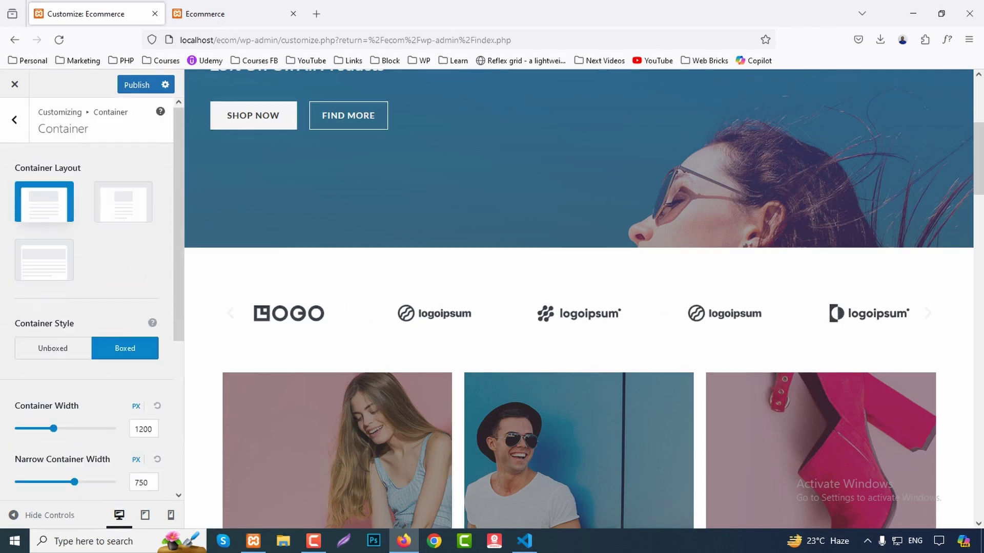
click(14, 119)
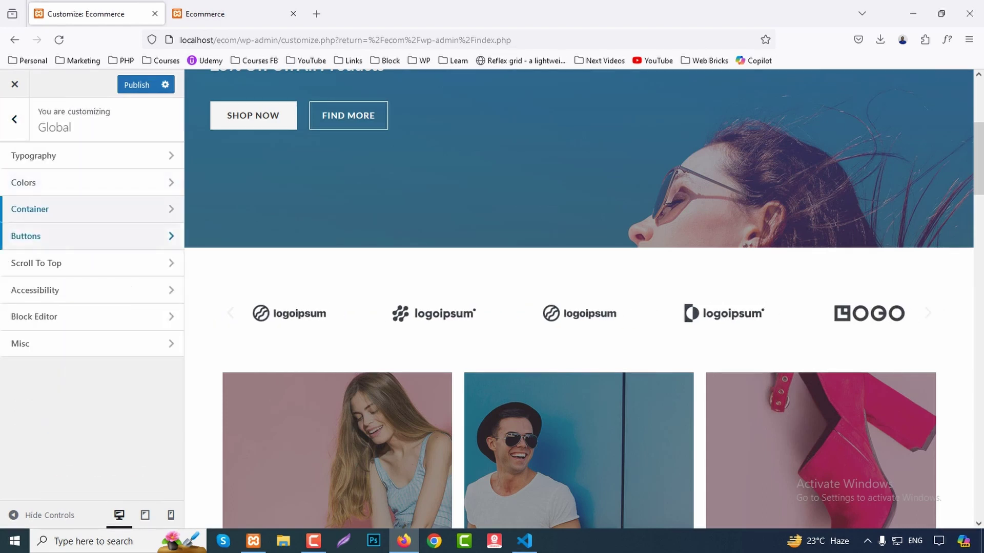
Apply the button preset with 10/20/10/20 px padding, leaving the button text colour at default.
click(31, 235)
click(36, 244)
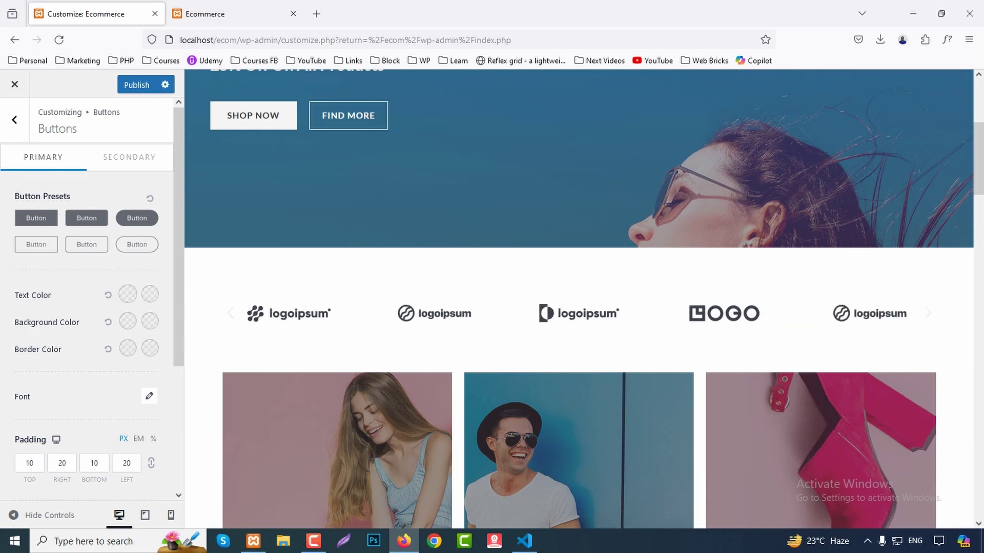
click(128, 294)
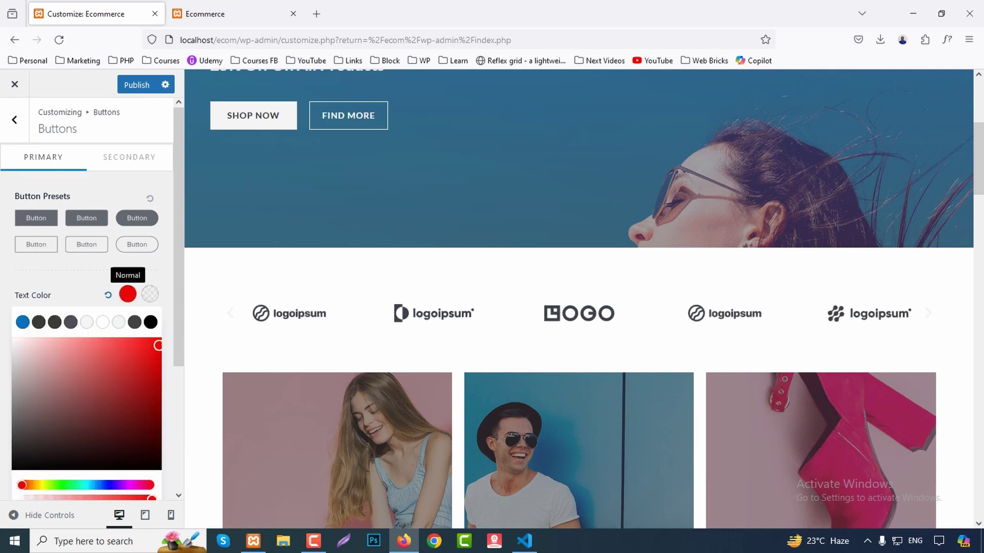
scroll(579, 300, down, 15)
scroll(428, 405, up, 15)
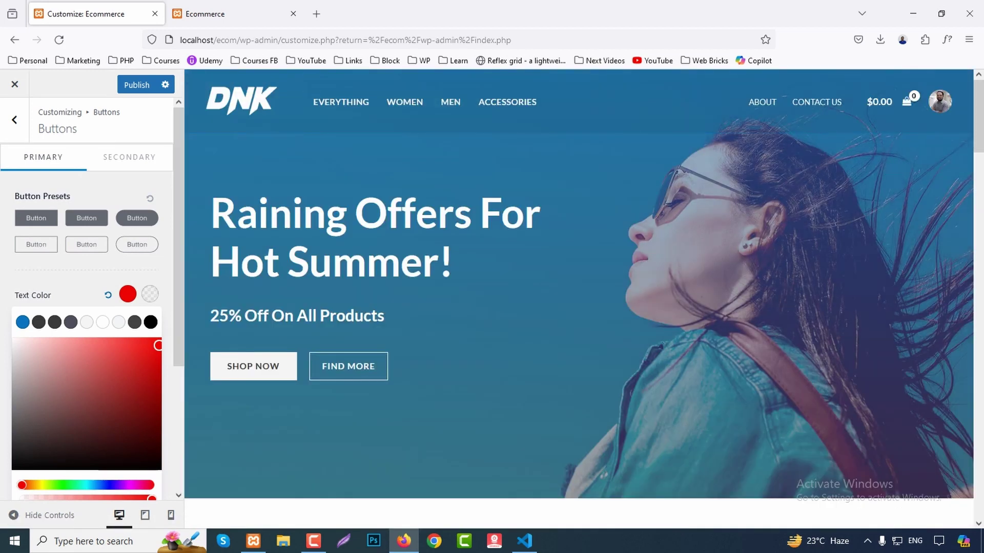
key(Escape)
click(108, 295)
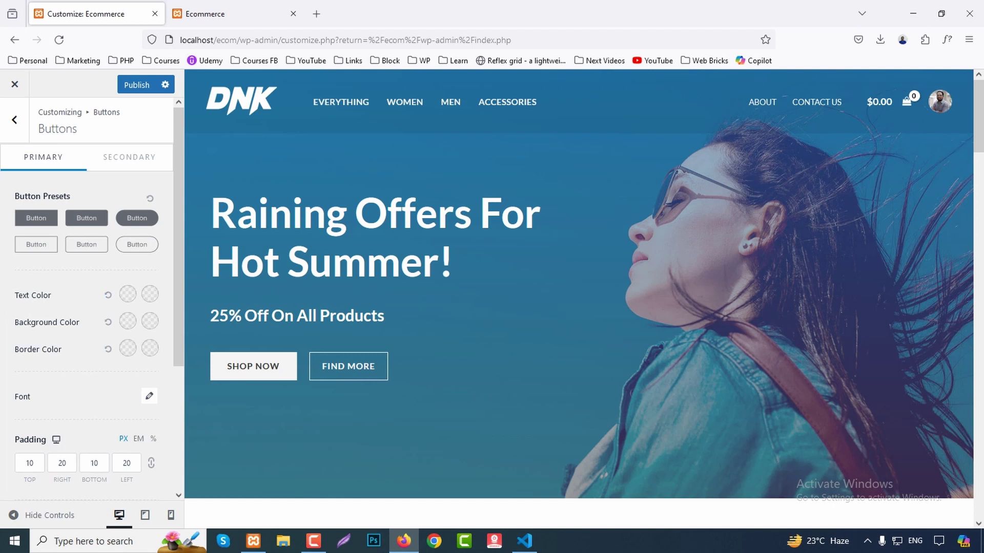
scroll(108, 295, down, 3)
scroll(107, 295, up, 4)
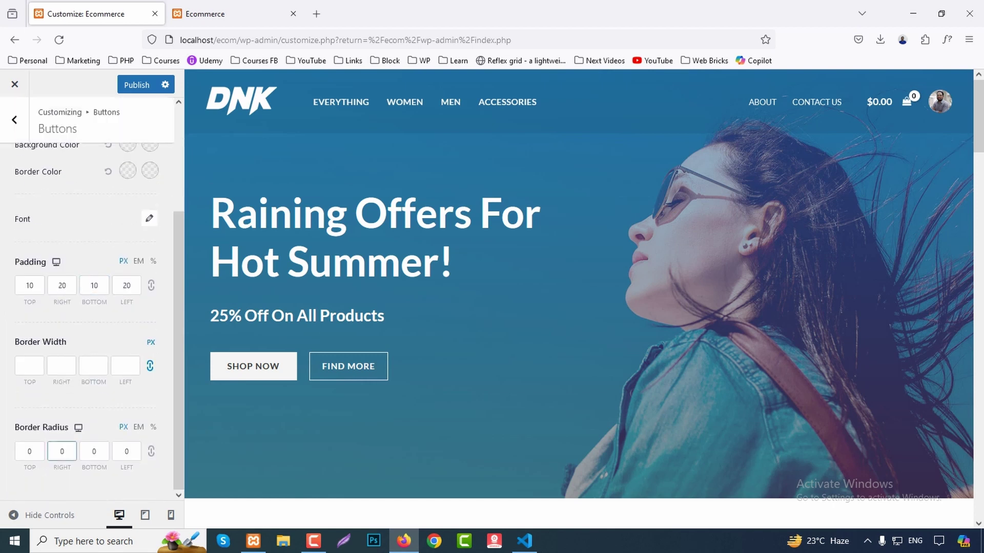
click(14, 119)
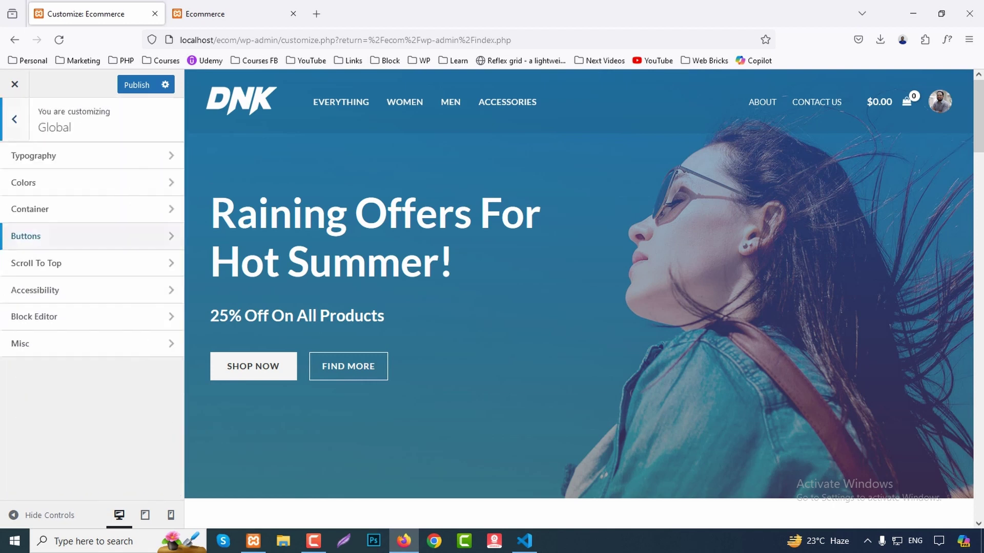
Enable the scroll-to-top button and show it on desktop only.
click(30, 263)
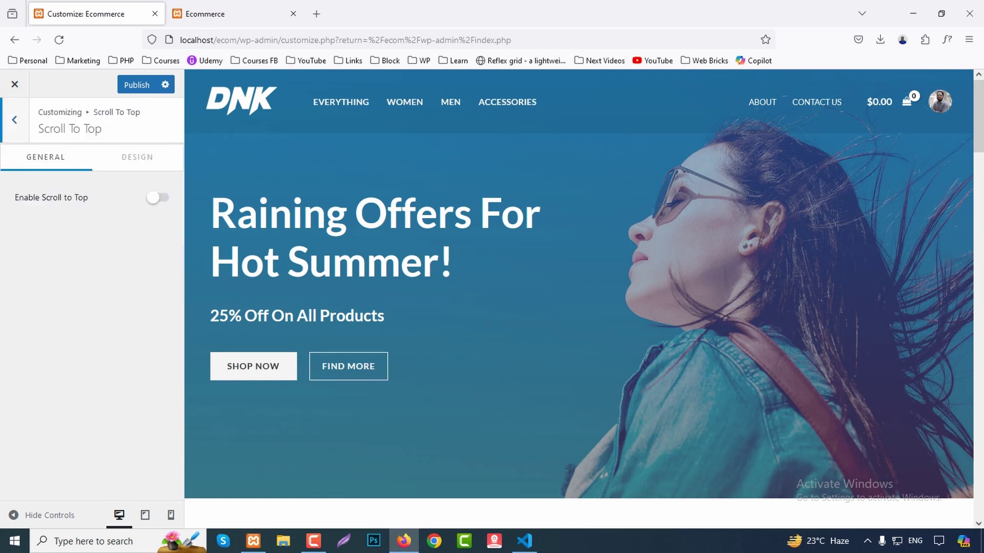
click(157, 197)
scroll(579, 297, down, 15)
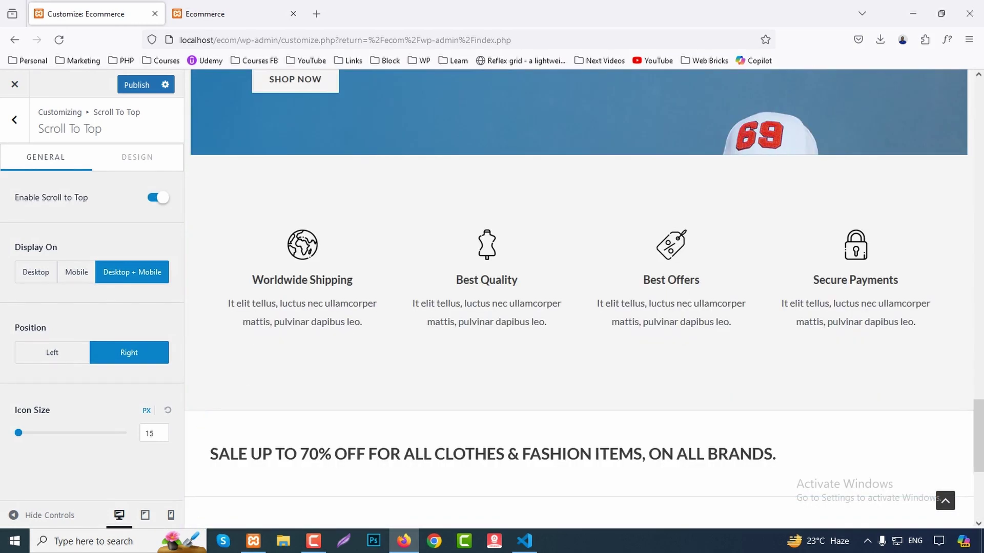
scroll(579, 298, up, 10)
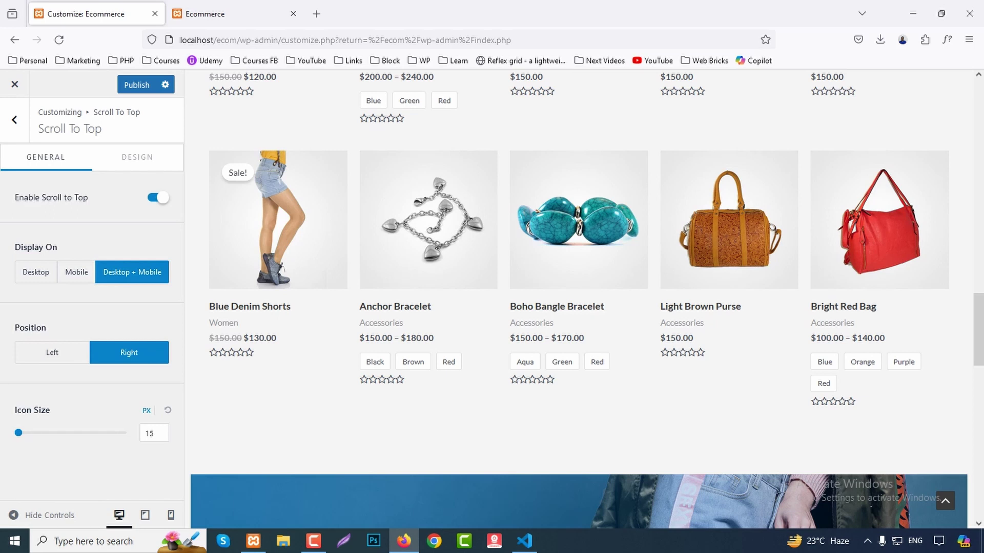
click(76, 272)
click(36, 272)
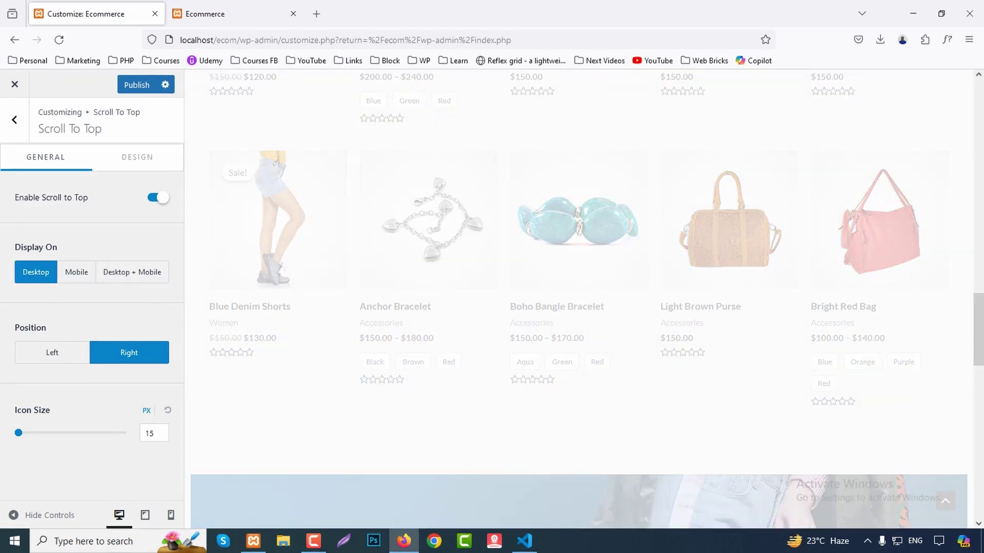
Position the scroll-to-top button on the right with a 24px icon size.
click(52, 353)
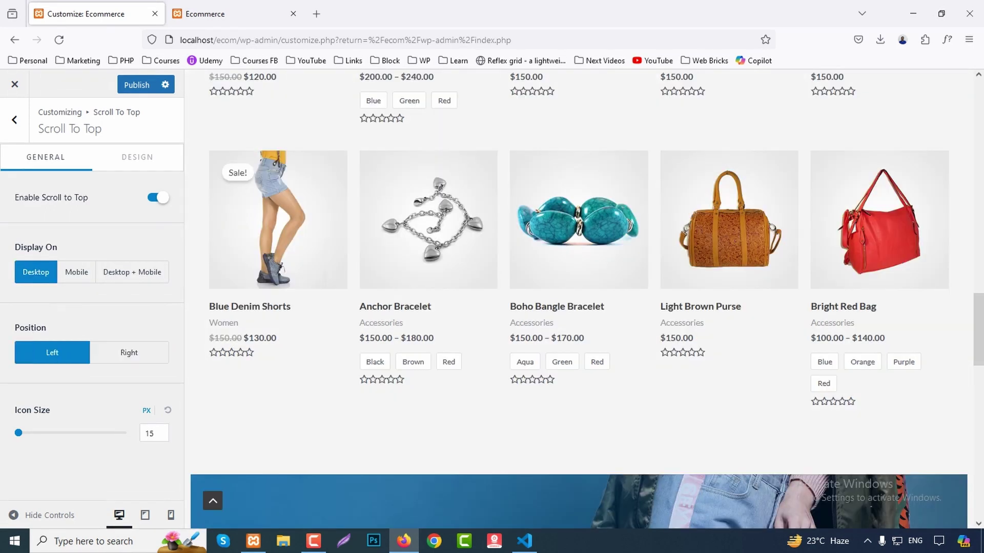
click(129, 352)
click(53, 353)
click(129, 353)
click(154, 433)
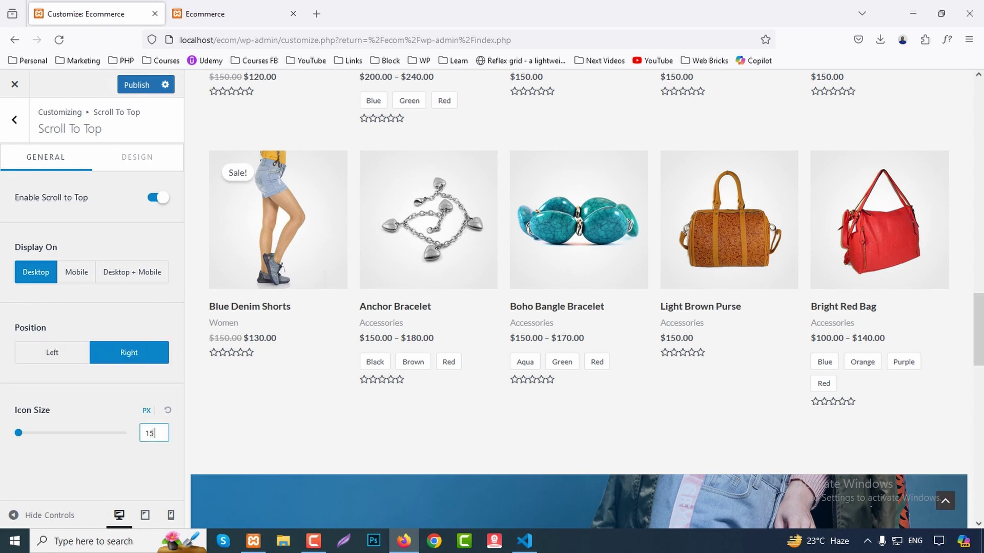
key(Up)
key(Up)
key(Up)
key(Up)
key(Up)
key(Up)
key(Up)
key(Up)
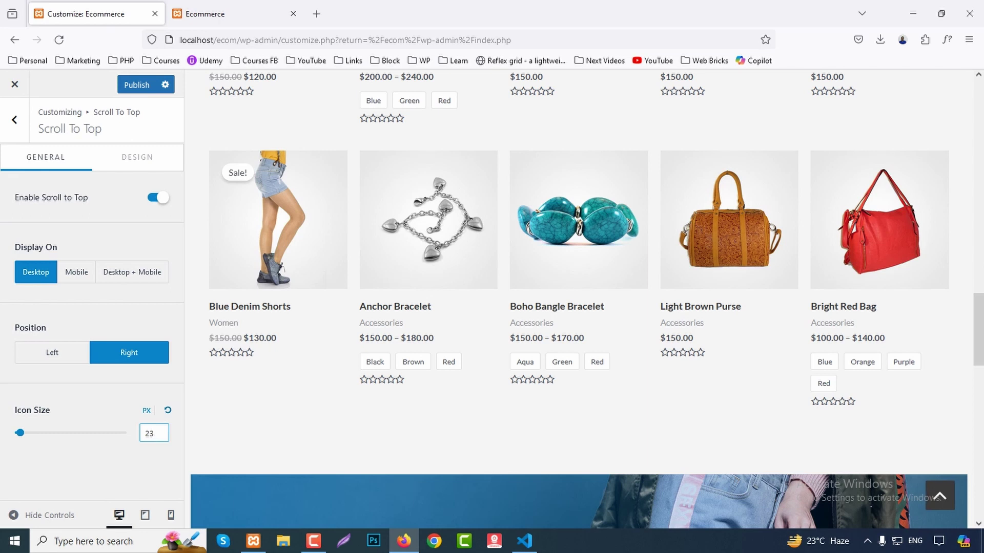
key(Up)
click(138, 157)
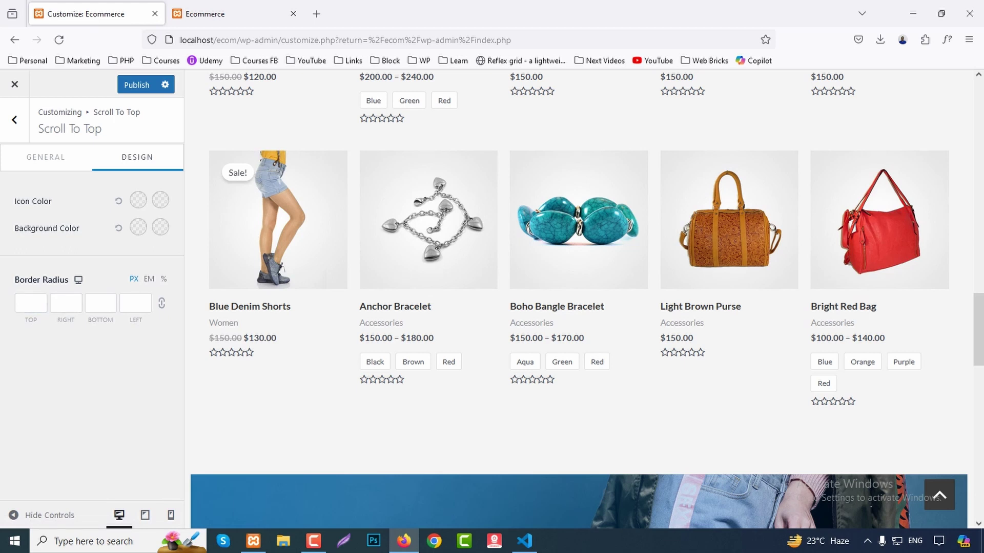
click(14, 120)
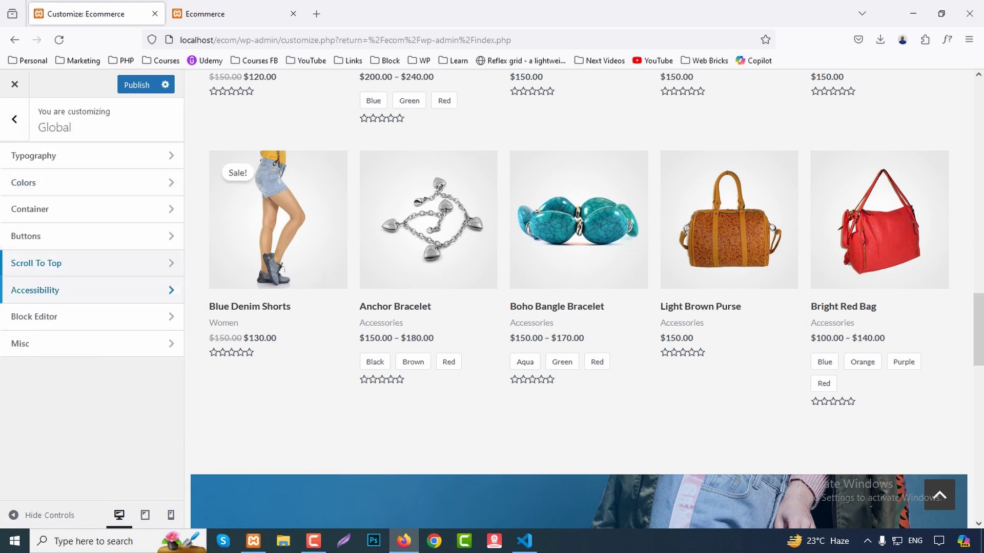
Toggle Site Accessibility off and back on, leaving it enabled.
click(46, 287)
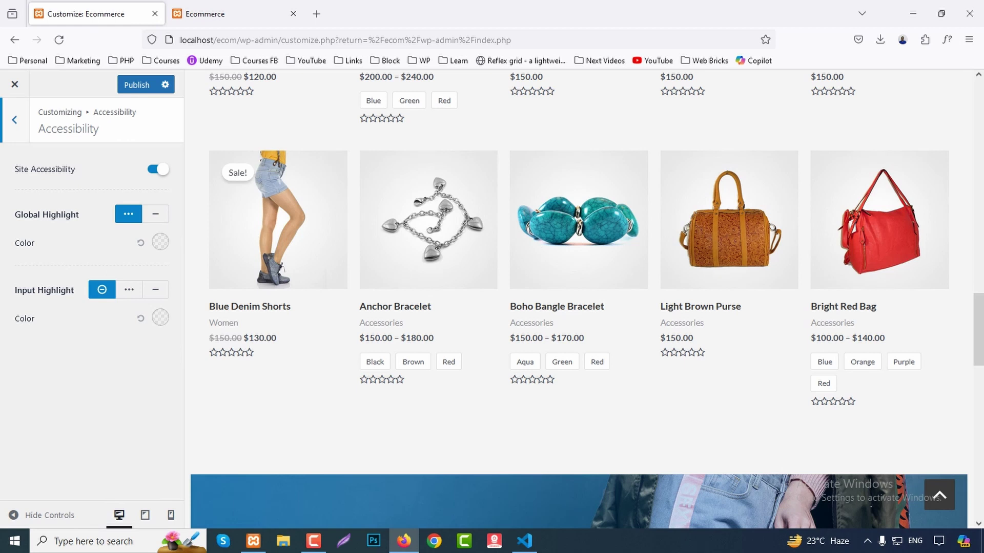
click(158, 169)
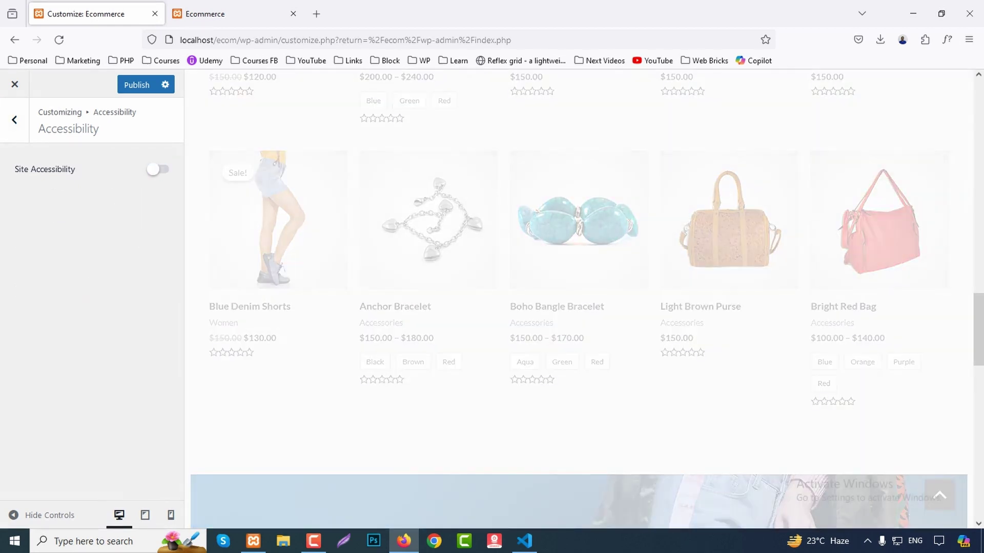
click(157, 169)
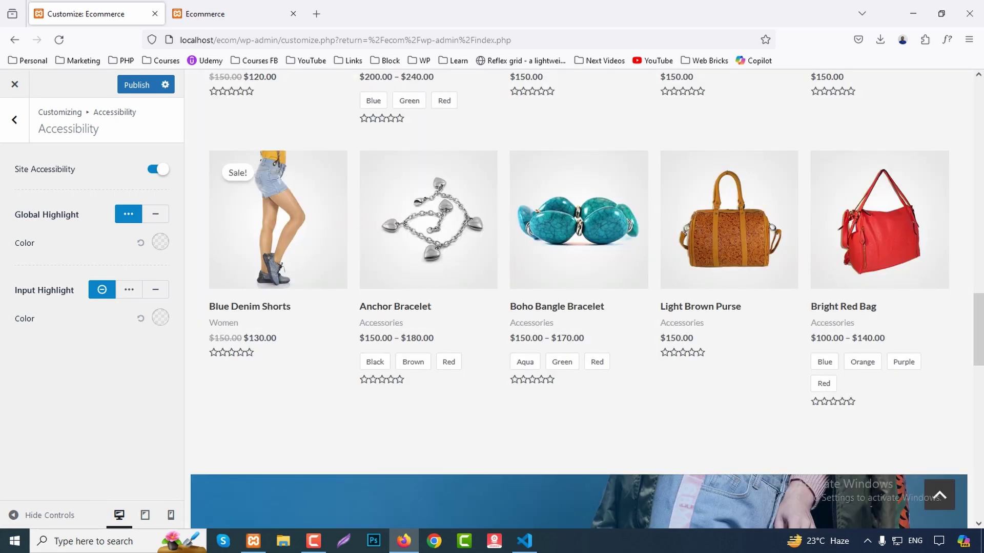
click(14, 119)
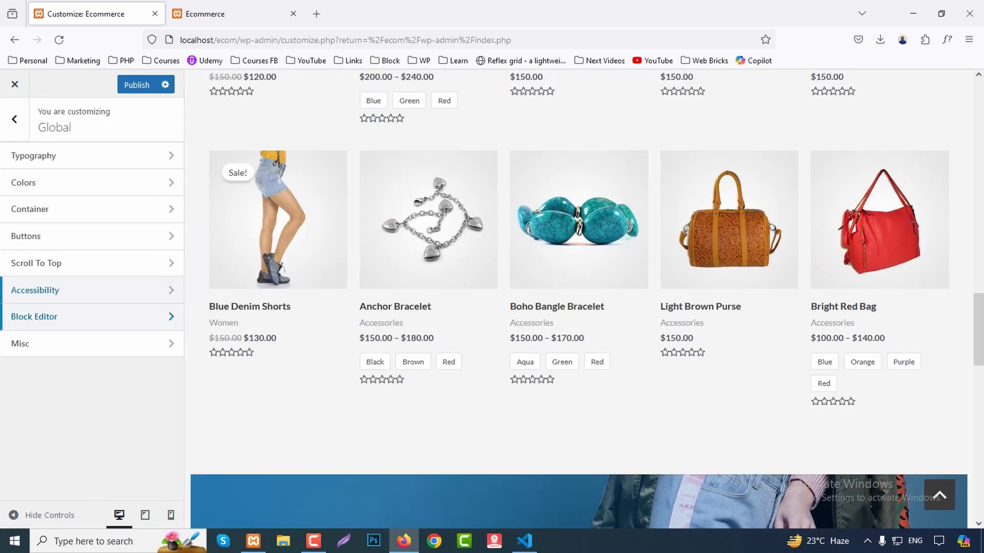
Review the Block Editor and Misc settings, then return to the main Customizer panel.
click(92, 317)
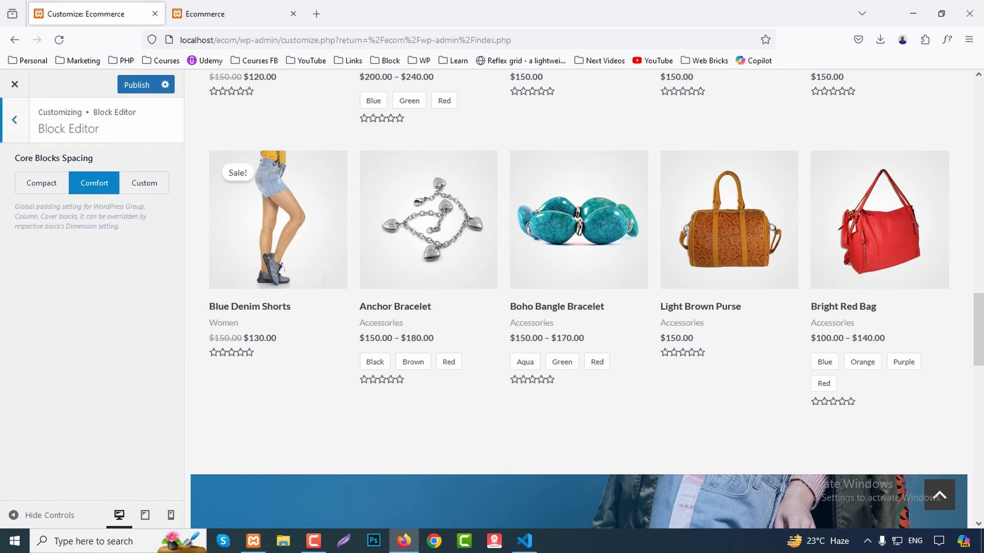
click(14, 120)
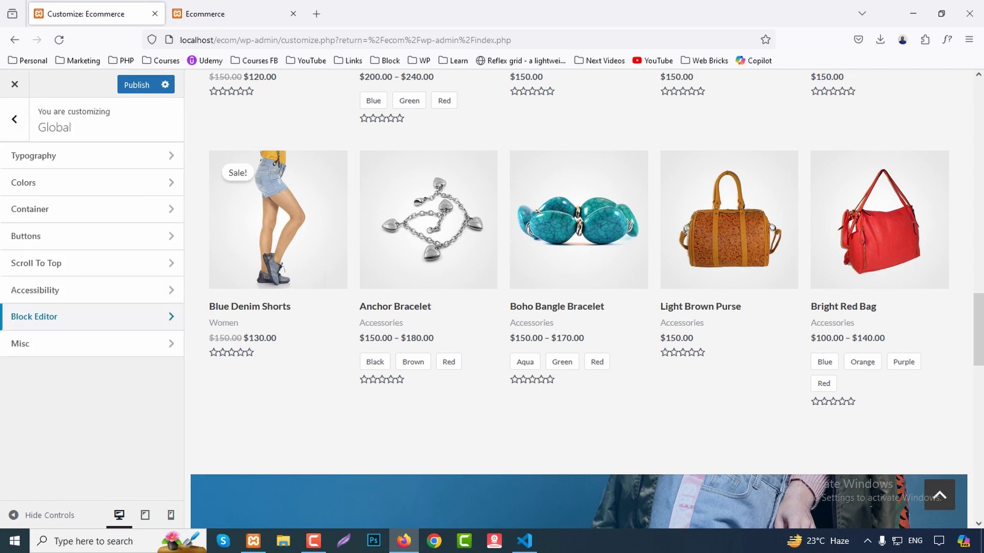
click(92, 342)
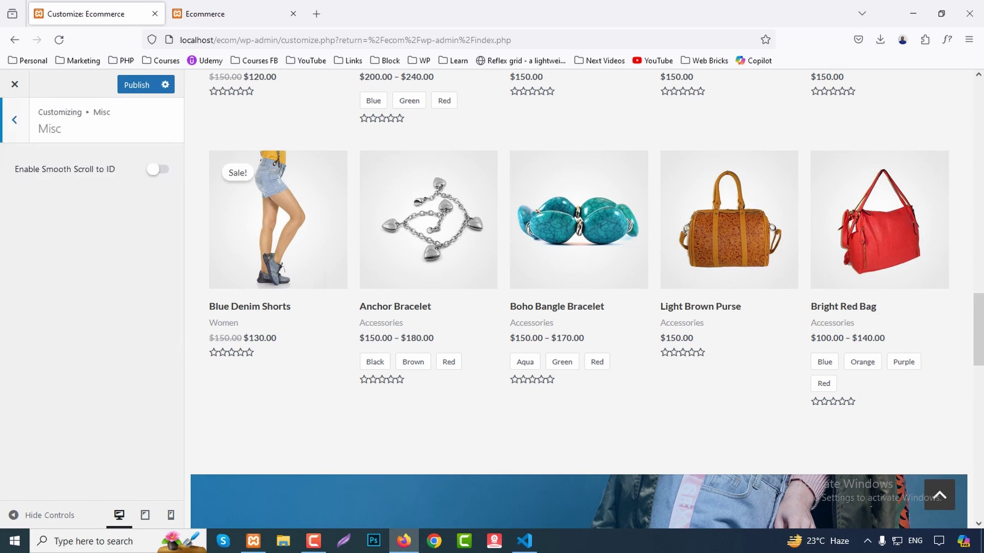
scroll(579, 287, up, 15)
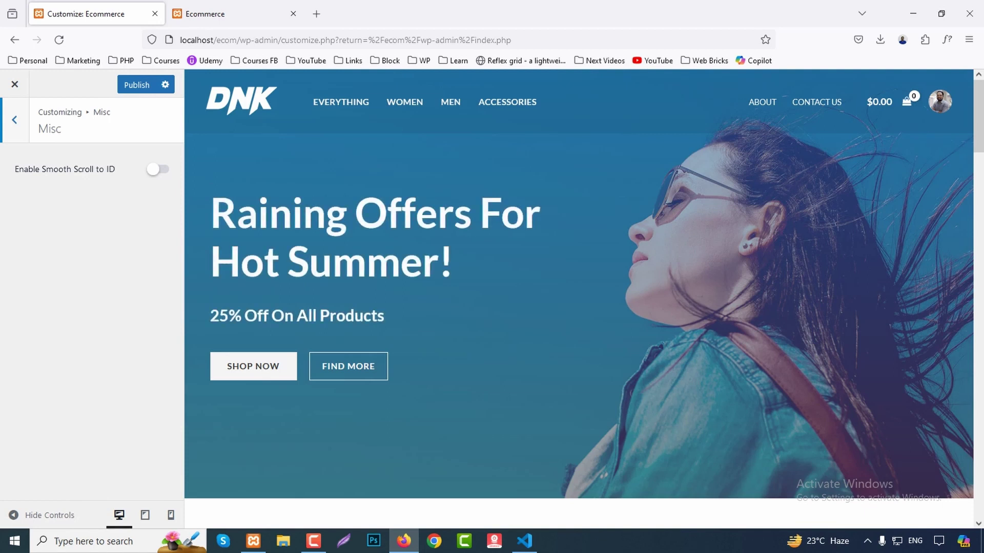
key(Escape)
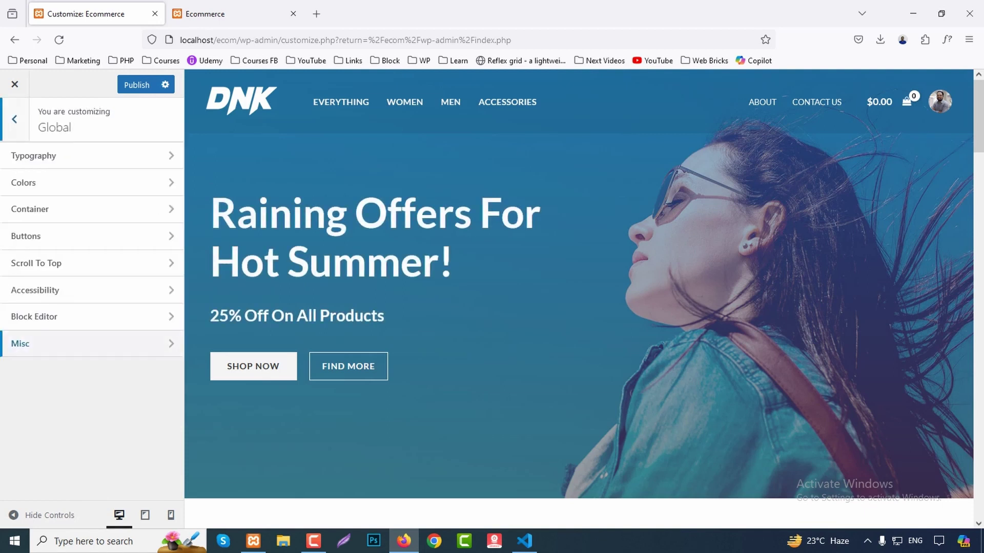
key(Escape)
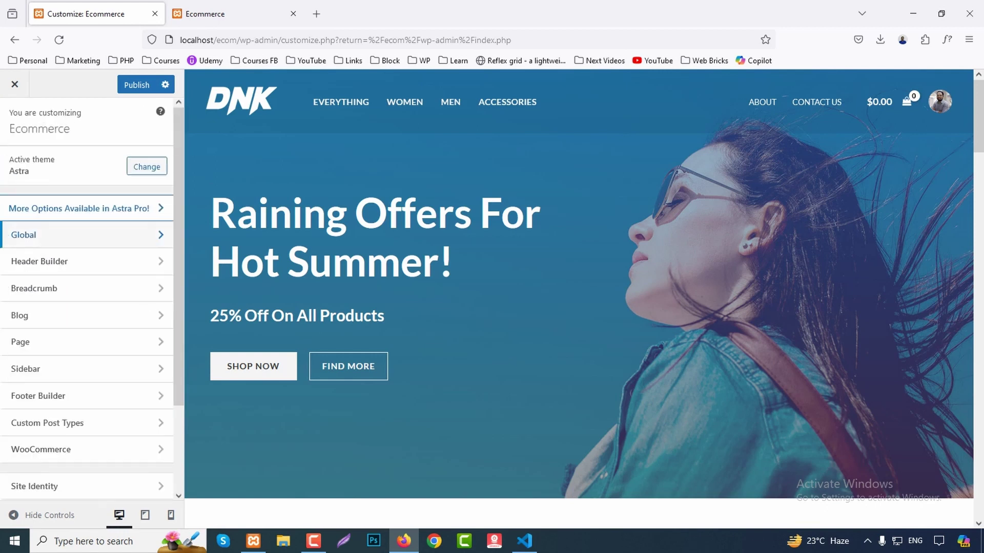
Open the Header Builder and step through its header elements to Account.
key(Tab)
key(Return)
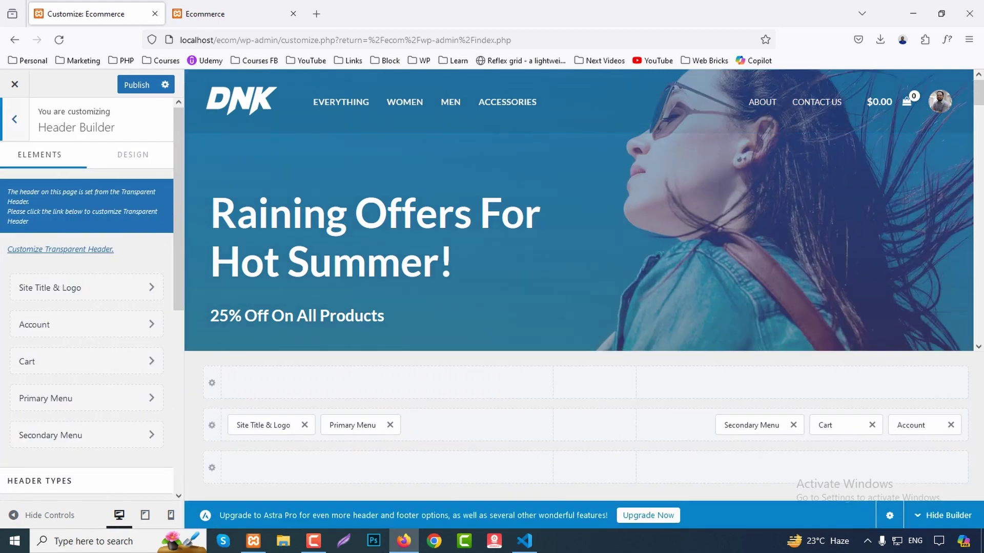
key(Tab)
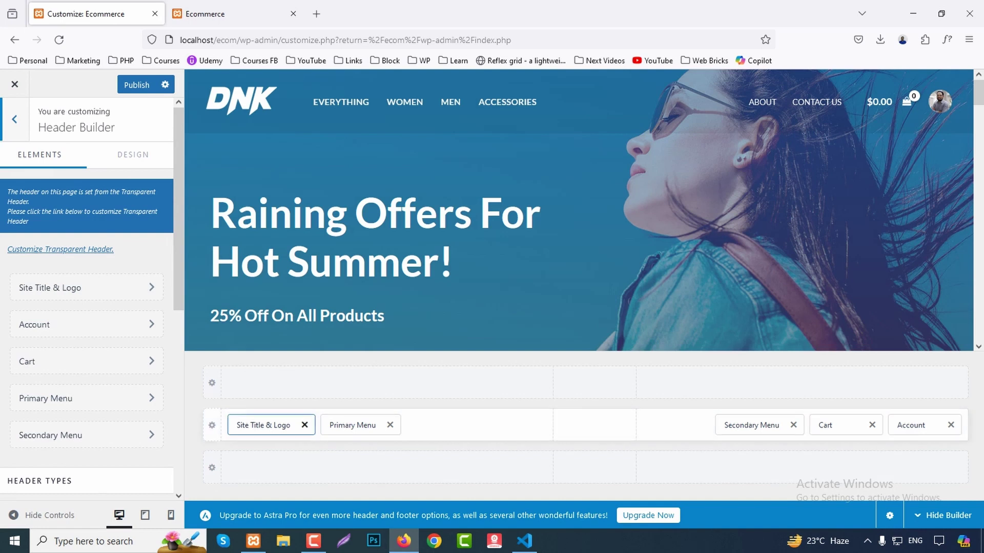
key(Tab)
key(Tab)
key(Tab)
key(Tab)
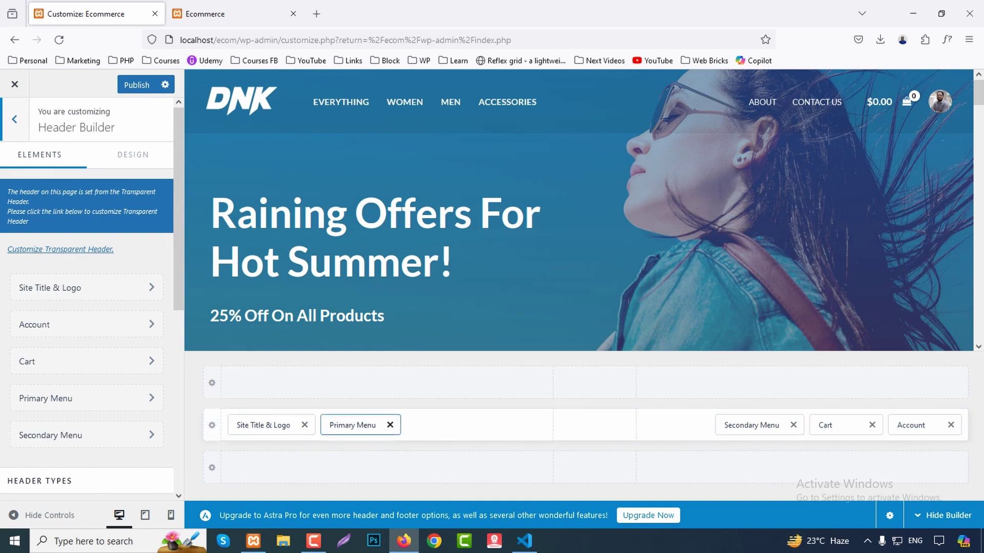
key(Tab)
key(Tab)
key(Tab)
key(Tab)
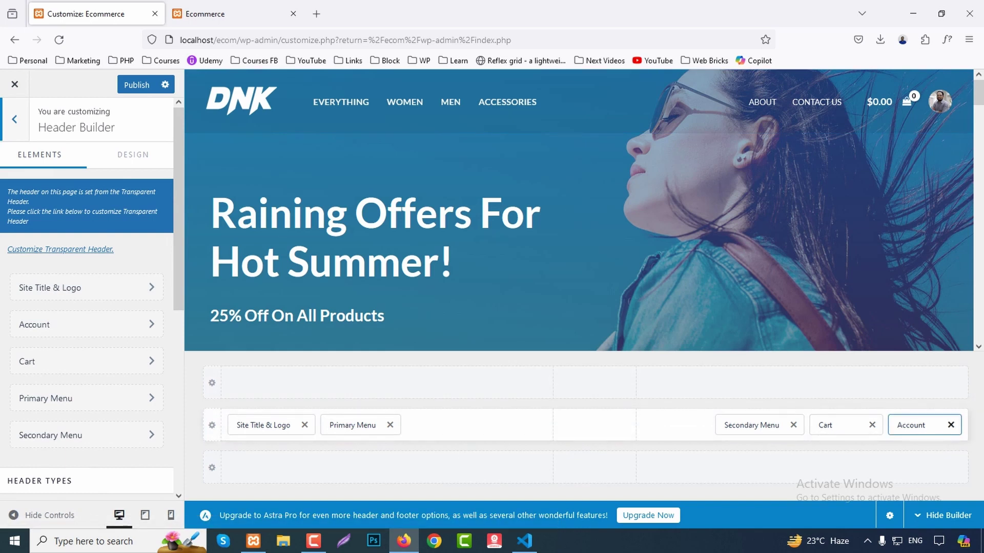
Open the dashboard in a new tab and view the Appearance > Menus page.
click(233, 14)
mouse_move(57, 80)
middle_click(48, 101)
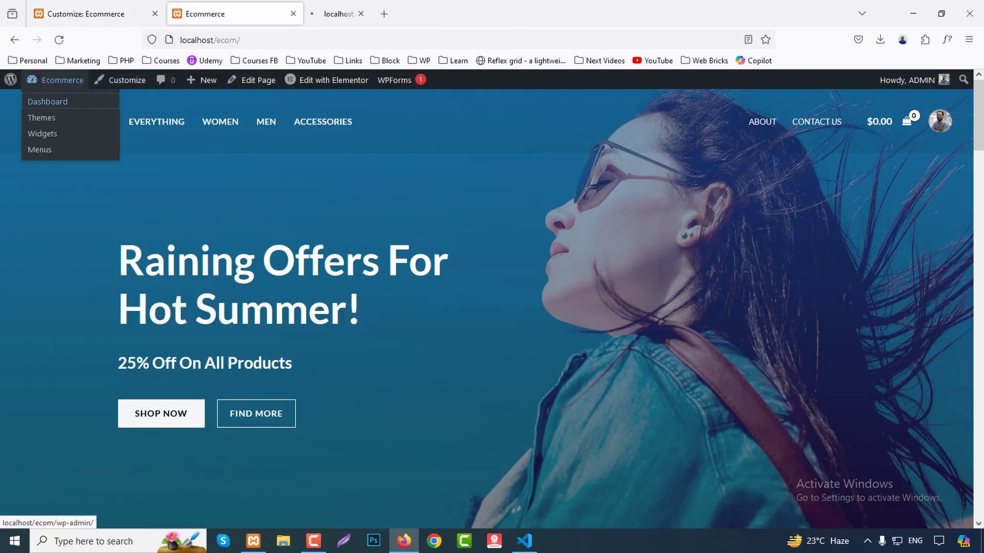
drag(338, 14, 233, 14)
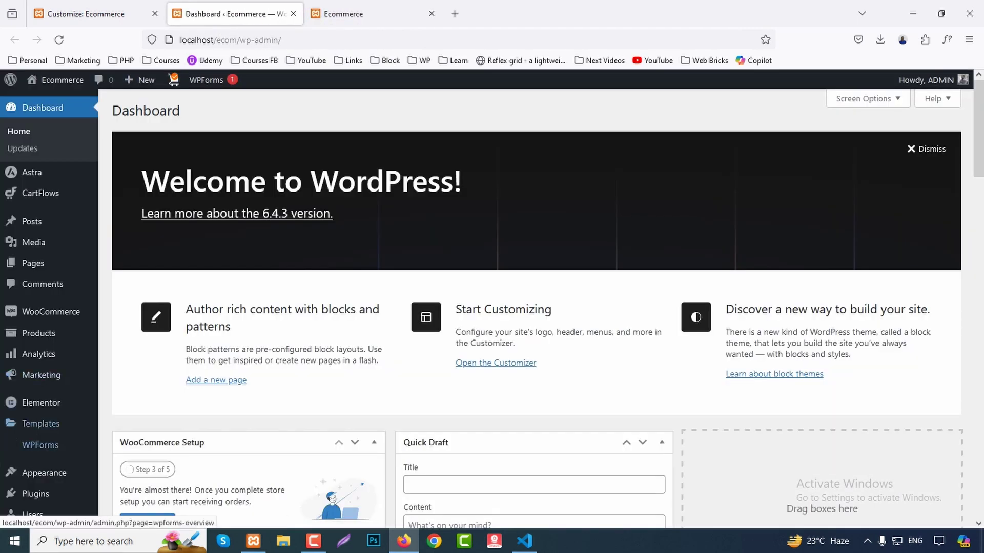
mouse_move(44, 473)
click(121, 458)
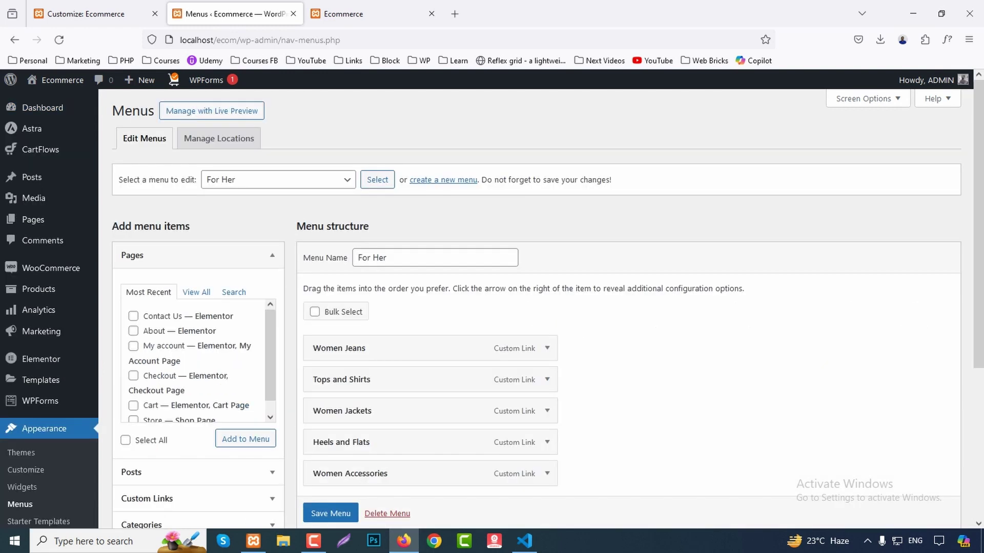
click(277, 180)
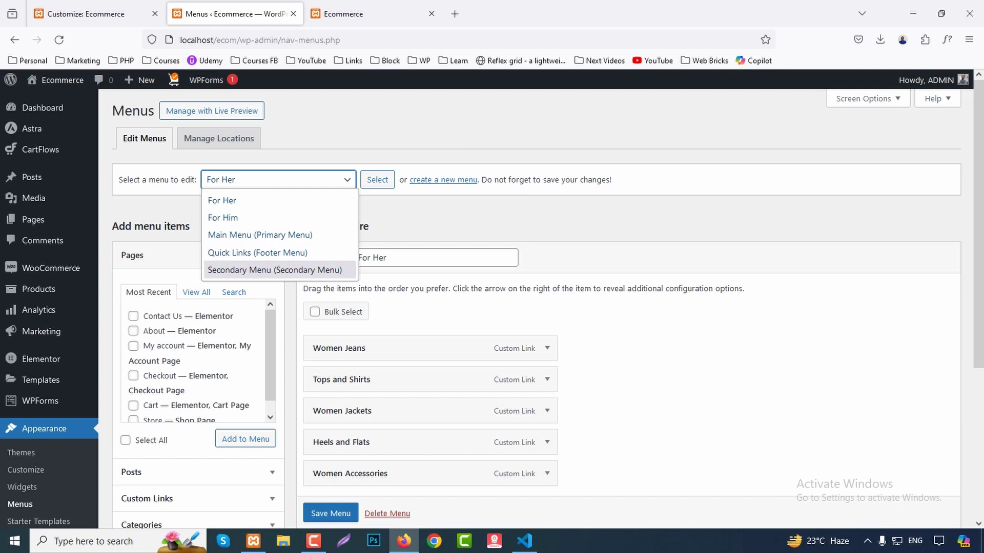
Back in the Customizer, open the Primary Header row settings showing 70 px height.
click(86, 14)
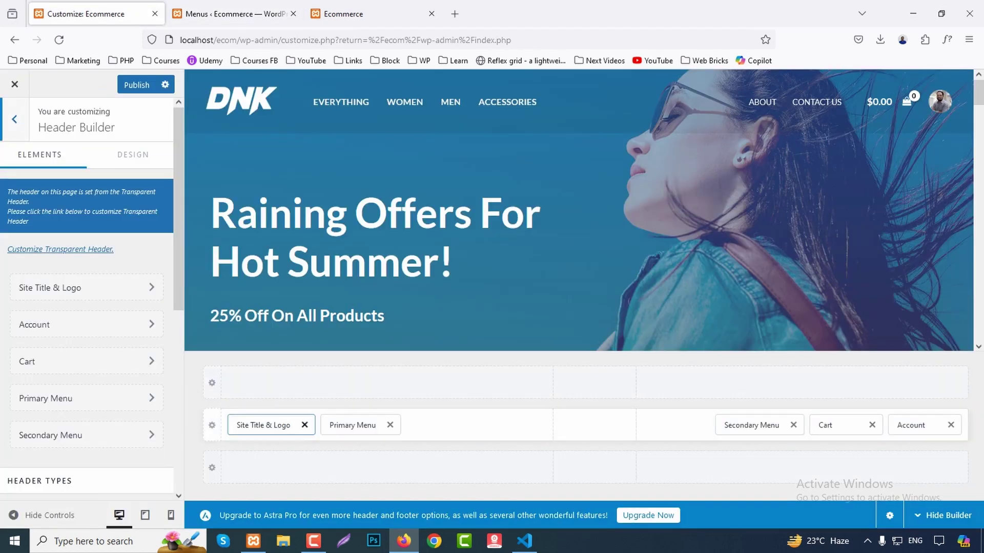
click(353, 425)
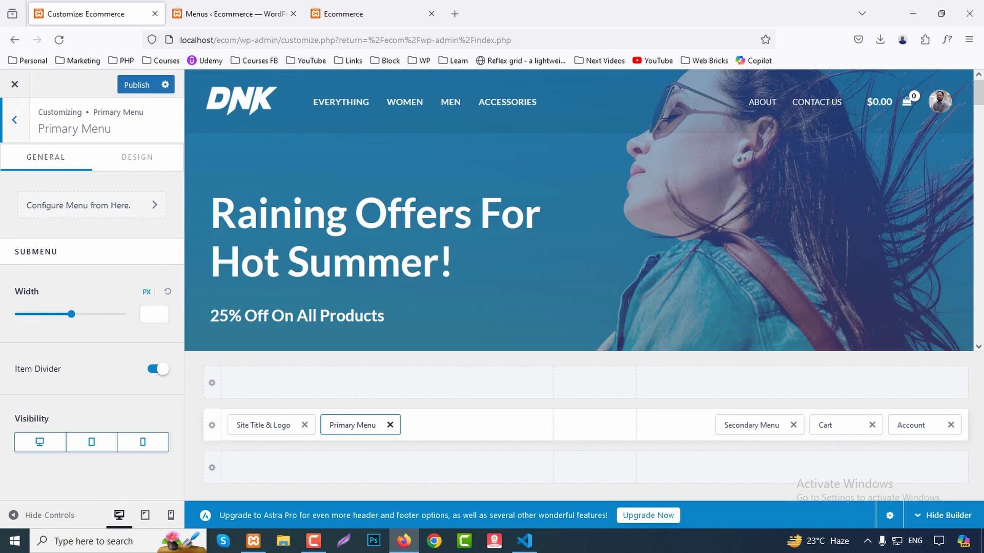
drag(359, 425, 357, 425)
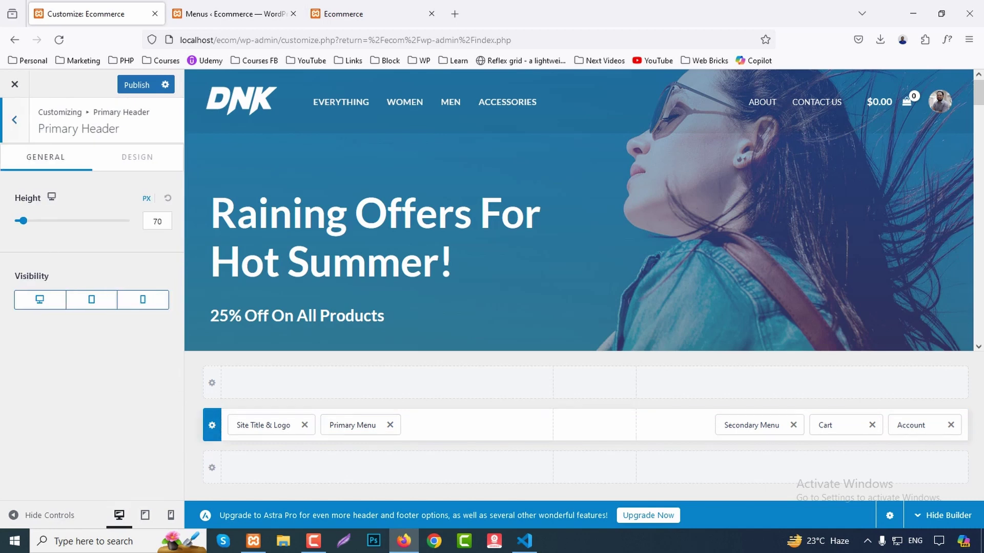
click(136, 157)
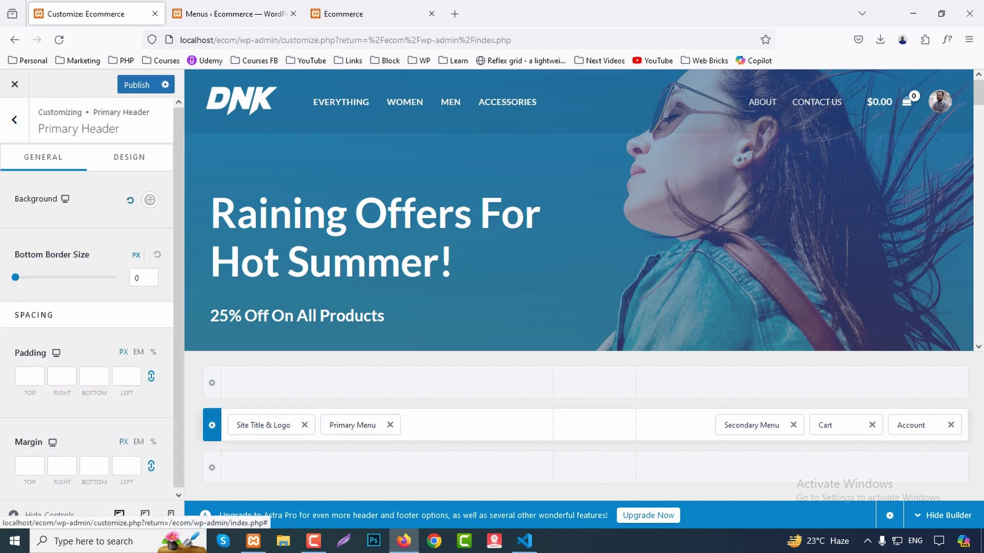
click(45, 157)
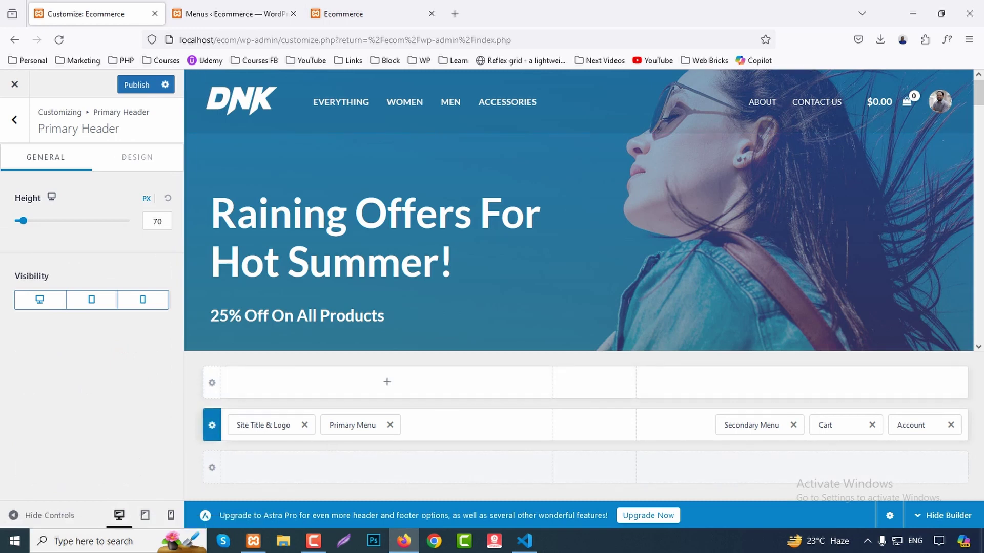
click(387, 382)
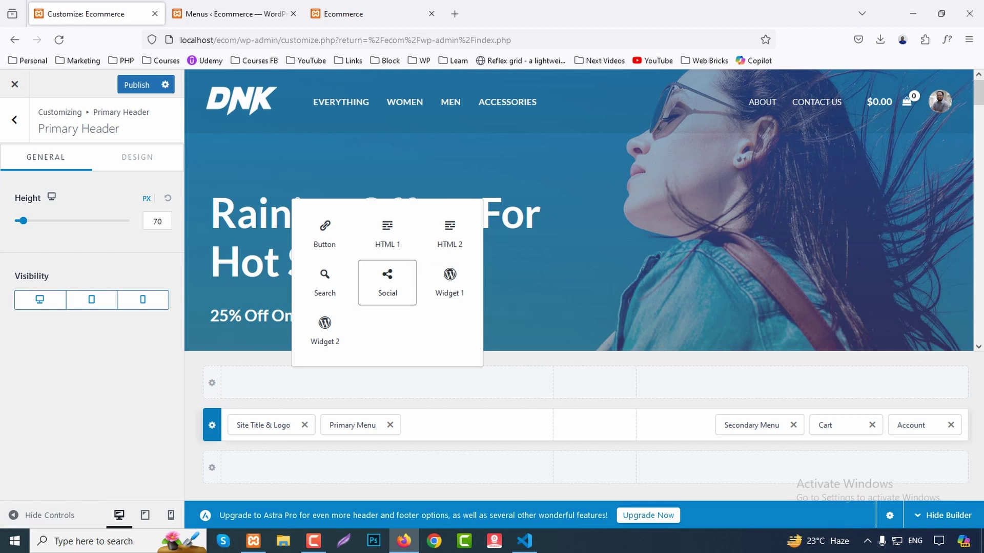
Add labelled Facebook, Twitter and Instagram icons to the above-header left in white.
click(387, 282)
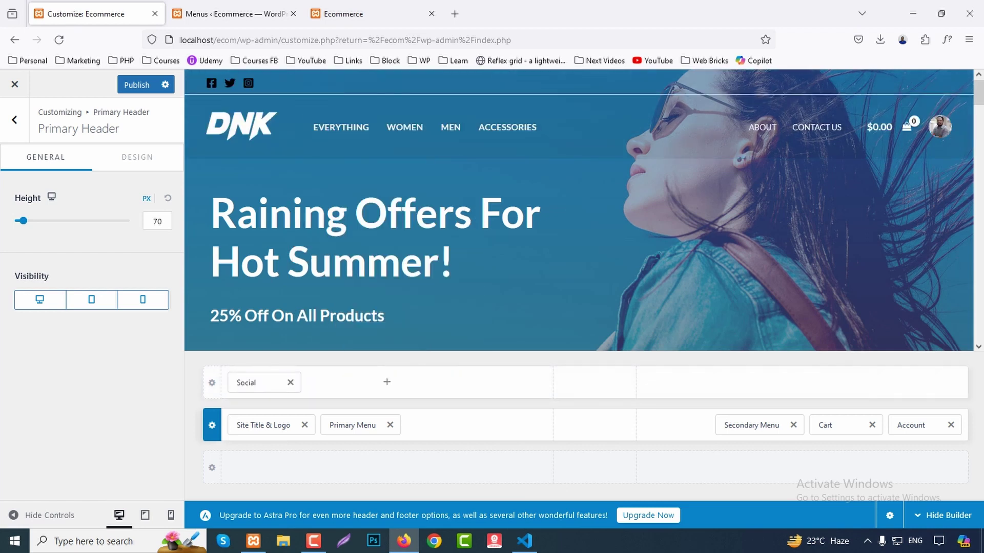
click(256, 383)
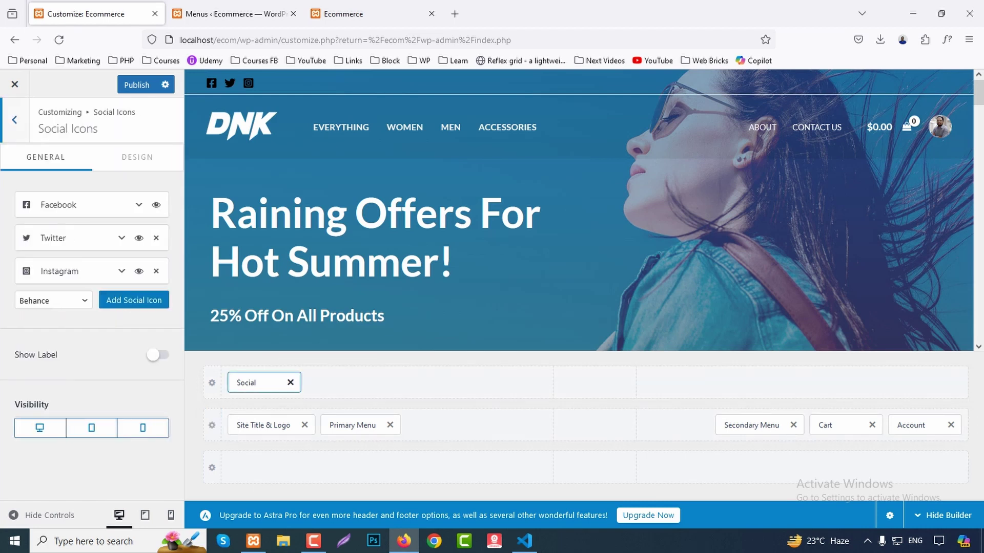
click(54, 300)
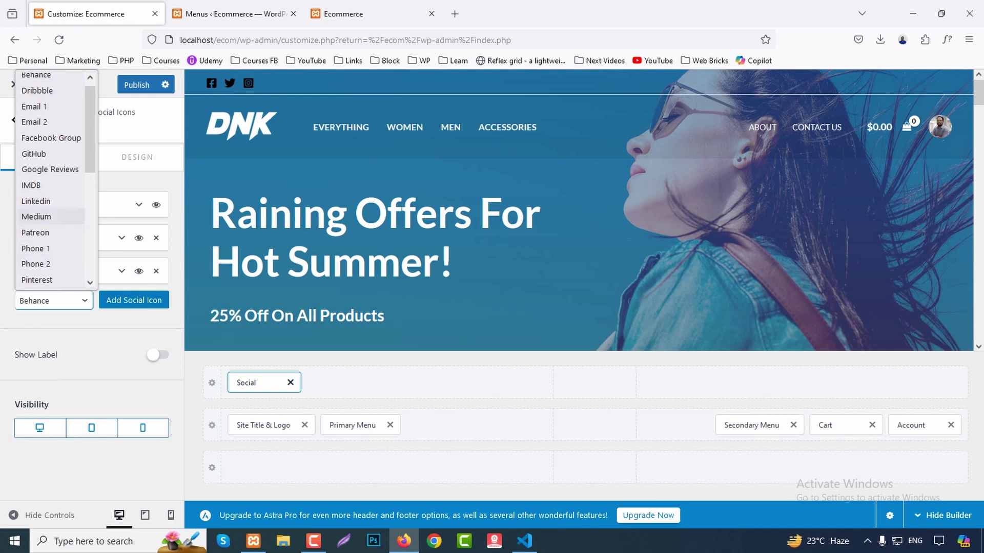
key(Escape)
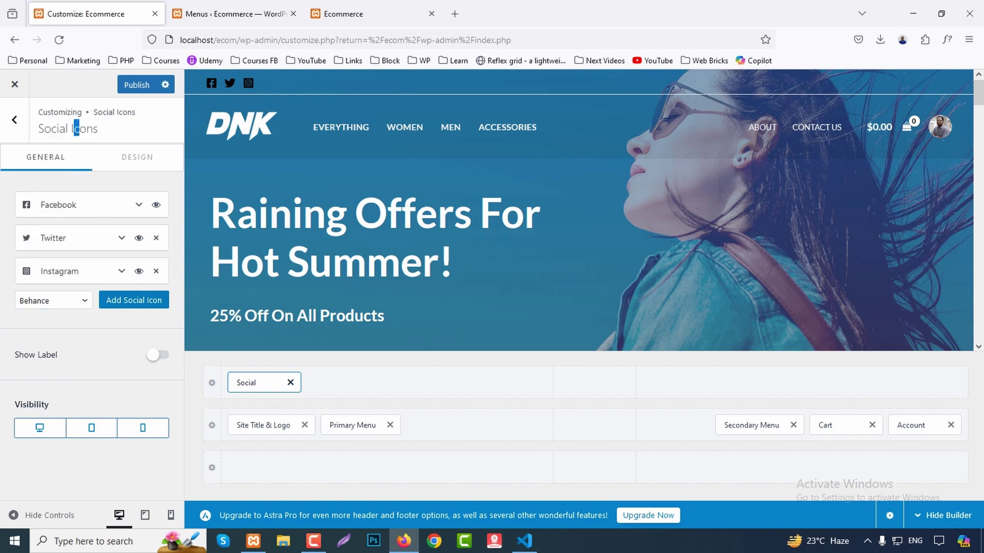
click(157, 354)
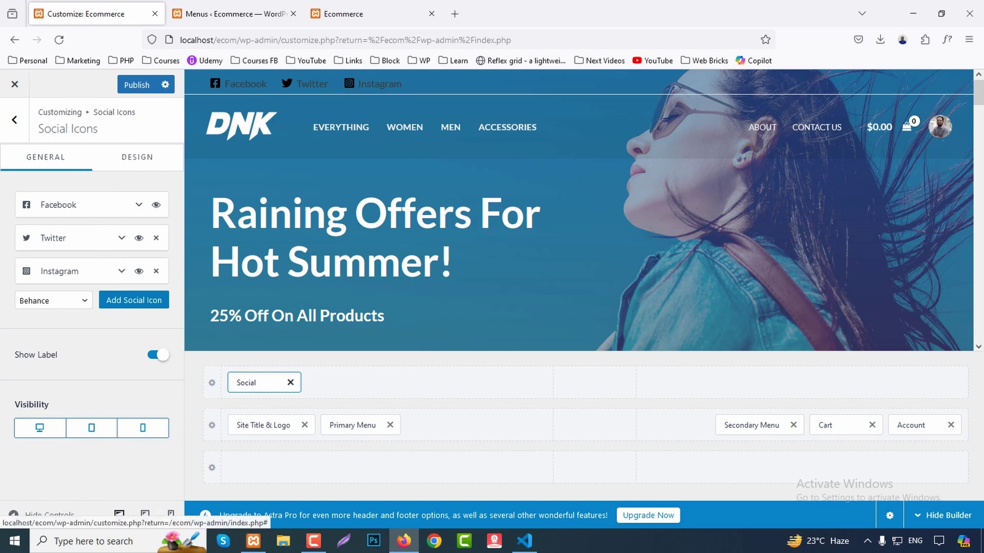
click(133, 156)
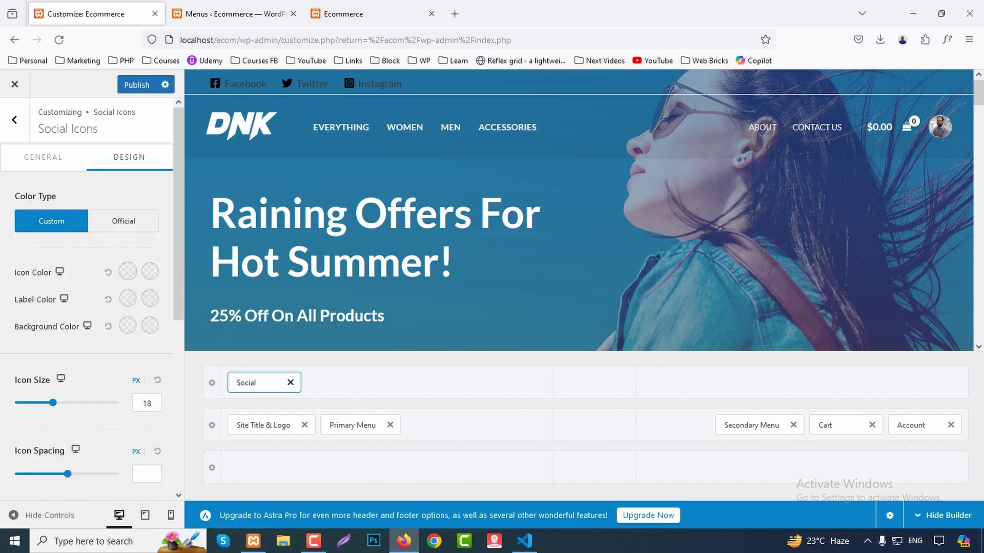
click(127, 271)
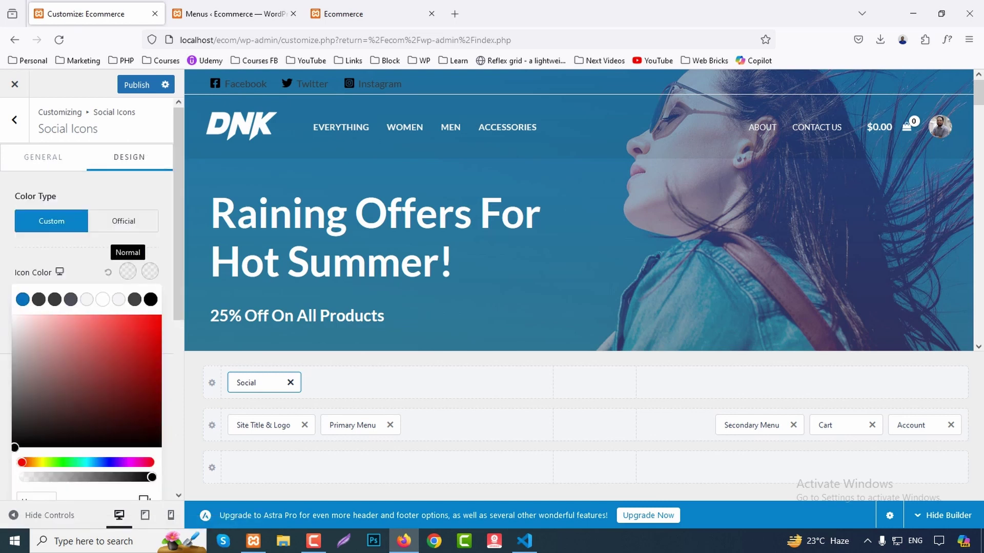
click(118, 299)
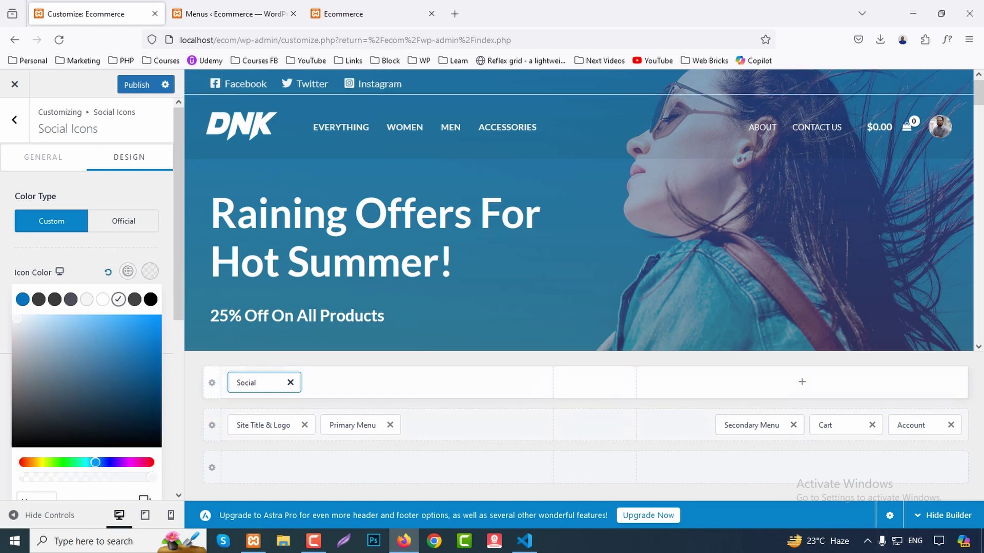
click(802, 382)
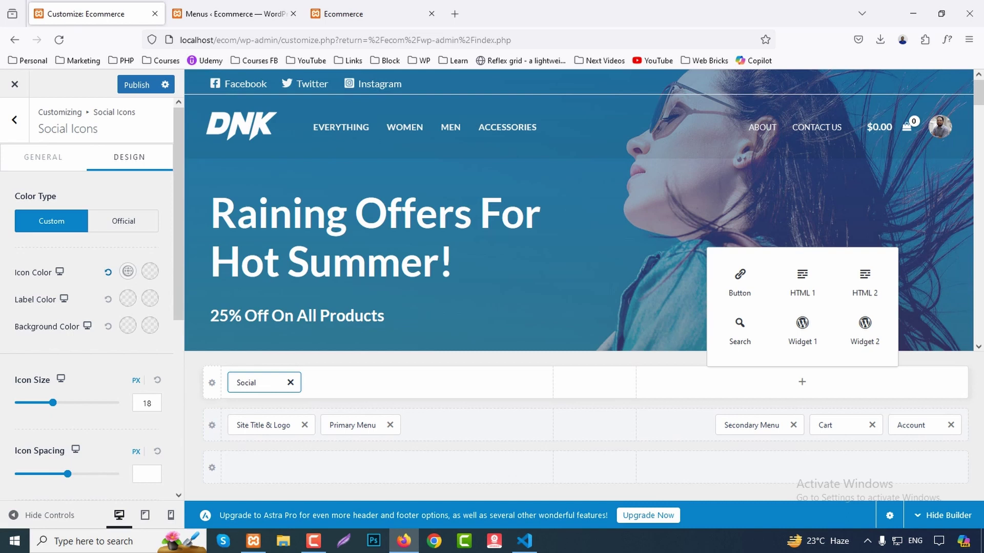
Add a 'Call Us' button with the phone number to the above-header right, opening in a new tab.
click(739, 282)
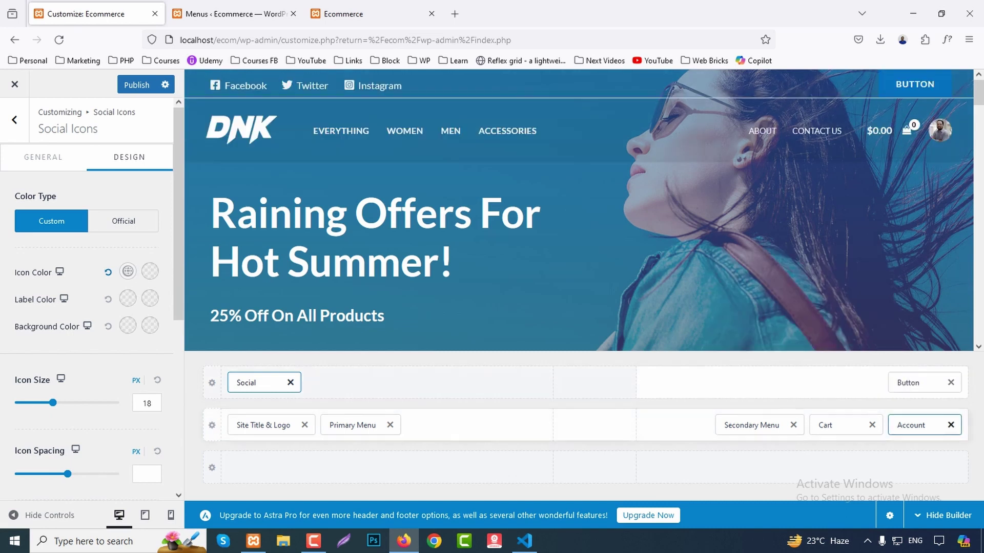
click(907, 383)
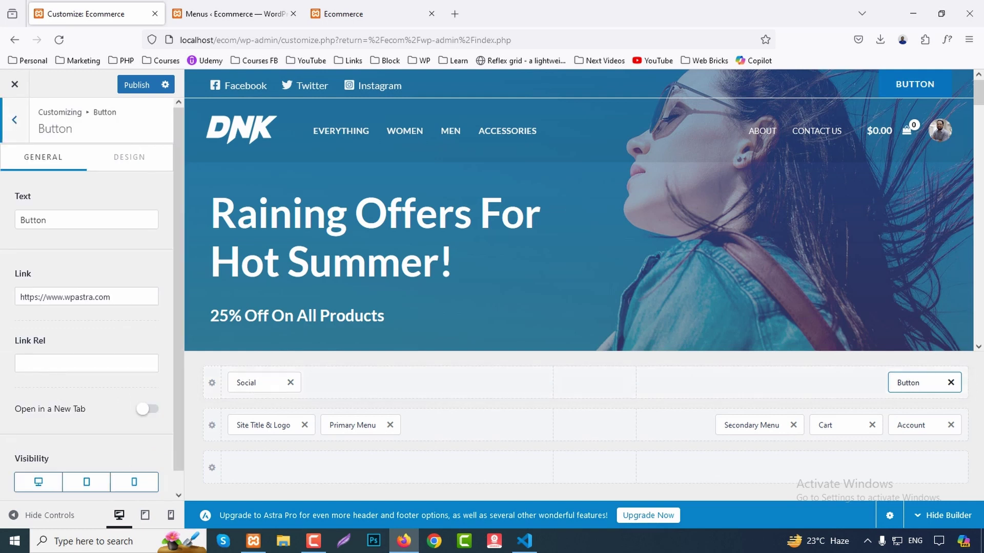
double_click(33, 220)
text(Ca)
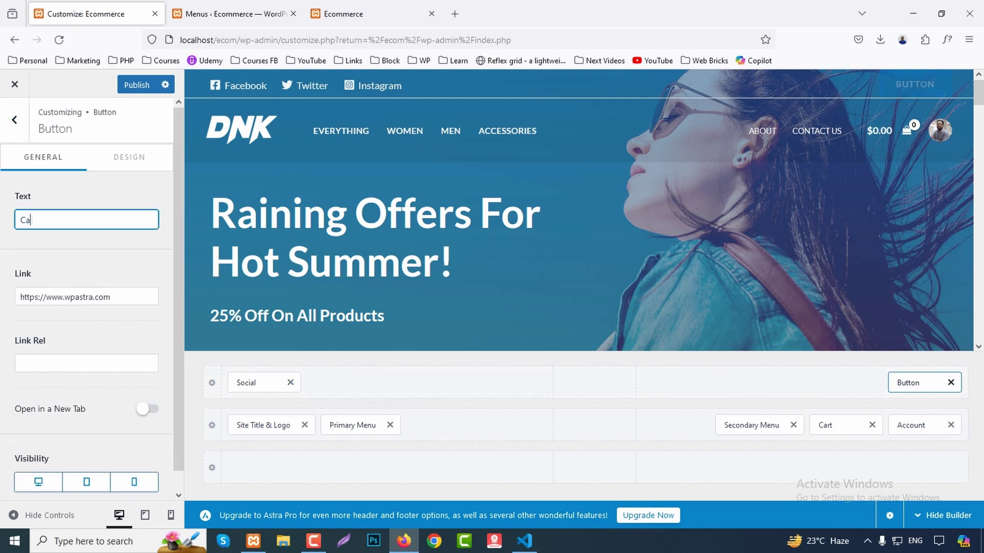
text(ll Us: 1234 567890)
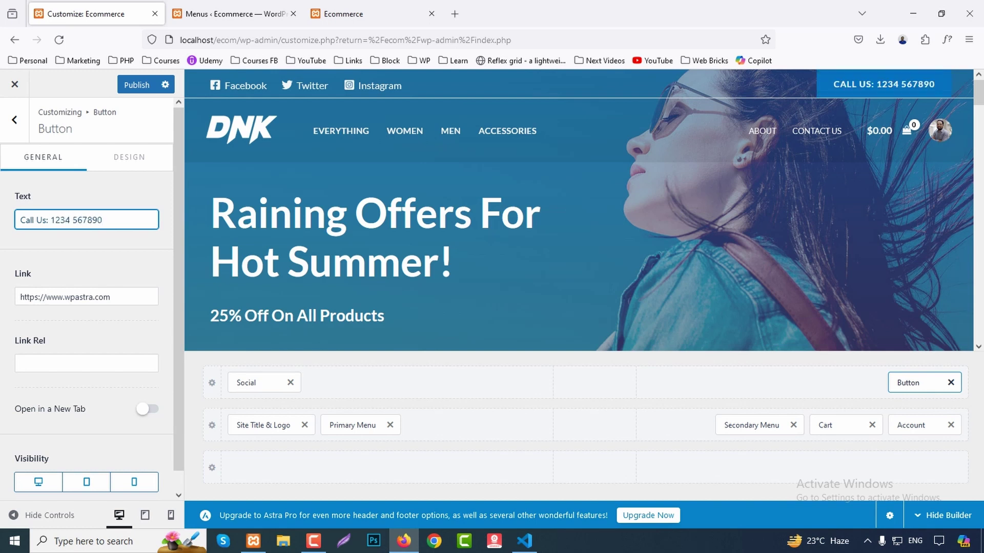
key(Tab)
key(BackSpace)
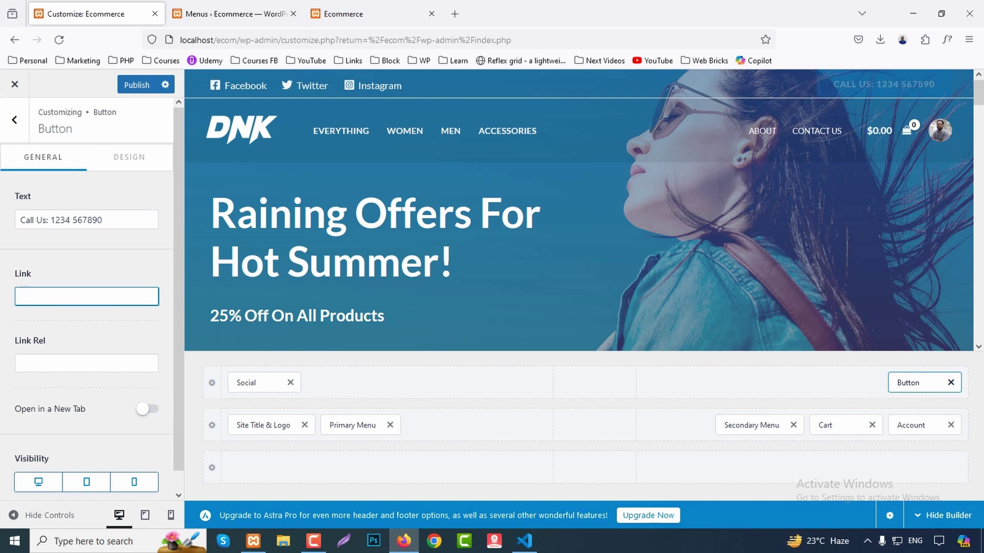
click(147, 409)
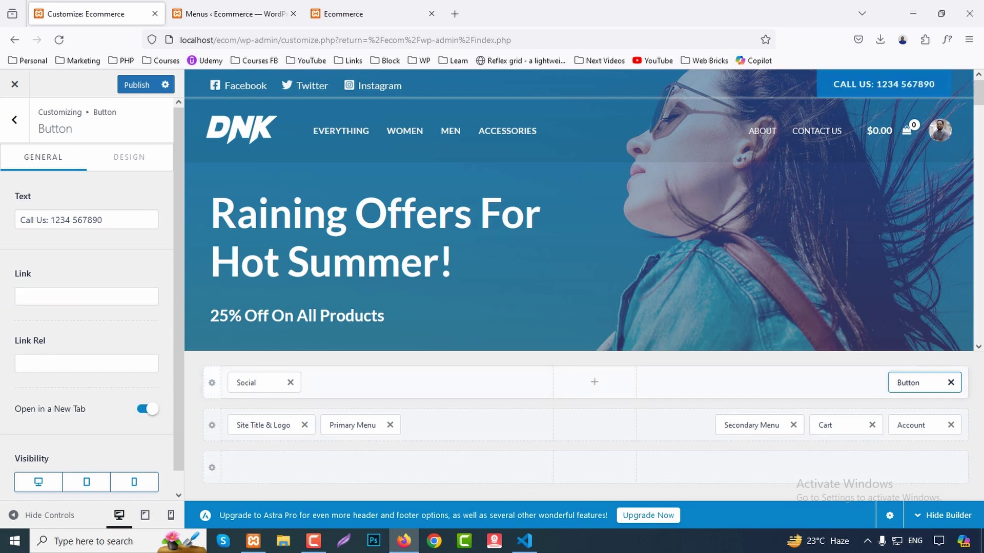
Set the above-header bar height to 62 px.
click(212, 383)
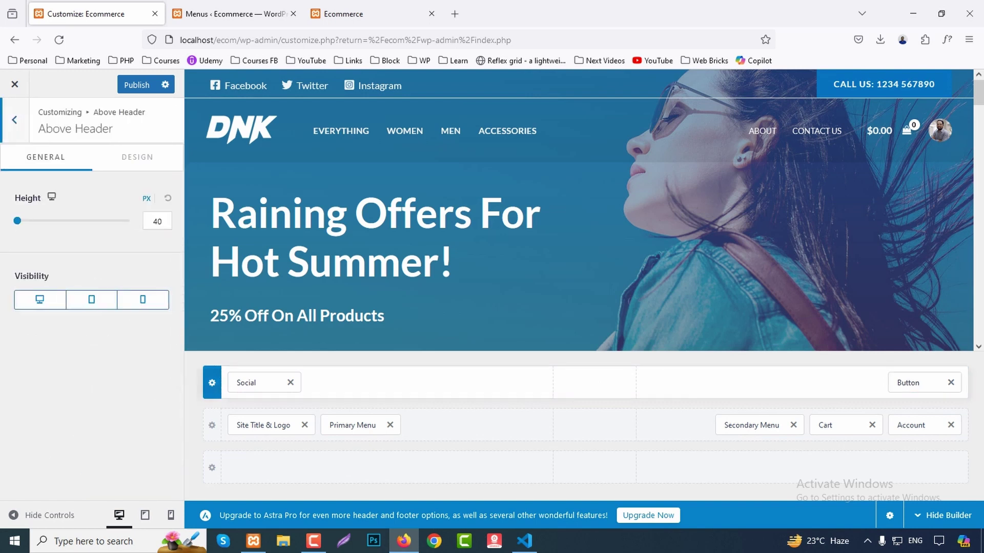
key(BackSpace)
key(BackSpace)
text(61)
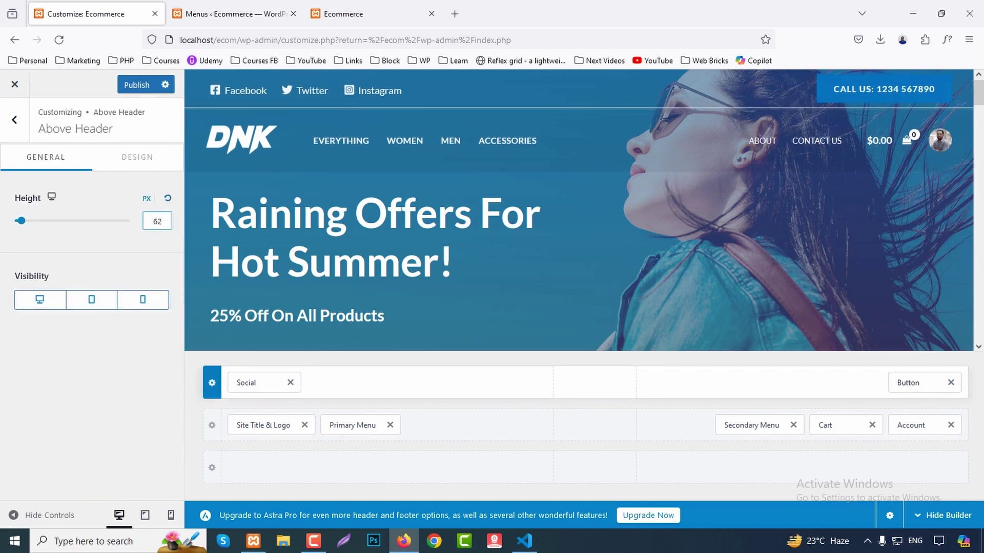
key(Up)
key(Up)
key(Up)
key(Up)
key(Up)
key(Up)
key(Up)
key(Up)
key(Up)
key(Up)
key(Up)
key(Up)
key(Up)
key(Up)
key(Up)
key(Up)
key(Up)
key(Up)
key(Up)
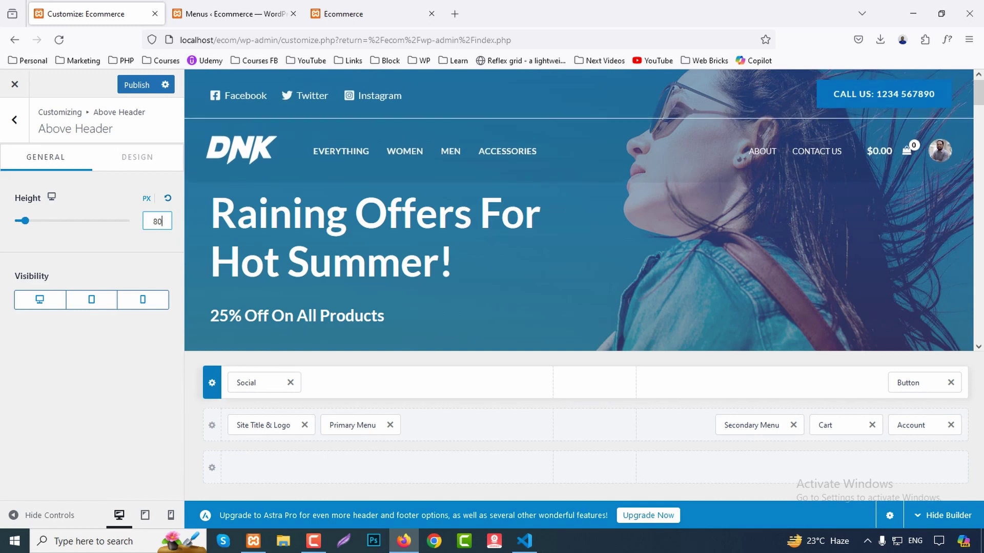
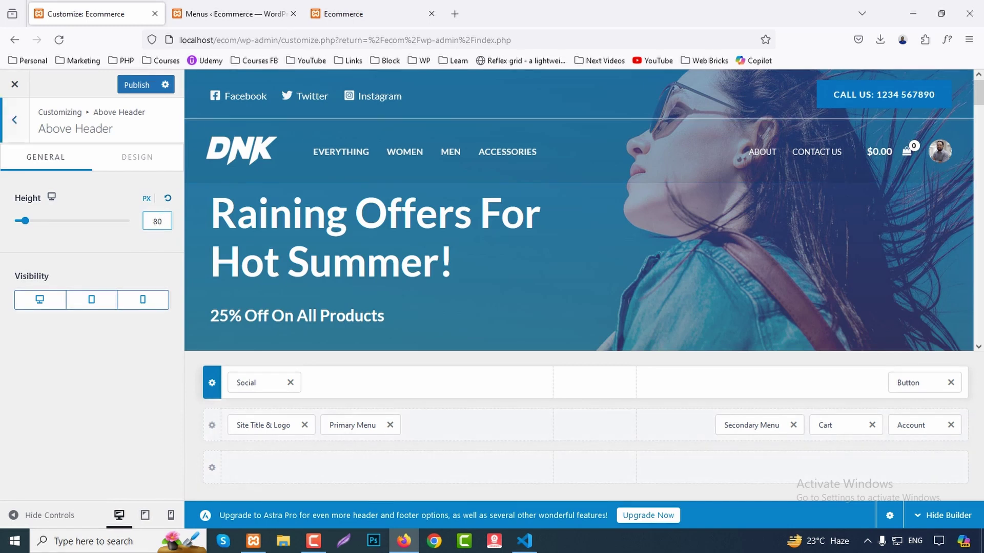
Place the breadcrumb After the header with a » separator and centred alignment, then go to Menus.
click(14, 119)
scroll(87, 297, down, 4)
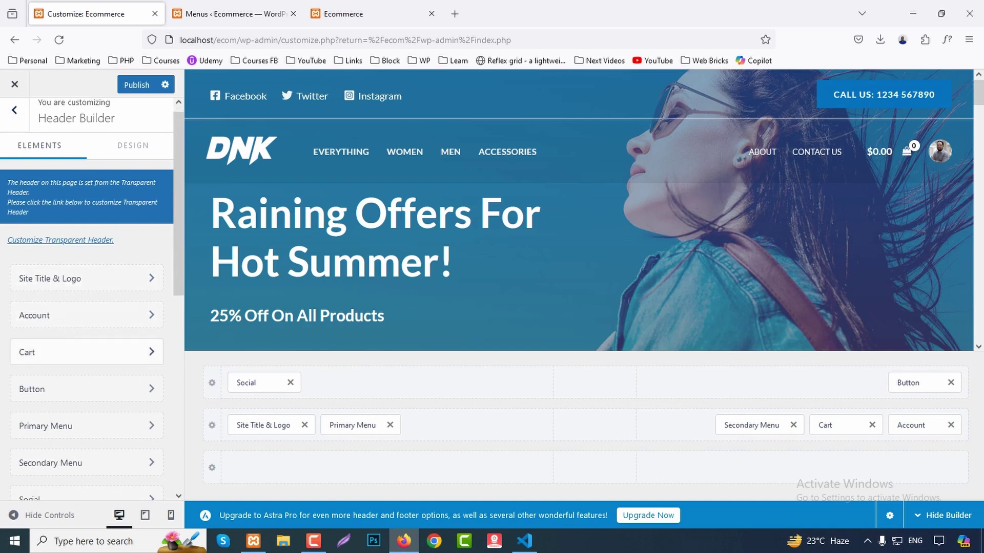
scroll(87, 297, up, 4)
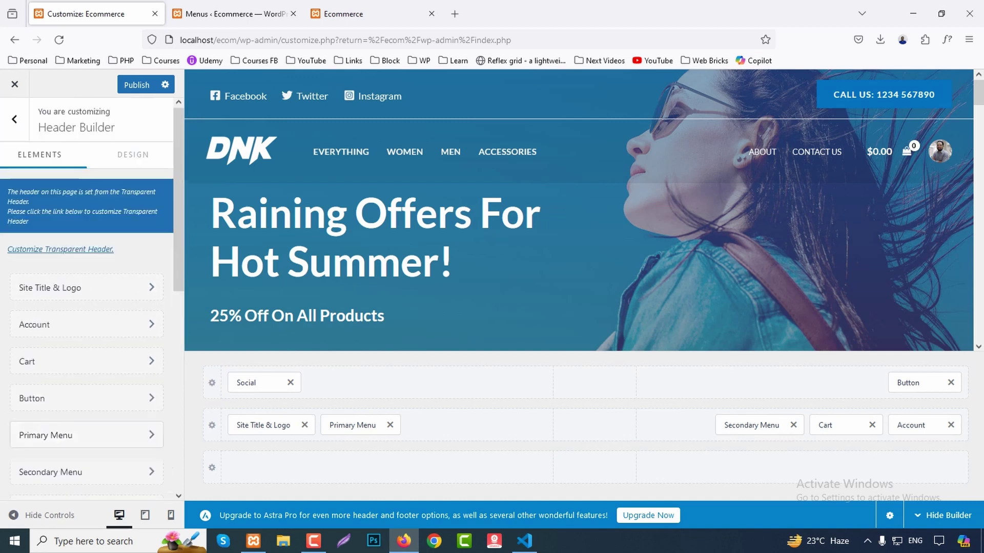
click(14, 120)
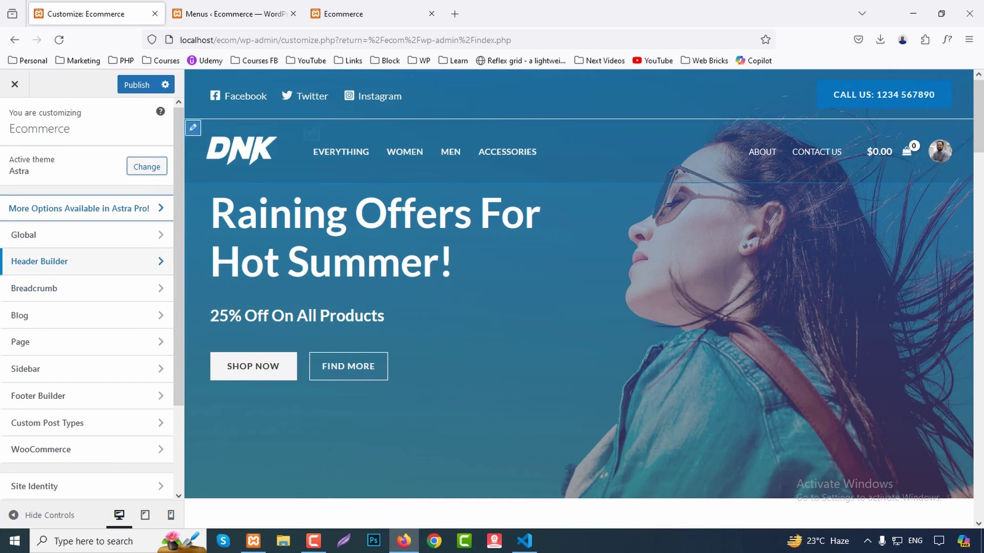
click(34, 289)
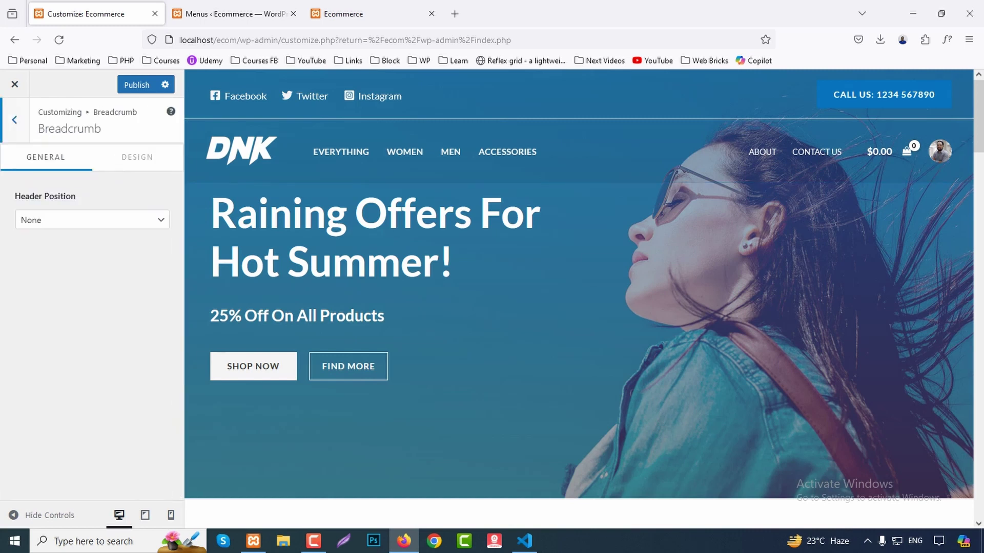
click(88, 220)
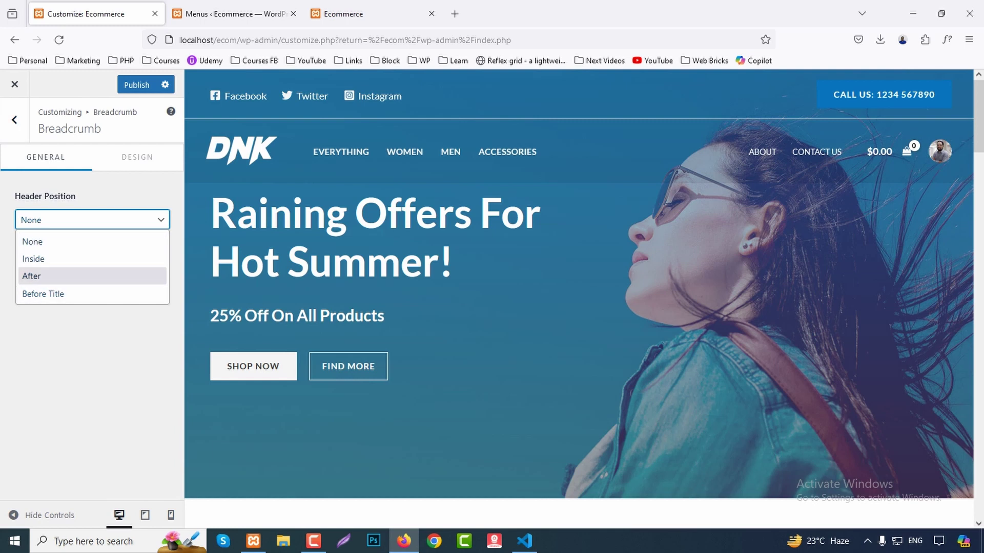
click(32, 275)
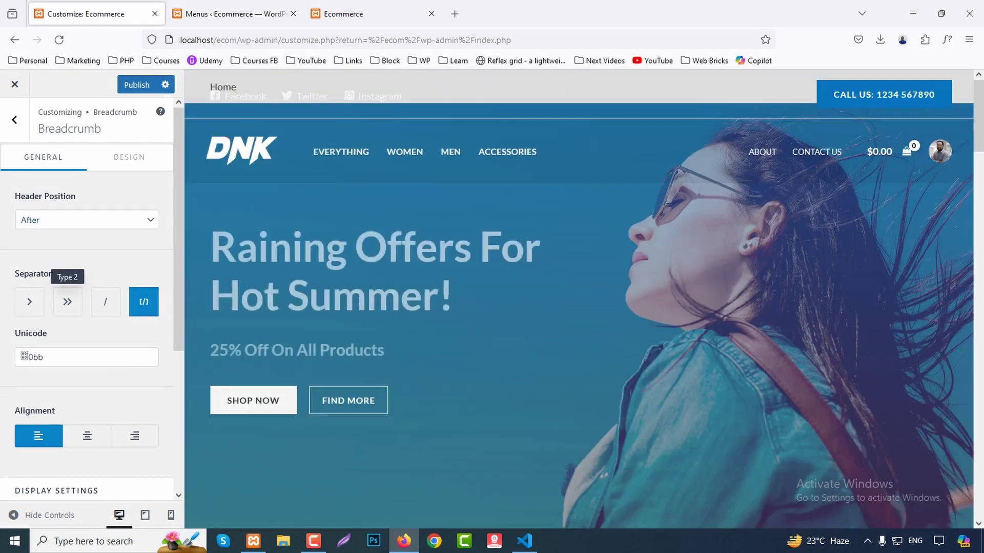
click(68, 301)
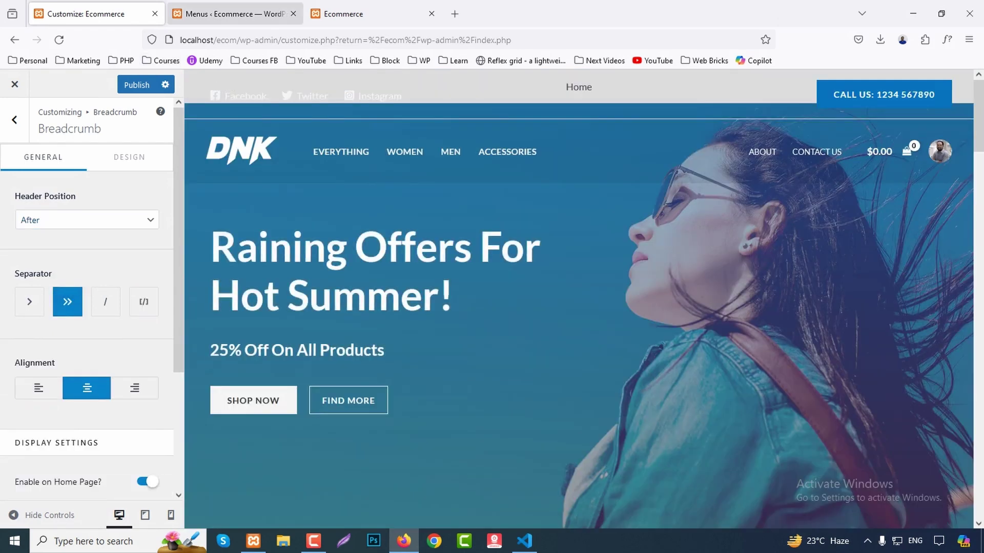
click(230, 14)
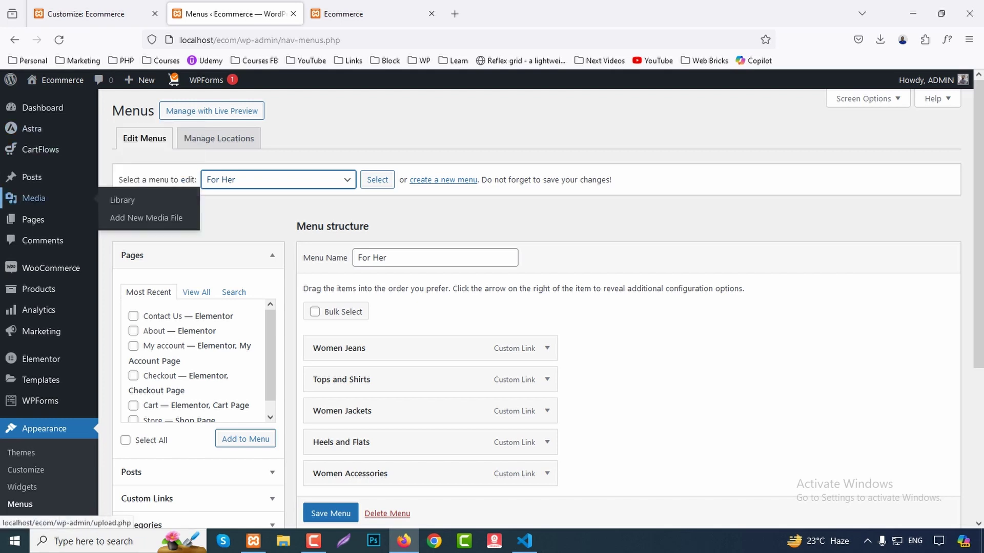
Glance at the All Pages list, then return to the Customizer's top-level Astra settings.
click(33, 198)
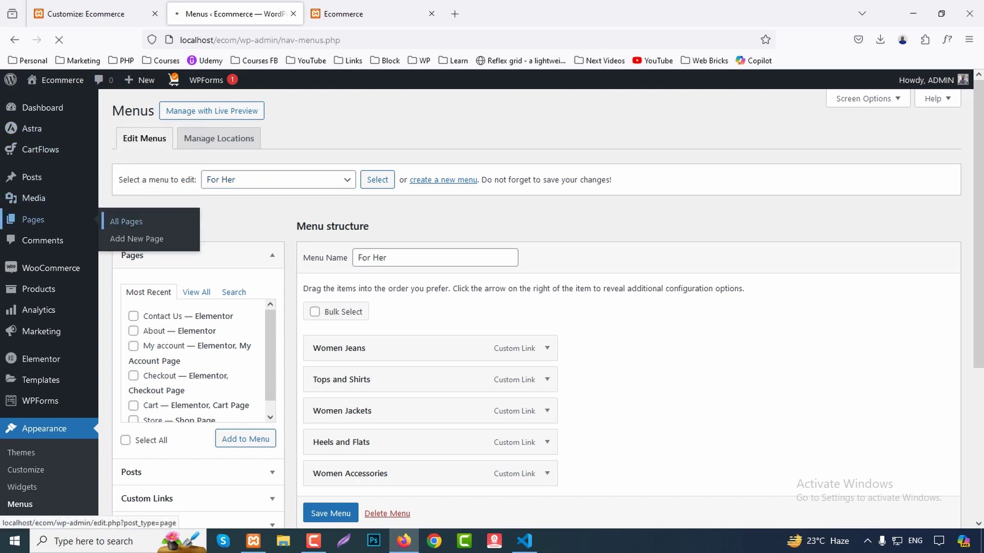
click(126, 221)
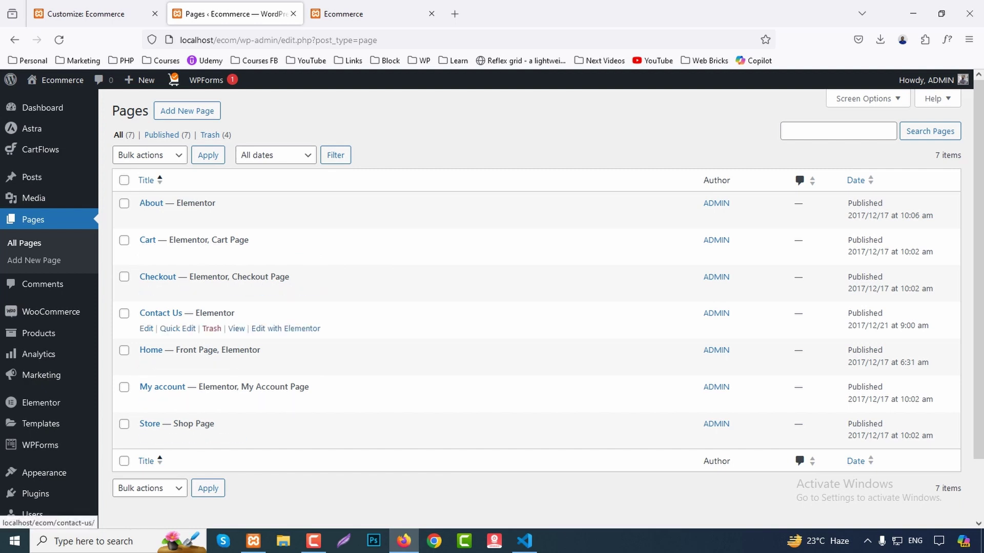
key(ctrl+shift+Tab)
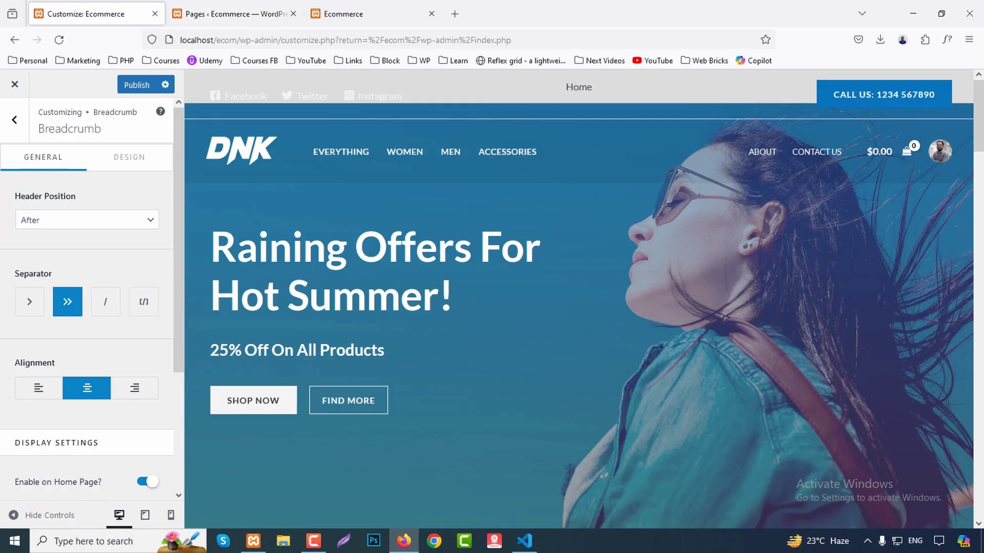
key(Escape)
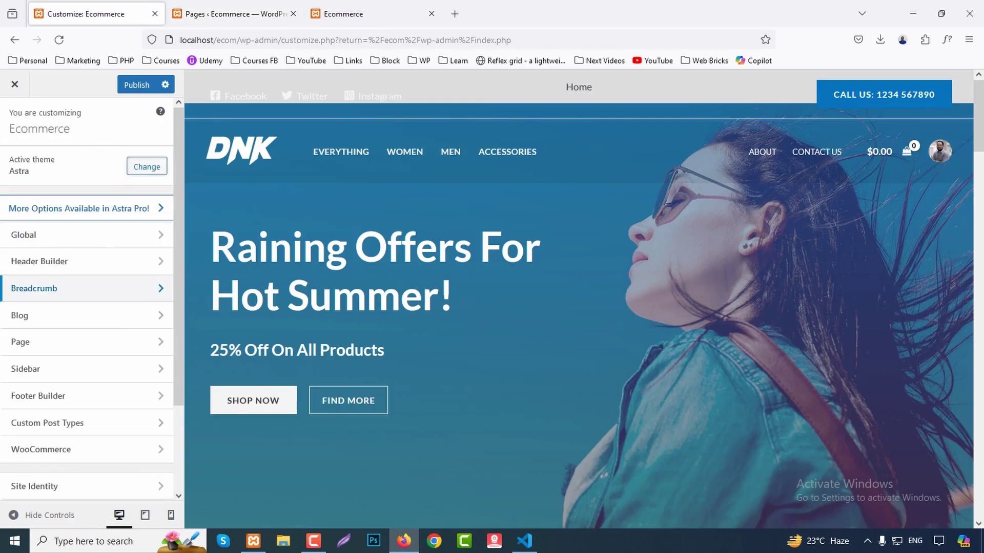
click(31, 315)
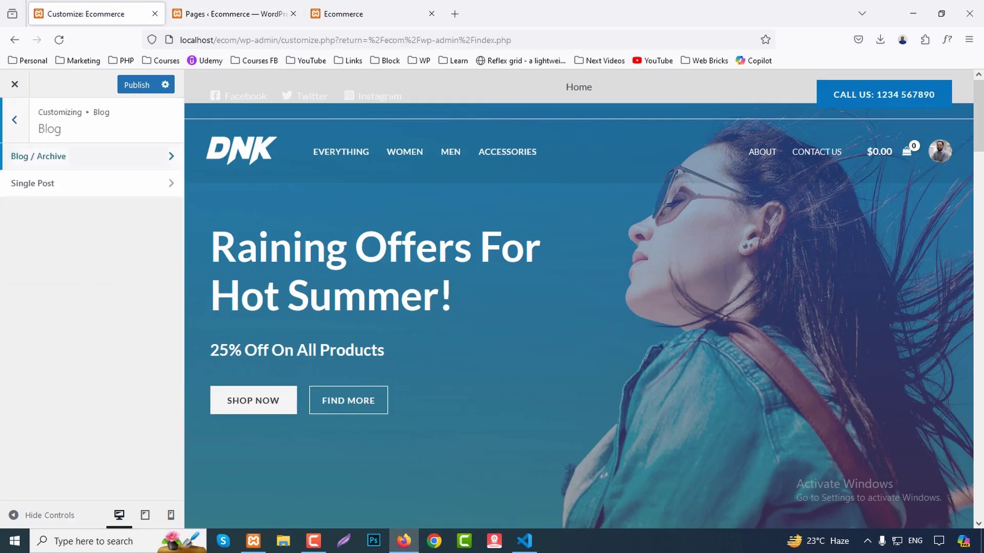
click(39, 157)
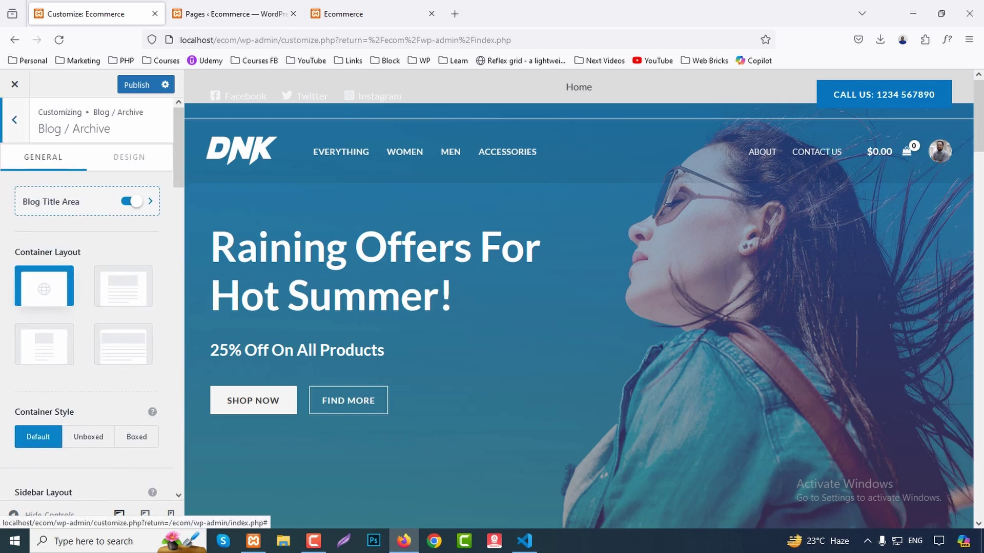
click(123, 286)
click(44, 286)
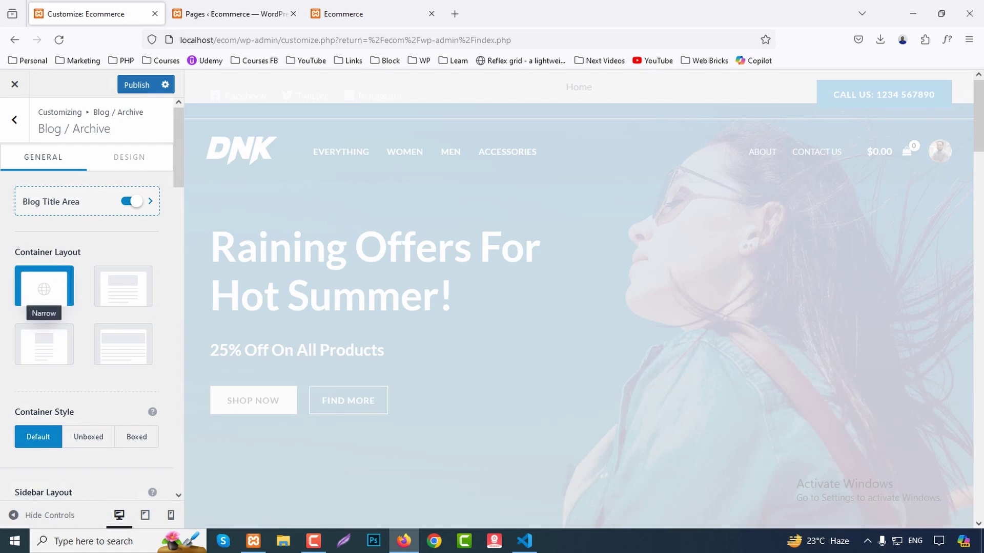
scroll(44, 333, down, 3)
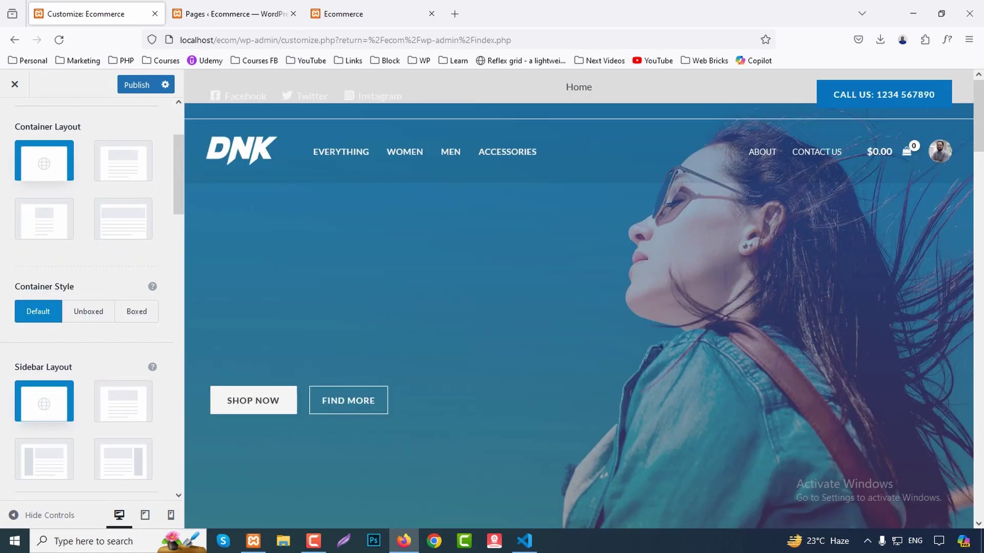
scroll(123, 349, down, 2)
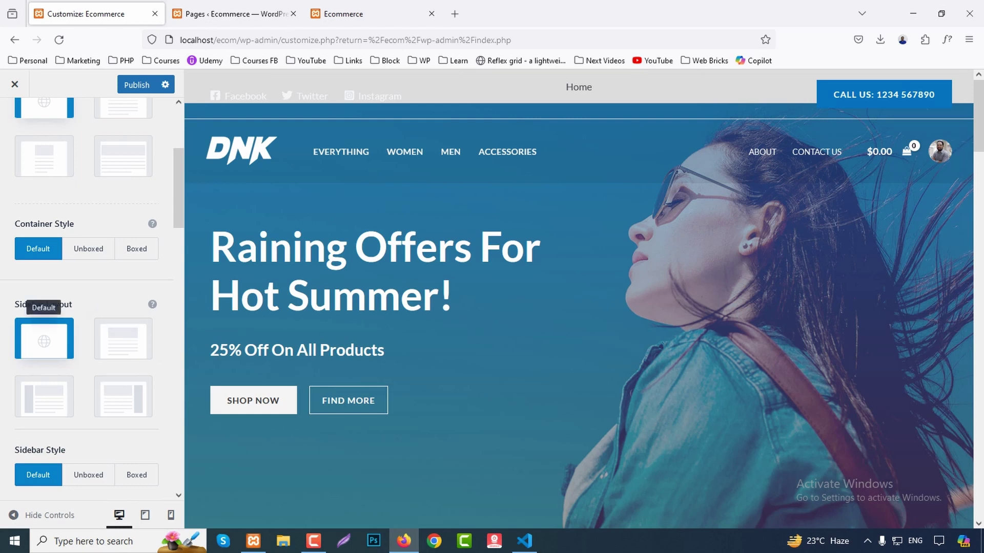
scroll(44, 338, down, 6)
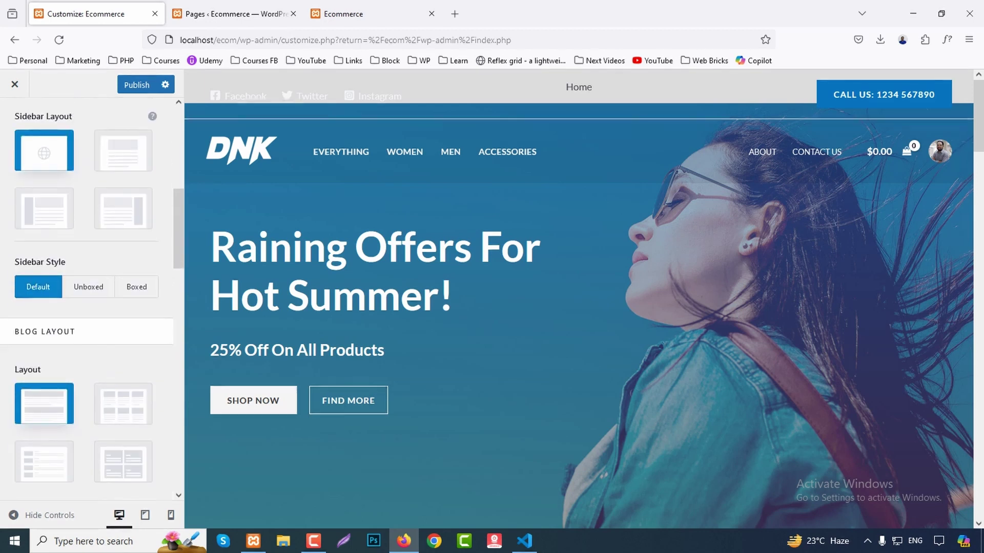
click(231, 14)
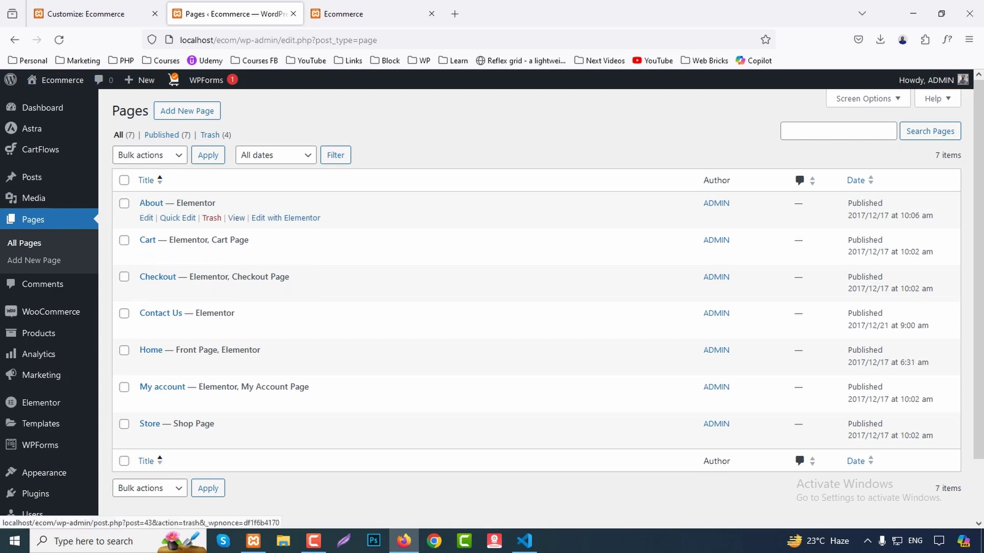
middle_click(32, 177)
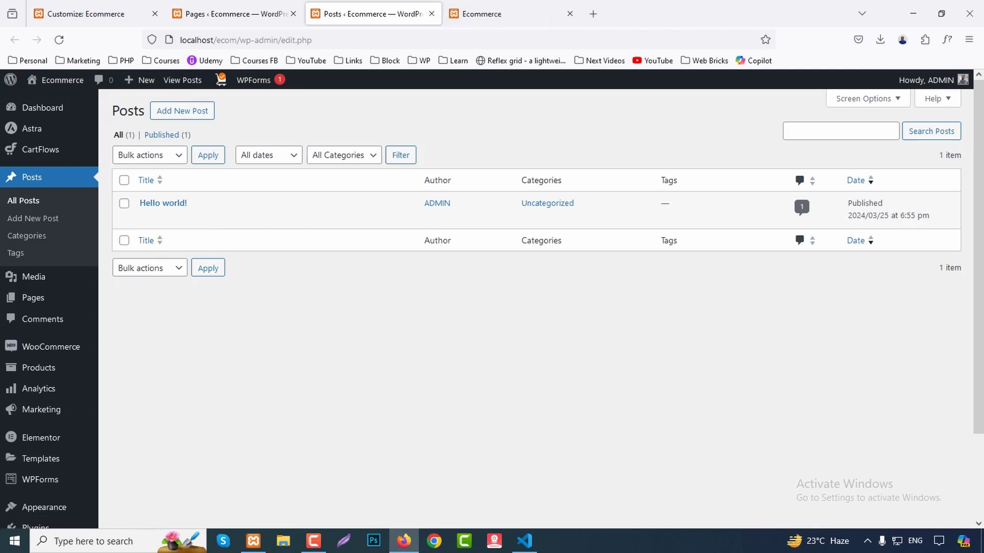
key(ctrl+w)
key(ctrl+Page_Up)
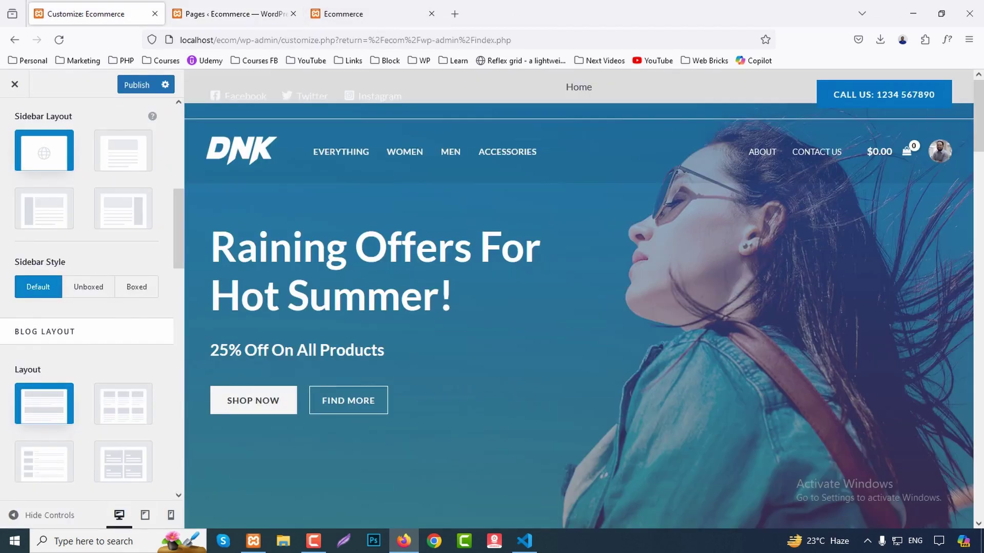
scroll(87, 297, down, 3)
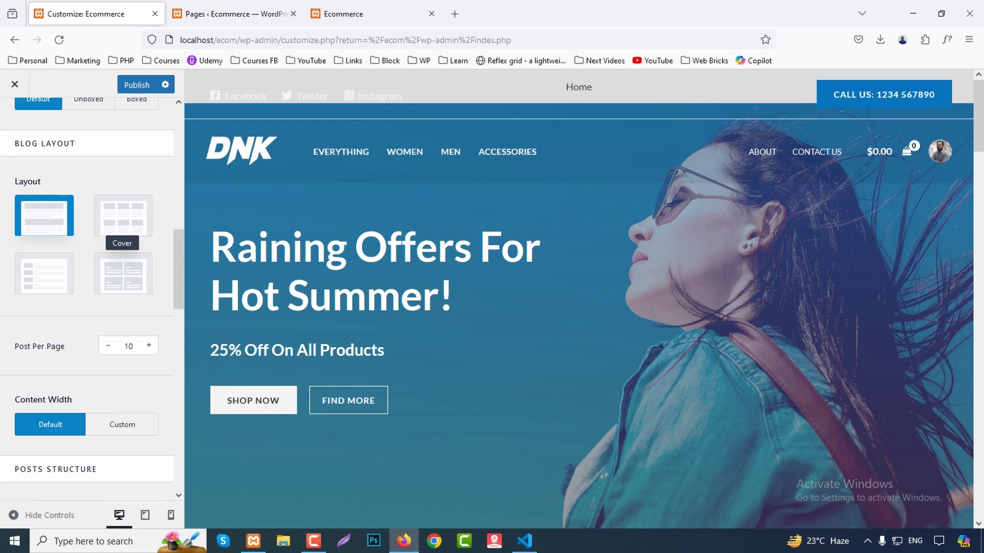
scroll(123, 230, down, 4)
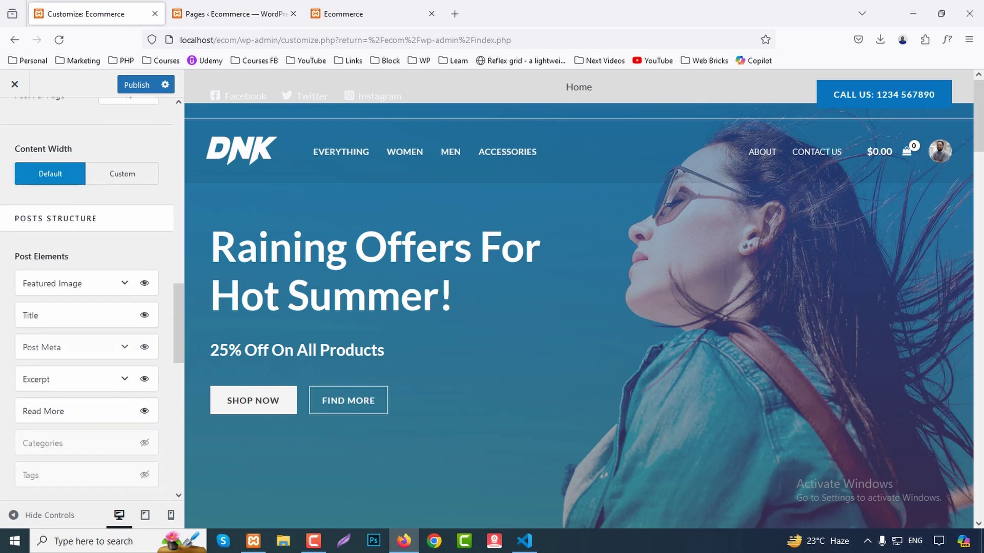
scroll(92, 295, down, 2)
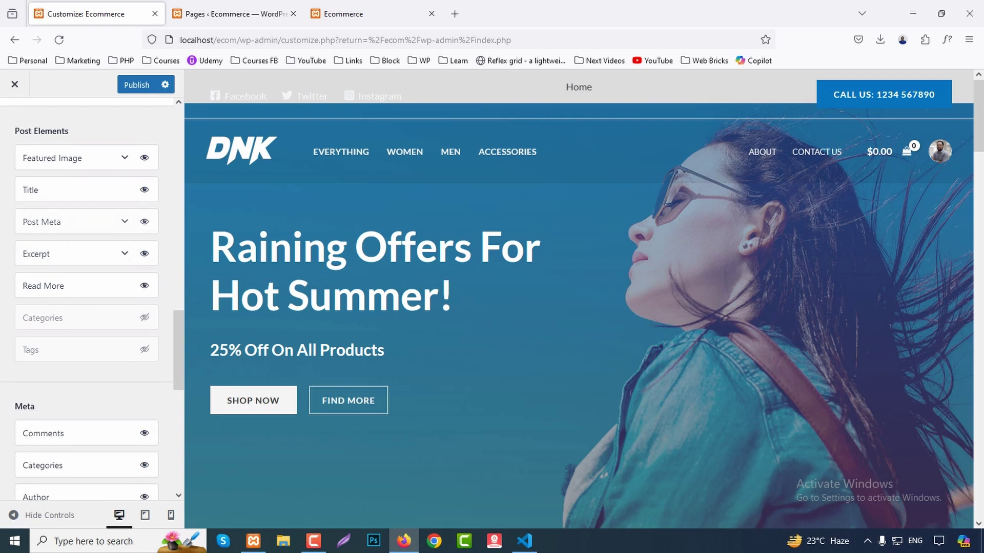
scroll(92, 297, down, 2)
scroll(93, 298, up, 10)
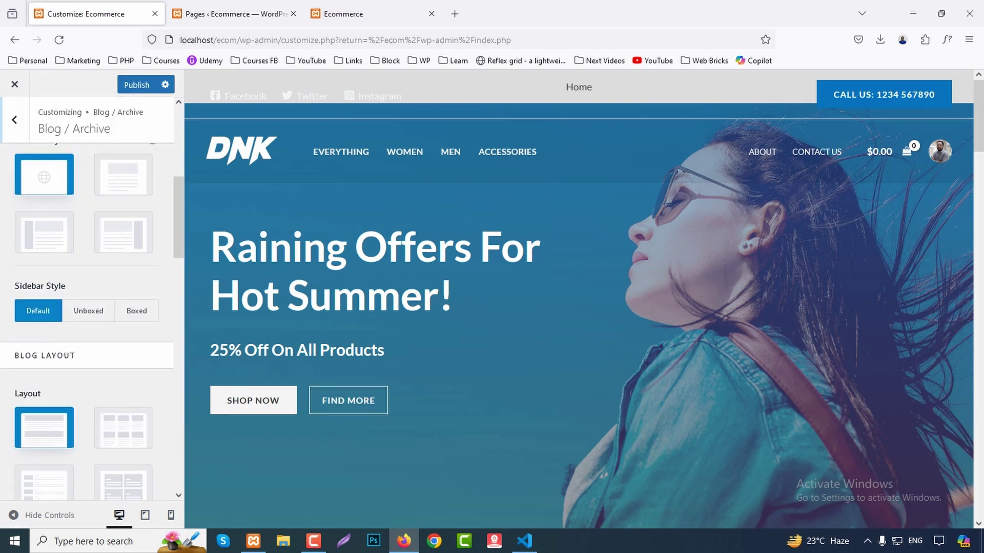
key(Escape)
click(31, 183)
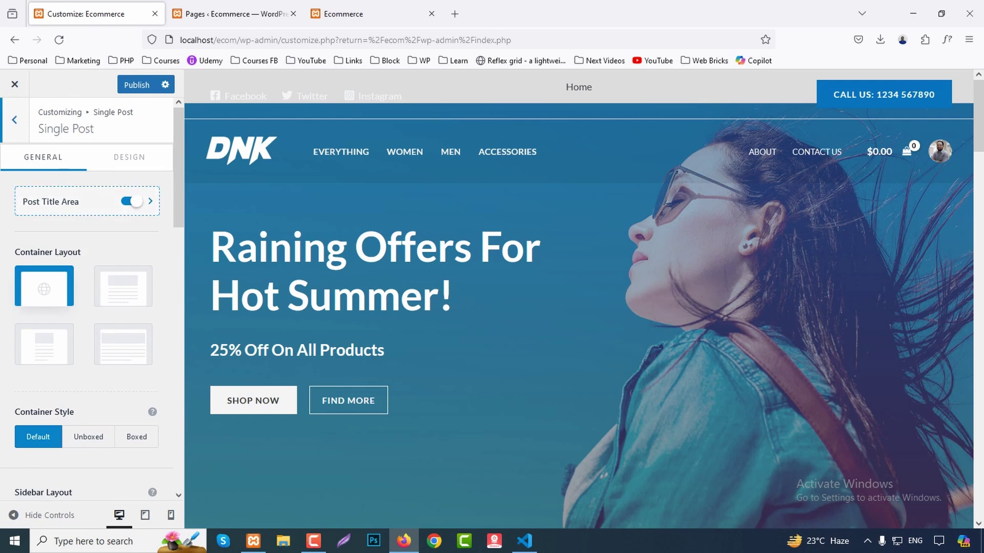
scroll(88, 297, down, 10)
scroll(93, 297, up, 10)
key(Escape)
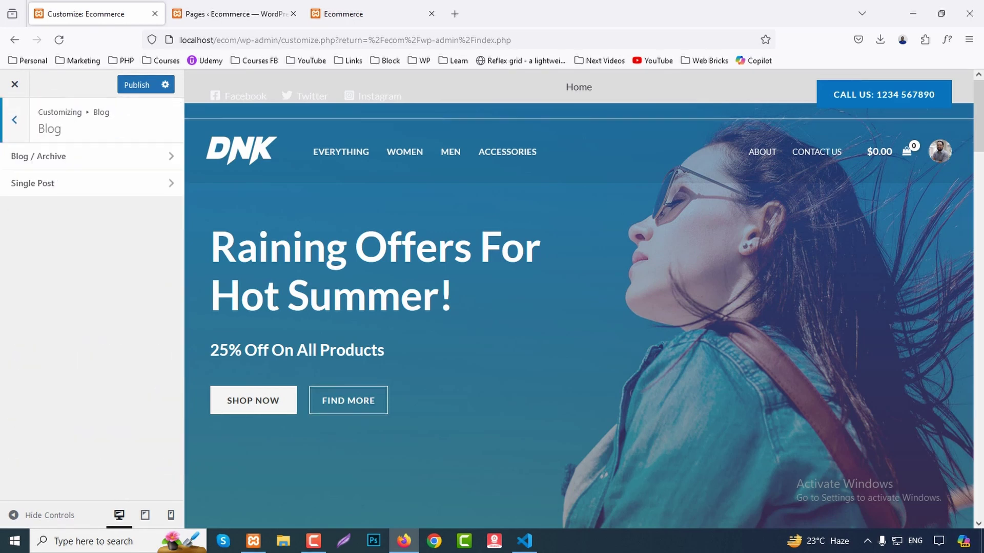
key(Escape)
scroll(87, 315, down, 2)
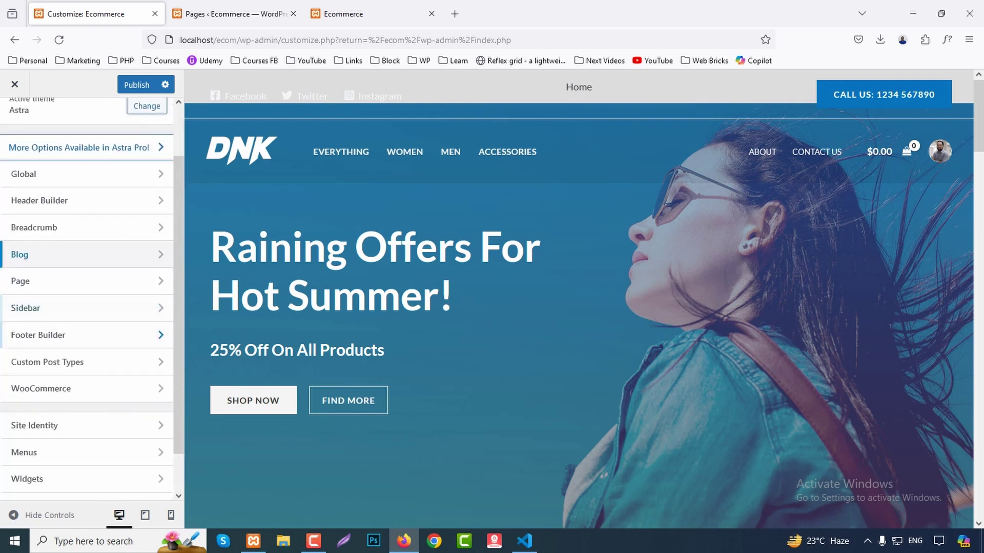
Review the single Page layout settings, leaving them at their defaults.
click(77, 279)
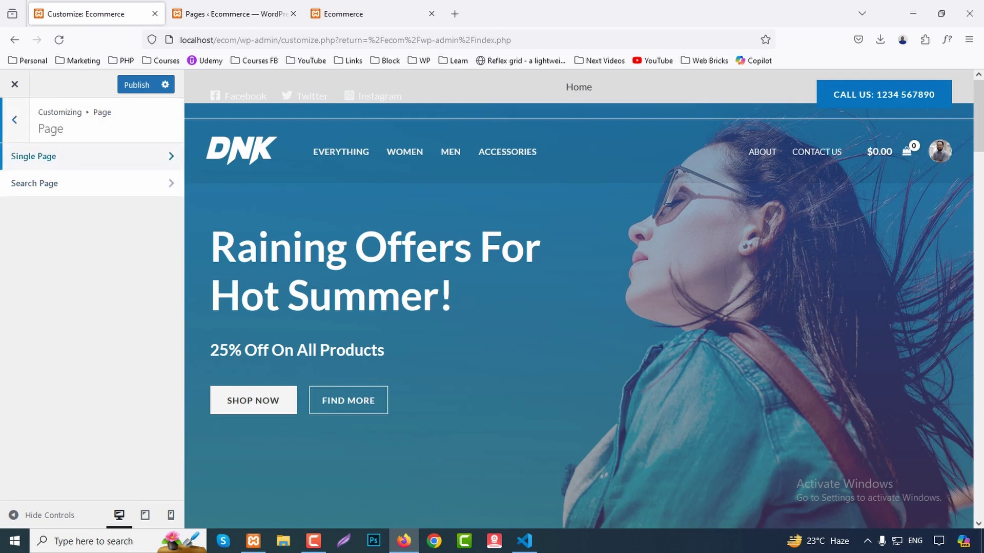
click(52, 156)
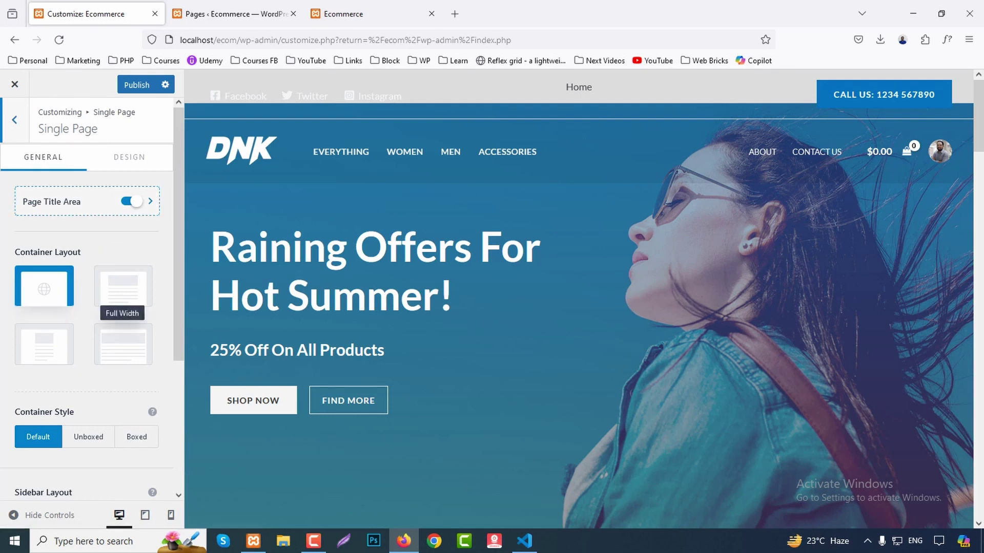
scroll(123, 292, down, 4)
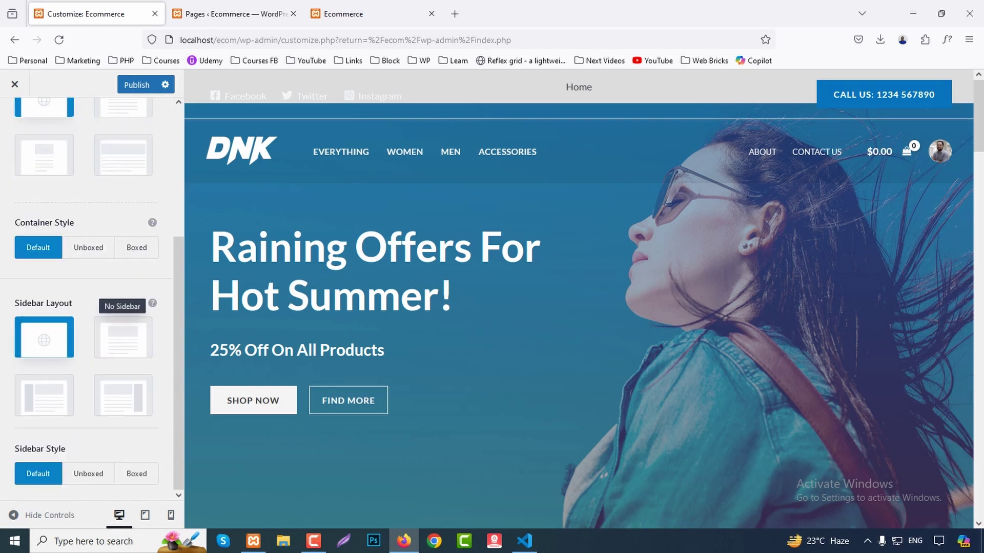
scroll(123, 328, up, 4)
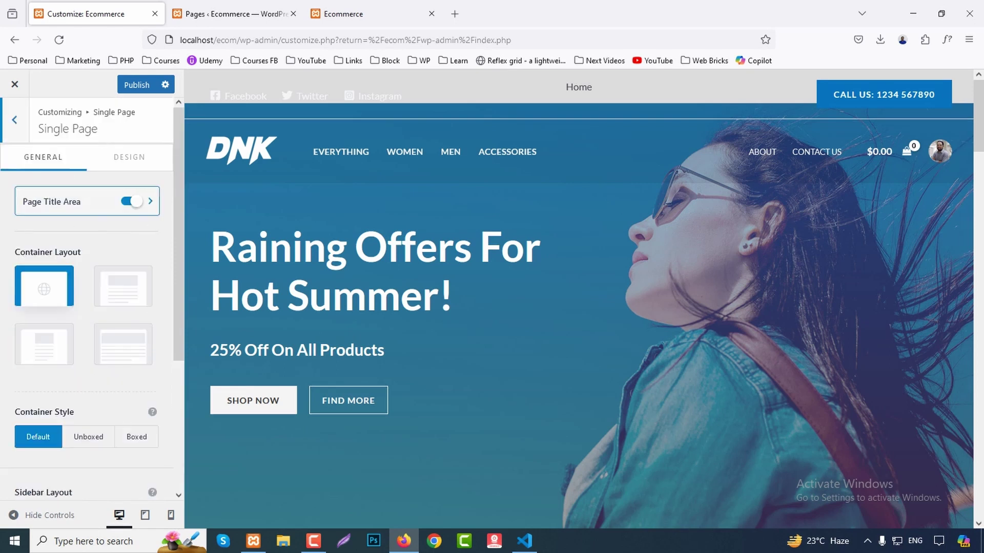
click(14, 120)
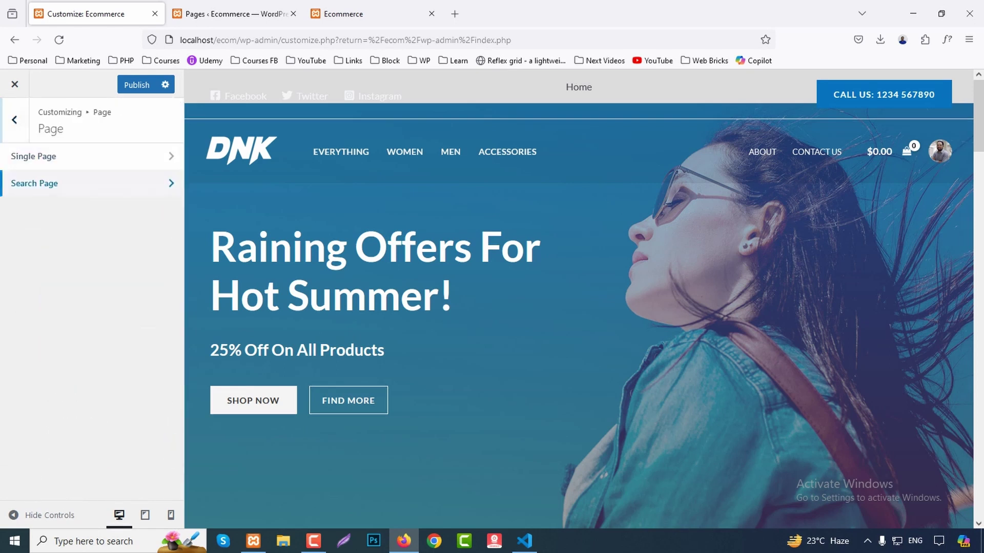
Look through the Search Page layout options and go back to the section list.
click(52, 183)
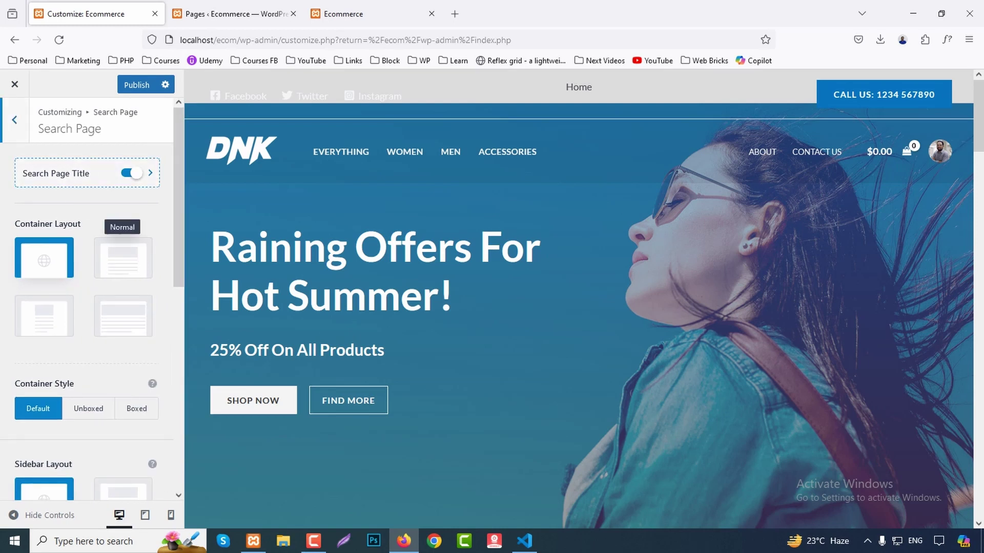
scroll(123, 266, down, 7)
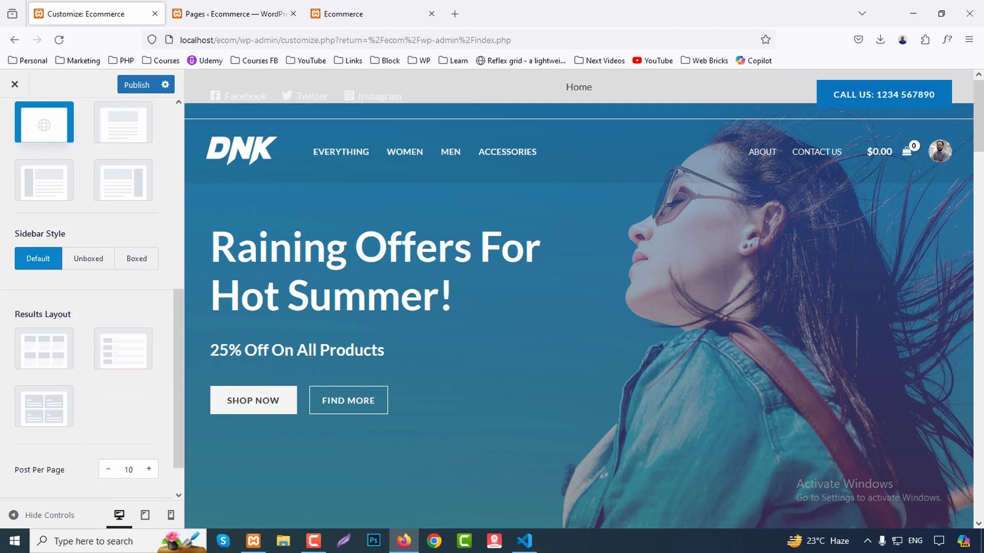
scroll(93, 297, down, 1)
scroll(87, 297, up, 8)
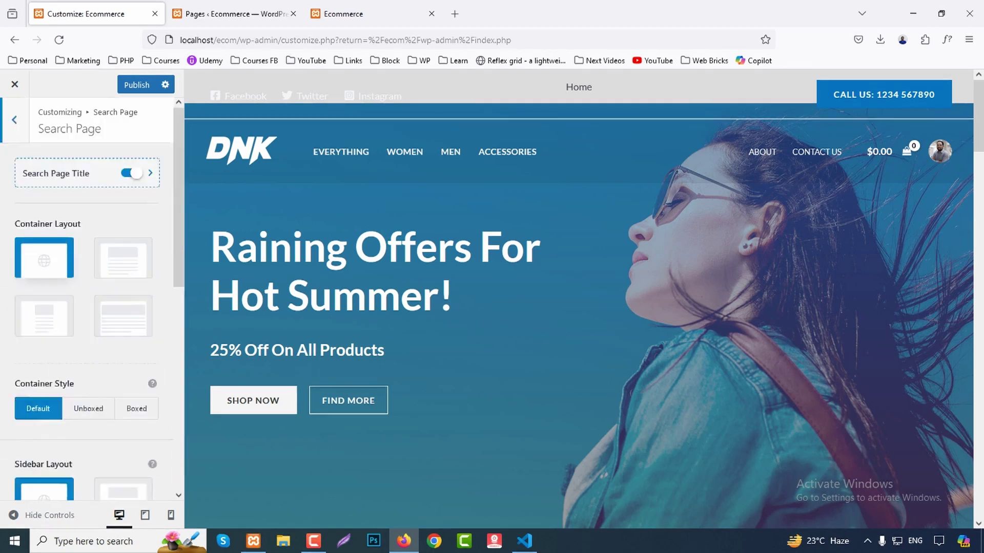
key(Escape)
key(Escape)
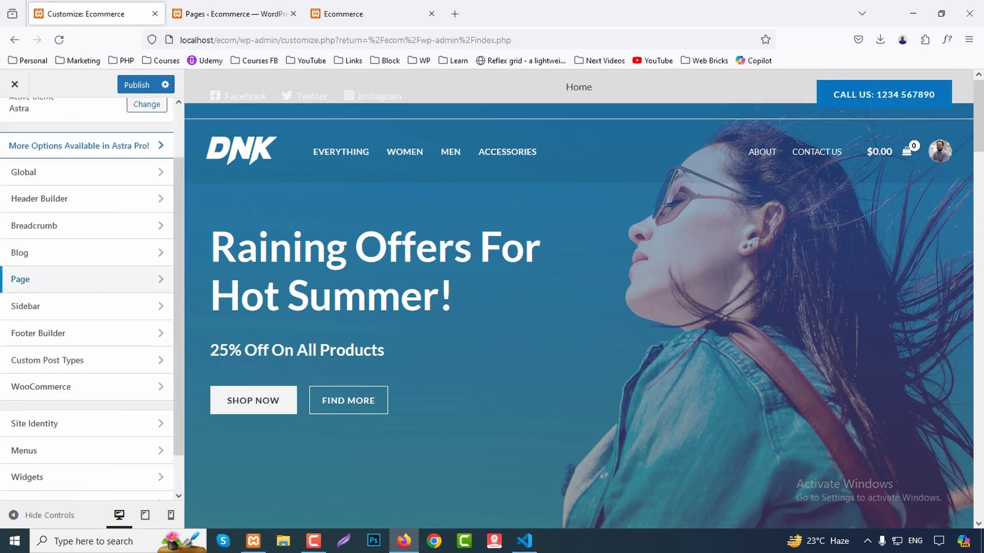
Briefly peek at Footer Builder, then inspect the default Sidebar layout options.
key(Tab)
key(Tab)
key(Return)
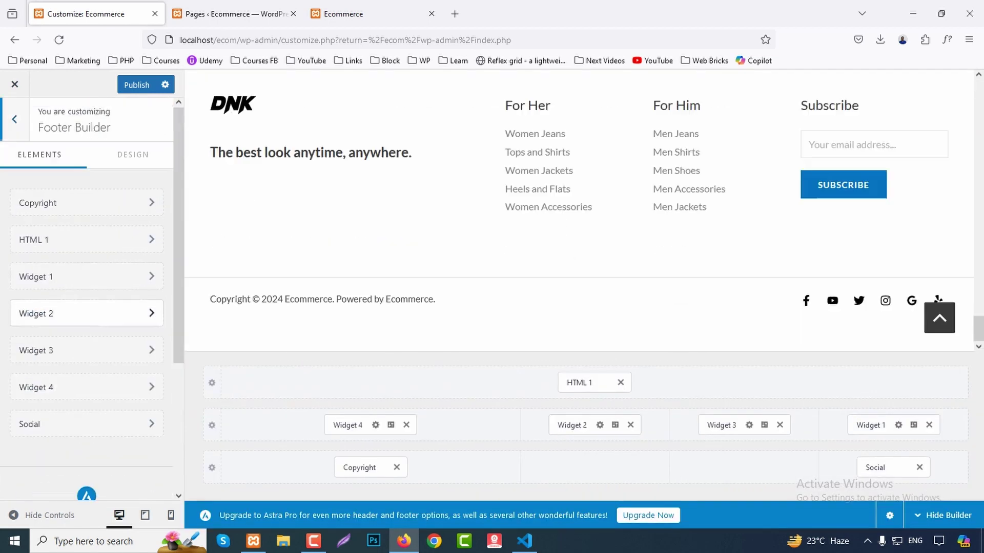
key(Escape)
key(shift+Tab)
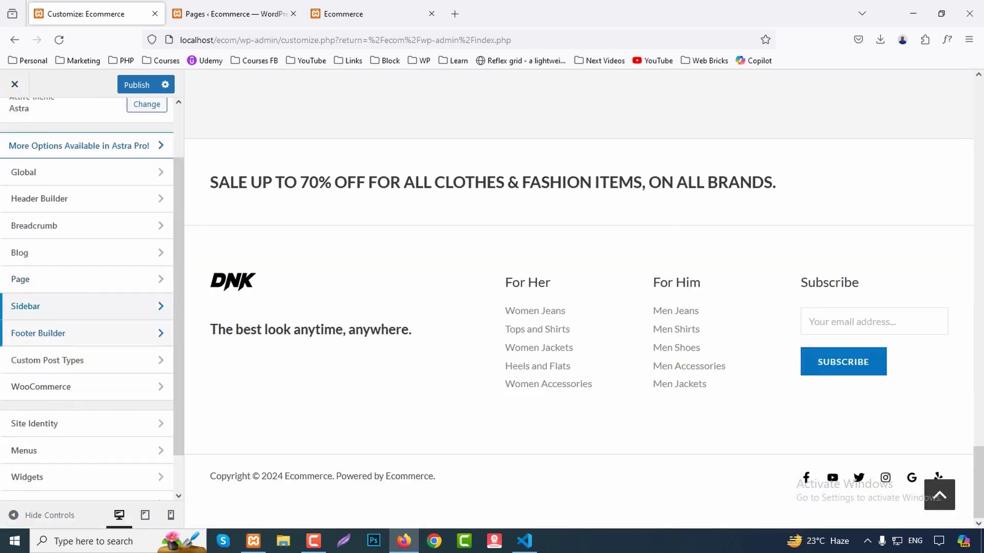
key(Return)
key(Tab)
key(Tab)
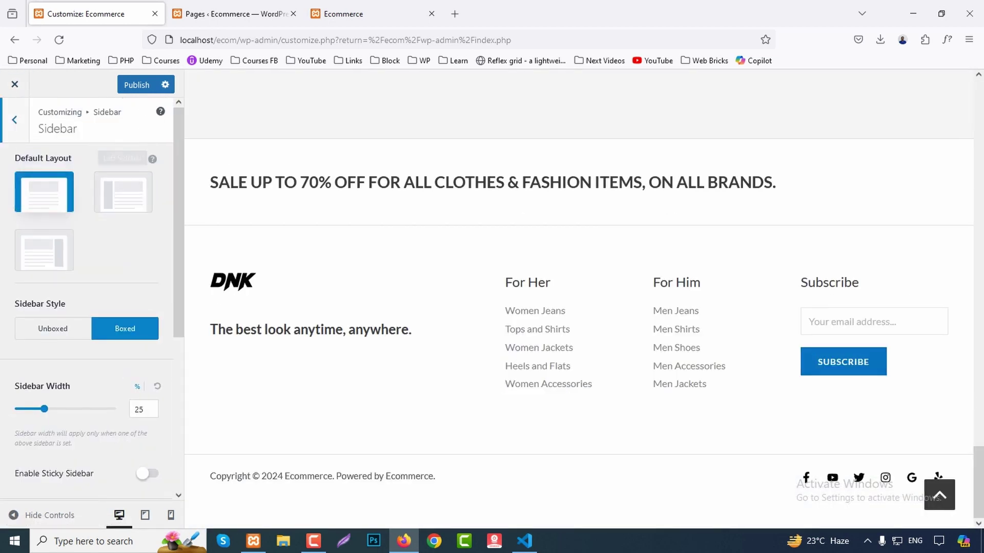
key(shift+Tab)
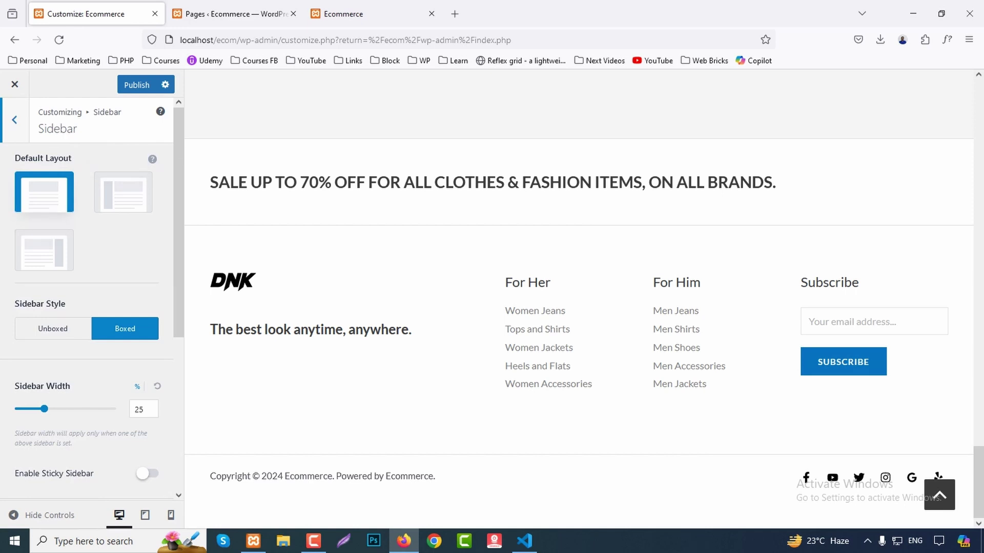
scroll(92, 297, down, 5)
scroll(87, 297, up, 2)
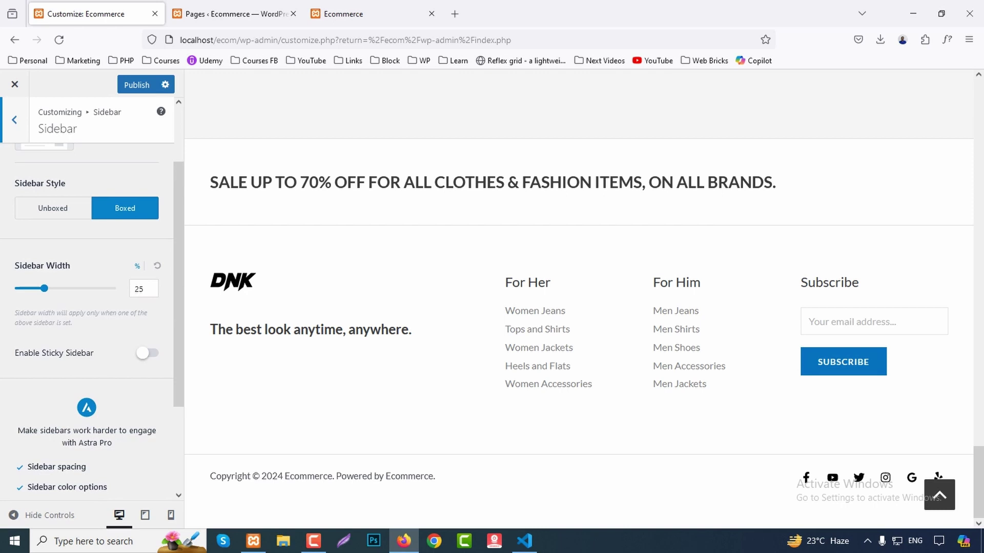
Open Footer Builder with the SALE UP TO 70% banner above the footer in view.
click(14, 120)
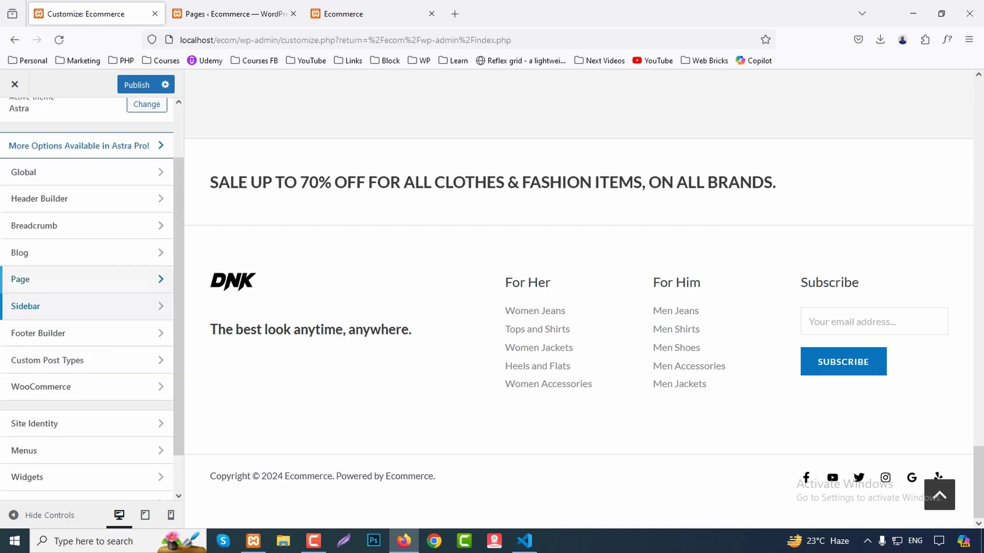
click(51, 332)
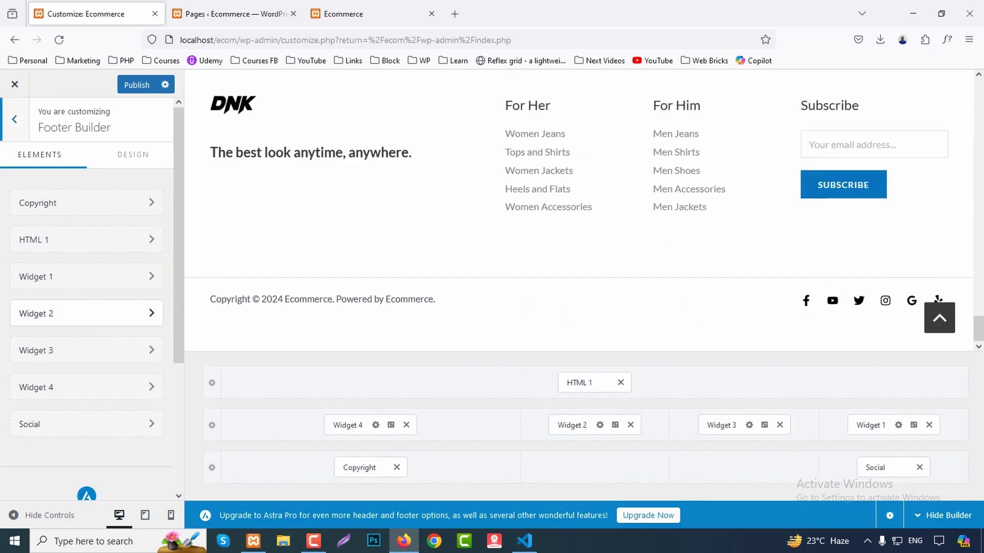
scroll(579, 210, up, 4)
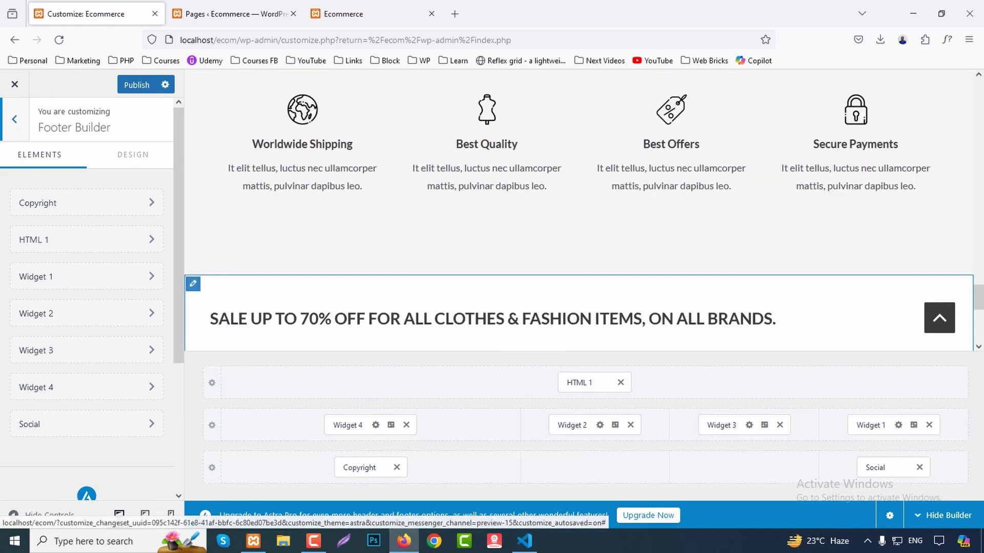
scroll(579, 210, down, 1)
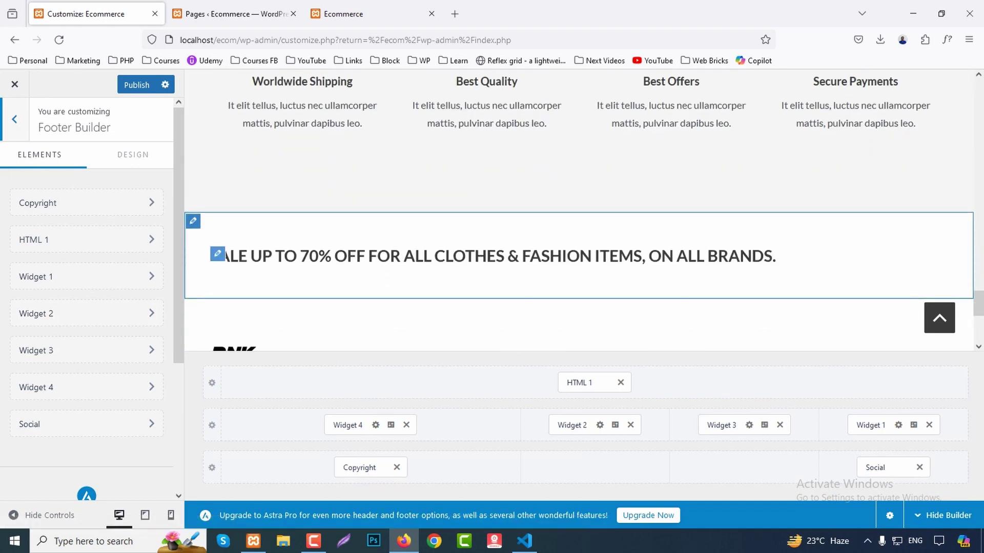
click(217, 254)
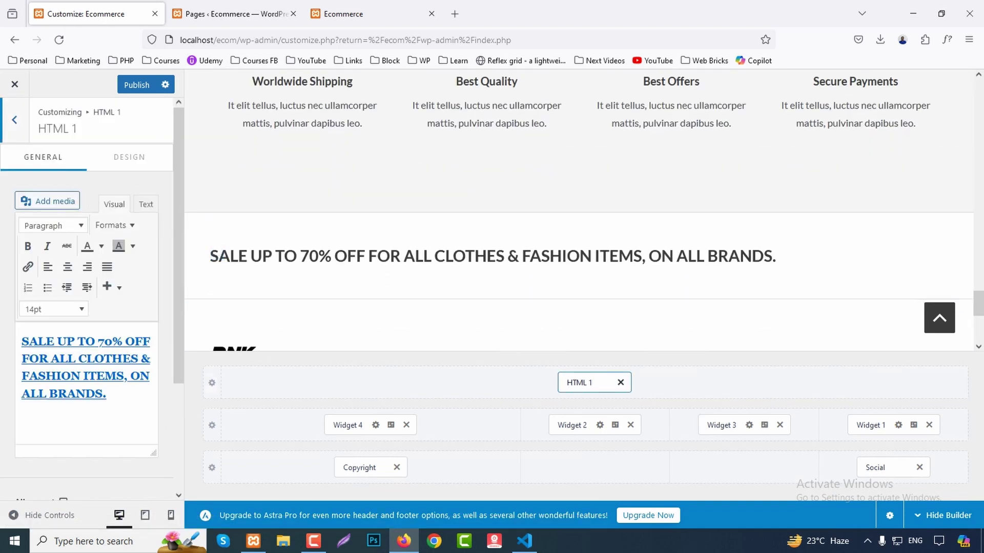
Centre-align the HTML 1 sale banner text and bring up the Above Footer row settings.
scroll(579, 256, down, 1)
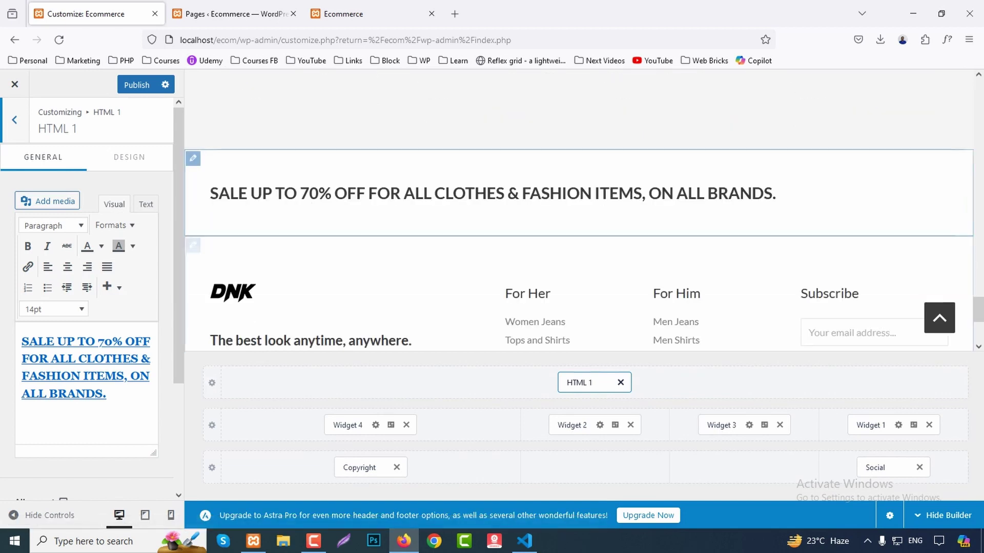
triple_click(49, 358)
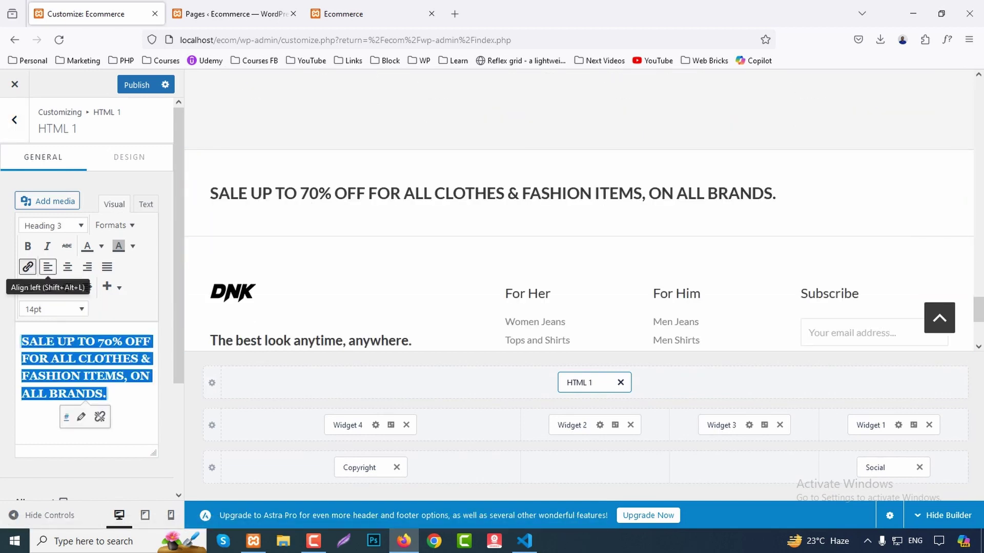
click(67, 267)
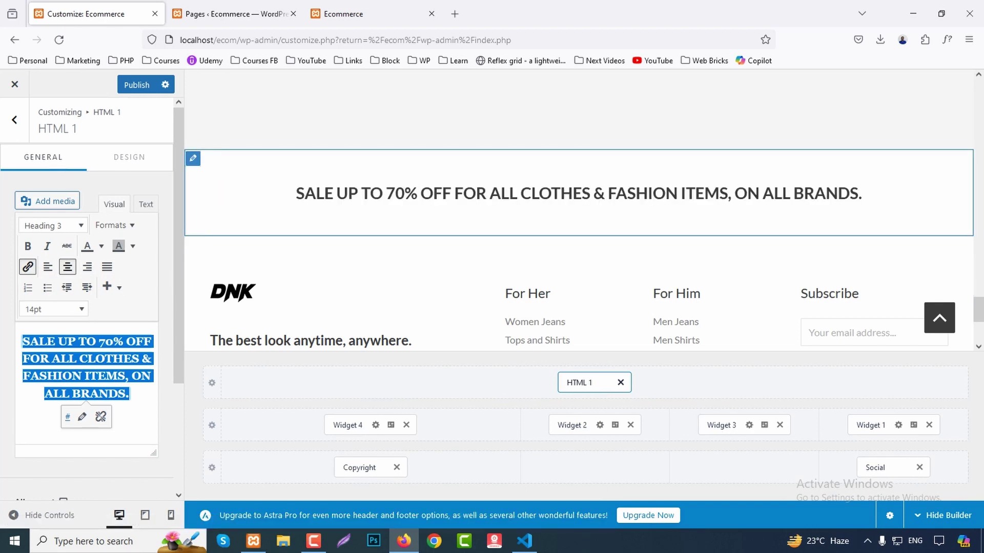
click(211, 382)
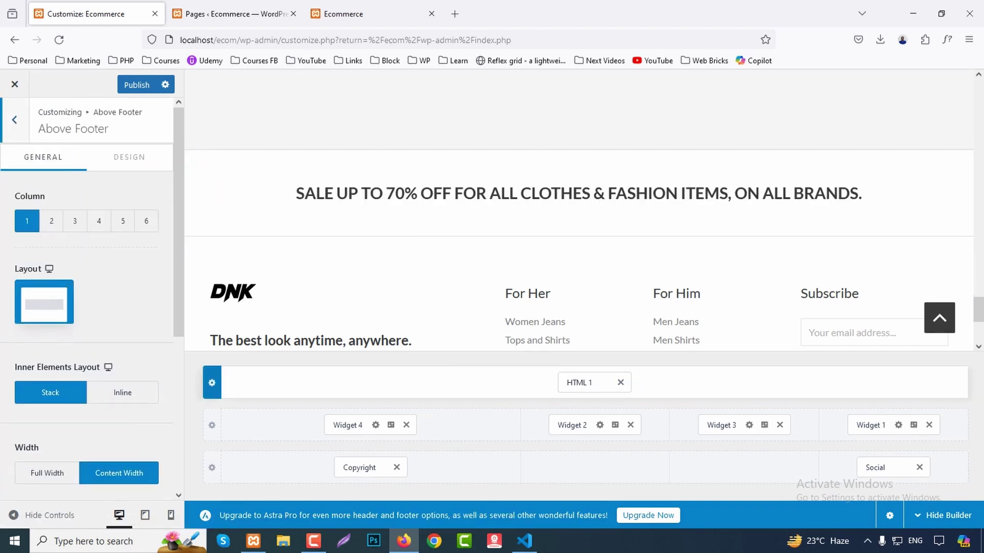
Try 2, 3 and 2 columns with a narrow-left layout for Above Footer, ending at 1 column.
click(51, 221)
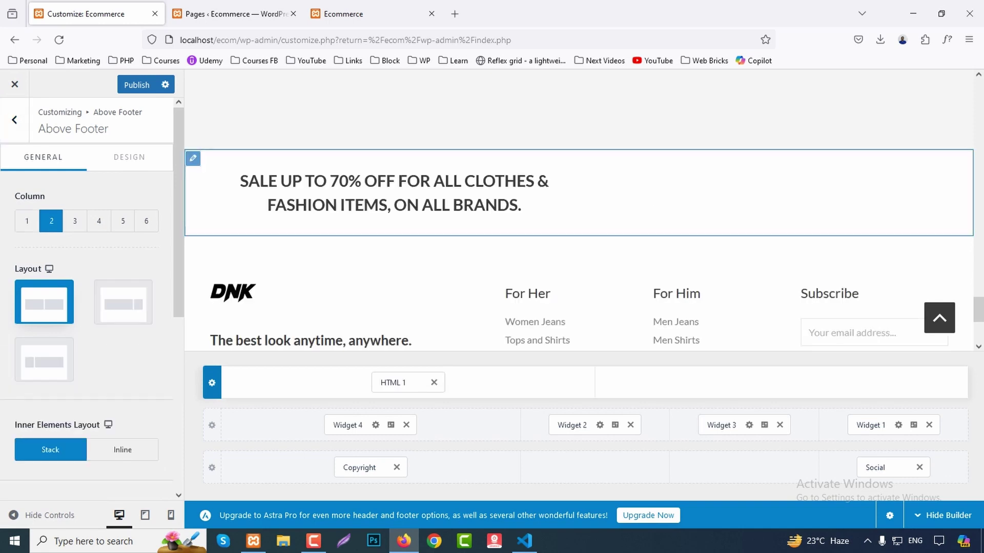
click(75, 221)
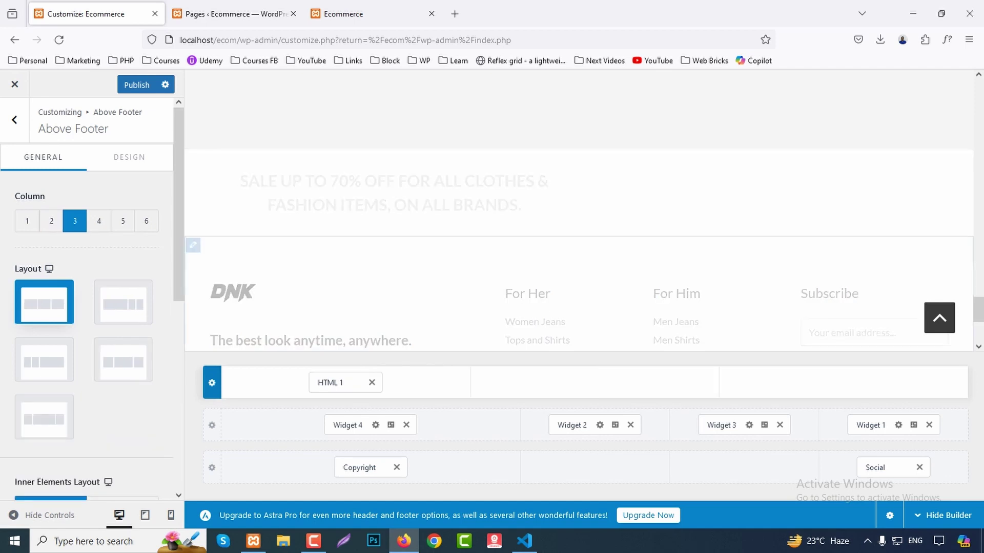
click(27, 221)
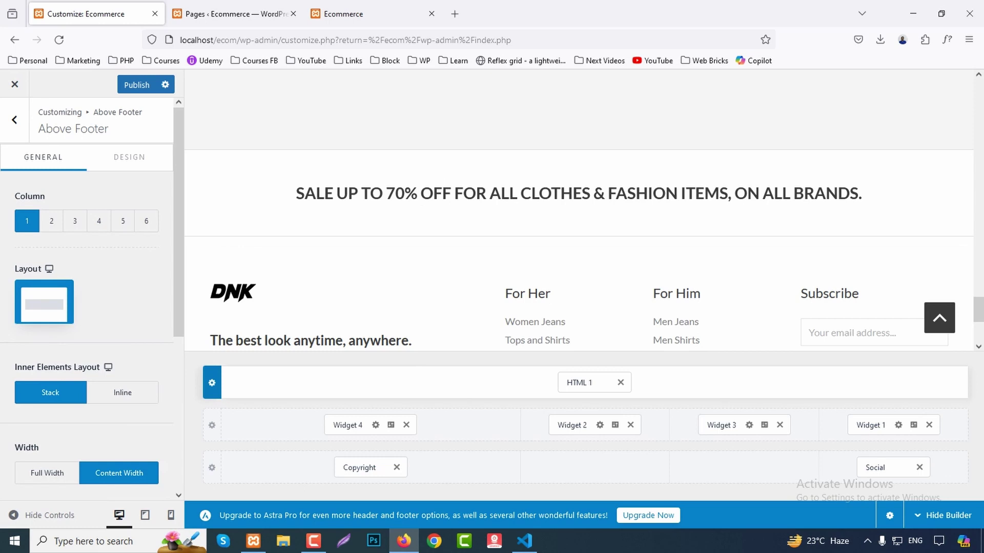
click(51, 220)
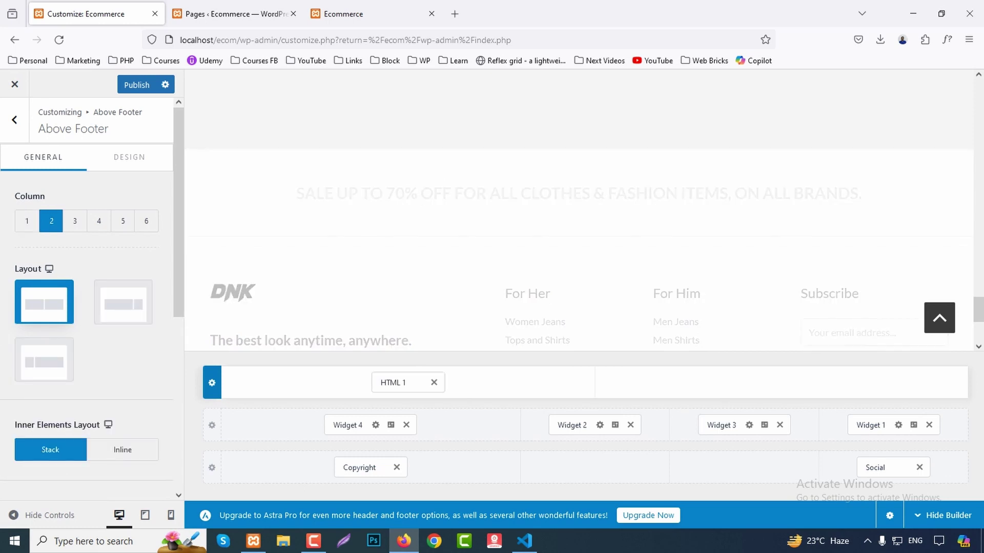
click(44, 360)
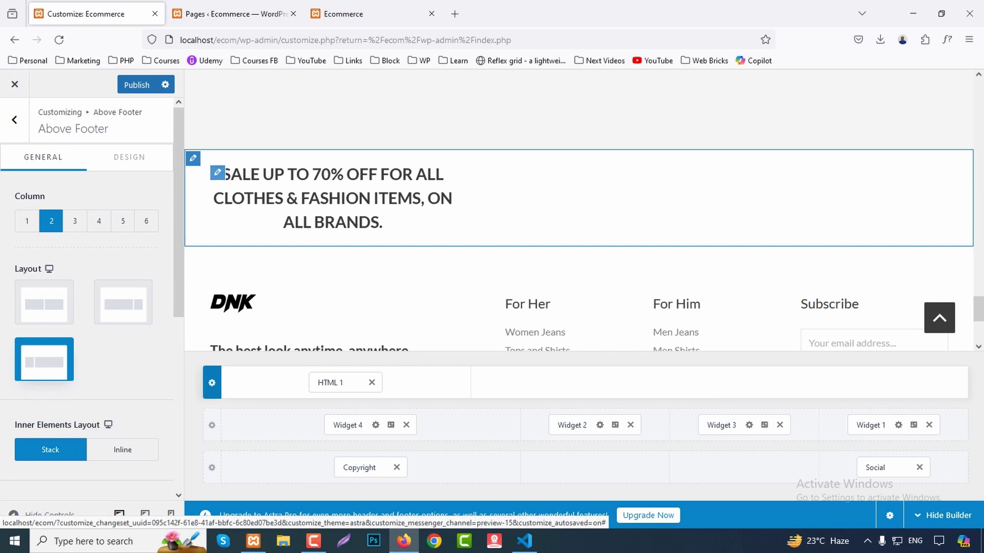
right_click(195, 172)
key(Escape)
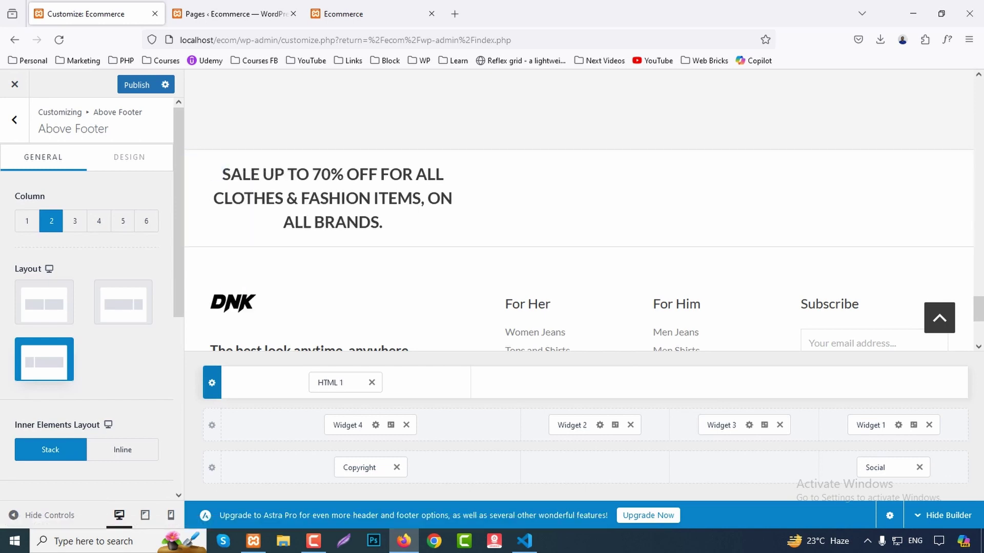
click(26, 221)
scroll(87, 297, down, 5)
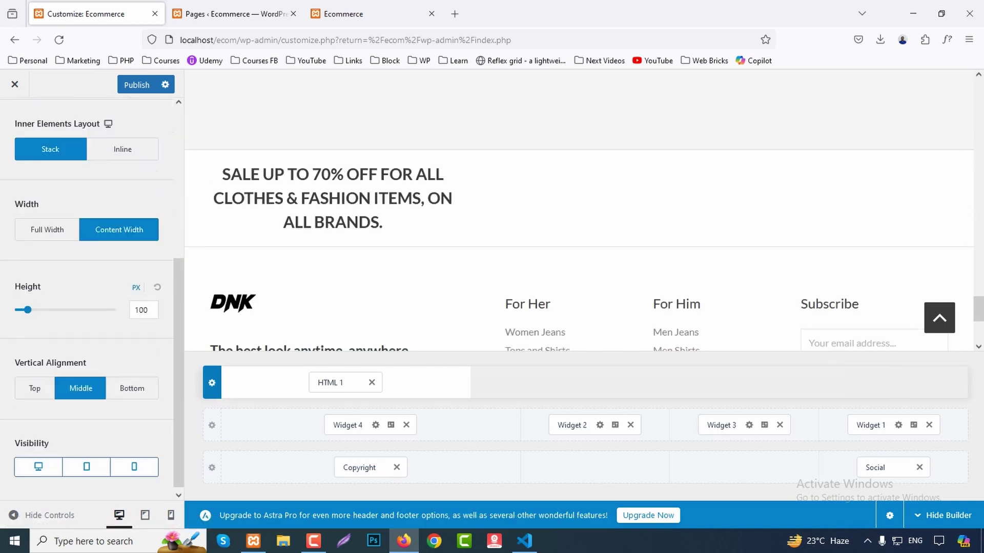
scroll(87, 297, up, 5)
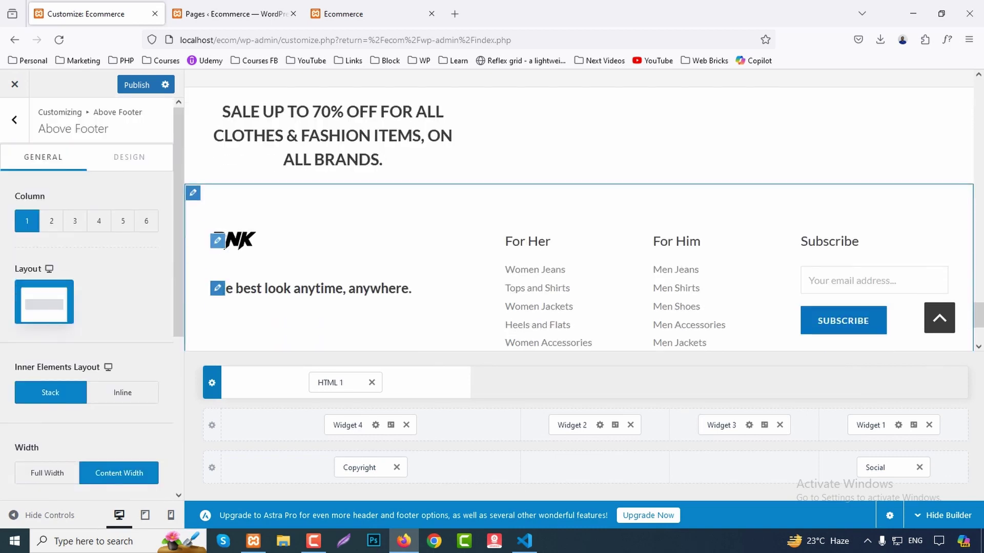
click(344, 424)
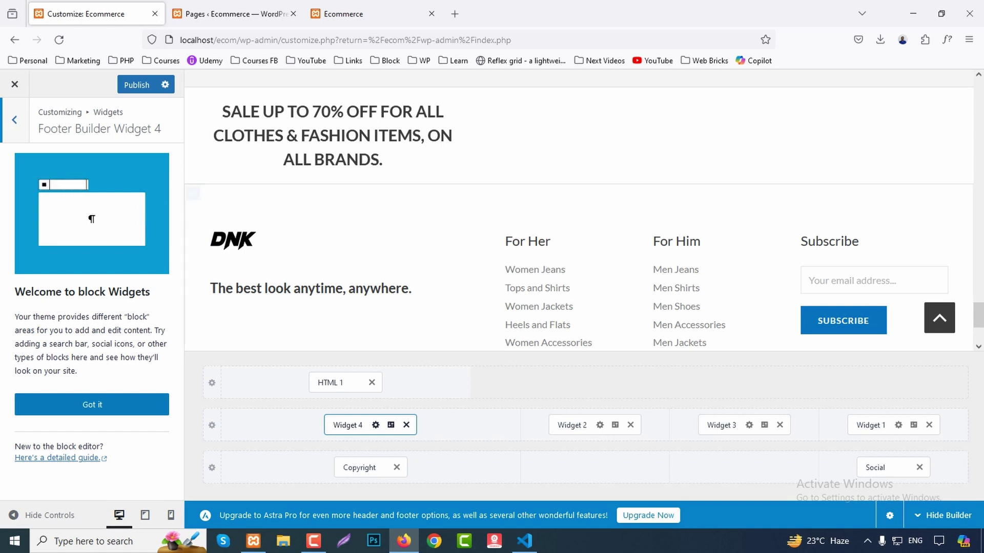
Inspect the For Her footer menu, the Below Footer row and its copyright text.
click(512, 240)
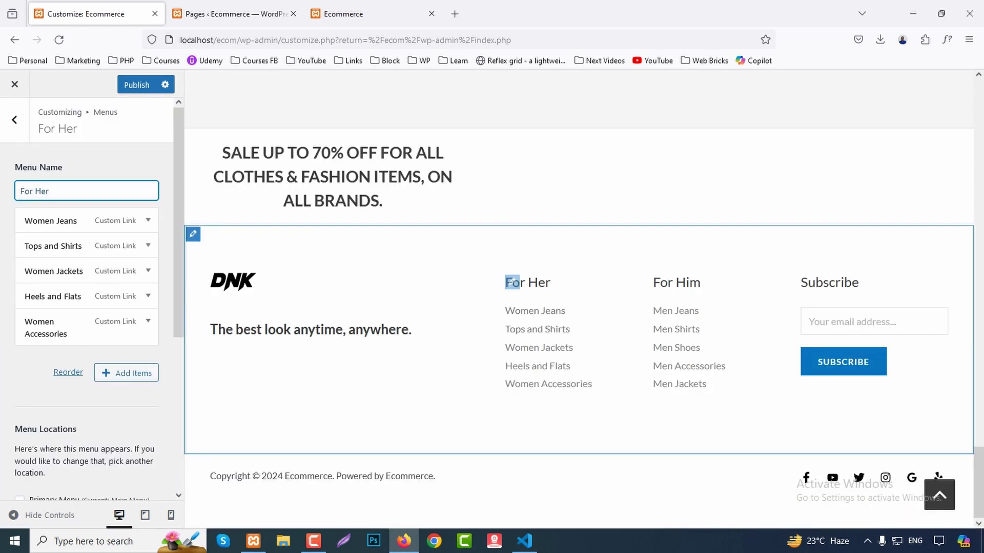
click(193, 464)
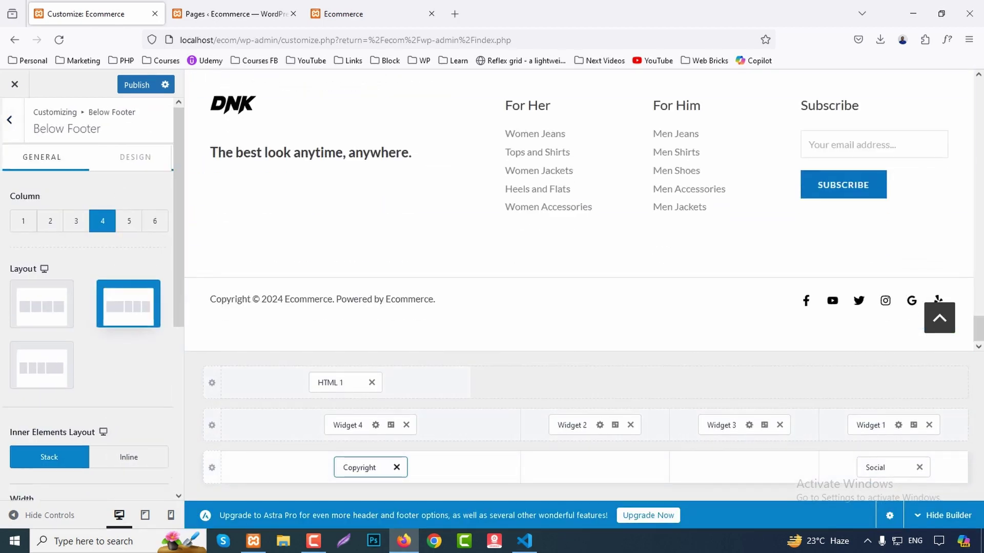
drag(71, 369, 21, 339)
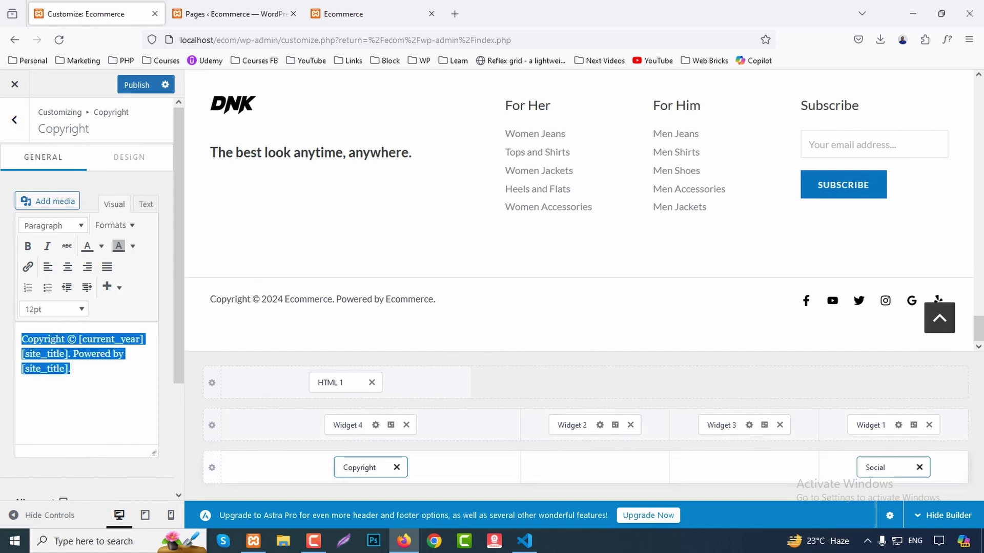
Confirm the Facebook social icon's URL is still #, then return to the Footer Builder elements.
click(877, 468)
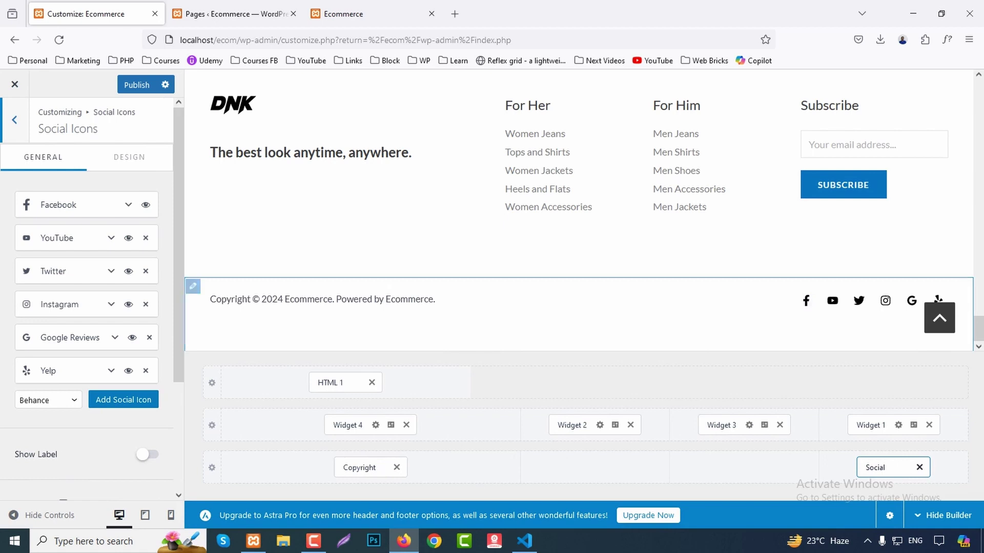
click(128, 205)
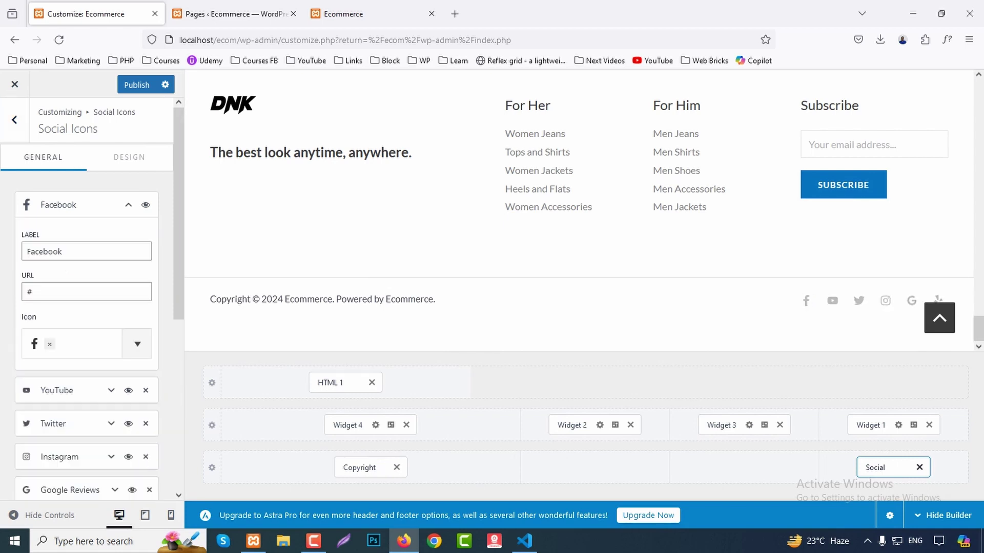
double_click(29, 291)
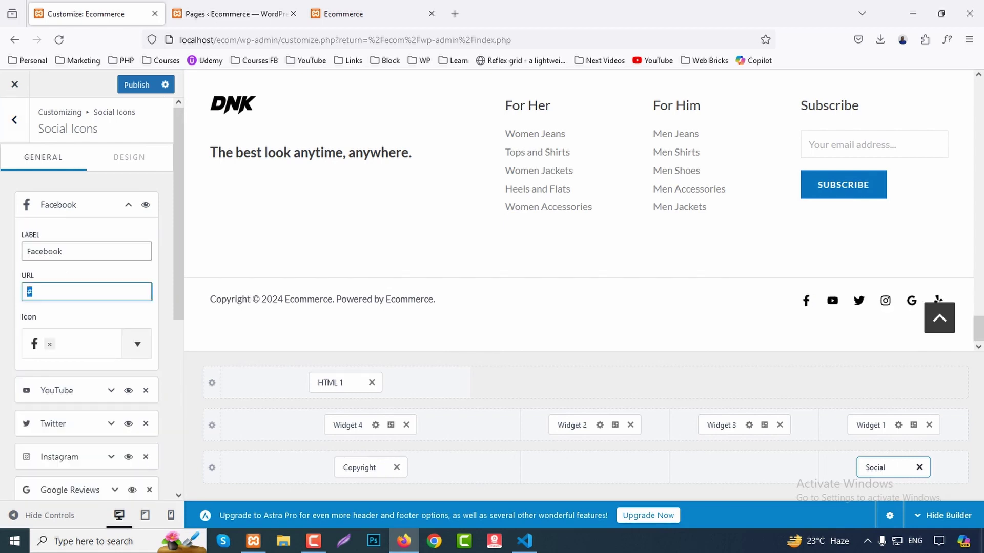
scroll(815, 302, up, 2)
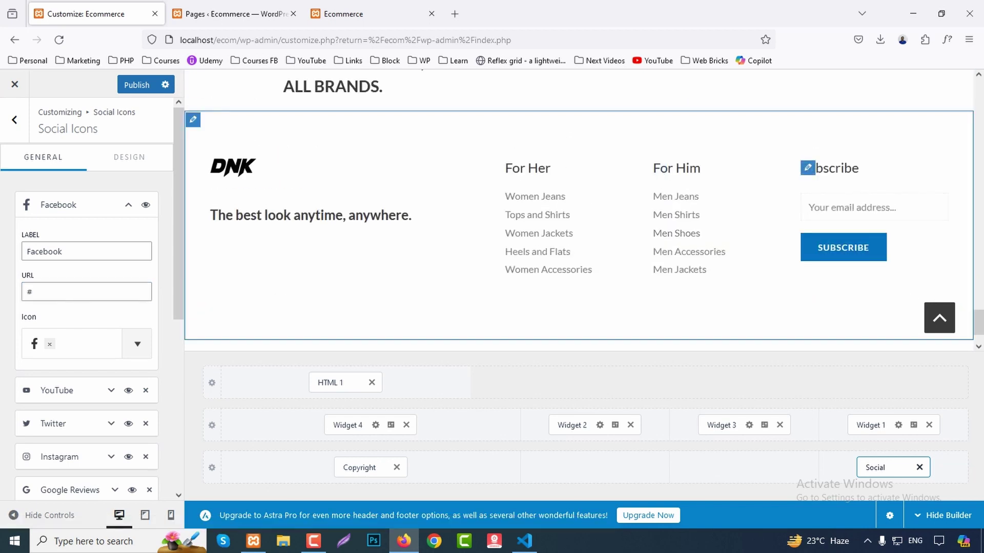
click(810, 207)
Browse the Custom Post Types > Steps settings and return to the main Customizer menu.
key(Escape)
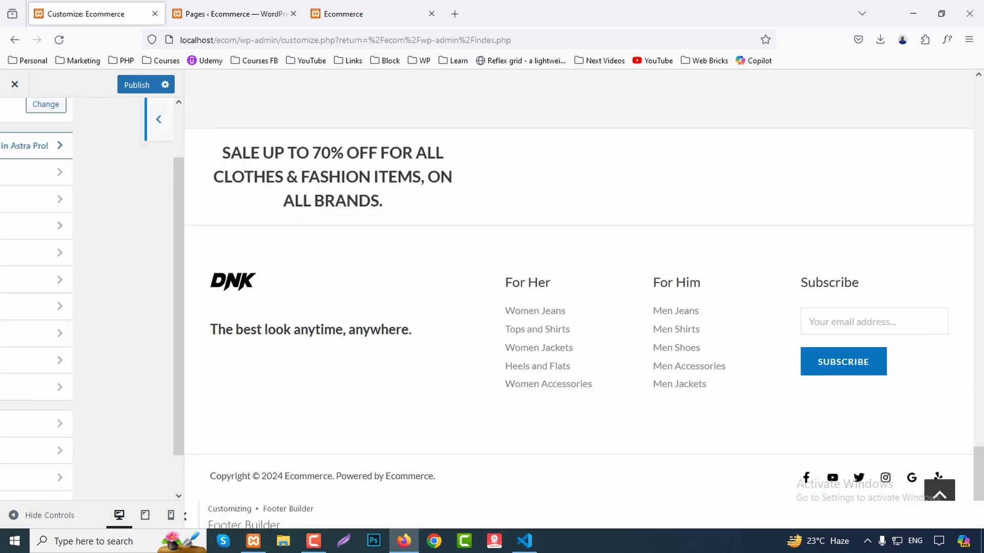
scroll(46, 316, down, 2)
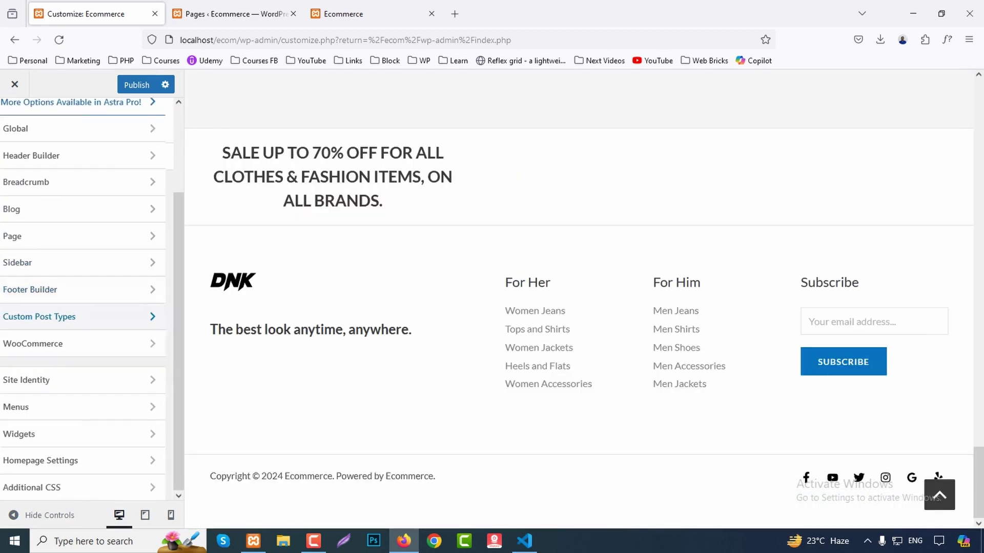
click(46, 317)
click(92, 156)
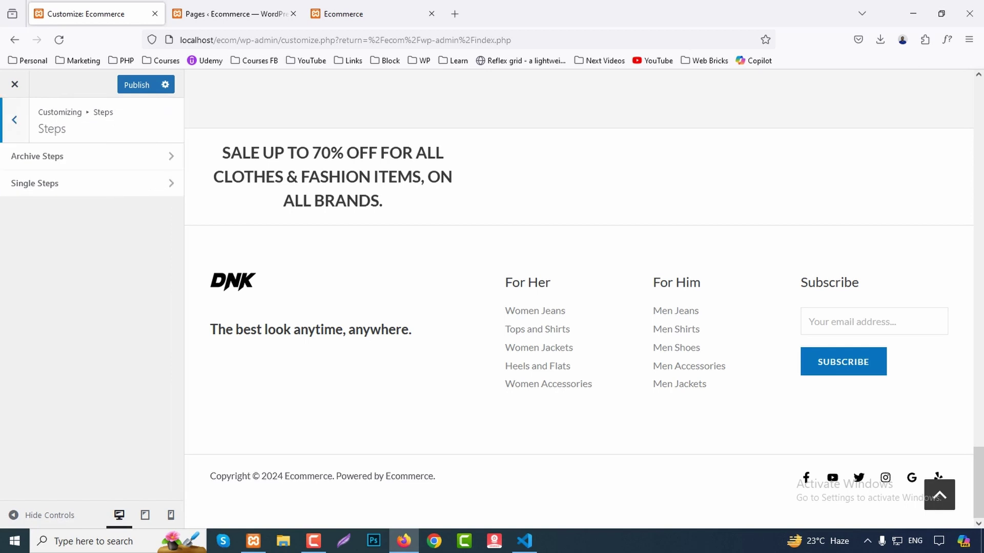
key(Escape)
key(Escape)
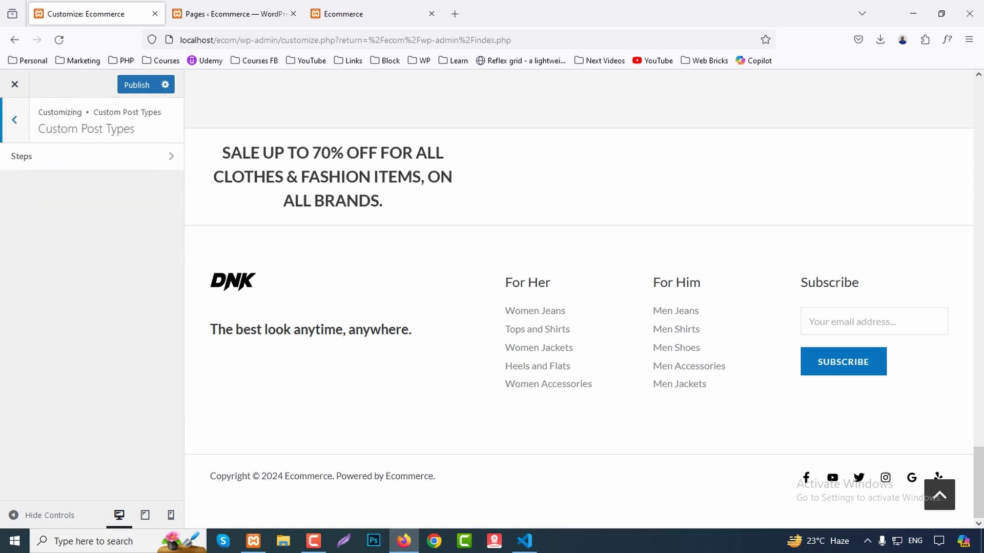
Check WooCommerce General, then open Product Catalog showing card design and column options.
click(77, 343)
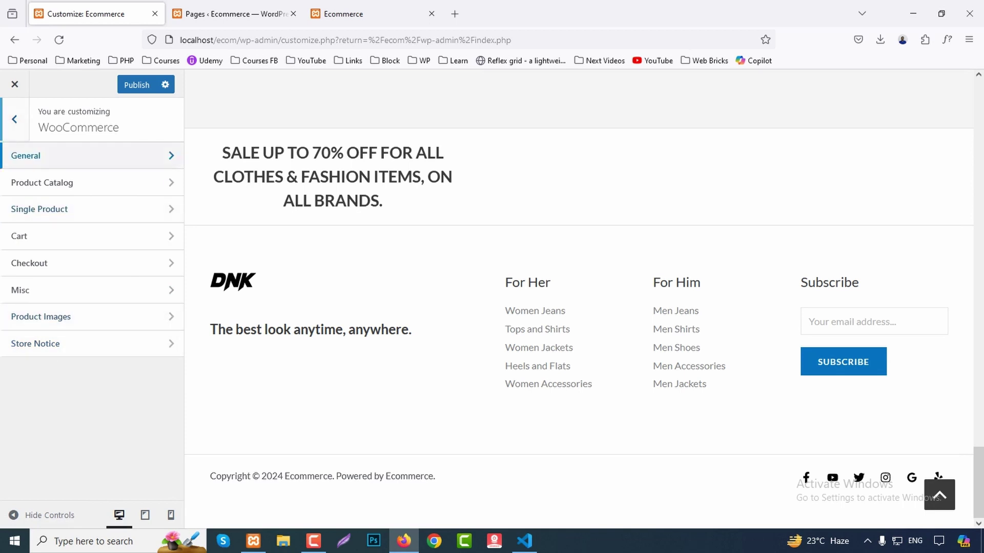
click(93, 156)
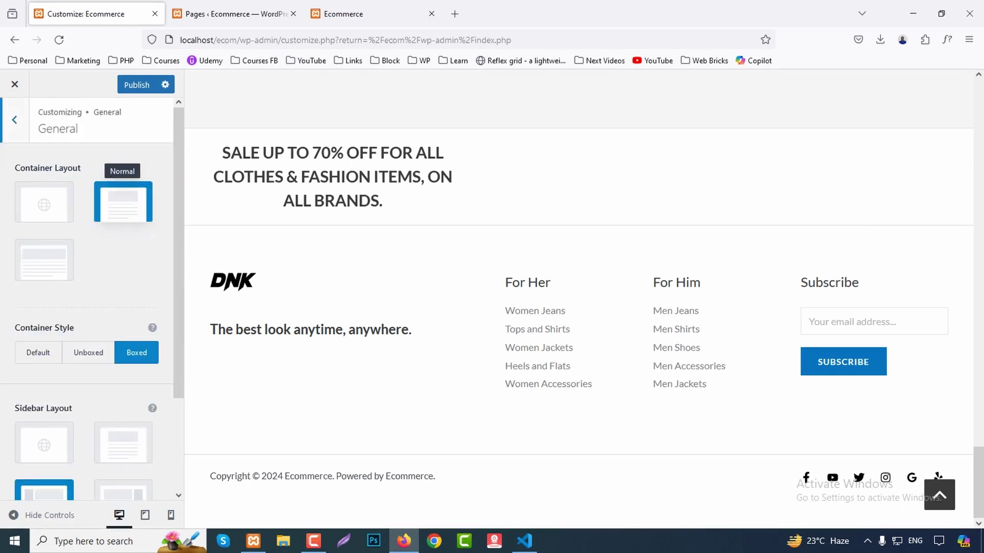
scroll(87, 287, down, 2)
scroll(87, 287, up, 2)
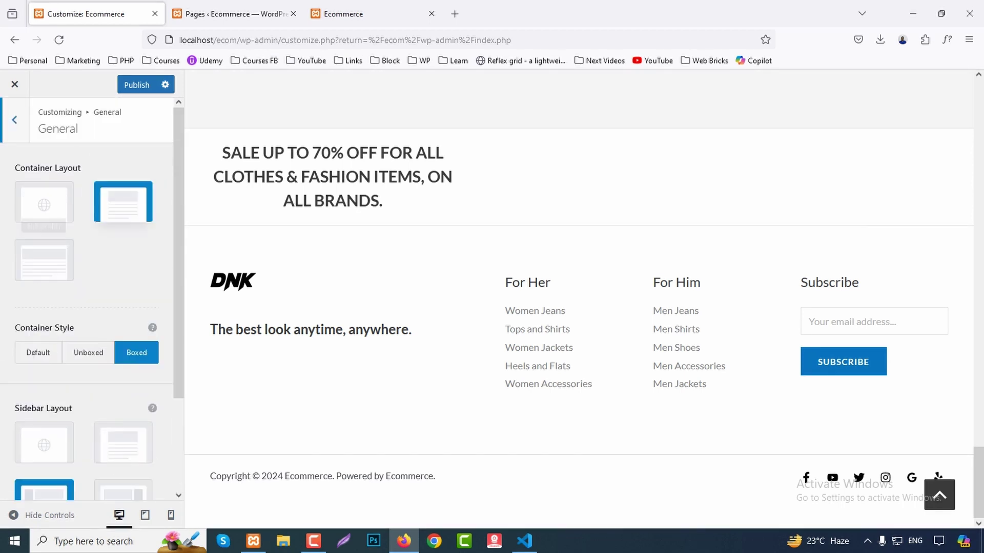
click(15, 119)
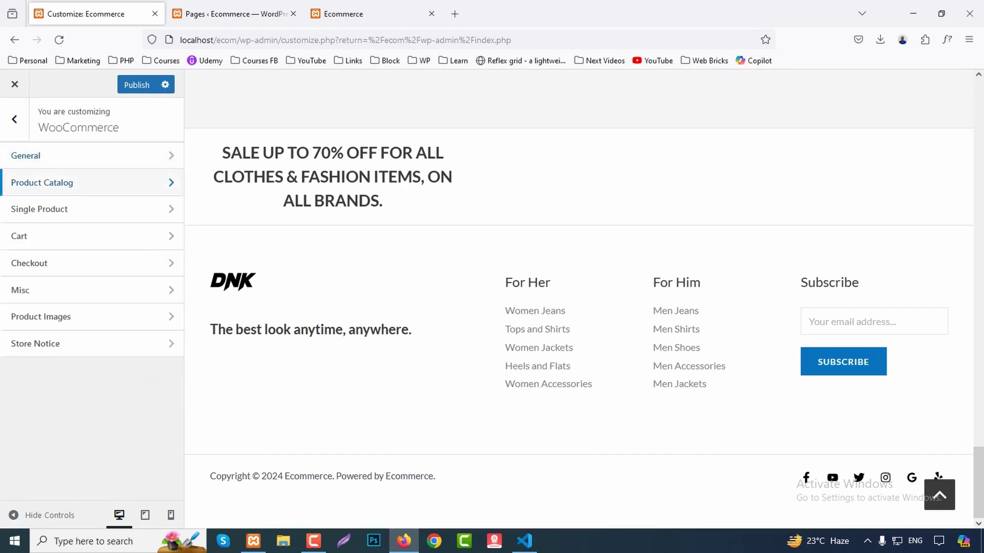
click(77, 183)
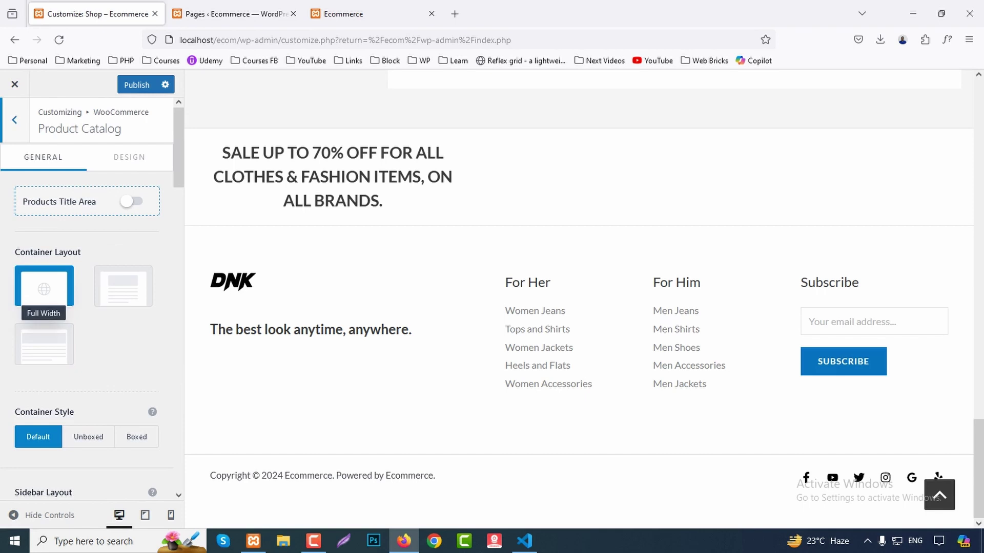
scroll(44, 286, down, 4)
scroll(123, 256, down, 8)
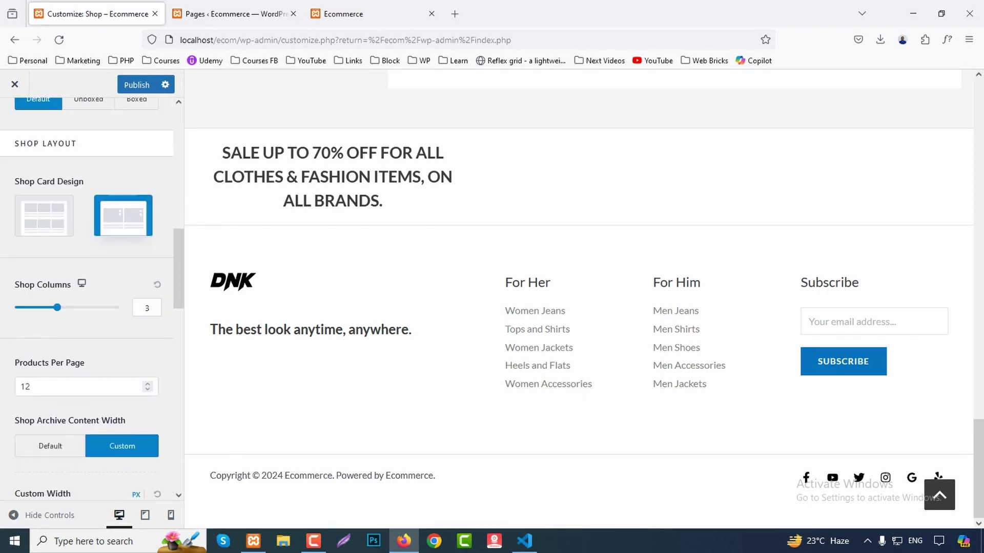
Open the live store page from the home page's SHOP NOW button.
click(359, 14)
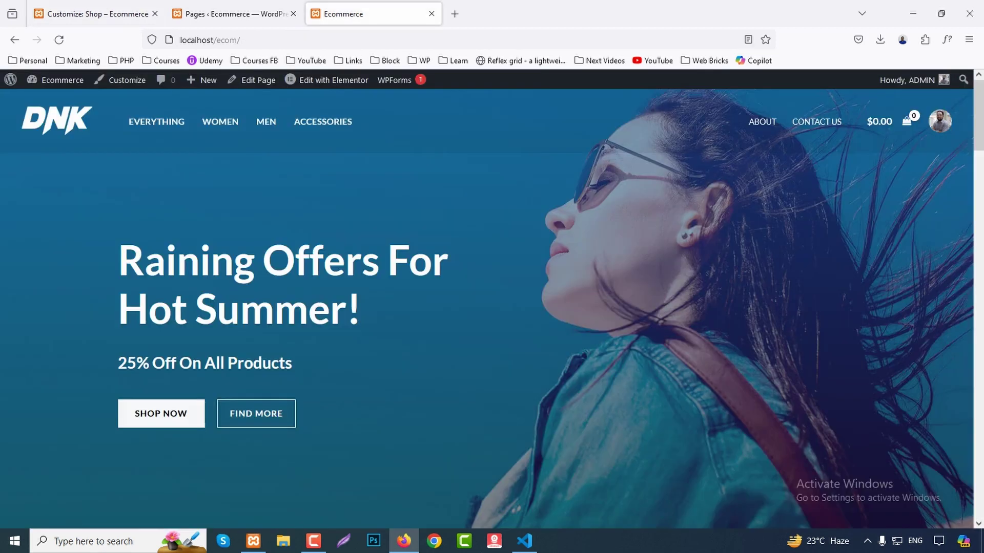
click(161, 413)
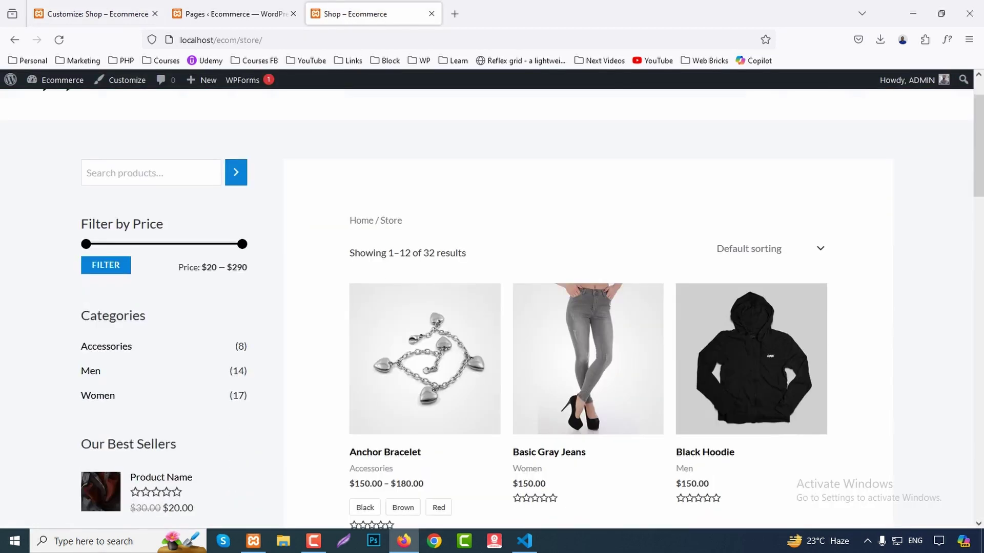
scroll(492, 308, down, 5)
Choose Shop Card Design 1 and reload the store page to see the 3-column grid.
key(ctrl+Tab)
click(44, 215)
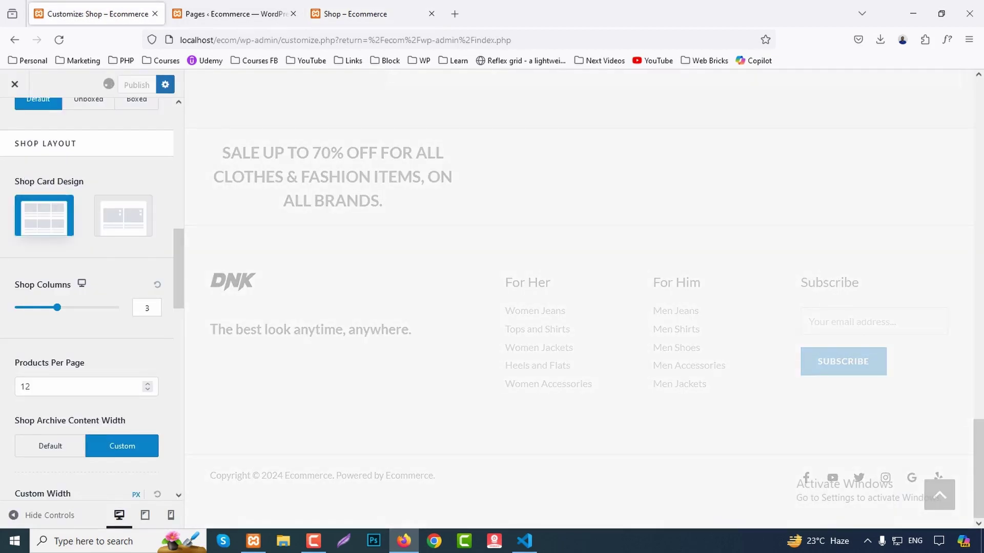
key(ctrl+shift+Tab)
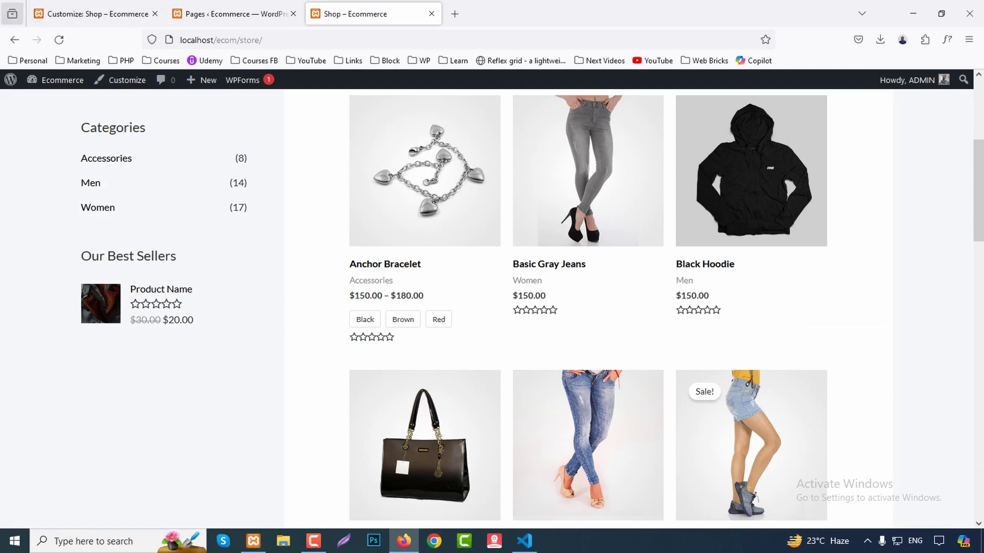
click(59, 40)
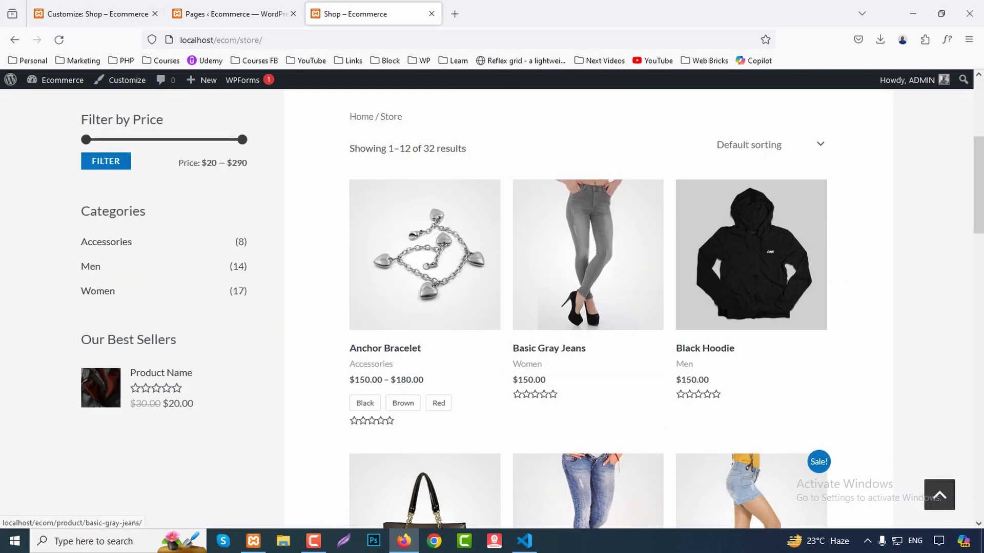
scroll(563, 390, up, 4)
scroll(564, 389, down, 1)
scroll(563, 390, up, 1)
scroll(588, 451, down, 8)
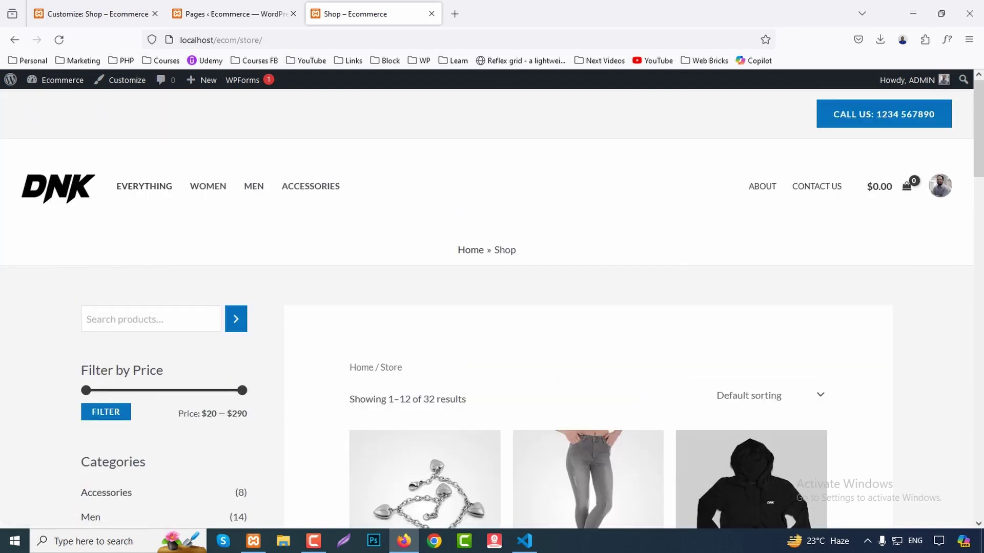
Move the shop sidebar to the right and reload the store page to check it.
scroll(424, 297, up, 2)
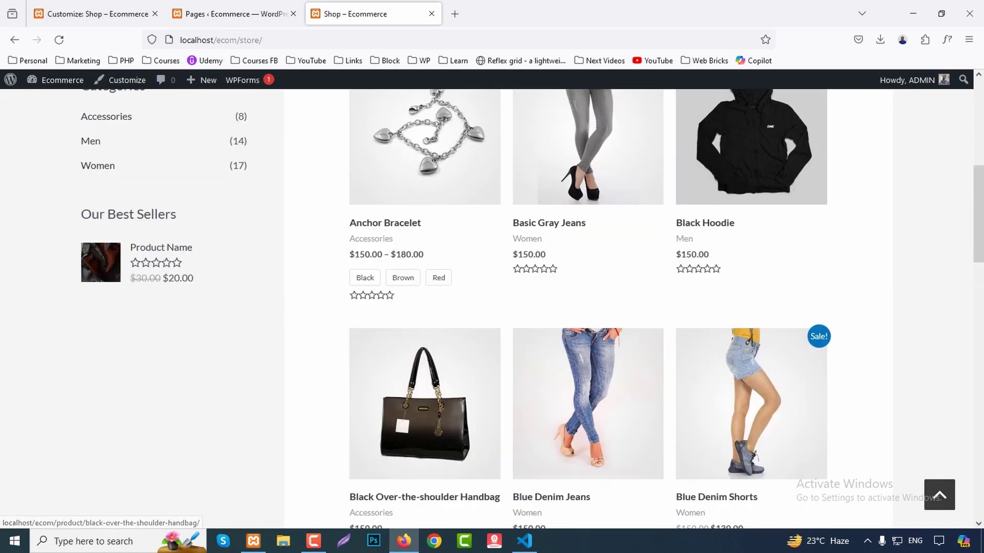
click(97, 14)
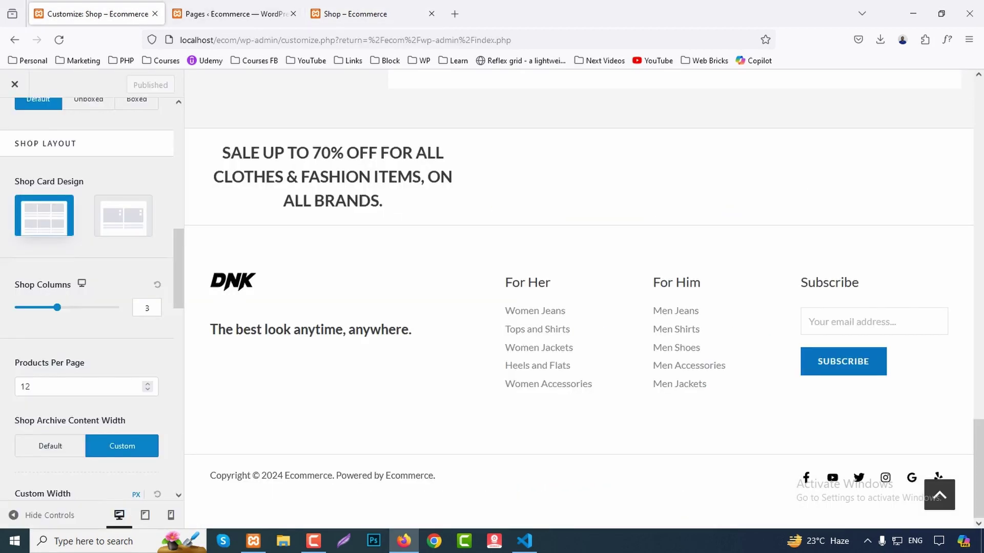
scroll(93, 256, up, 3)
scroll(92, 256, up, 2)
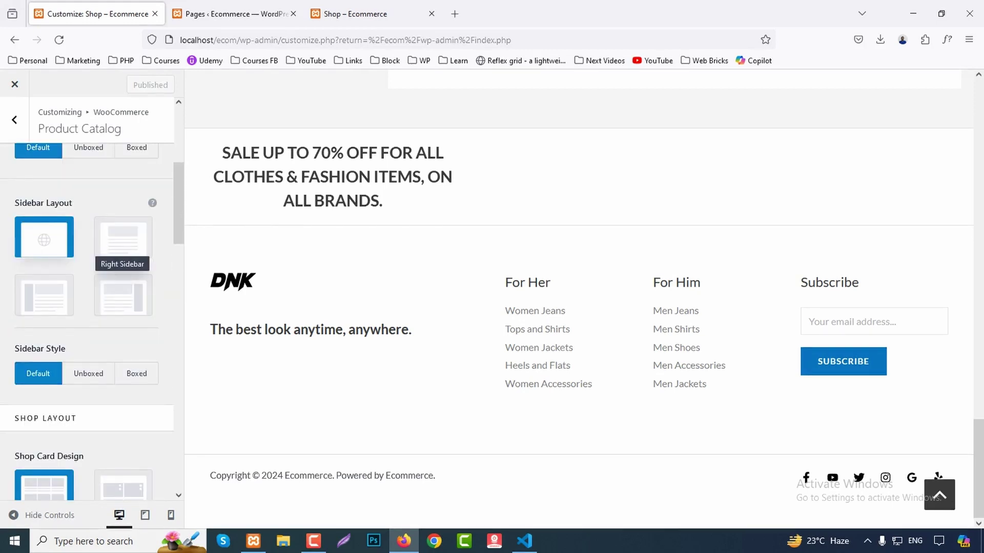
click(123, 292)
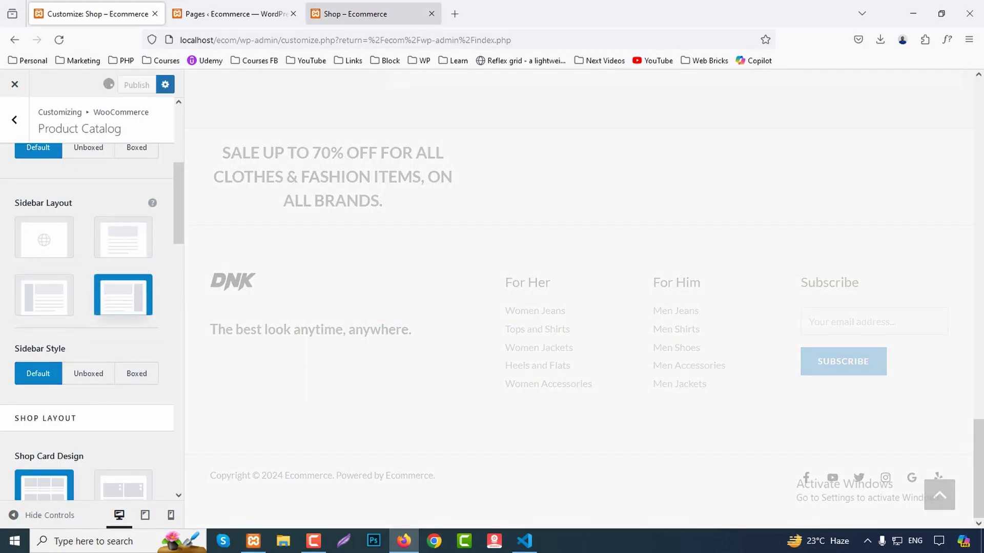
click(389, 14)
click(59, 39)
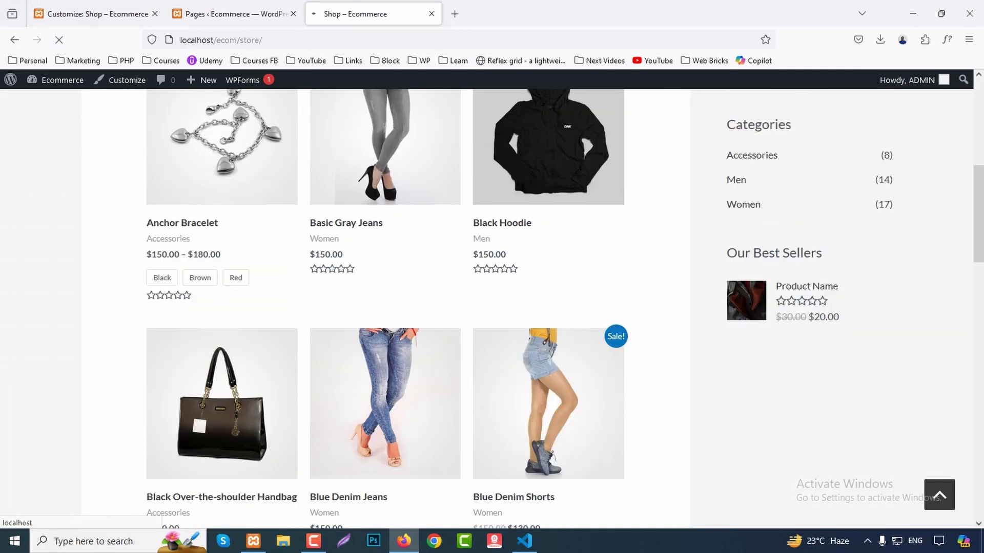
scroll(492, 307, up, 3)
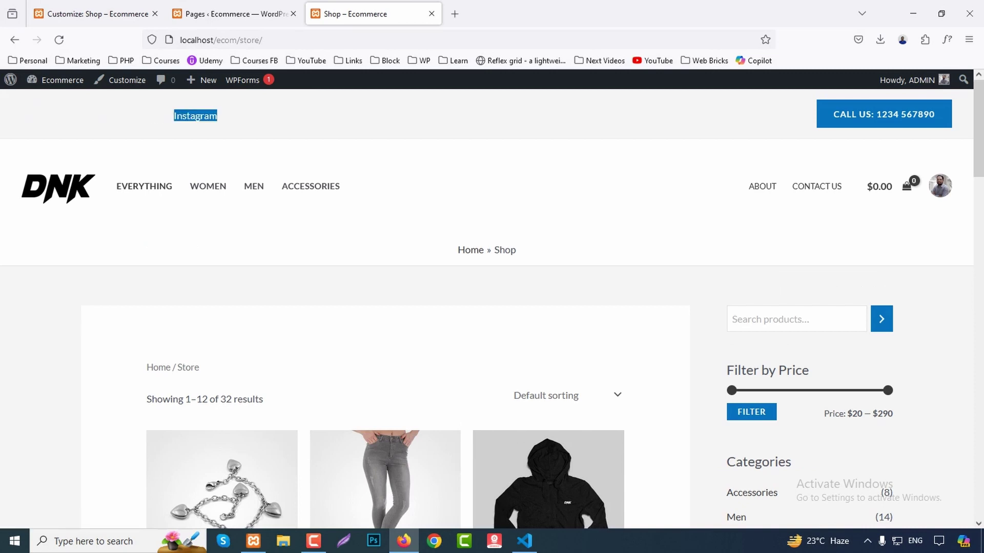
Review the remaining Product Catalog options, such as the 1360 px custom width, and exit.
key(ctrl+Tab)
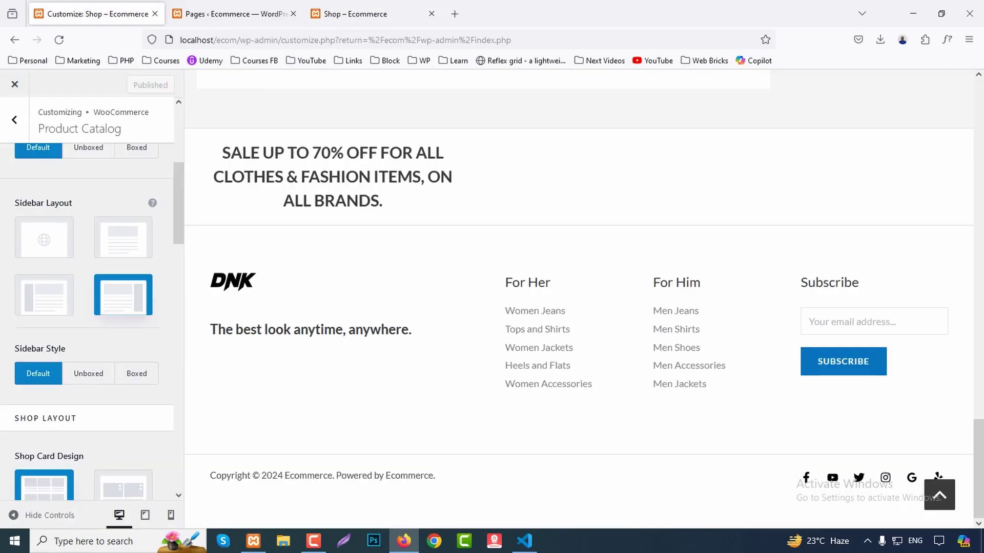
key(ctrl+shift+Tab)
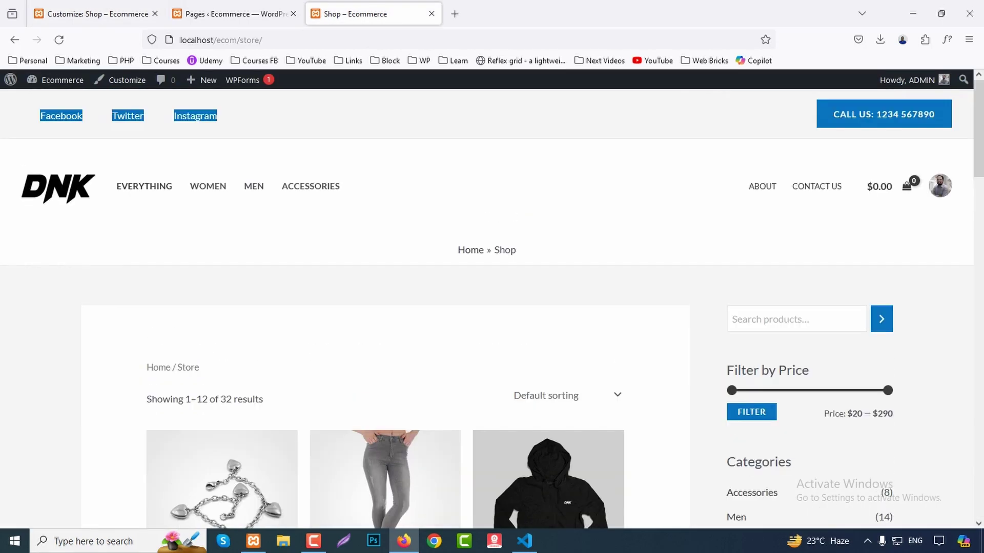
key(ctrl+Tab)
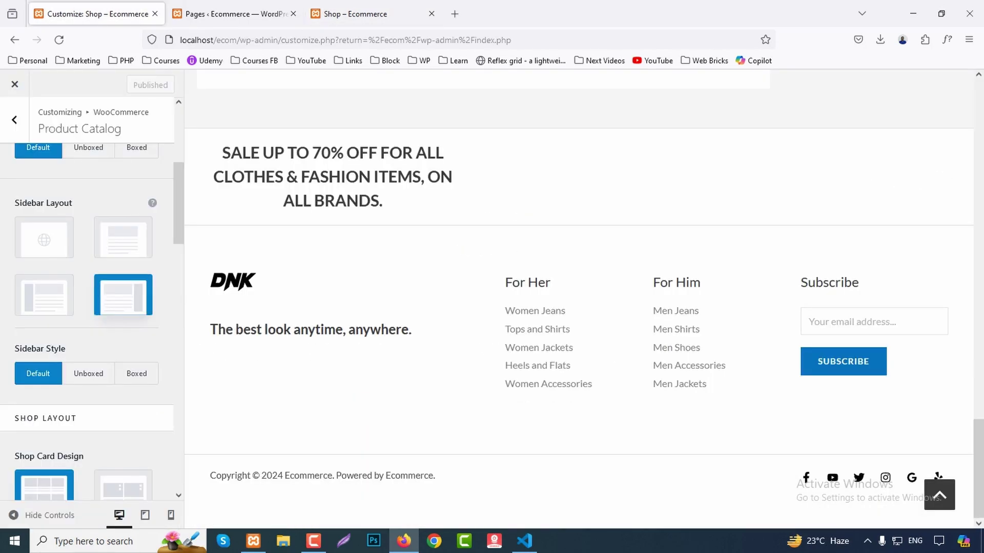
scroll(87, 297, down, 7)
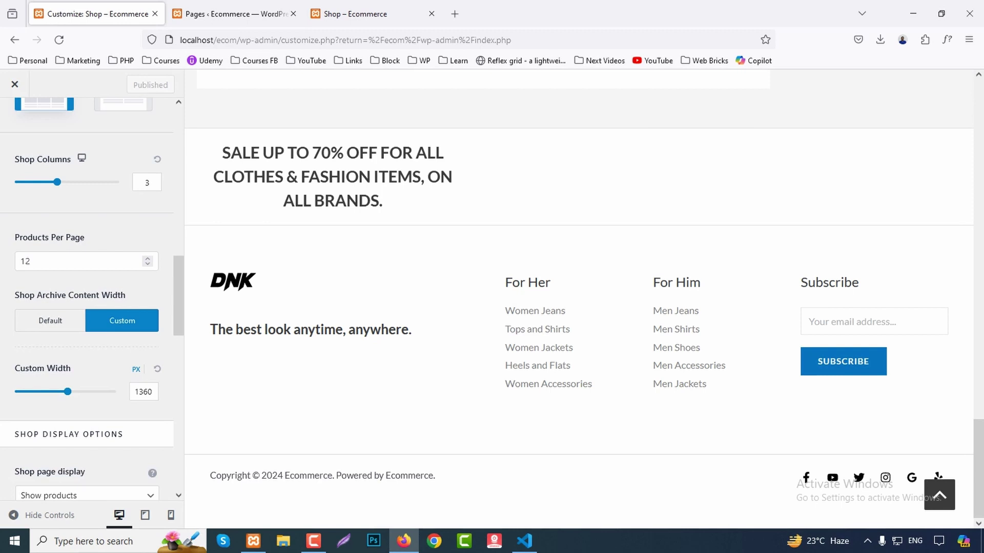
scroll(87, 298, down, 4)
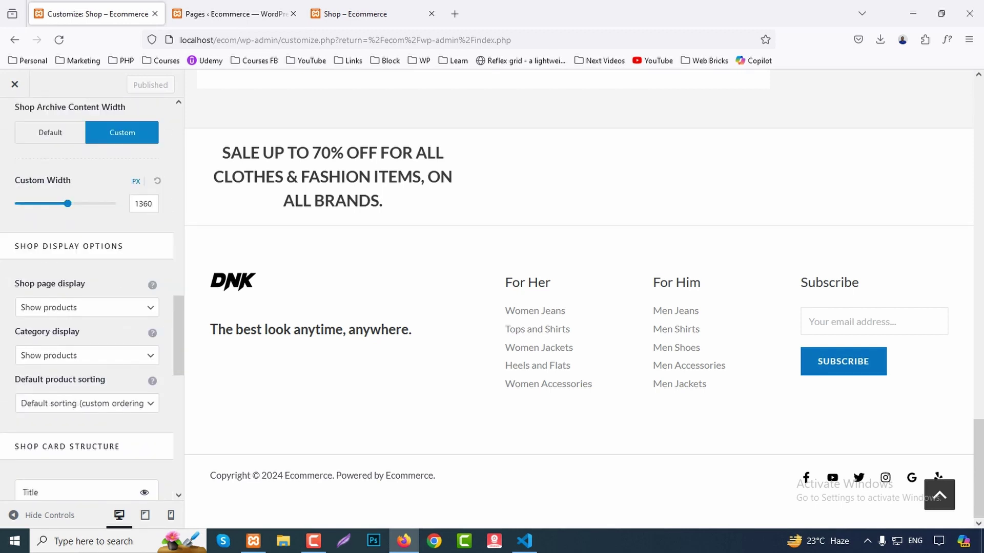
scroll(88, 298, down, 7)
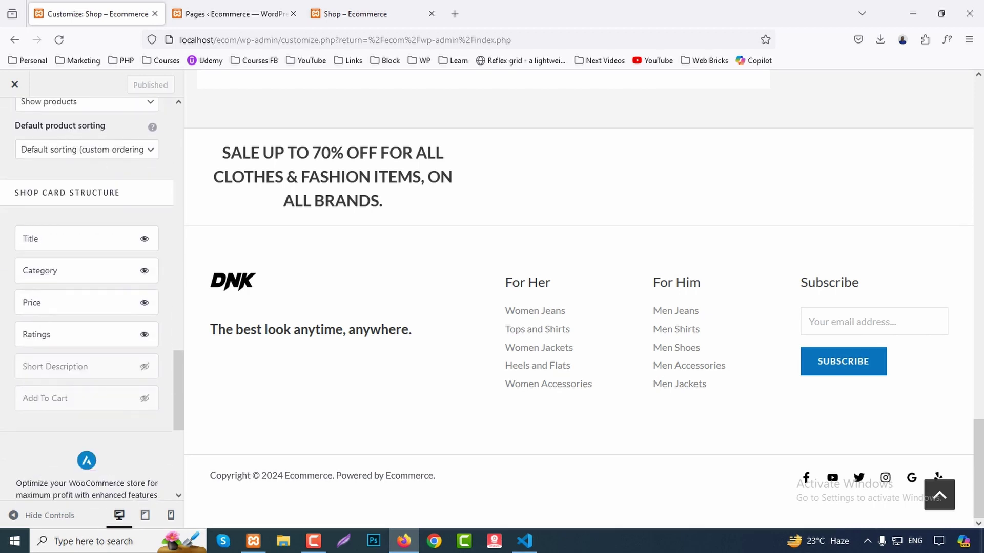
scroll(88, 297, down, 2)
scroll(87, 297, up, 10)
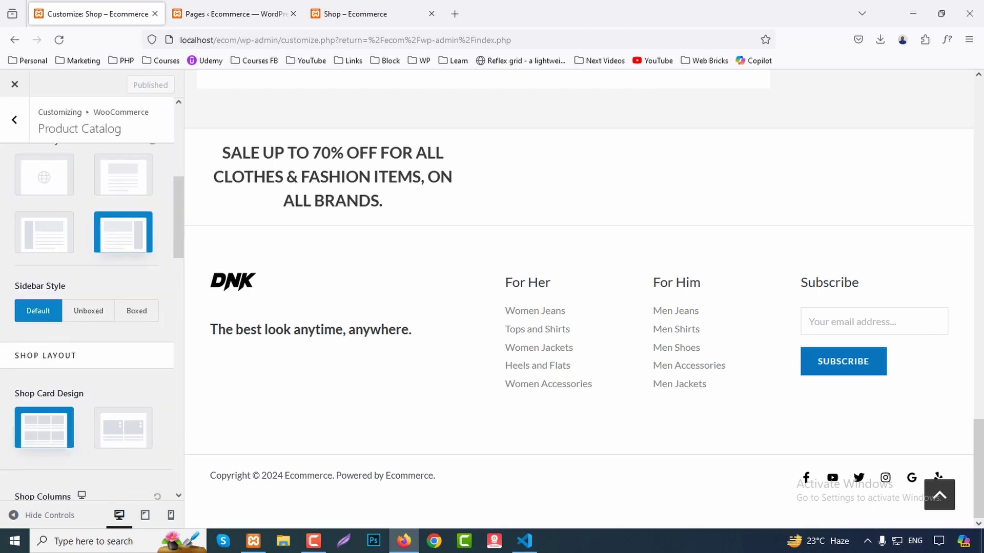
key(Escape)
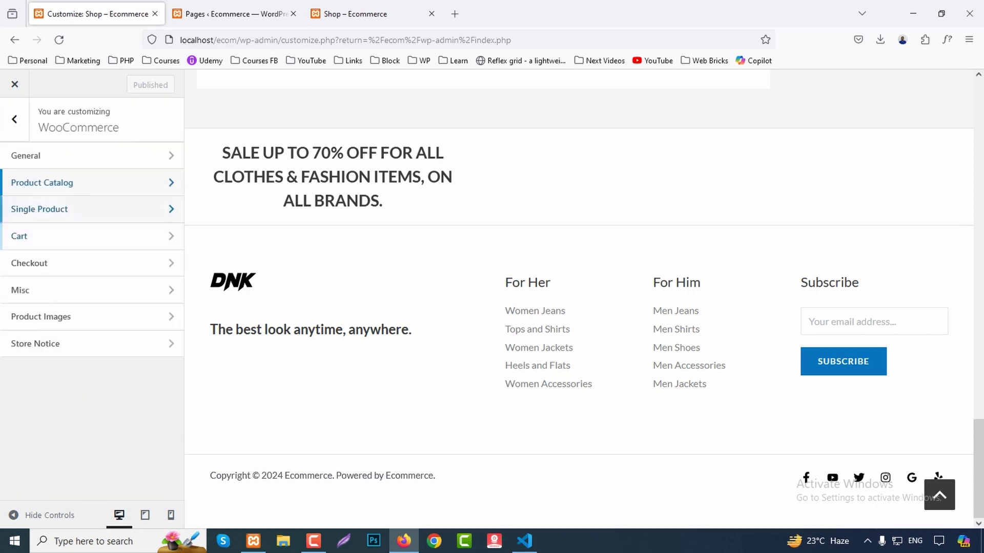
click(40, 209)
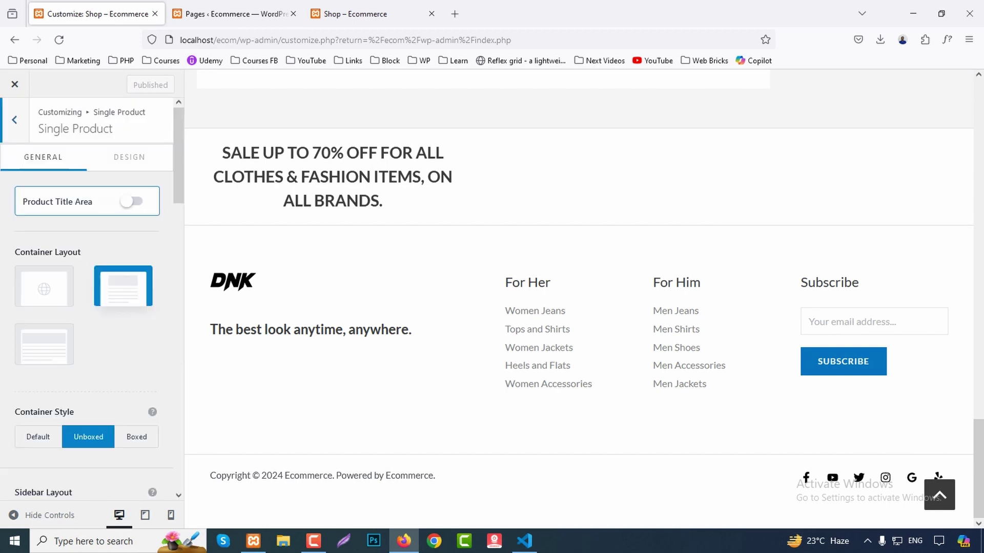
Show payment icons and enable a Sticky Add to Cart bar placed at the Top on product pages.
scroll(87, 256, down, 2)
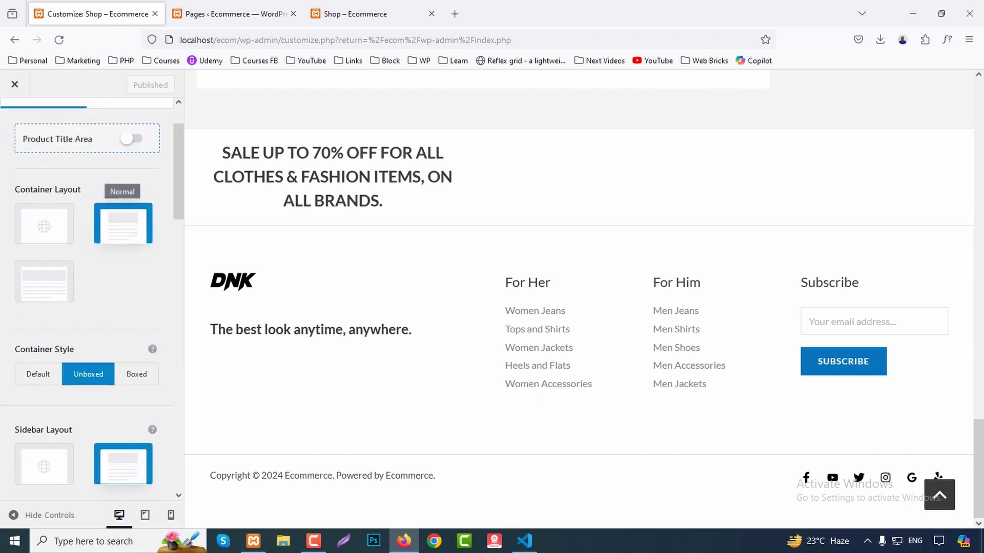
scroll(44, 220, down, 4)
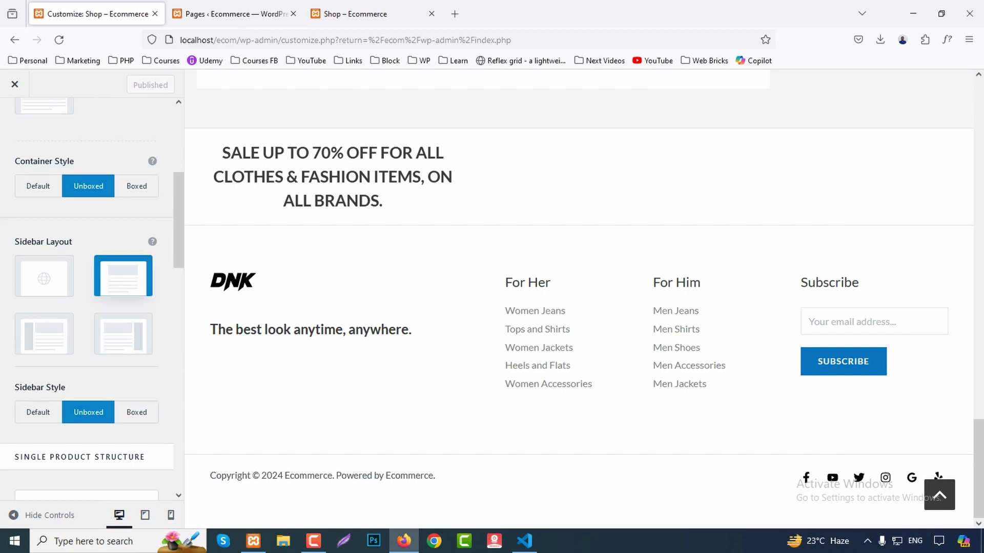
scroll(123, 272, down, 1)
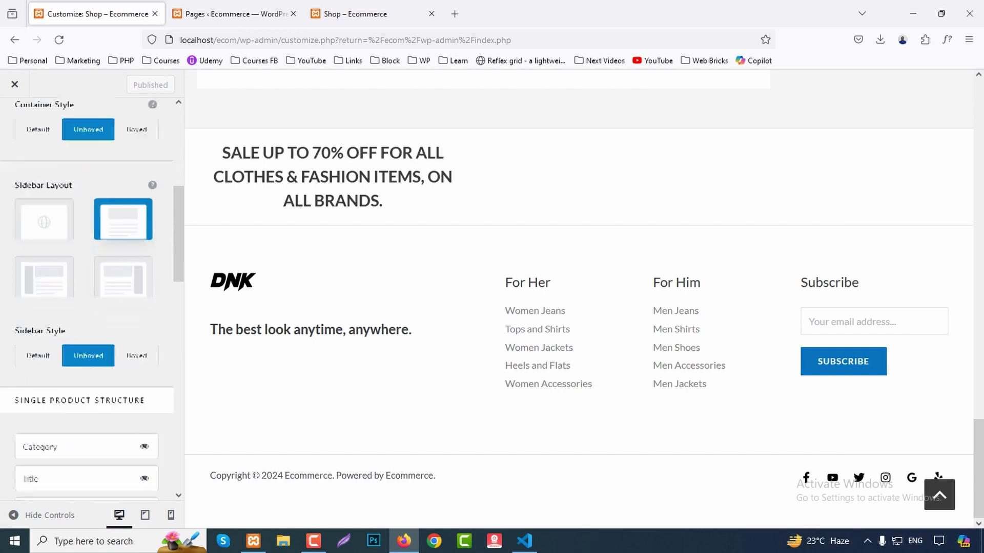
scroll(87, 298, down, 5)
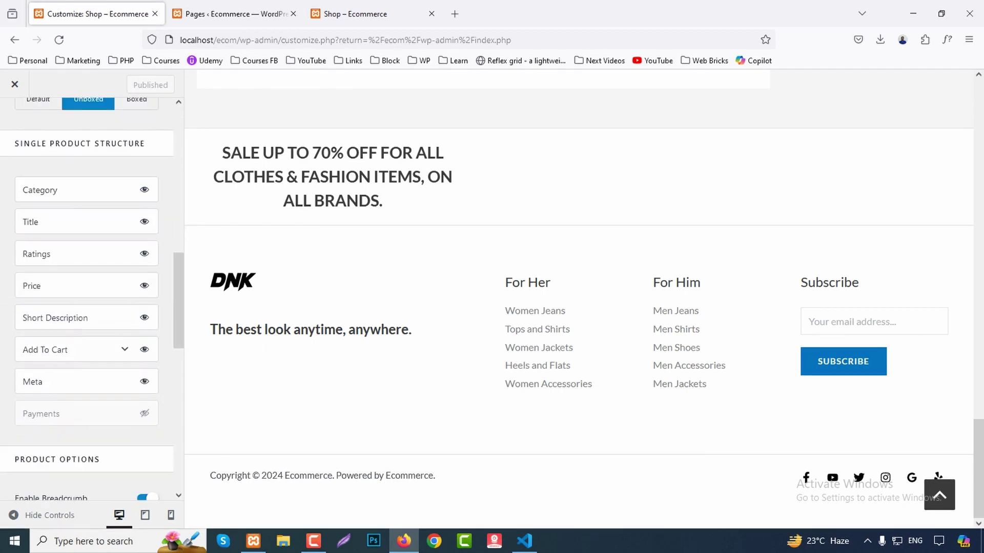
scroll(87, 297, down, 3)
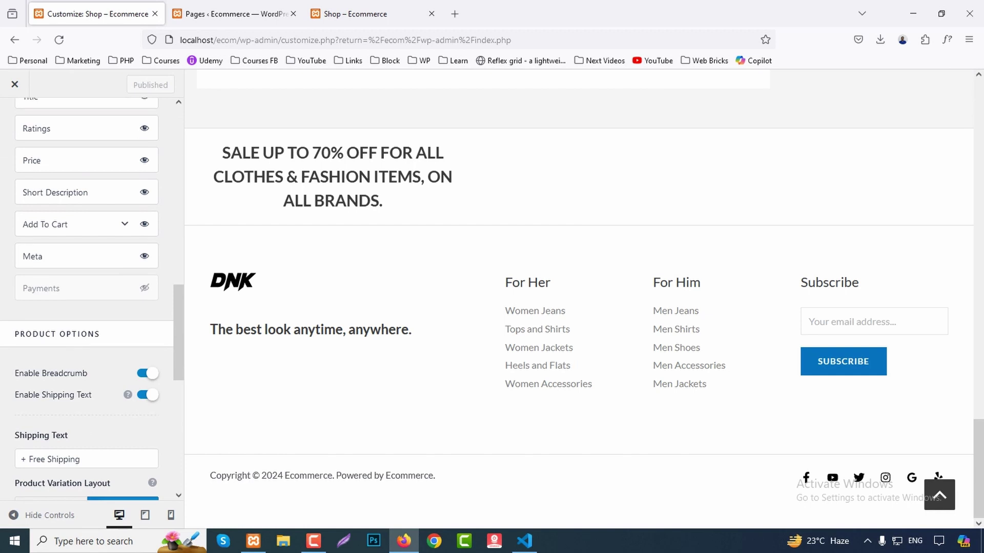
click(144, 288)
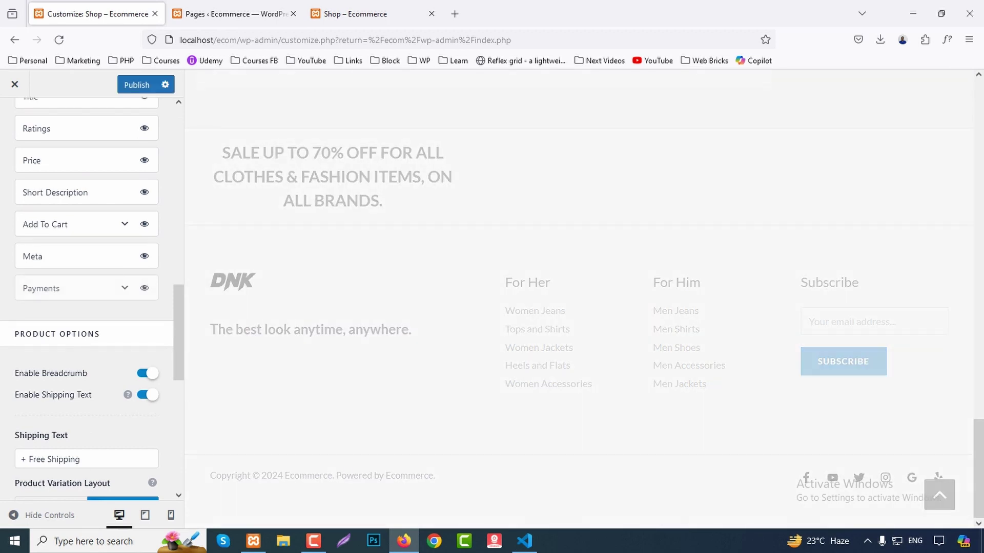
scroll(87, 297, down, 4)
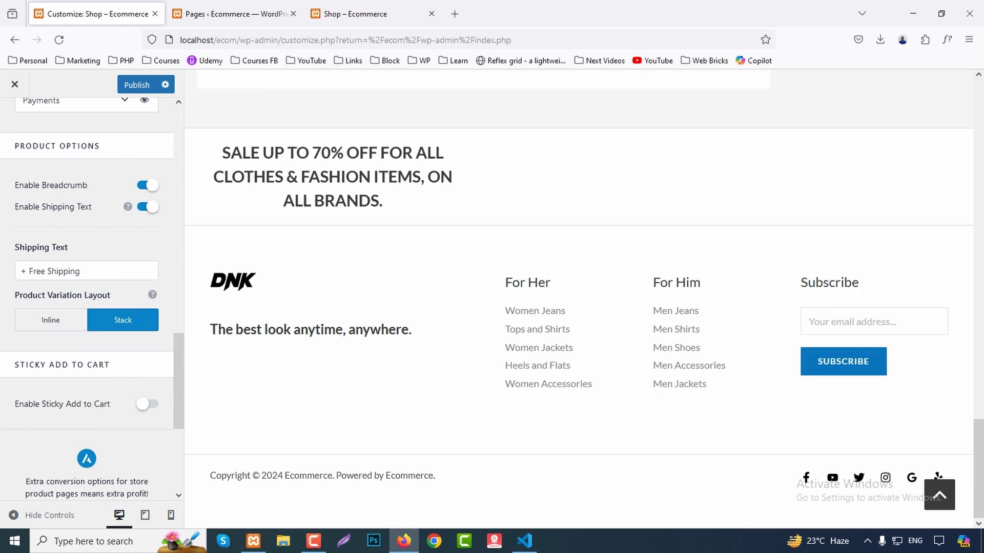
scroll(87, 298, down, 1)
click(147, 341)
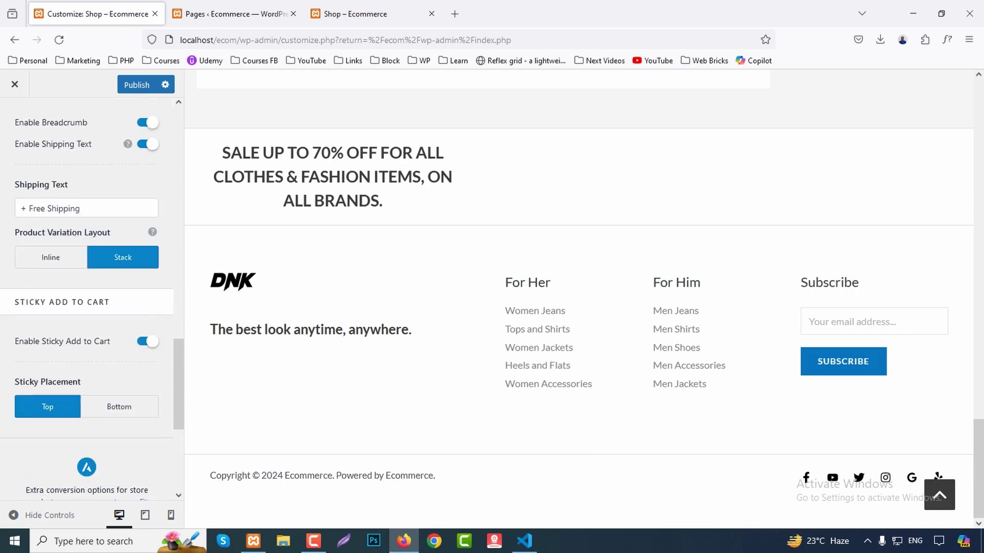
scroll(147, 342, down, 1)
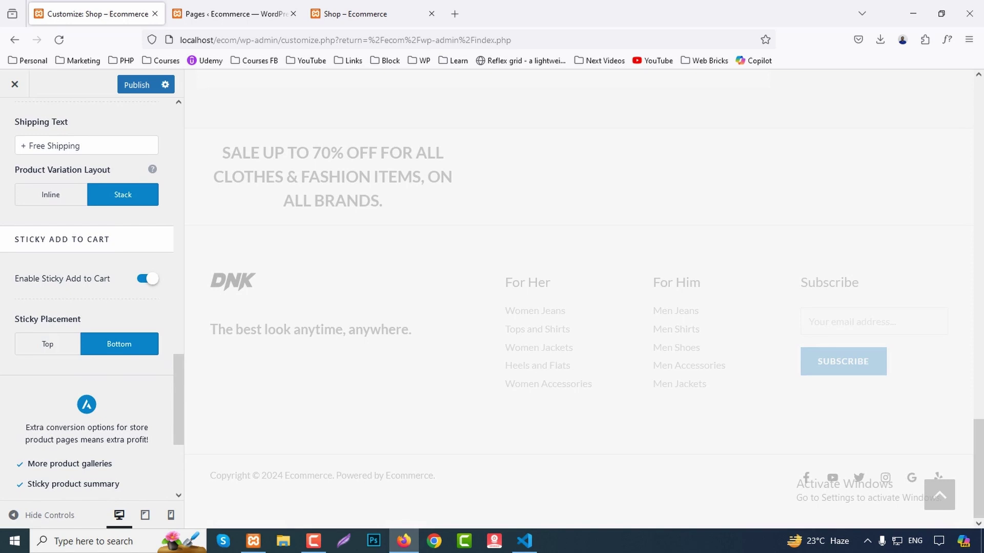
click(47, 343)
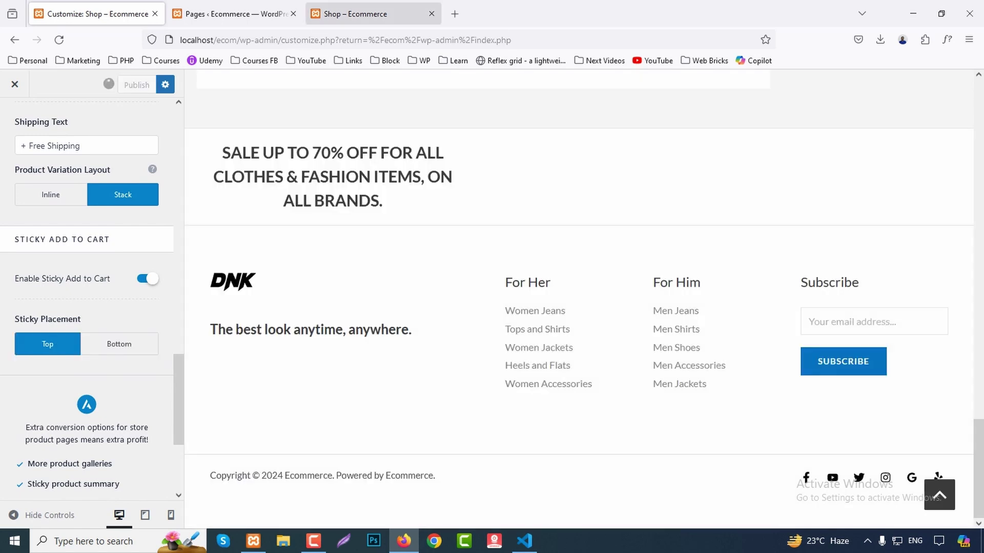
Open the Anchor Bracelet product page from the storefront shop.
click(359, 14)
scroll(222, 318, down, 3)
click(222, 317)
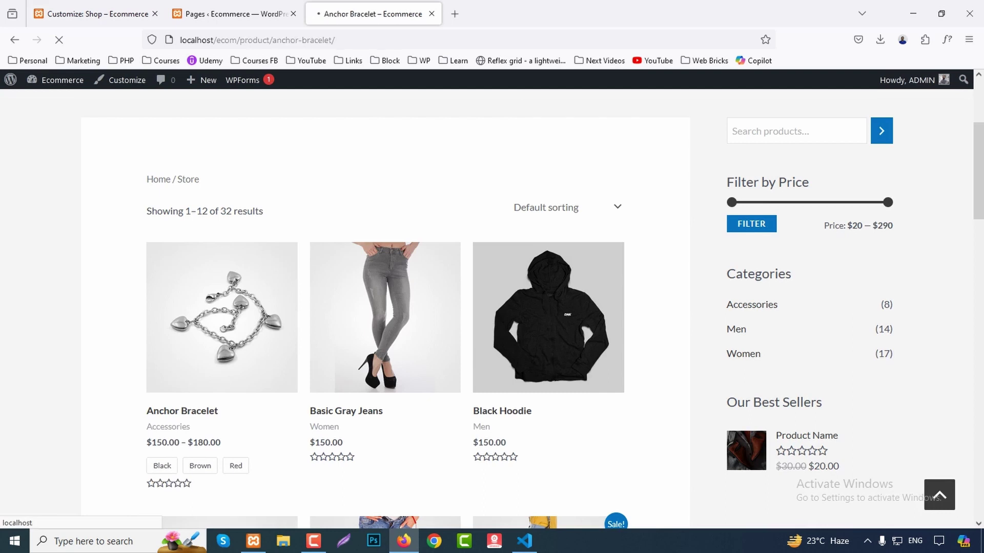
Scroll the Anchor Bracelet page to check the sticky bar showing $150.00 – $180.00 and Select Options.
scroll(492, 307, down, 3)
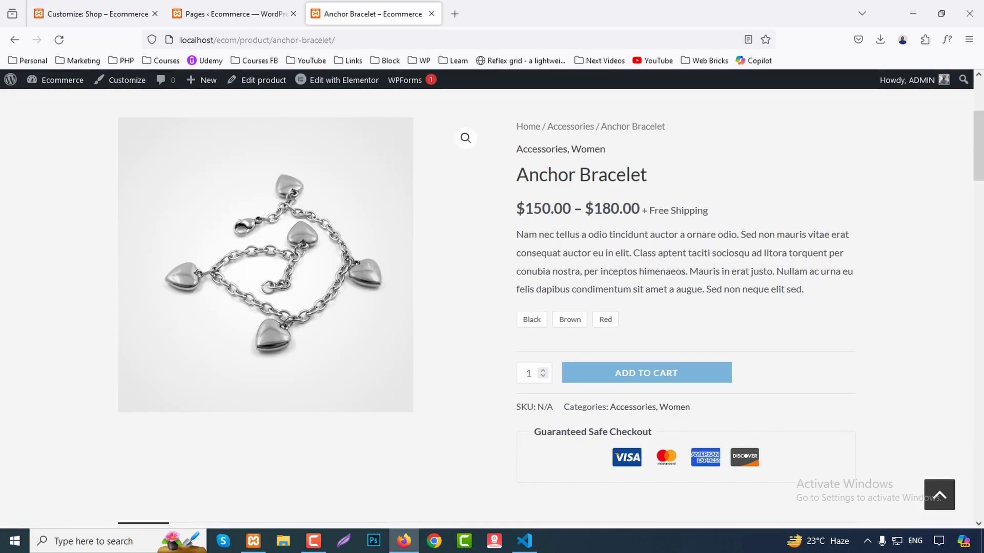
scroll(492, 307, down, 6)
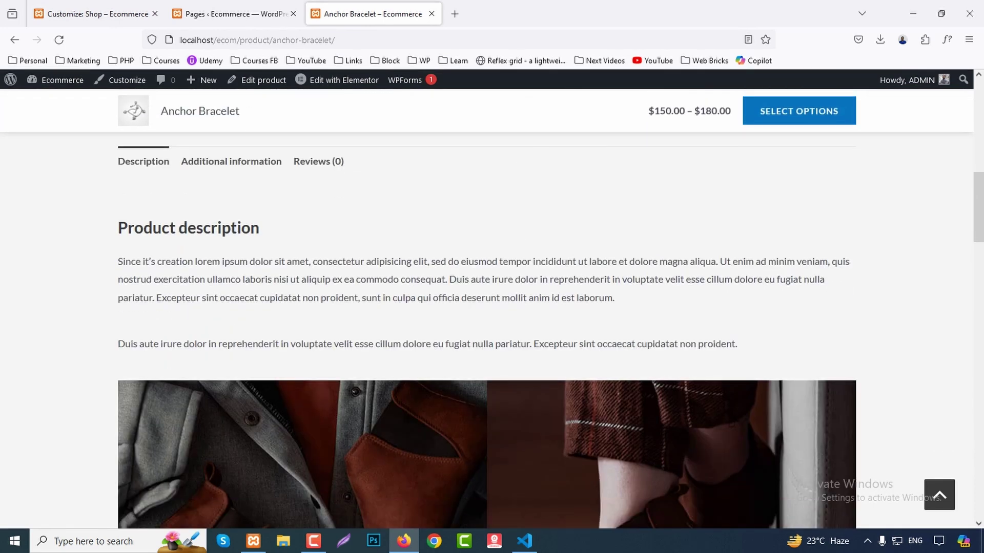
scroll(492, 308, down, 3)
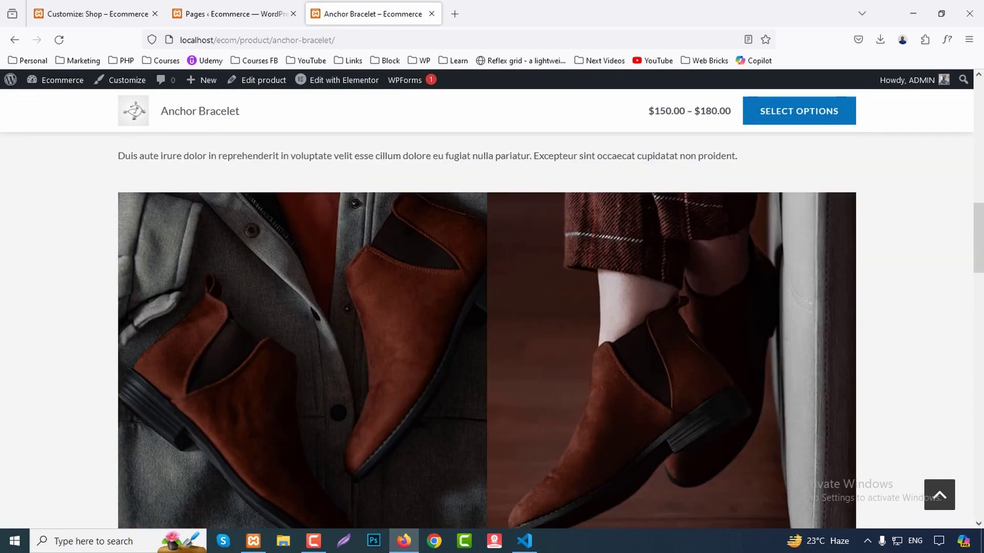
scroll(492, 308, down, 15)
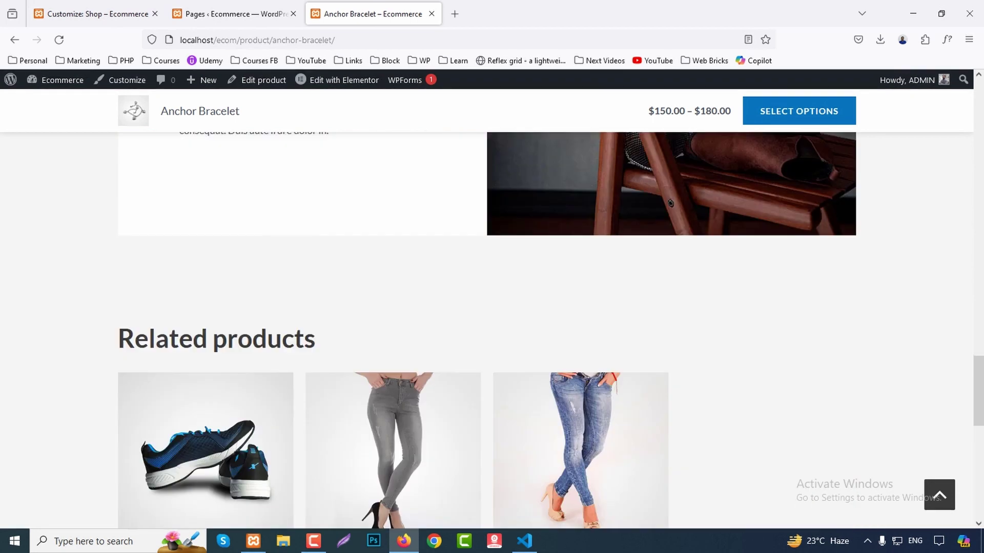
Return to the Customizer and review the WooCommerce Cart settings.
click(97, 13)
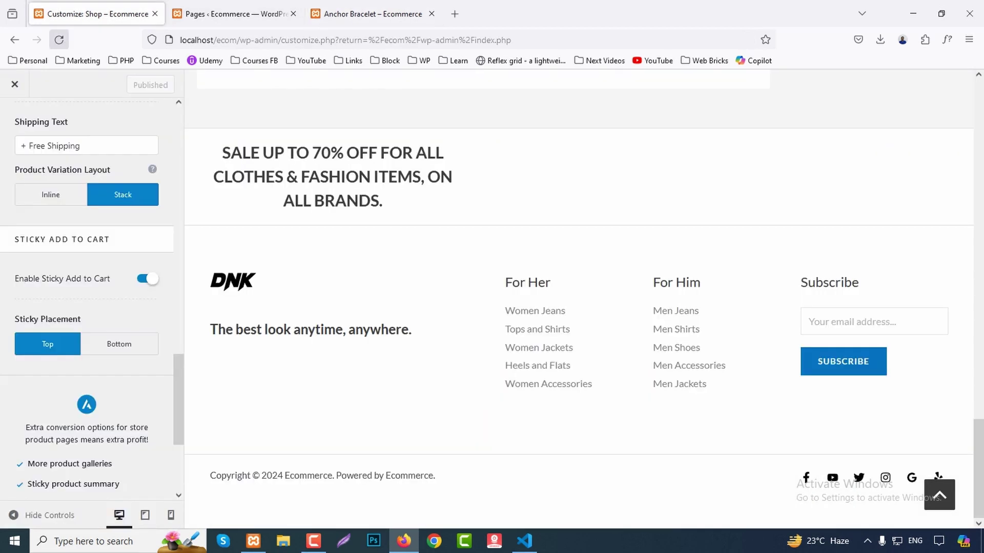
scroll(87, 308, up, 5)
scroll(87, 308, up, 5)
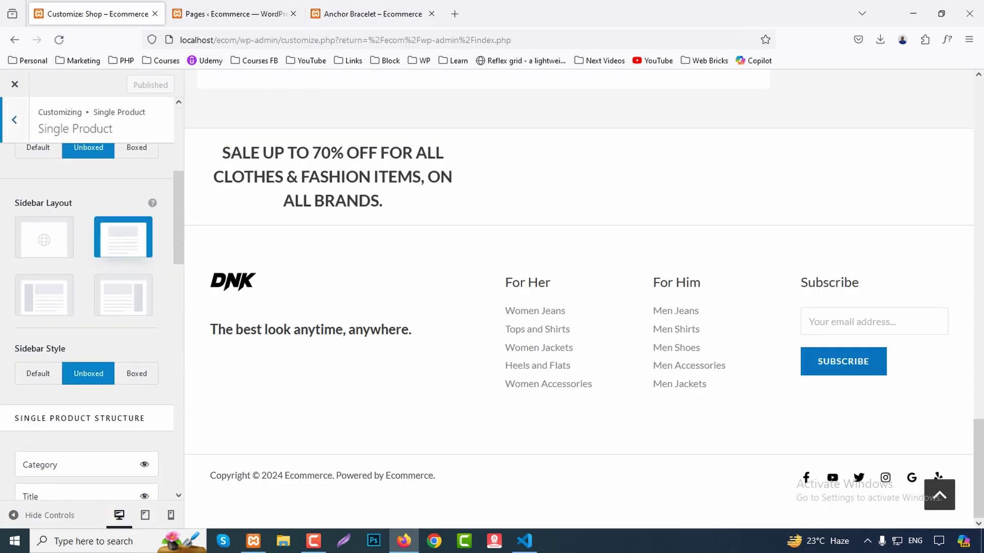
click(15, 119)
click(61, 235)
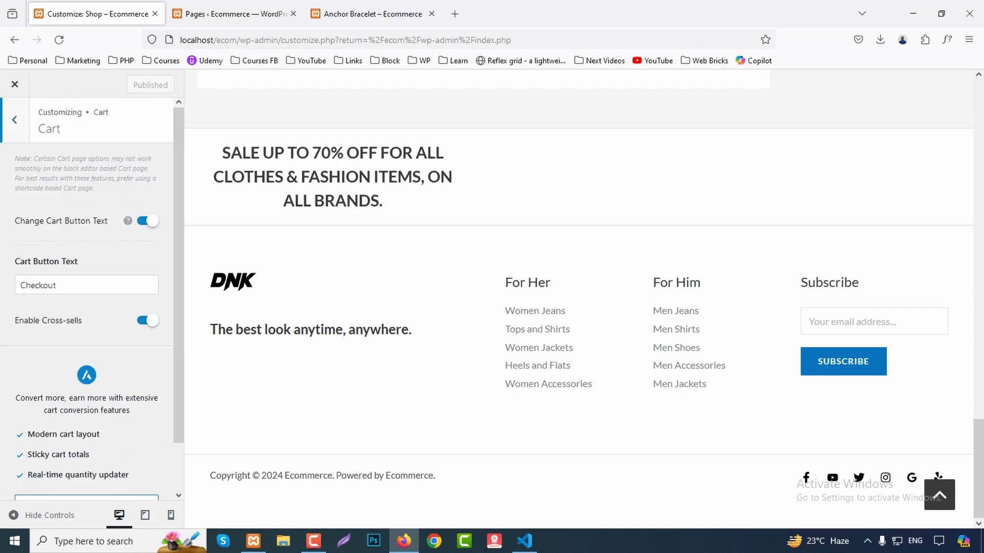
scroll(87, 298, down, 2)
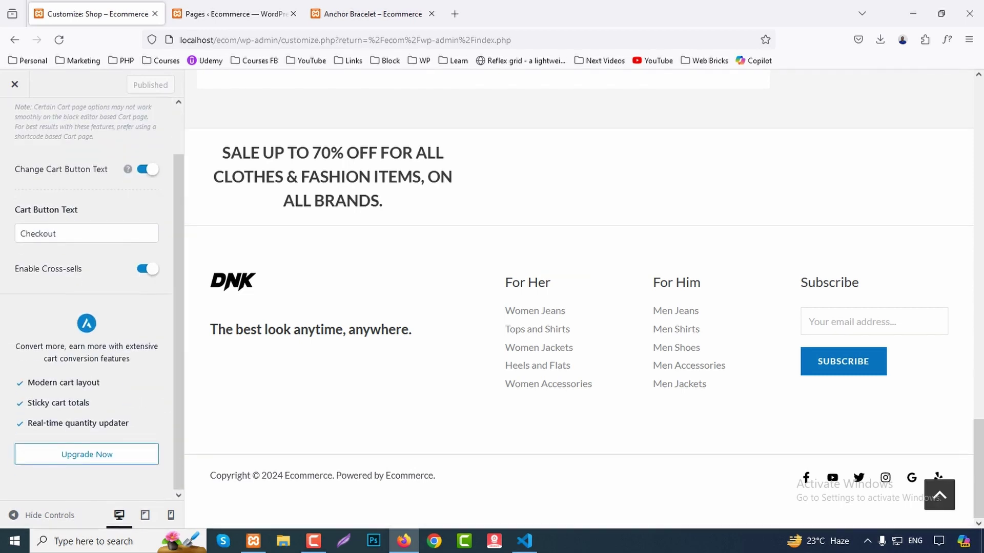
scroll(87, 297, up, 3)
click(15, 120)
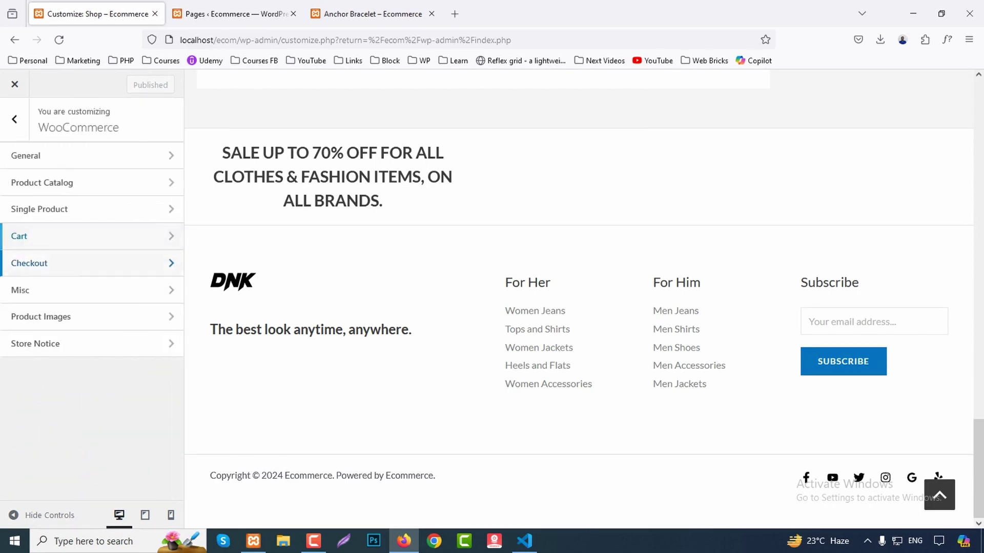
Review the WooCommerce Checkout, Misc and Product Images settings.
click(93, 262)
scroll(87, 297, down, 2)
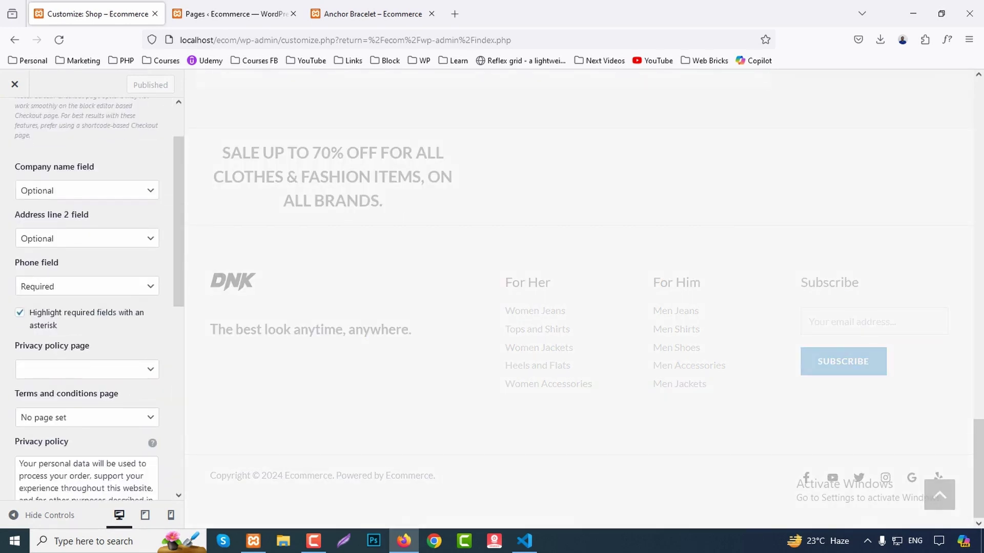
scroll(92, 298, down, 10)
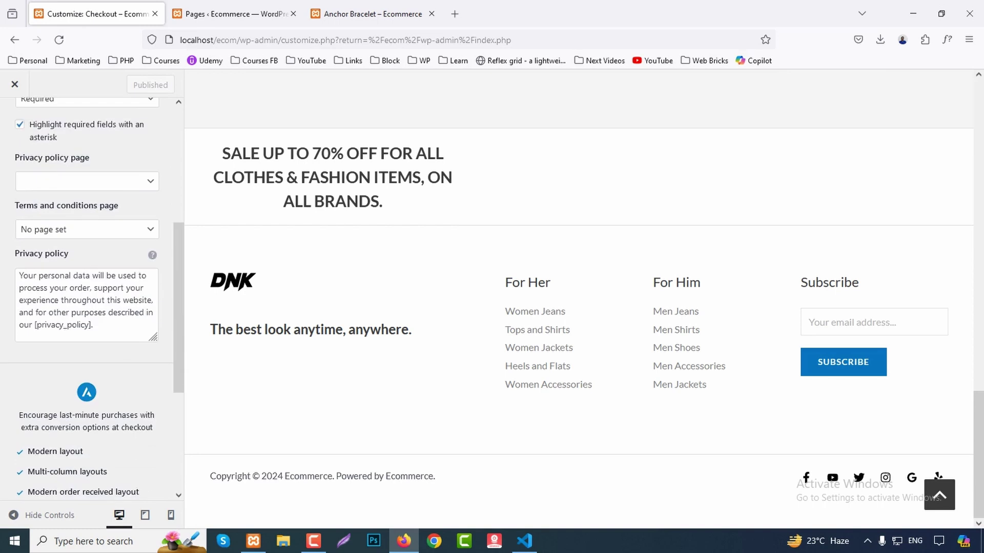
scroll(87, 298, up, 10)
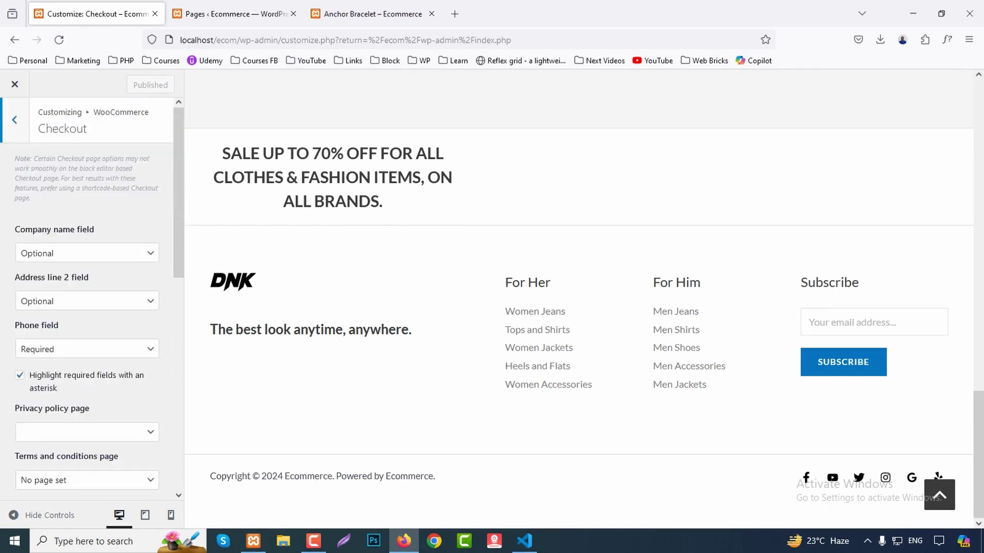
click(15, 120)
click(87, 287)
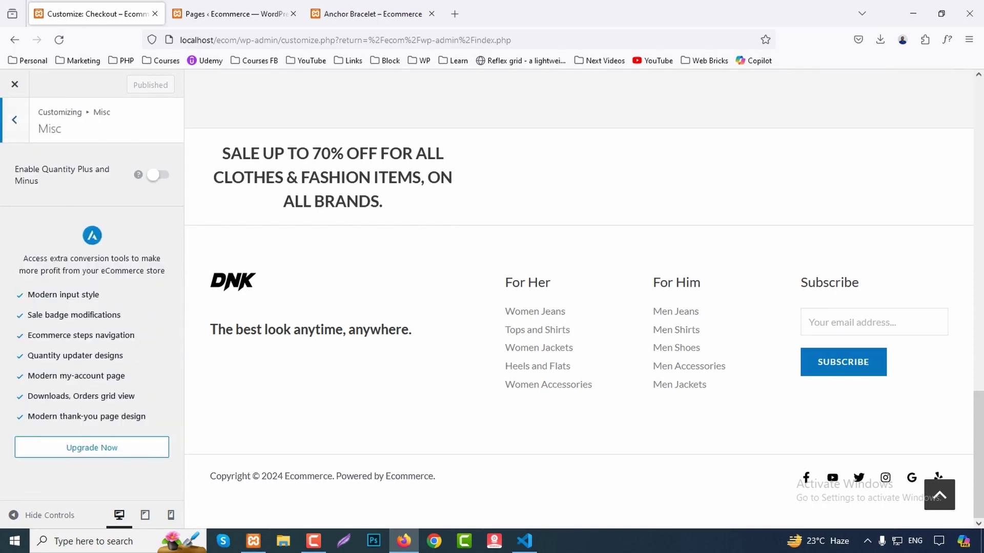
click(15, 120)
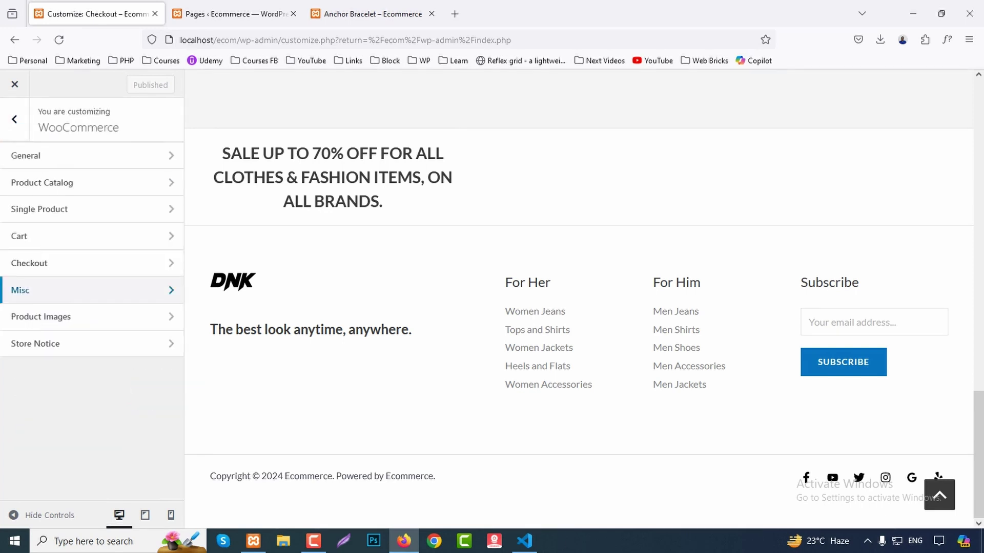
click(87, 316)
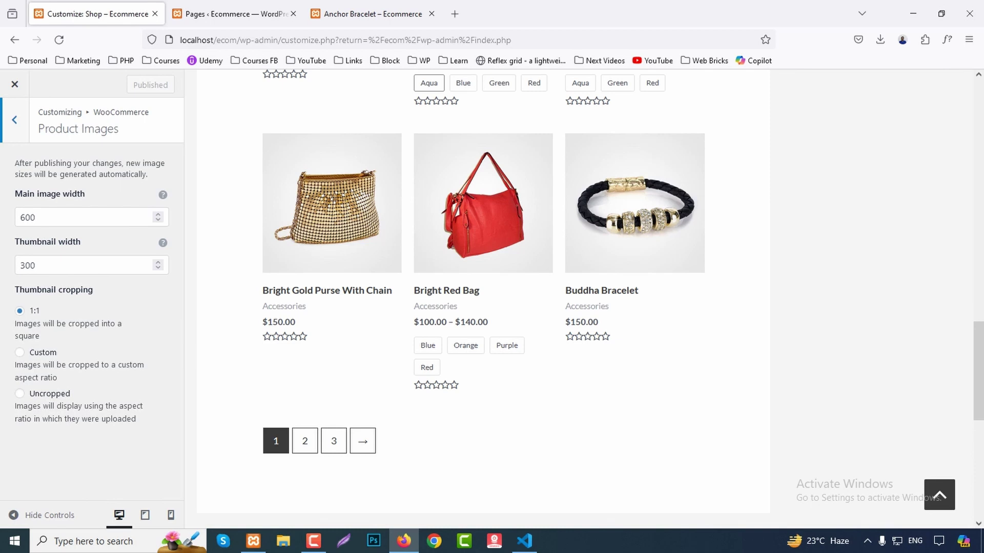
Check the Store Notice text, then go back to the main Customizer list.
click(14, 120)
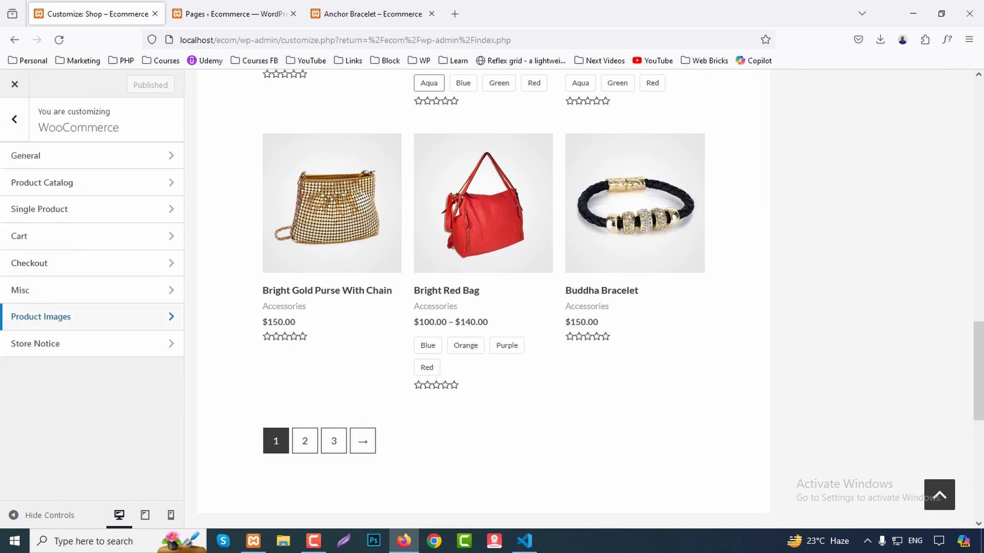
click(76, 343)
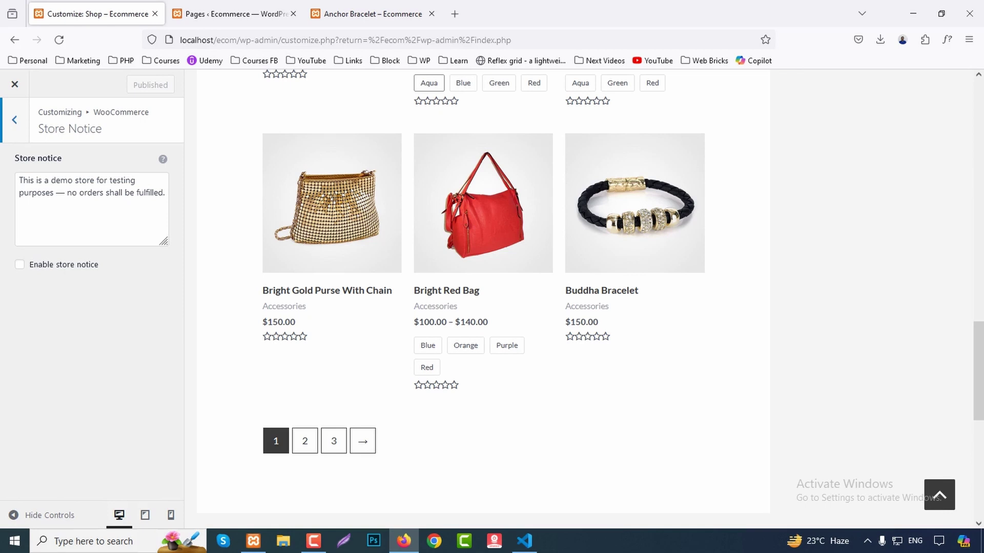
drag(165, 192, 18, 180)
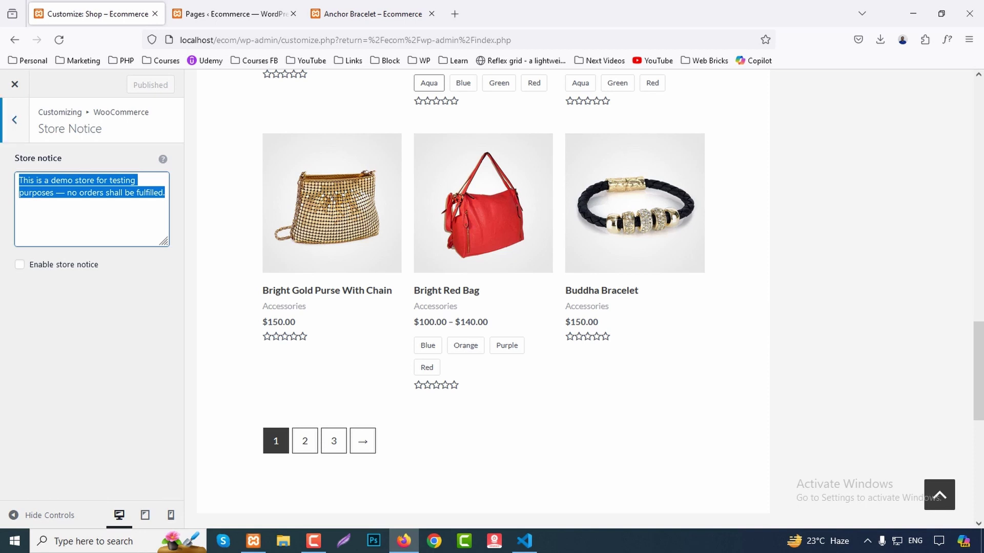
click(14, 120)
click(15, 119)
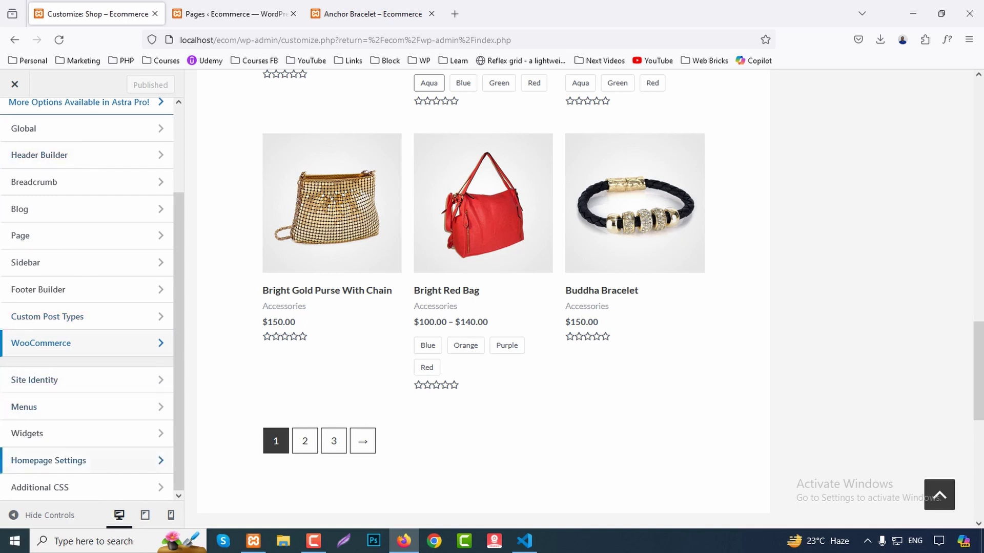
Look through Site Identity, Menus, Widgets, Homepage Settings and Additional CSS, then close the Customizer.
click(34, 379)
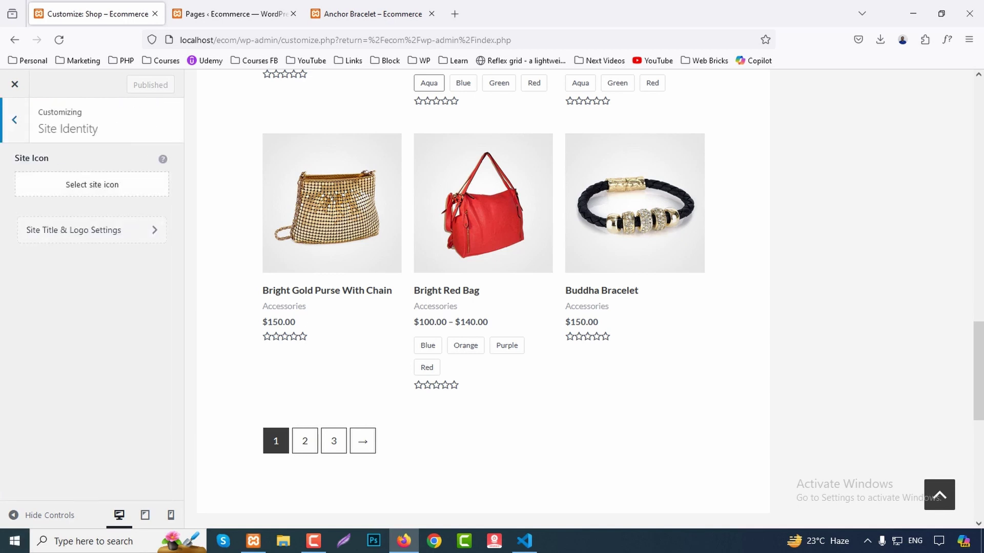
click(14, 120)
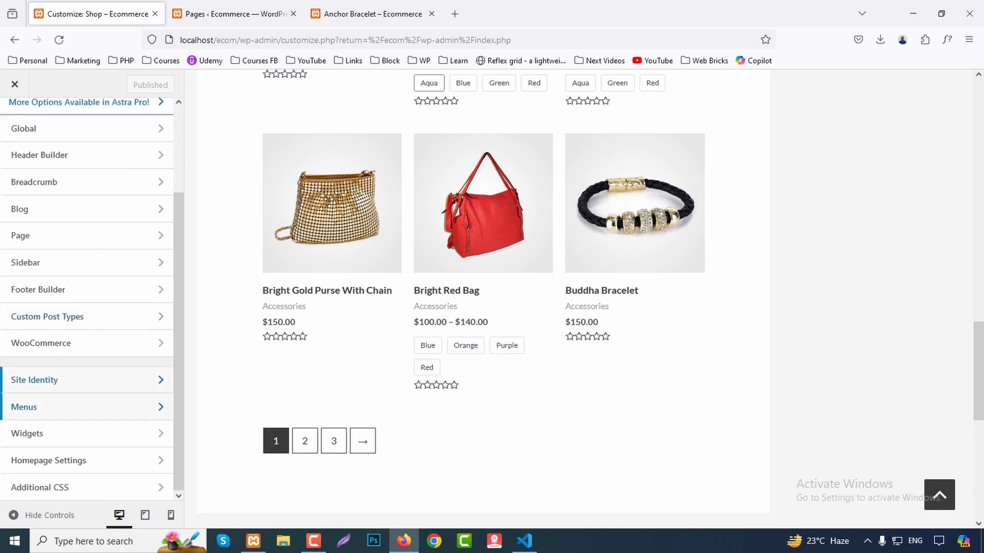
click(35, 407)
click(15, 119)
click(34, 430)
click(15, 119)
click(35, 461)
click(15, 119)
click(34, 487)
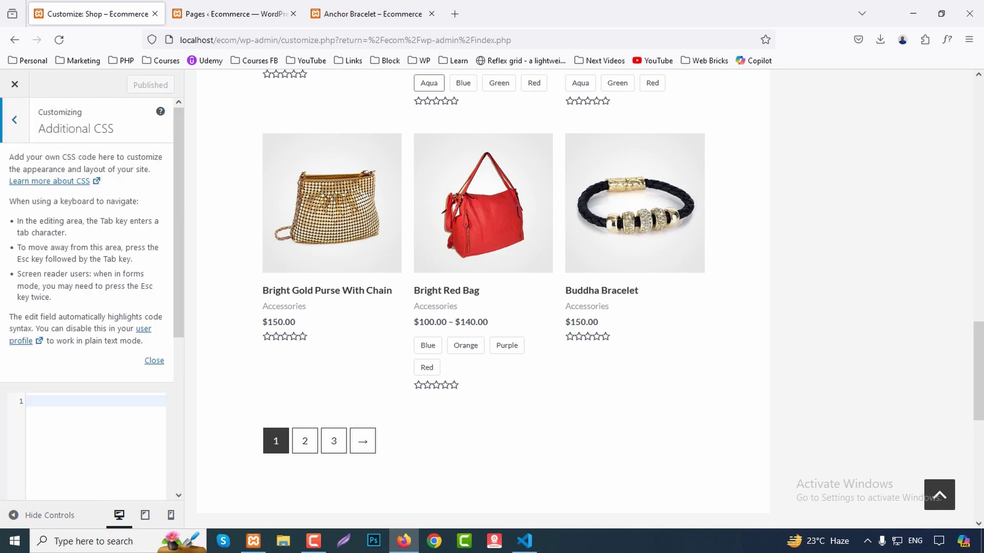
click(14, 84)
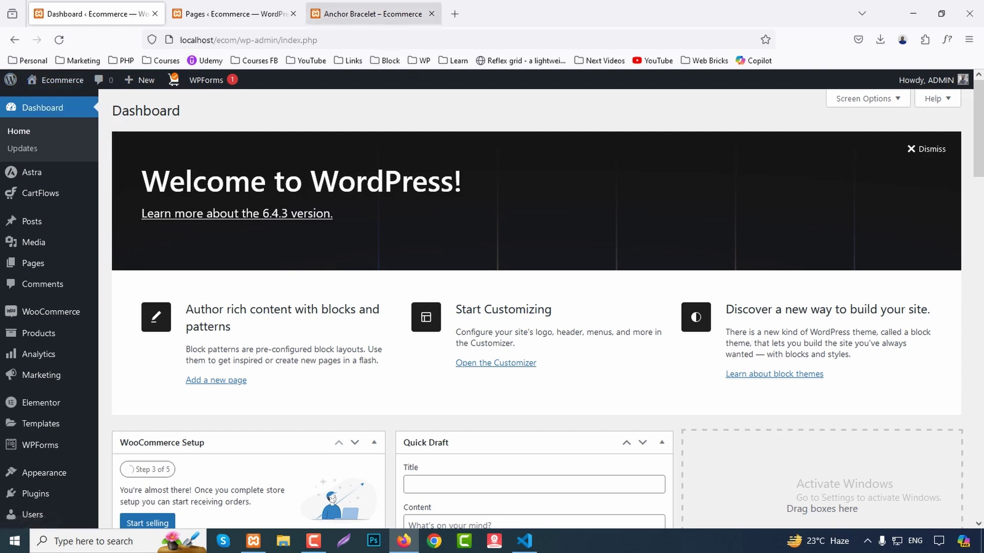
Switch to the Anchor Bracelet tab and reload it with F5.
click(373, 14)
scroll(491, 308, up, 20)
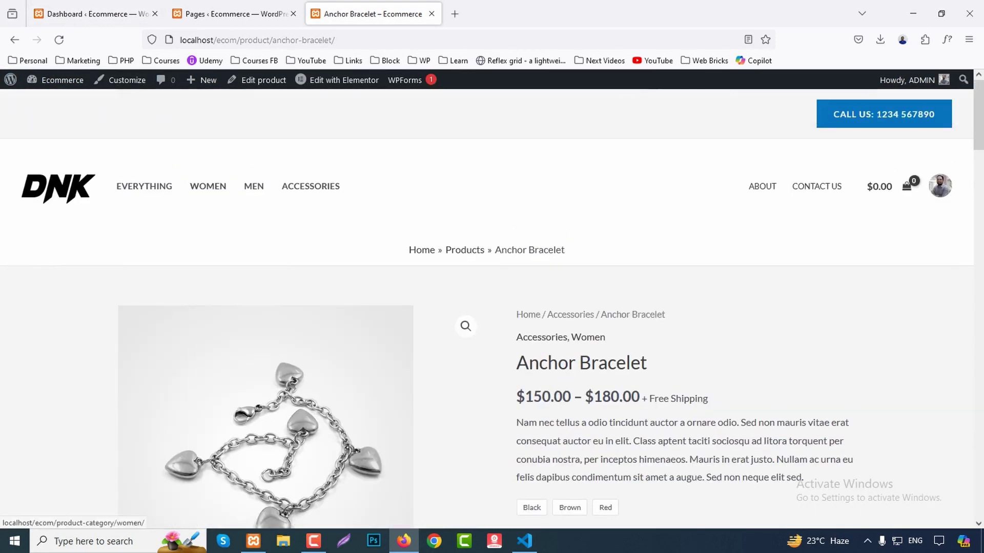
key(F5)
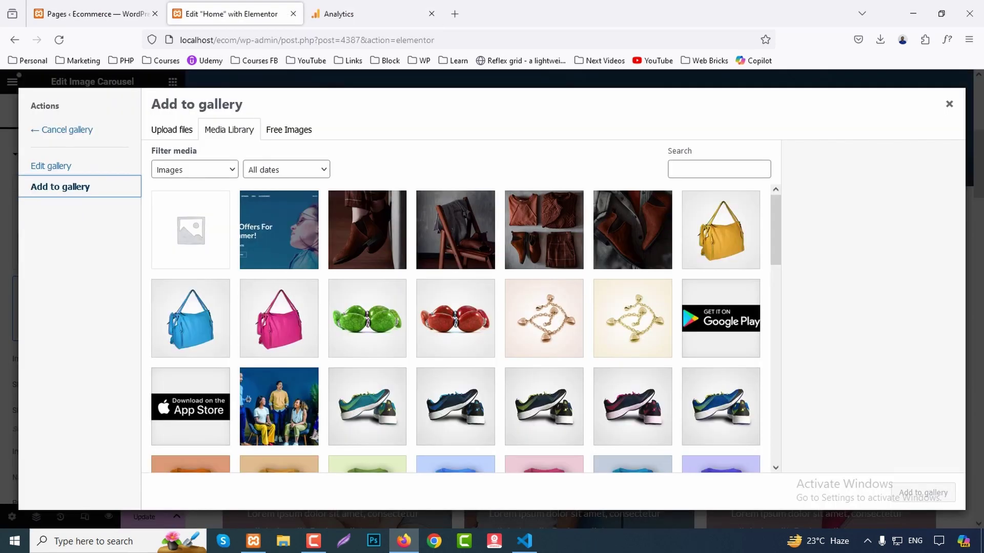
scroll(465, 328, down, 2)
Add five sports-shoe images and the orange Thankful t-shirt image to the carousel gallery.
click(367, 347)
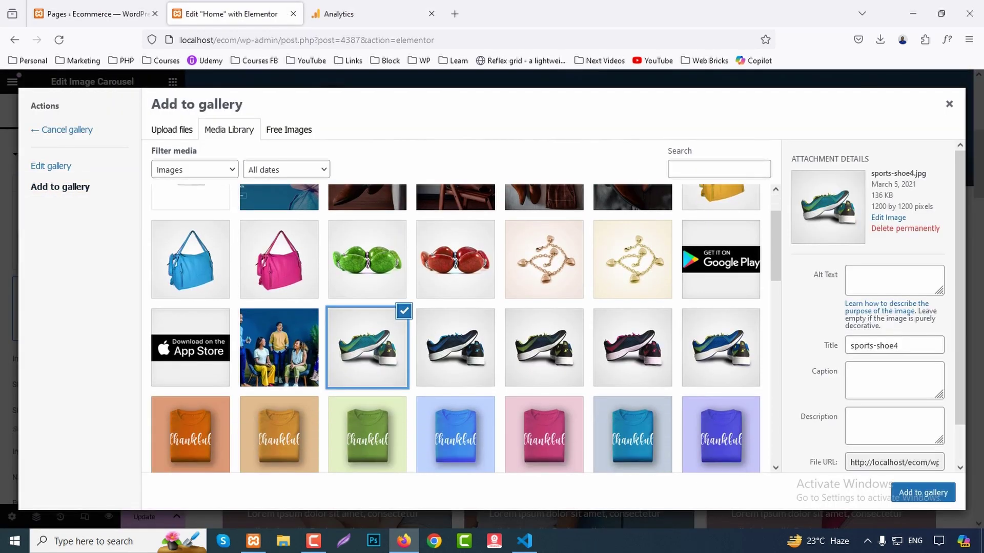
click(456, 347)
click(544, 348)
click(633, 348)
click(720, 347)
scroll(455, 328, down, 1)
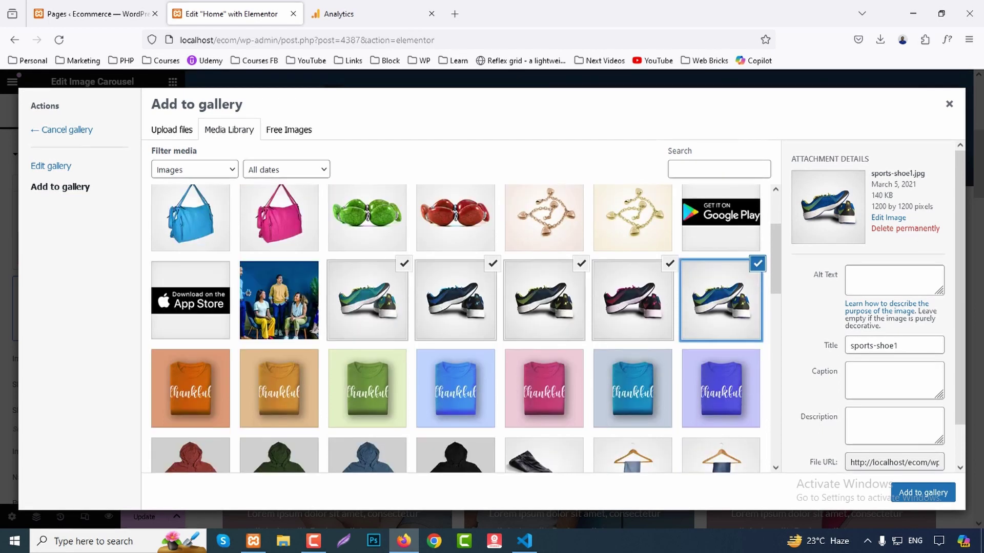
click(191, 388)
click(922, 492)
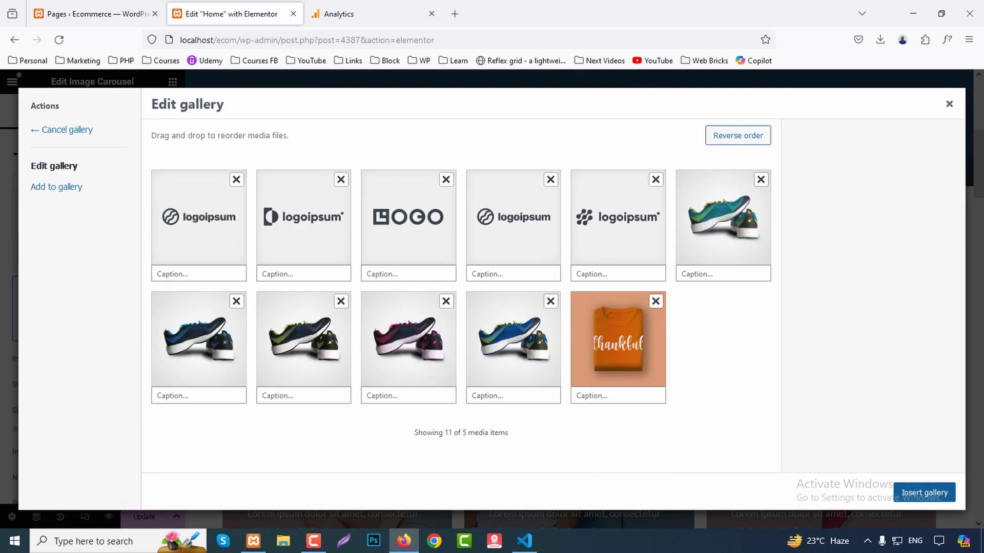
Remove the four logoipsum placeholders and insert the updated gallery into the carousel.
click(236, 179)
click(237, 180)
click(236, 180)
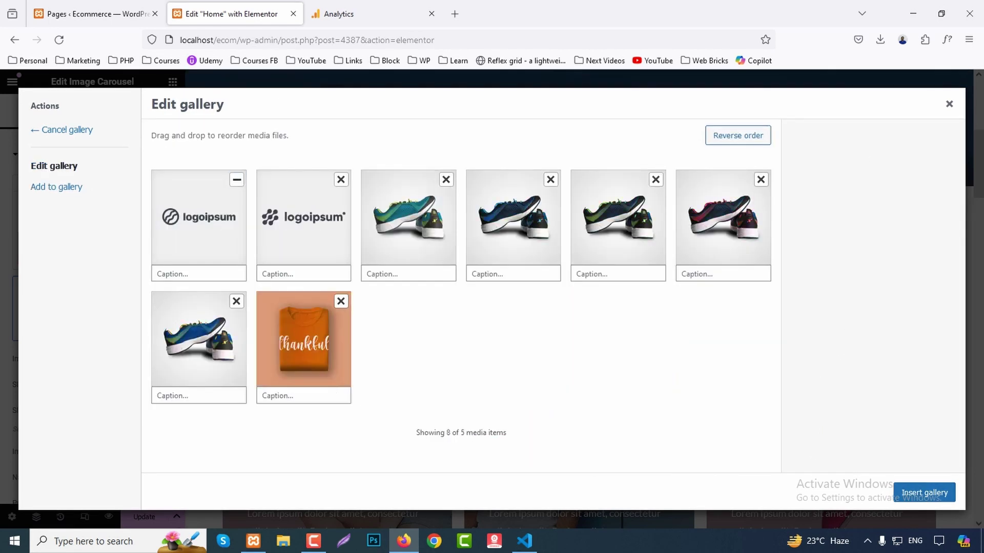
click(236, 179)
click(236, 179)
click(924, 492)
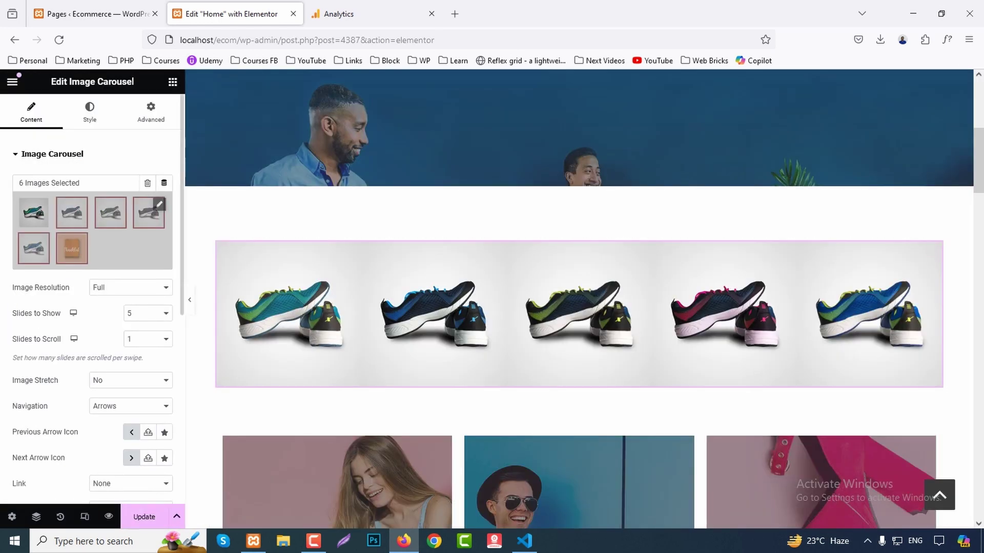
Set the carousel's Slides to Show to 4.
click(148, 314)
key(Up)
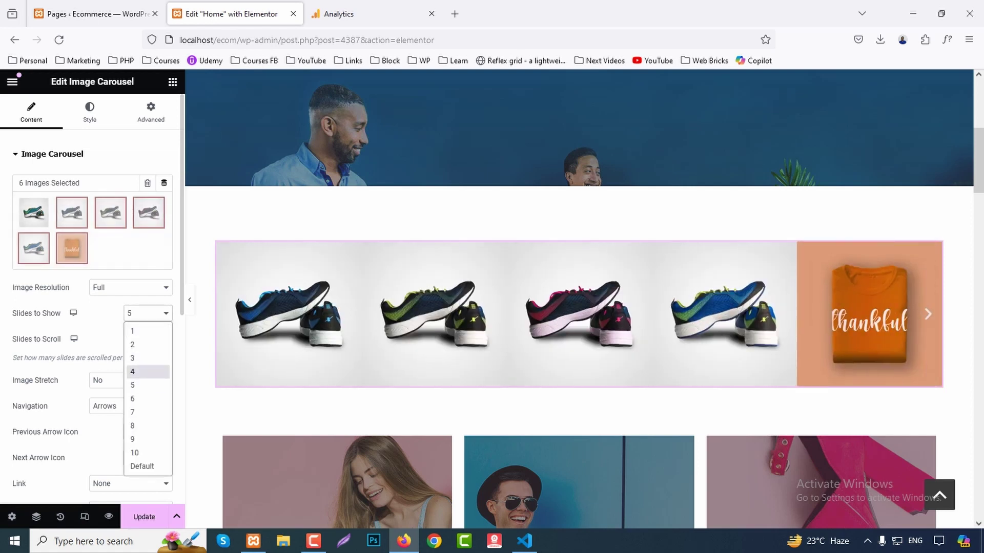
key(Return)
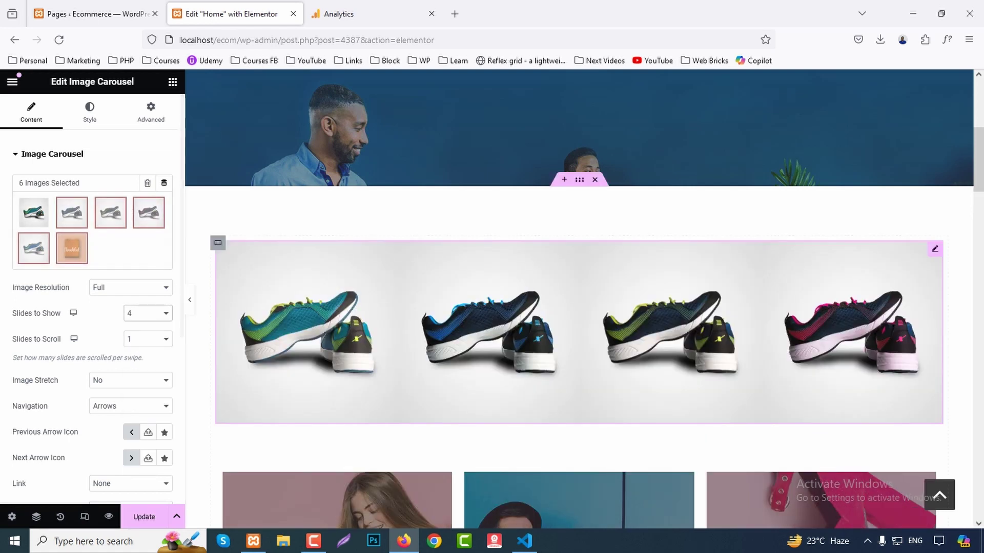
scroll(579, 307, down, 3)
scroll(579, 307, down, 2)
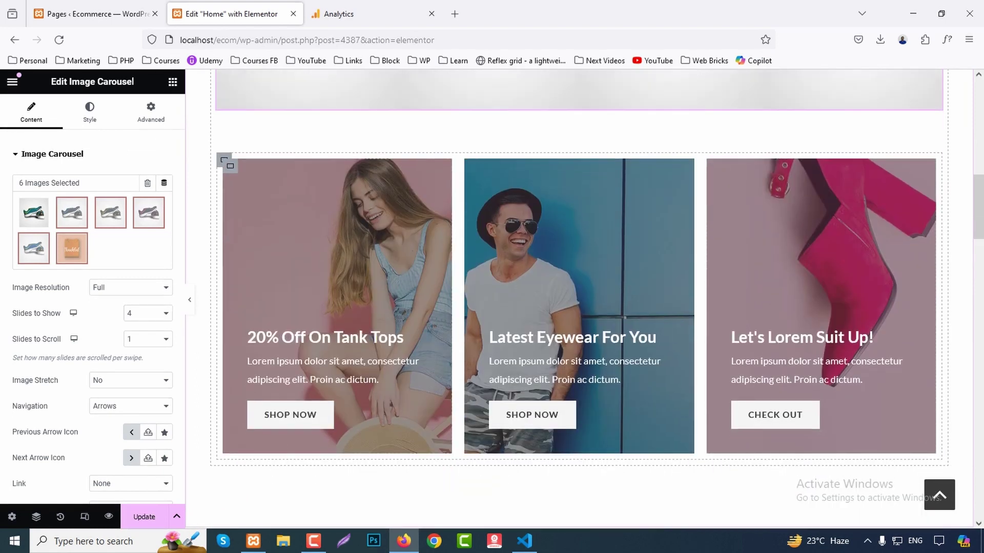
Inspect the promo banner, the 20% Off On Tank Tops box, and the Featured Products heading and divider.
click(227, 164)
click(88, 110)
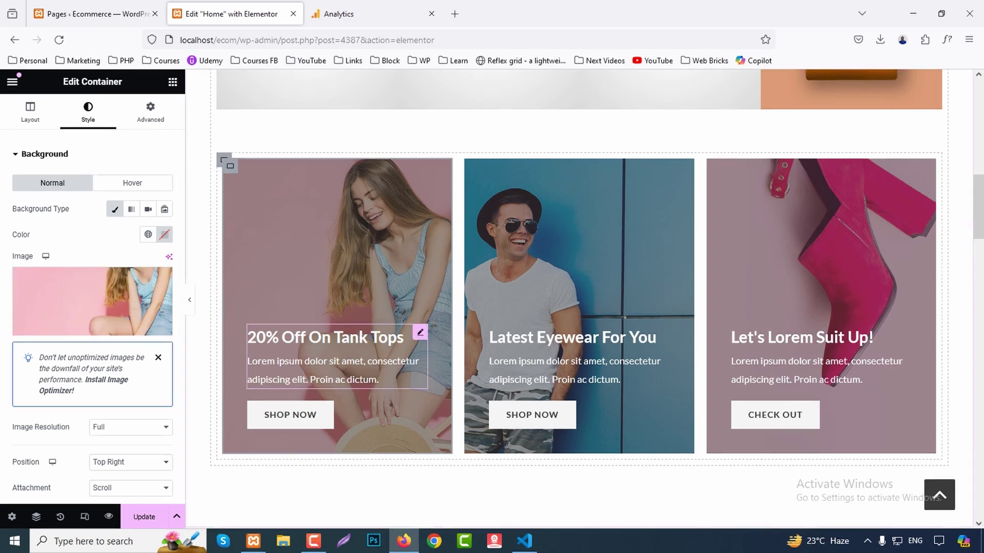
click(420, 332)
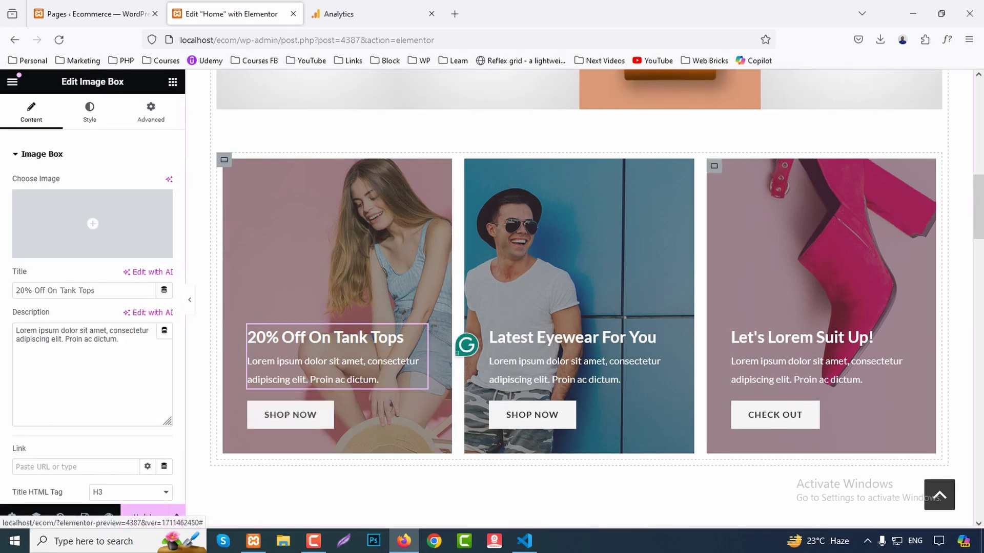
scroll(579, 298, down, 5)
scroll(579, 297, down, 3)
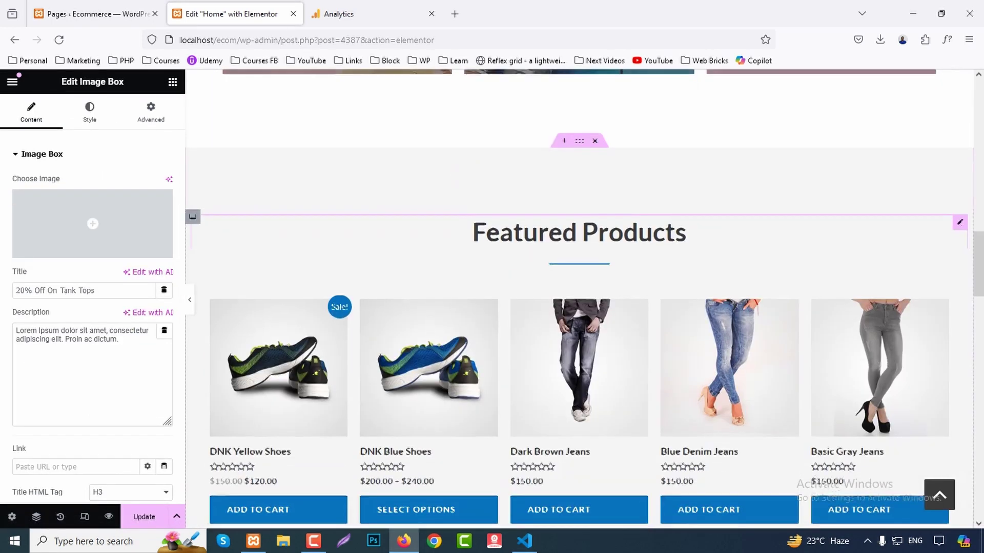
click(686, 174)
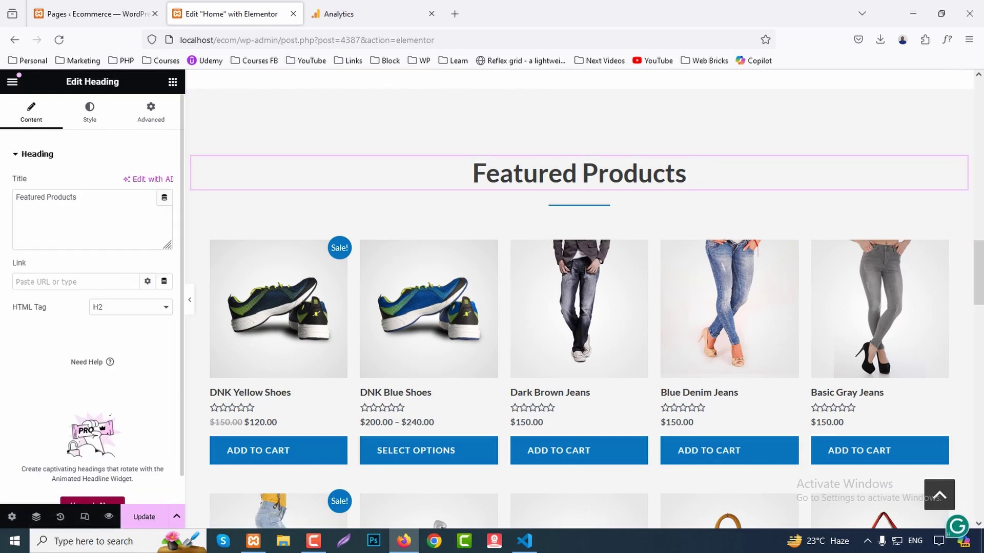
click(579, 205)
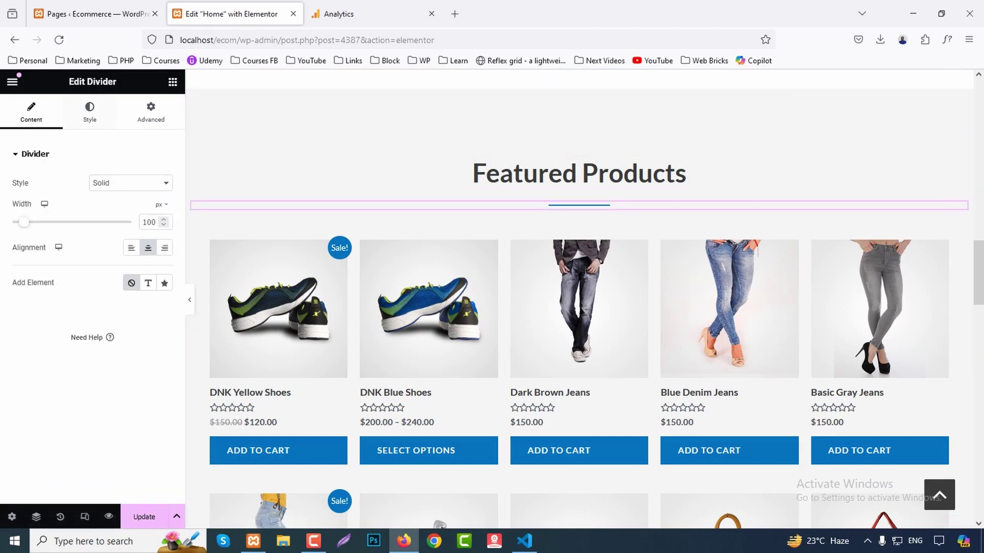
click(90, 110)
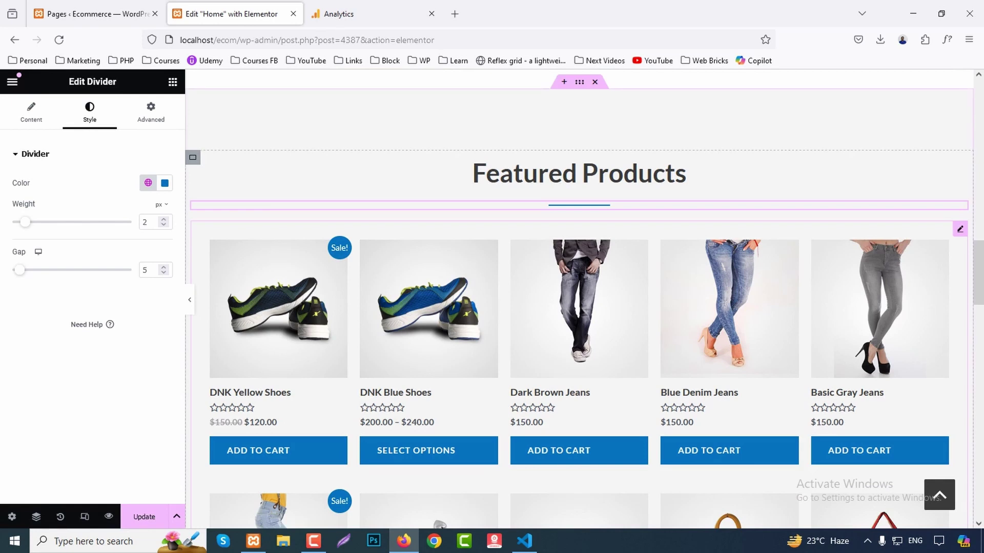
scroll(579, 205, down, 2)
Edit the featured products shortcode to columns="4" limit="8".
click(429, 205)
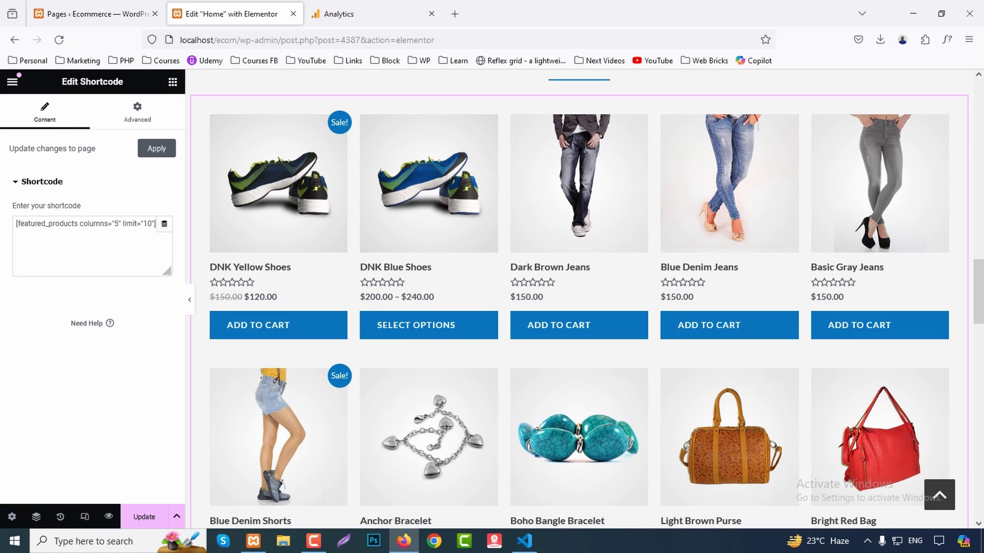
double_click(117, 223)
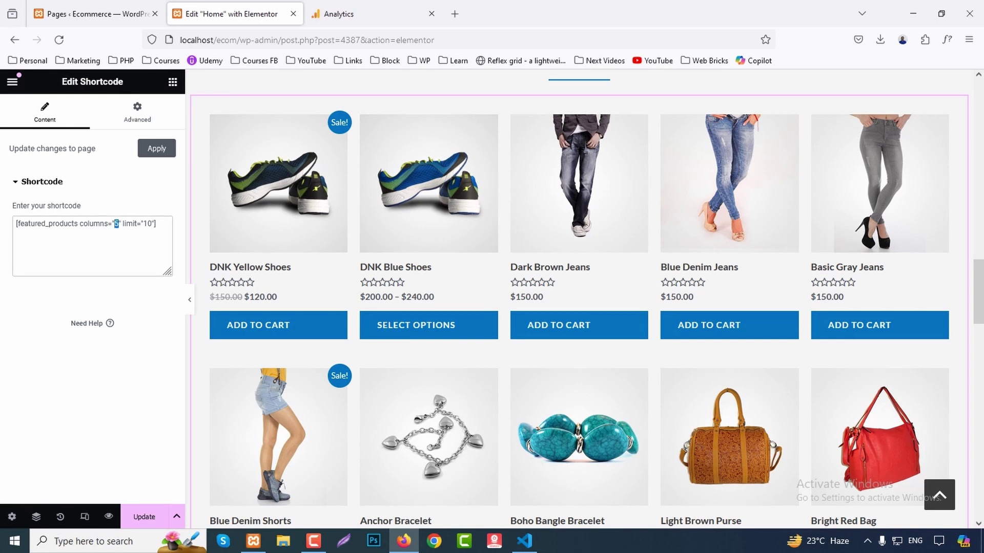
text(4)
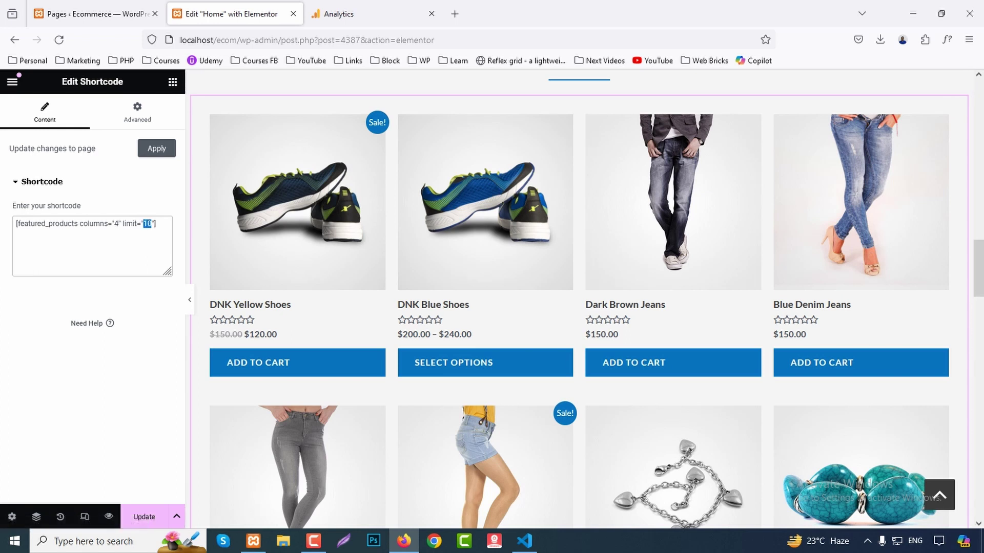
text(8)
scroll(861, 307, down, 4)
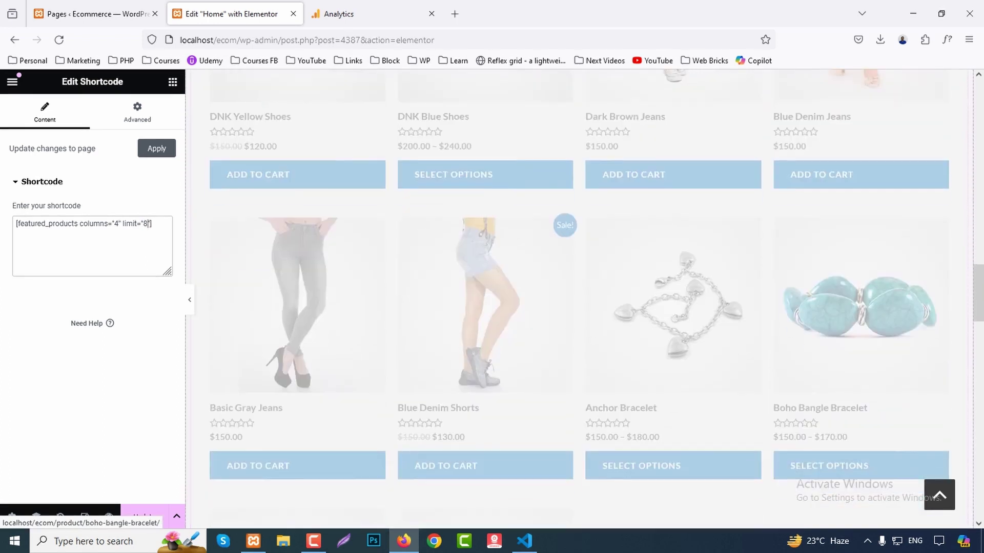
scroll(673, 358, down, 3)
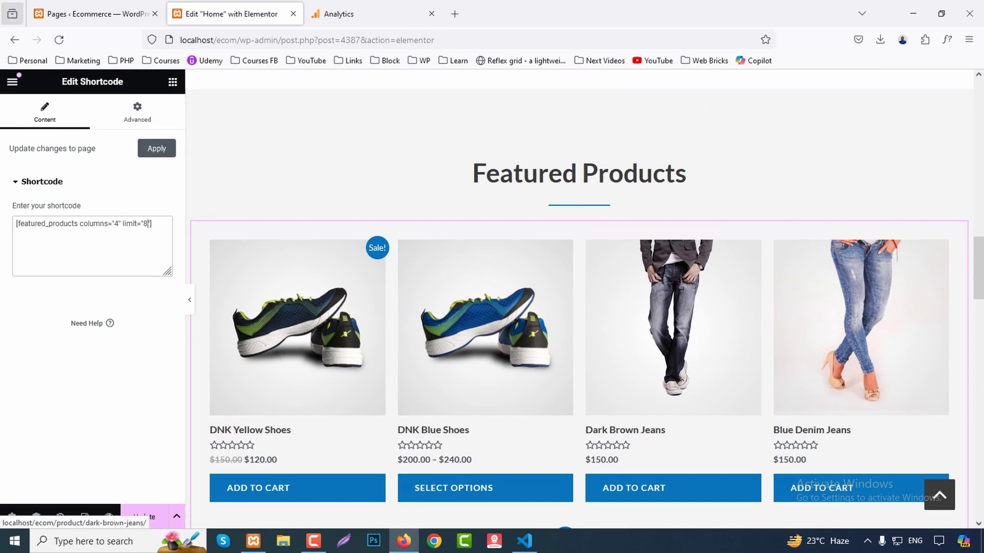
Open the admin Products list in a new tab, then return to the home page editor.
click(98, 13)
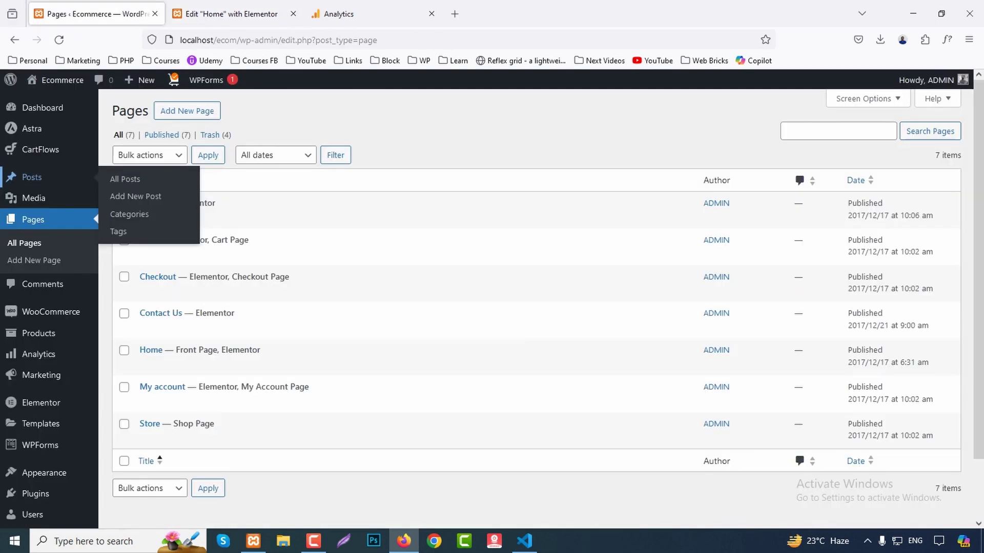
middle_click(38, 333)
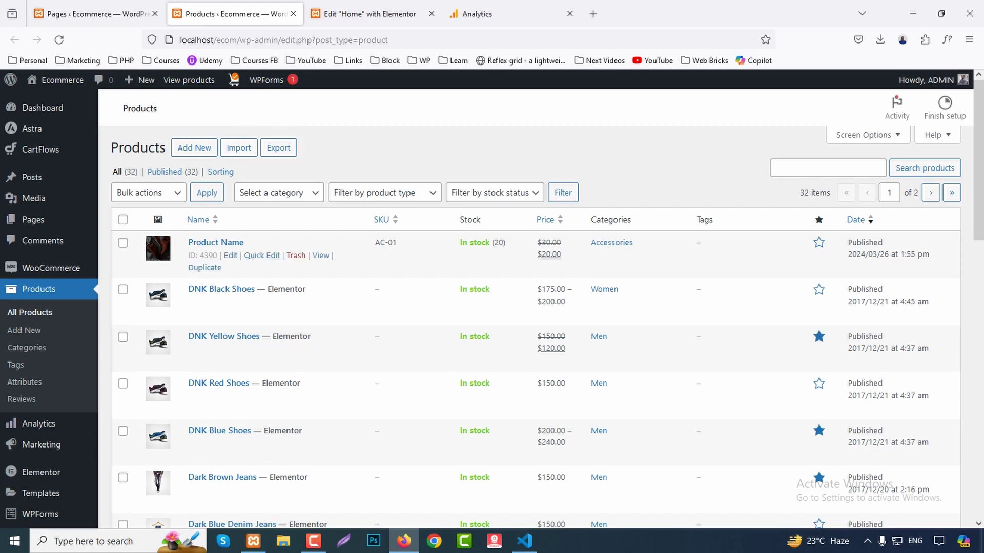
scroll(359, 359, down, 3)
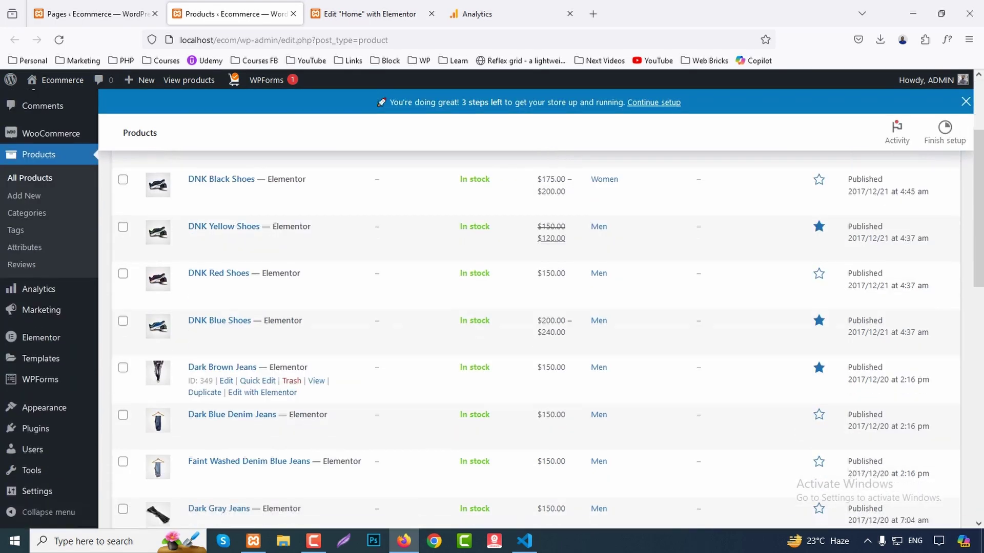
click(369, 13)
scroll(666, 358, down, 5)
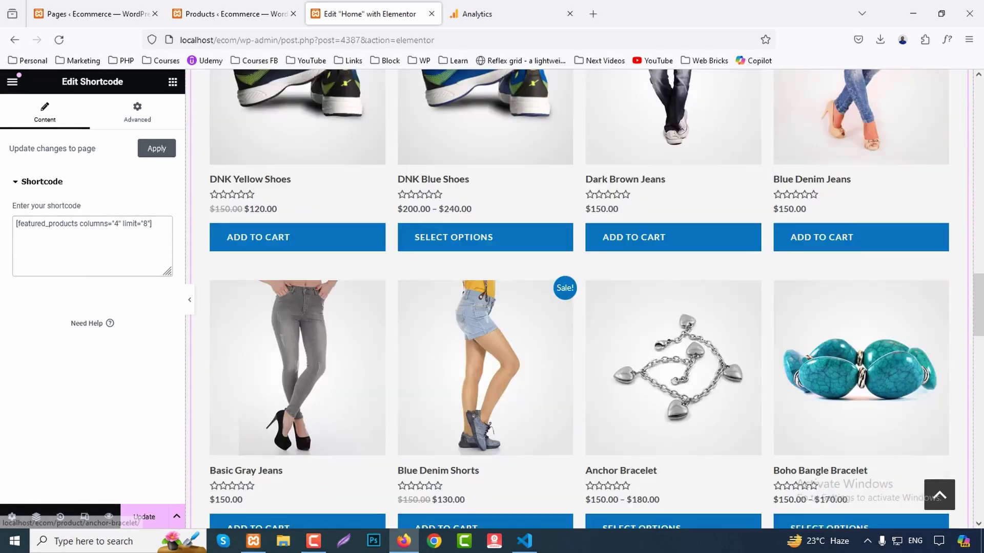
scroll(666, 359, down, 8)
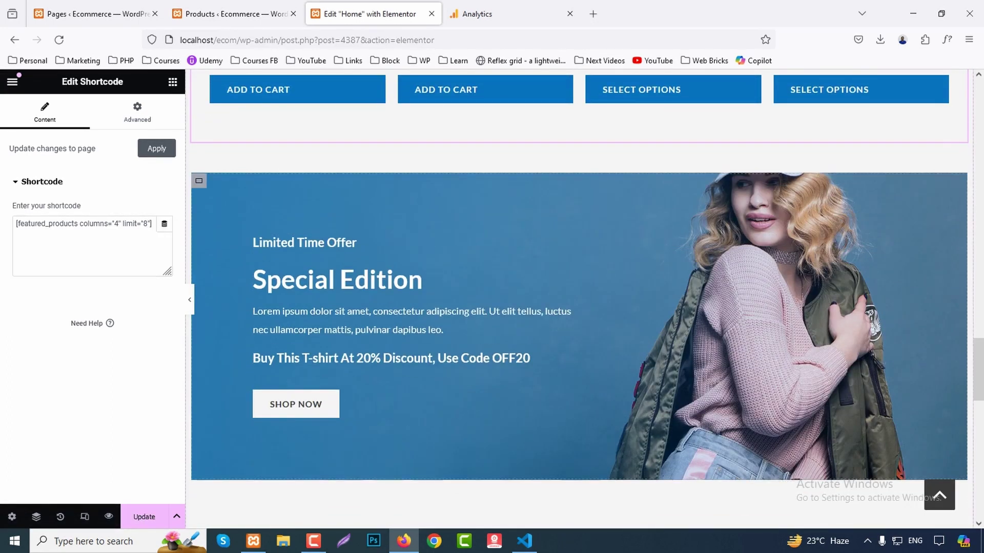
click(199, 181)
click(88, 110)
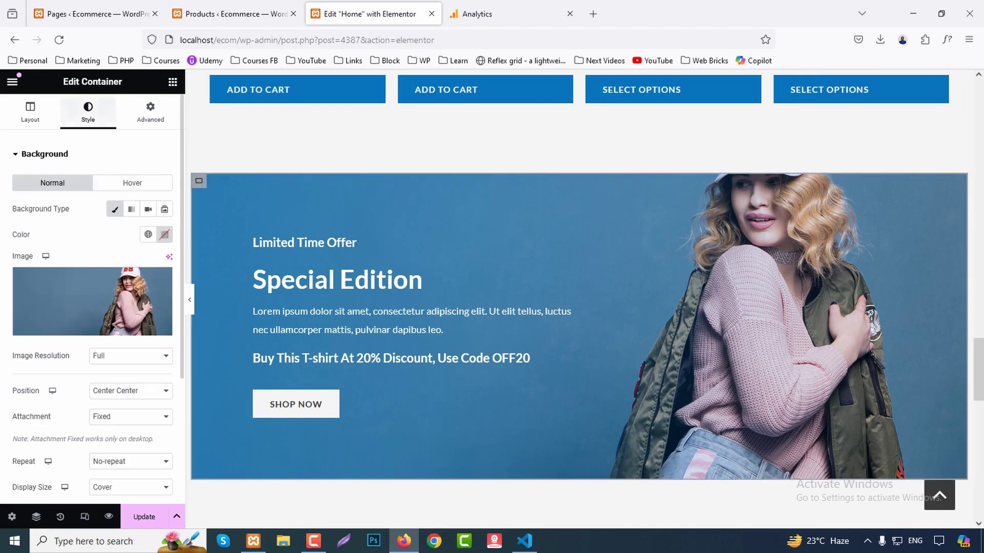
click(307, 242)
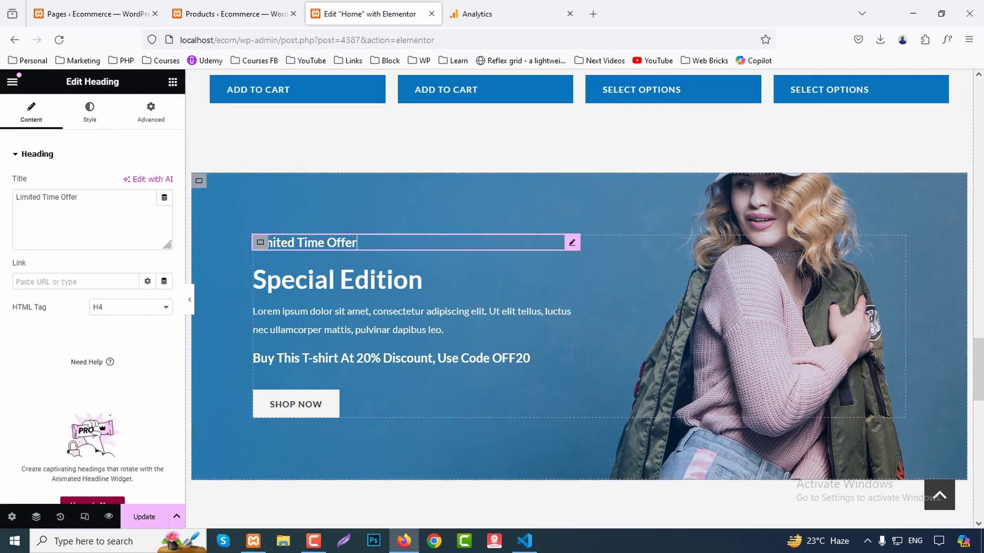
click(422, 280)
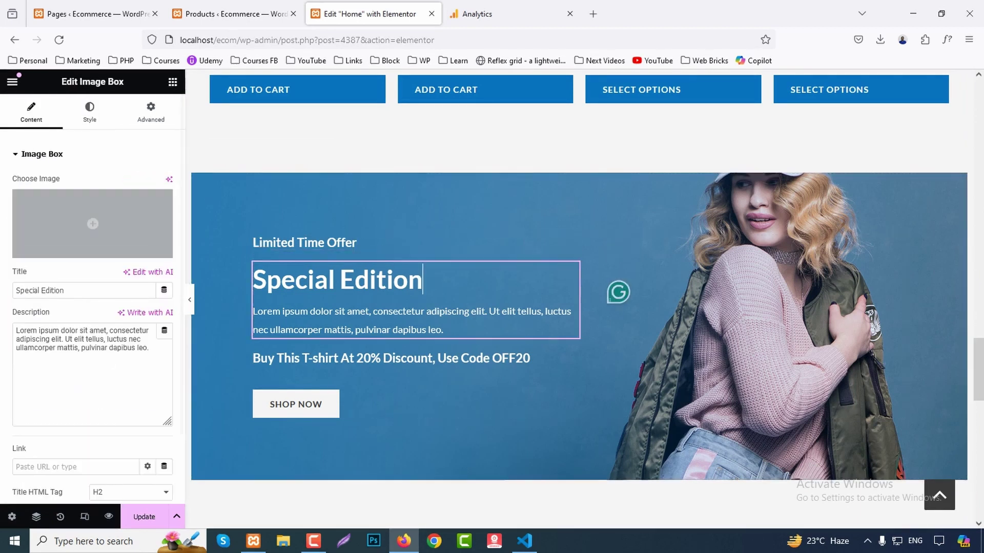
click(389, 358)
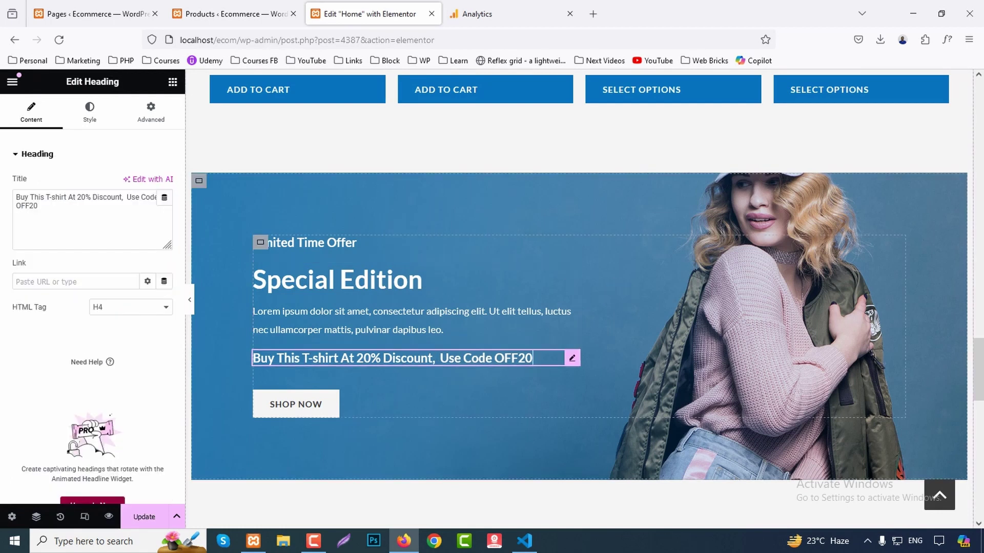
click(410, 405)
scroll(410, 404, down, 6)
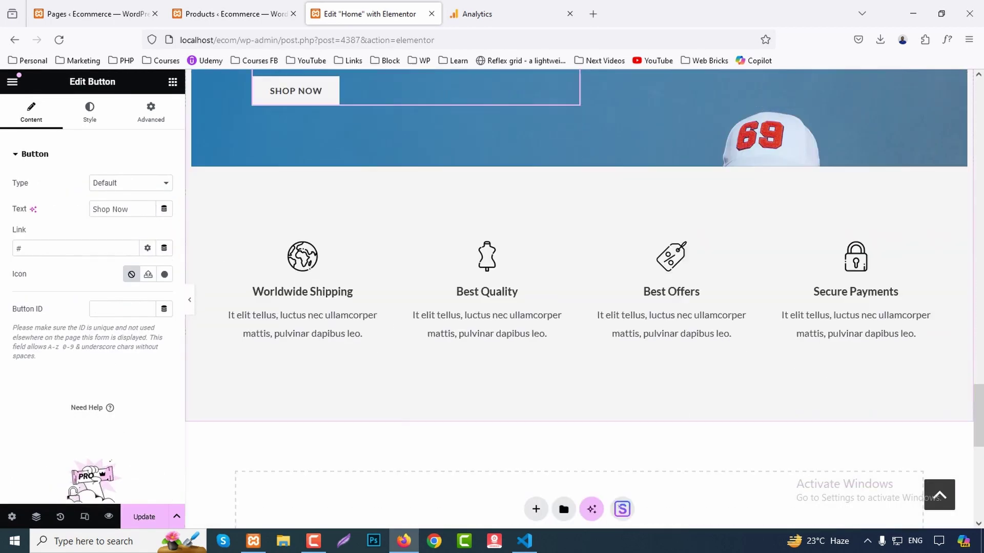
click(302, 276)
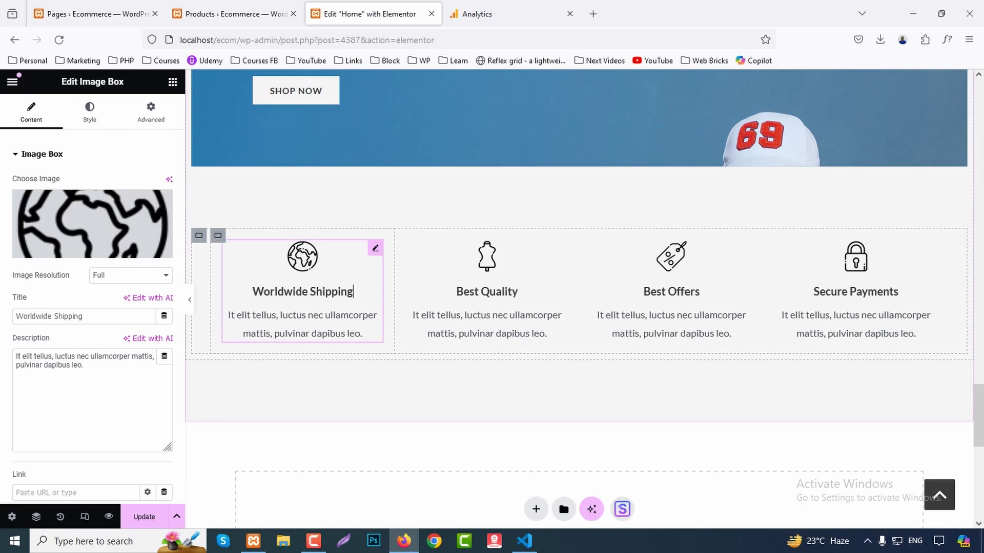
click(88, 225)
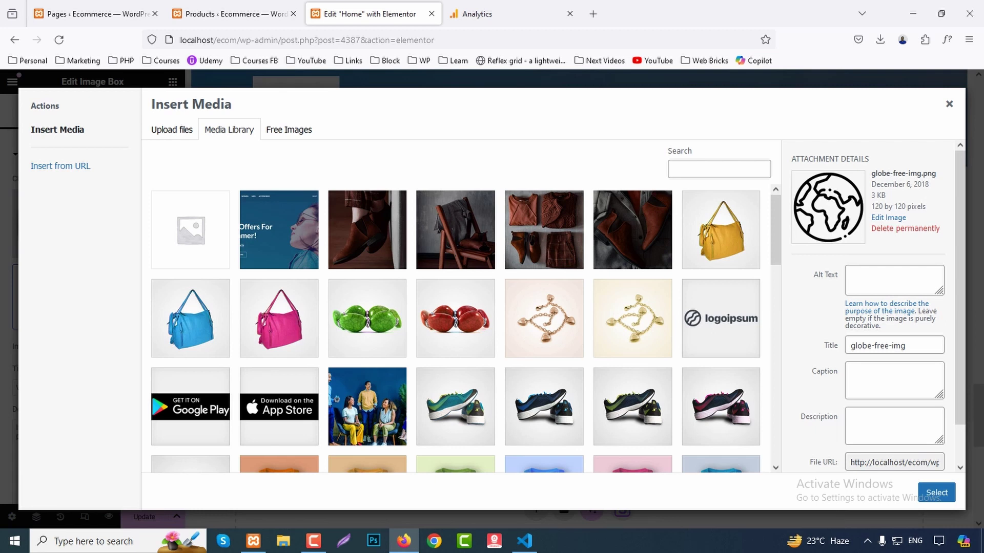
click(172, 130)
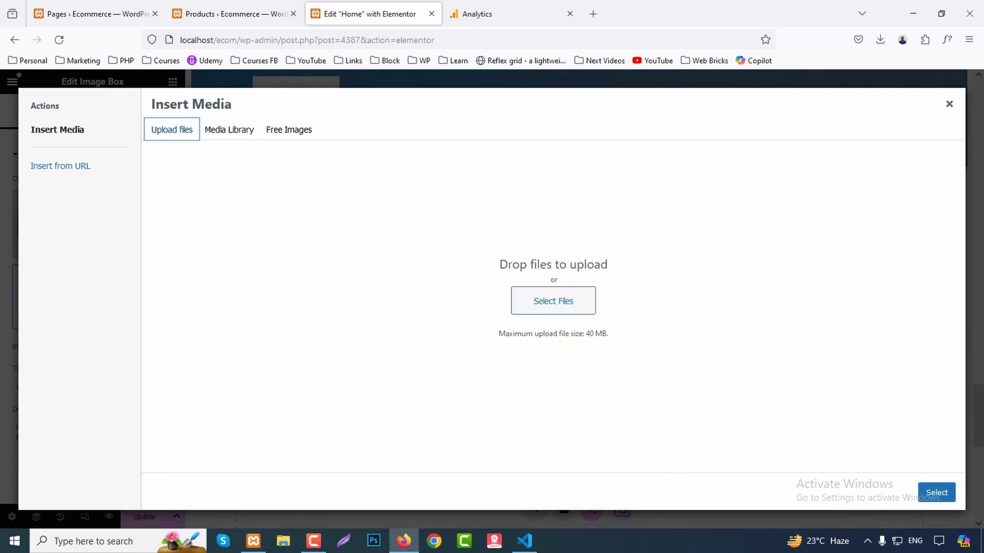
click(949, 104)
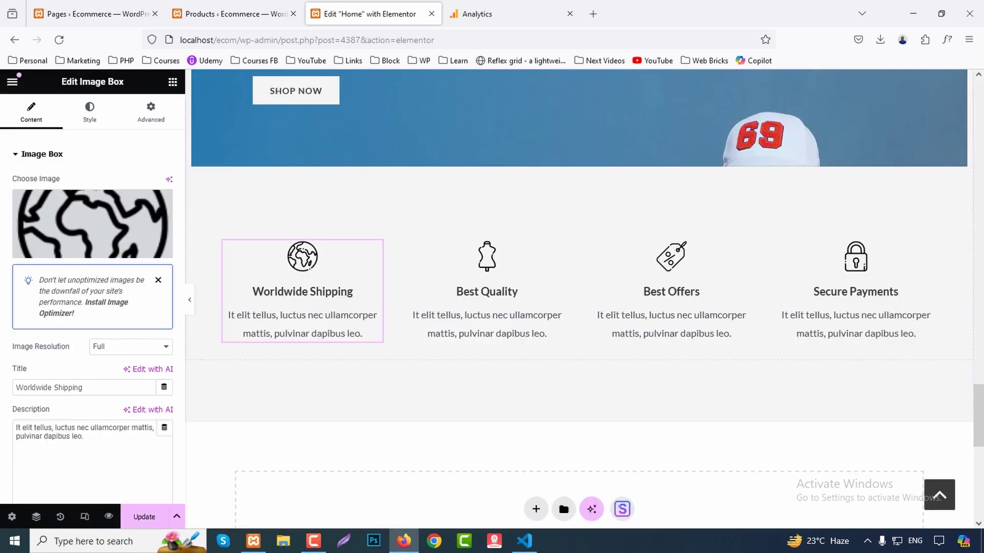
click(486, 322)
click(672, 289)
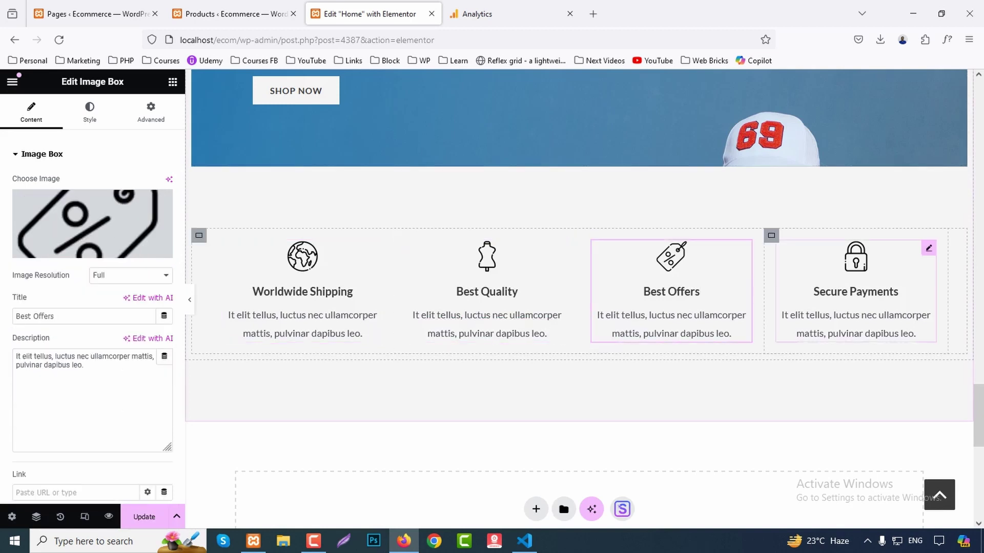
click(897, 288)
scroll(579, 297, down, 7)
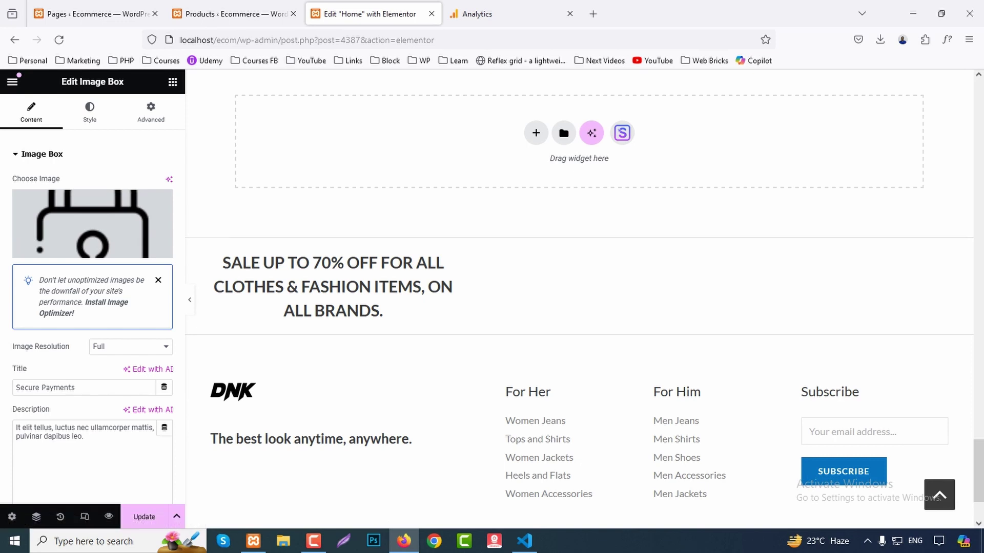
scroll(689, 366, down, 2)
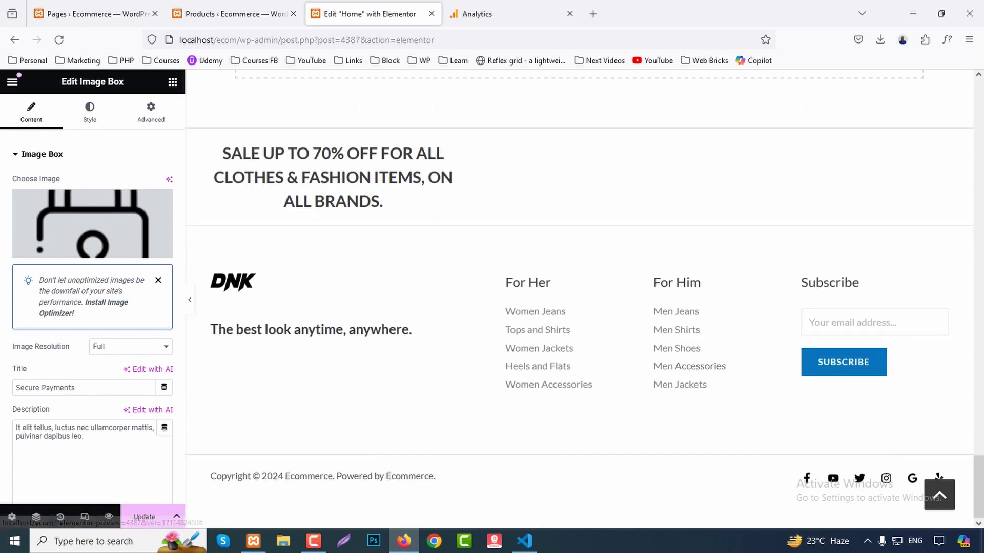
click(939, 495)
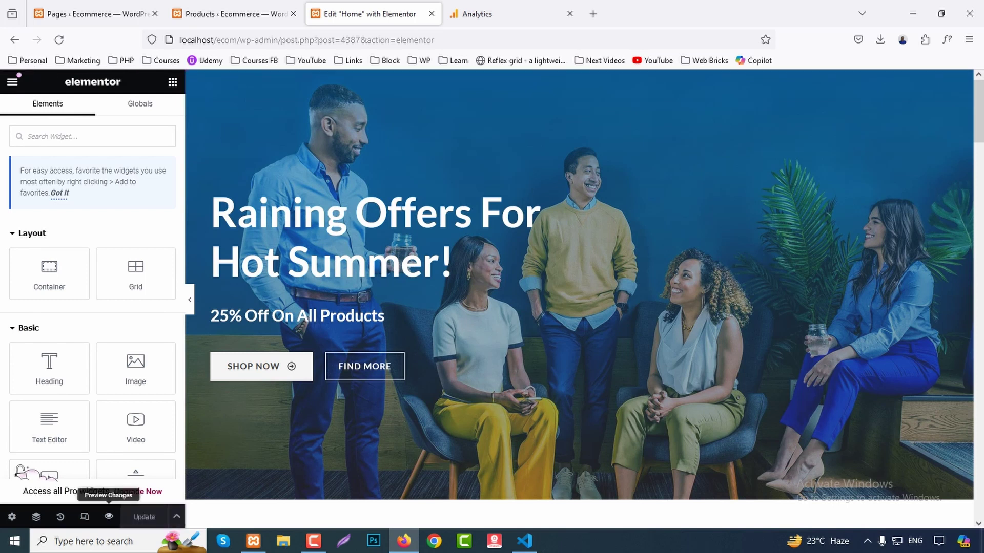
Preview the home page changes and scroll through the preview.
click(108, 517)
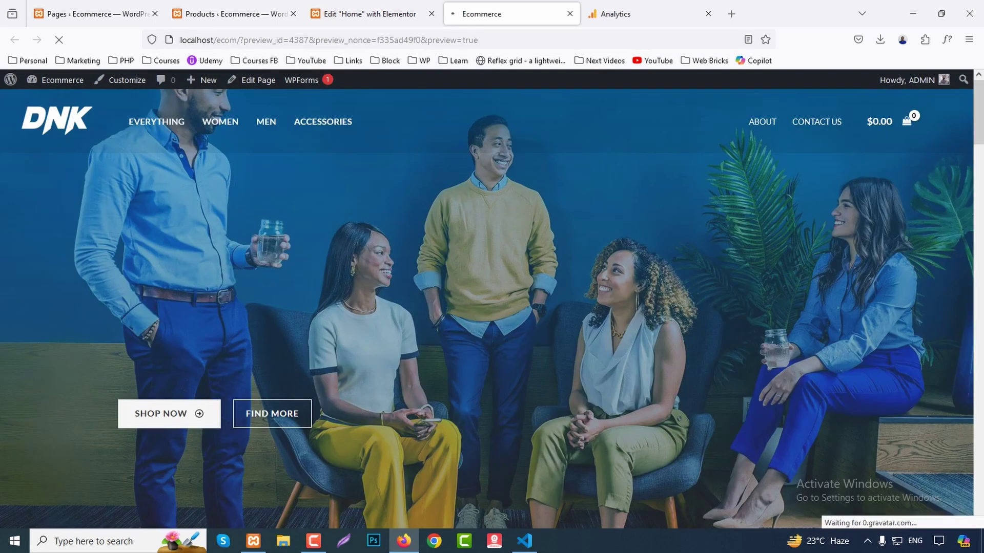
scroll(492, 298, down, 2)
scroll(492, 297, down, 15)
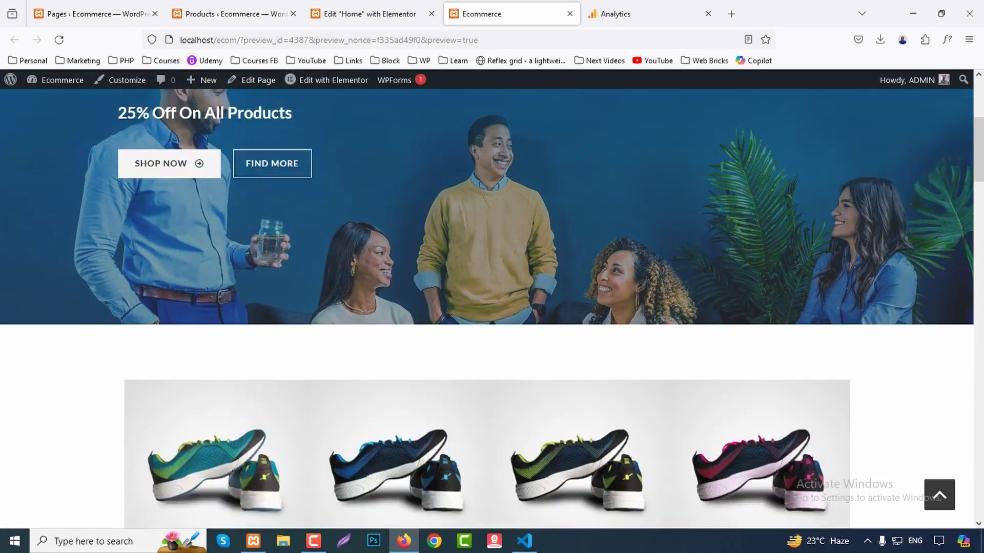
scroll(492, 297, up, 5)
scroll(491, 297, up, 12)
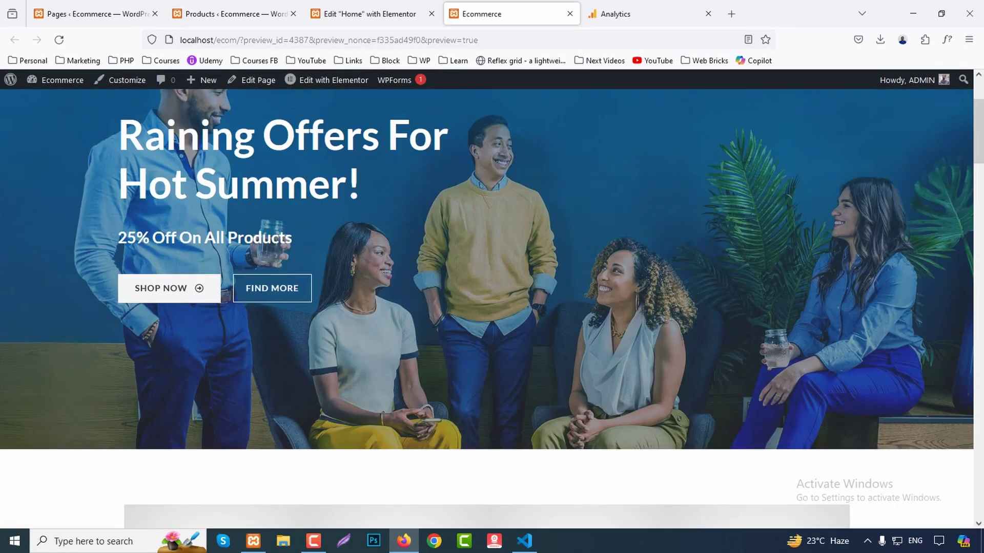
Go to the About page and open it with Elementor.
click(762, 121)
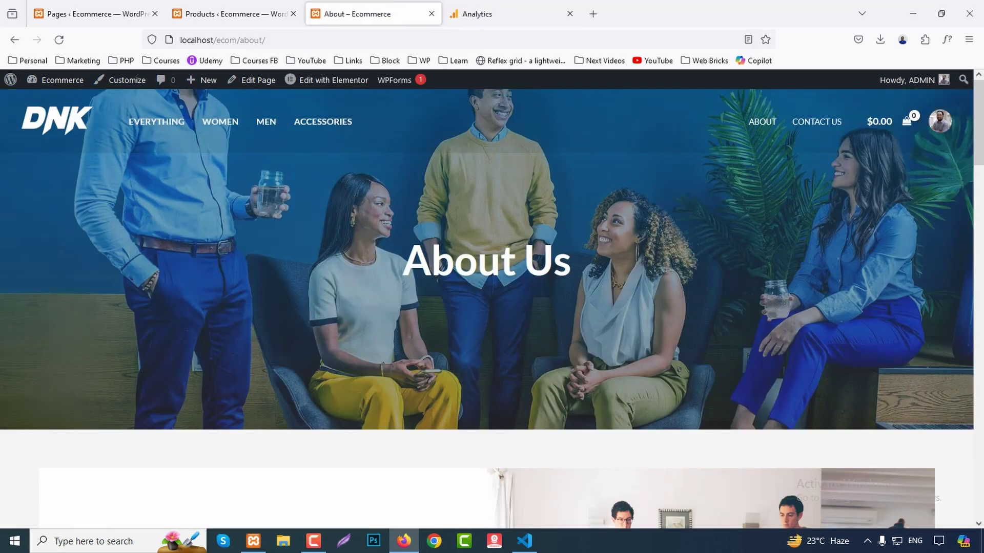
click(570, 14)
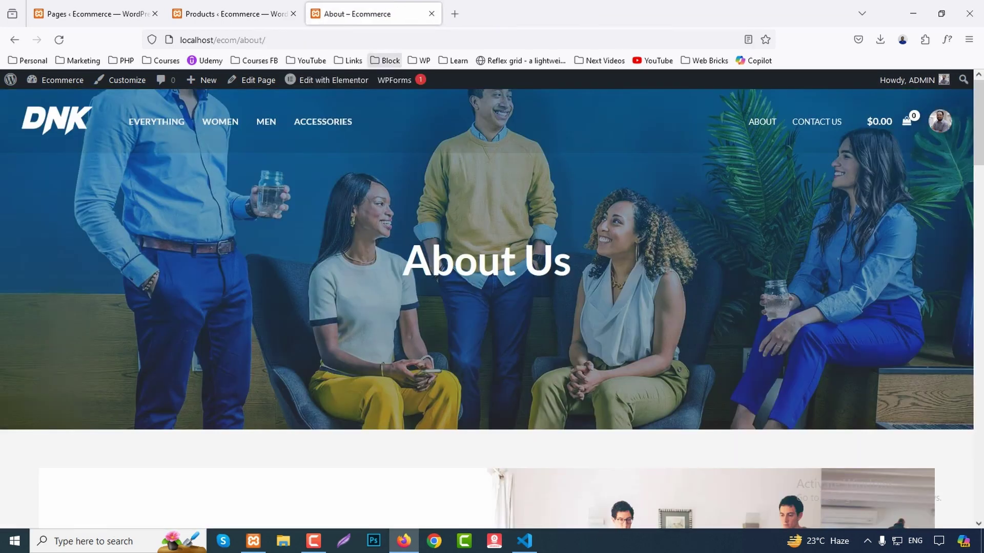
click(333, 80)
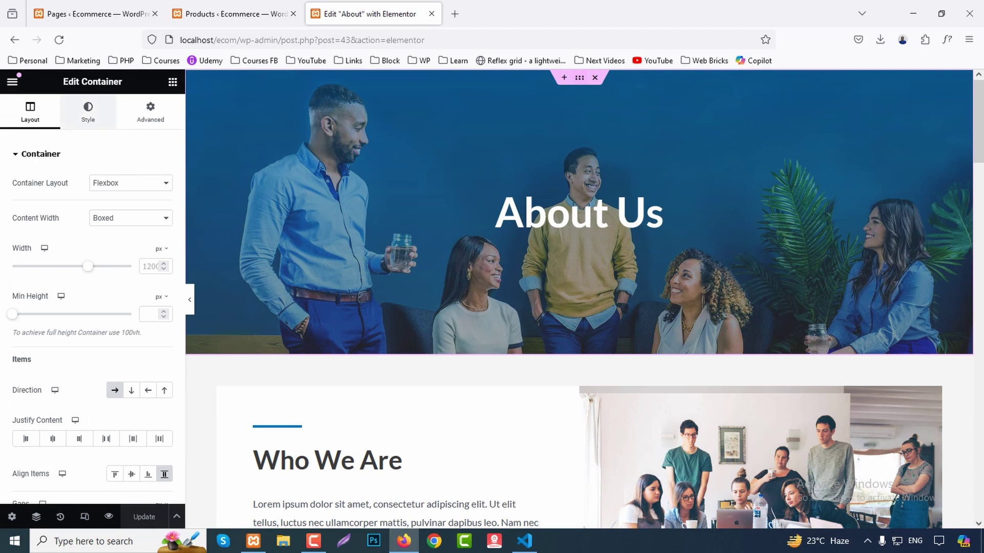
Add a Text Editor paragraph under About Us with white #FFFFFF, centred text.
click(88, 110)
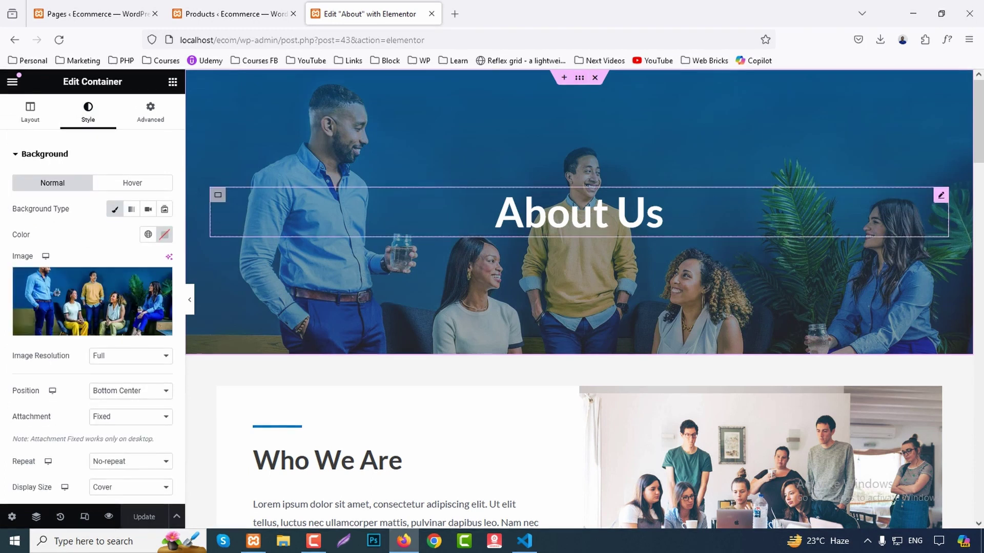
click(939, 193)
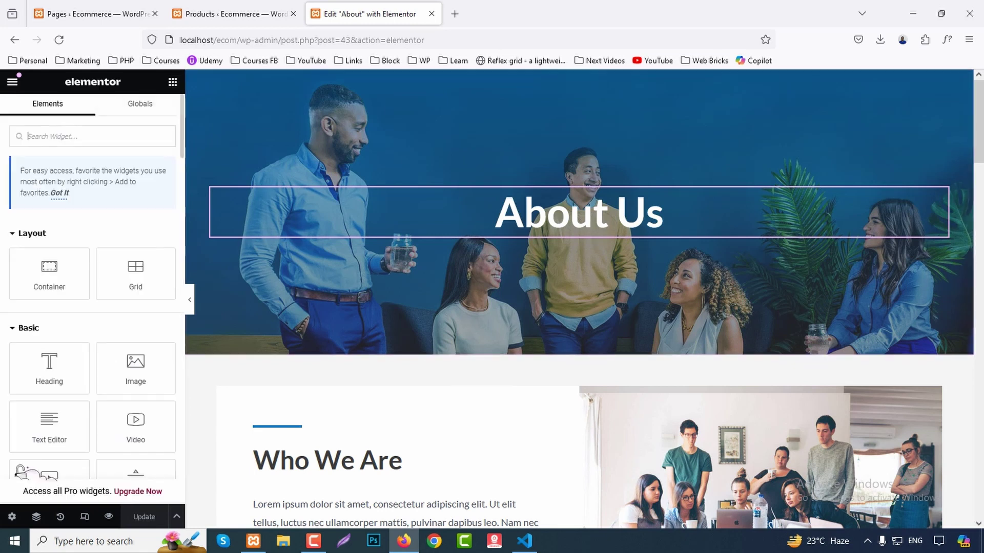
scroll(93, 308, down, 2)
drag(50, 364, 594, 235)
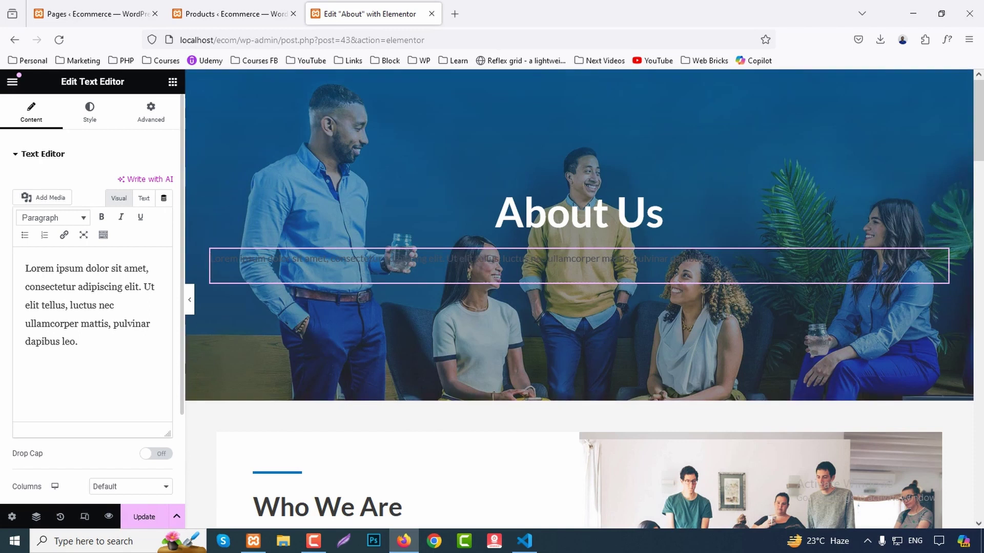
click(90, 110)
click(164, 209)
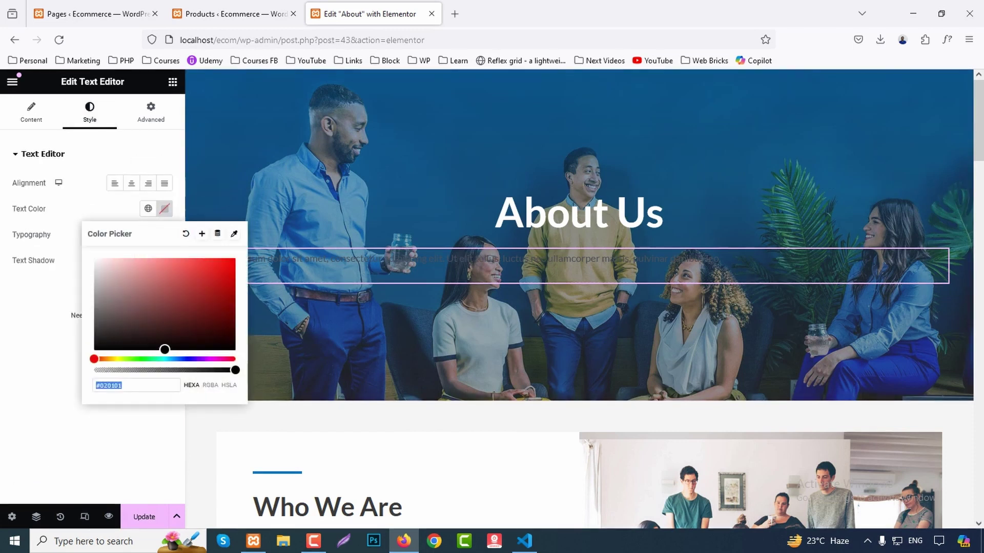
text(#FFFFFF)
click(131, 183)
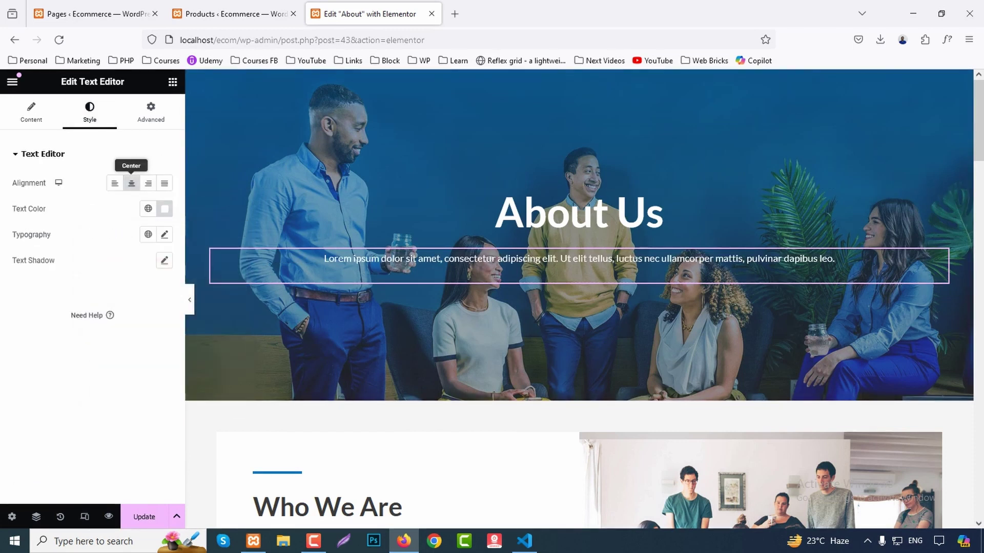
Set the paragraph's typography to Lato at 25px.
click(165, 234)
click(126, 292)
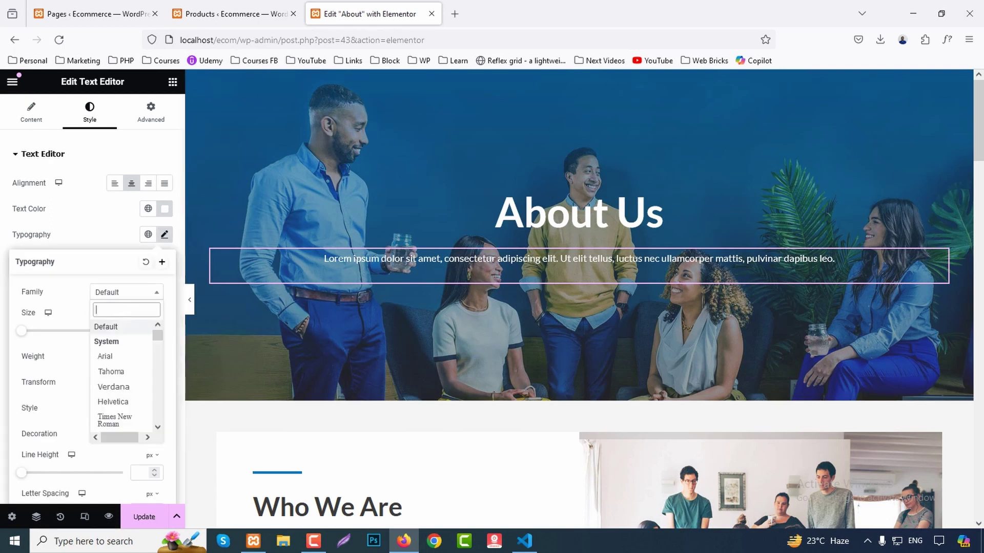
text(lato)
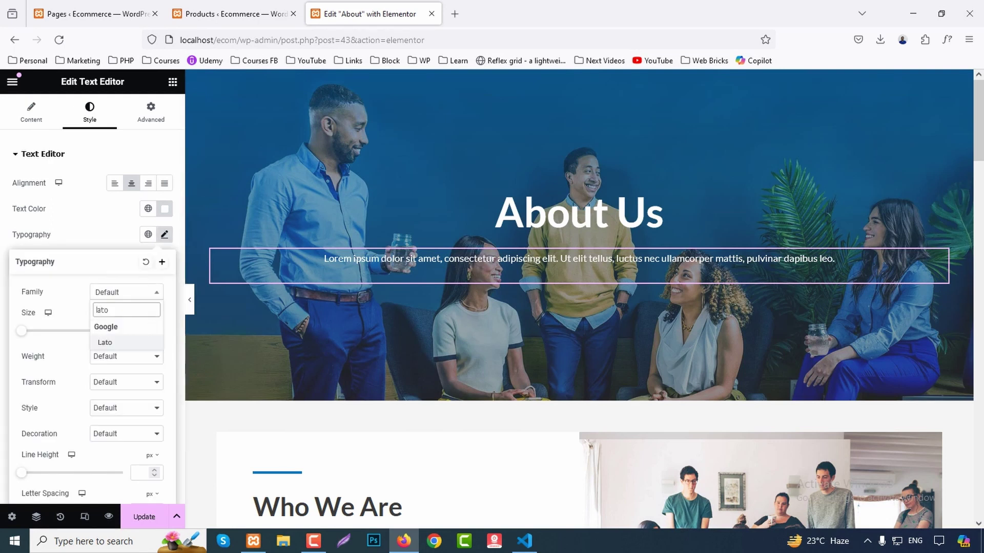
key(Return)
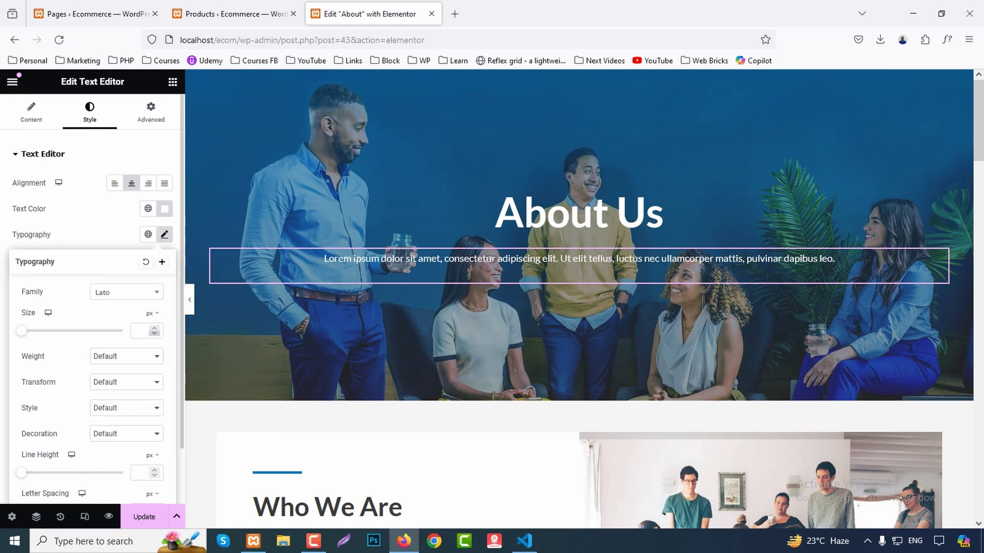
click(139, 330)
text(1)
text(3)
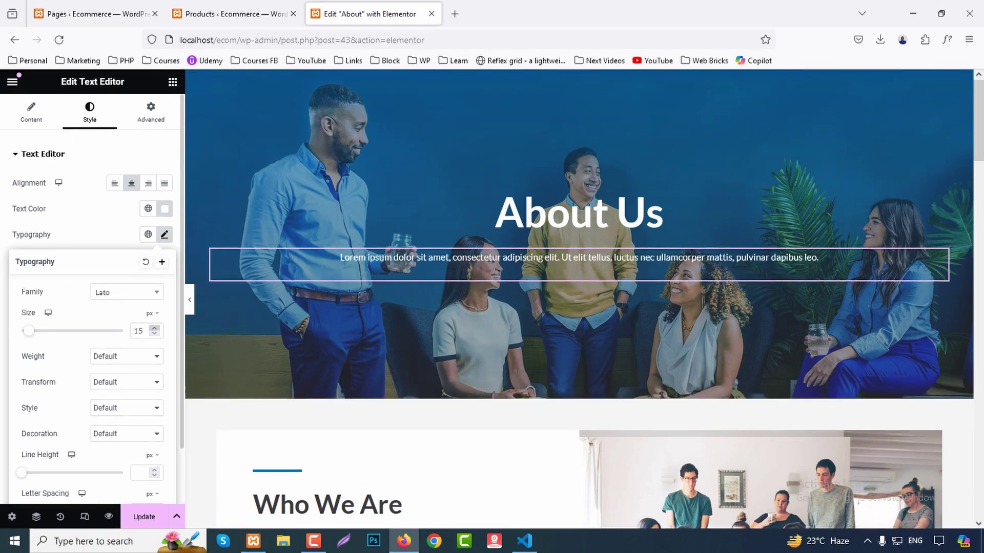
key(BackSpace)
text(5)
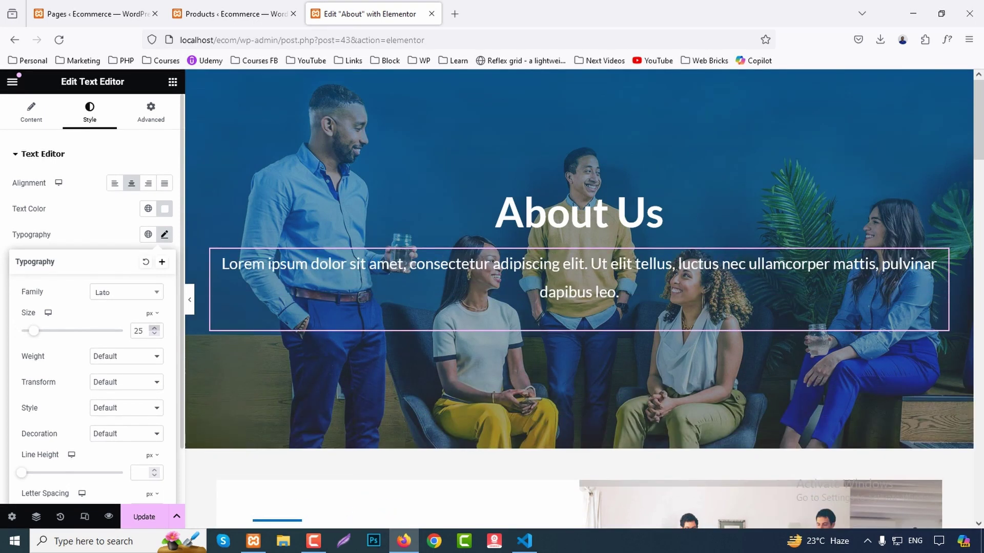
scroll(399, 287, down, 5)
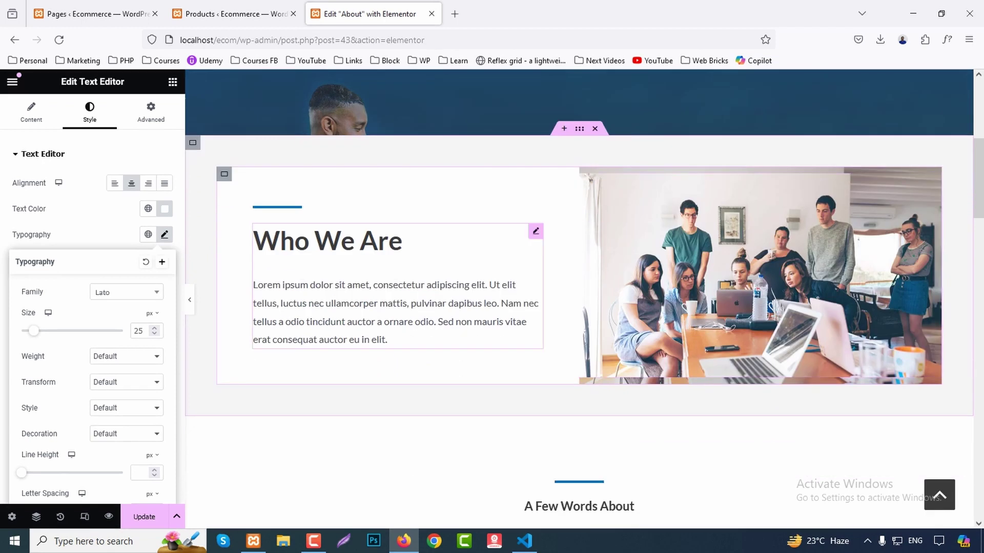
Inspect the Who We Are image container and its title and text block.
click(587, 173)
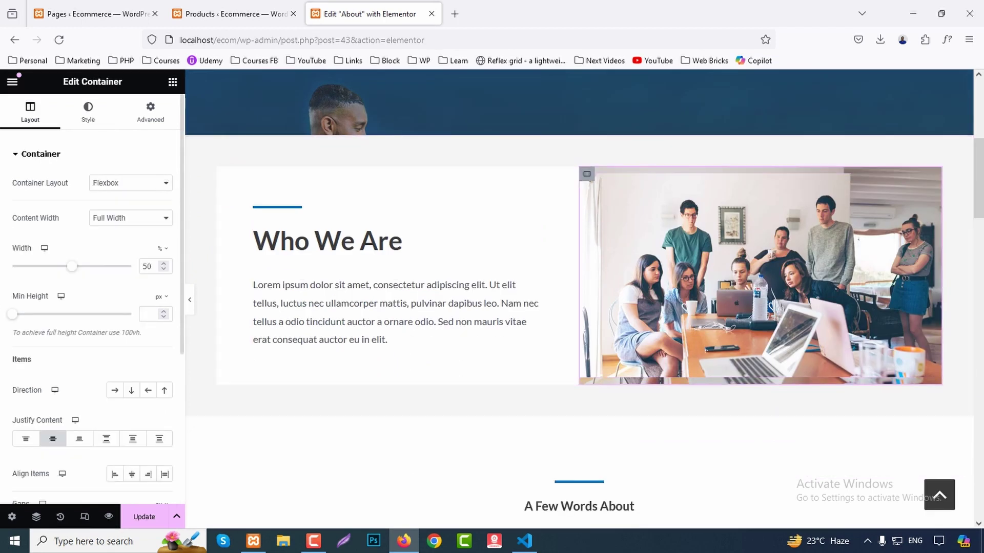
click(88, 112)
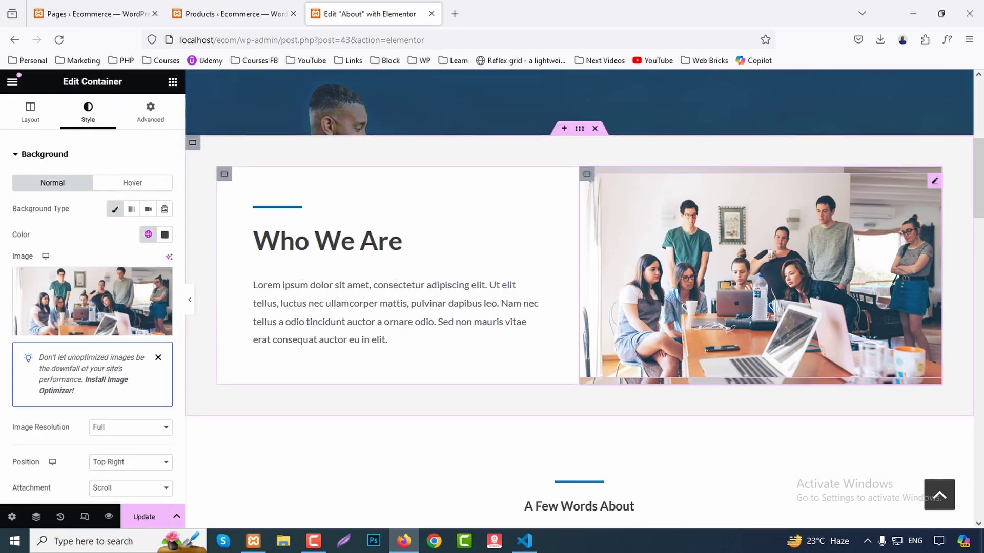
click(400, 241)
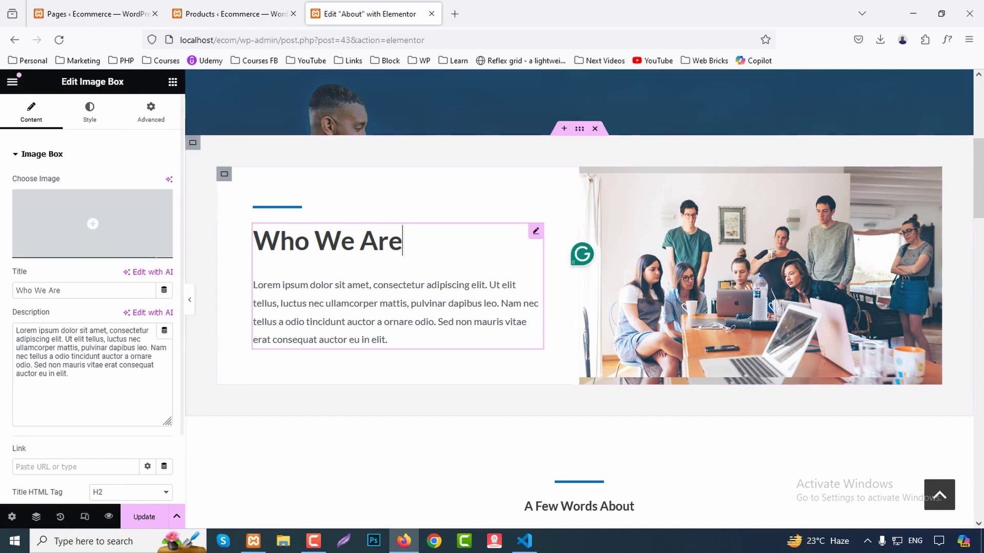
scroll(579, 297, down, 7)
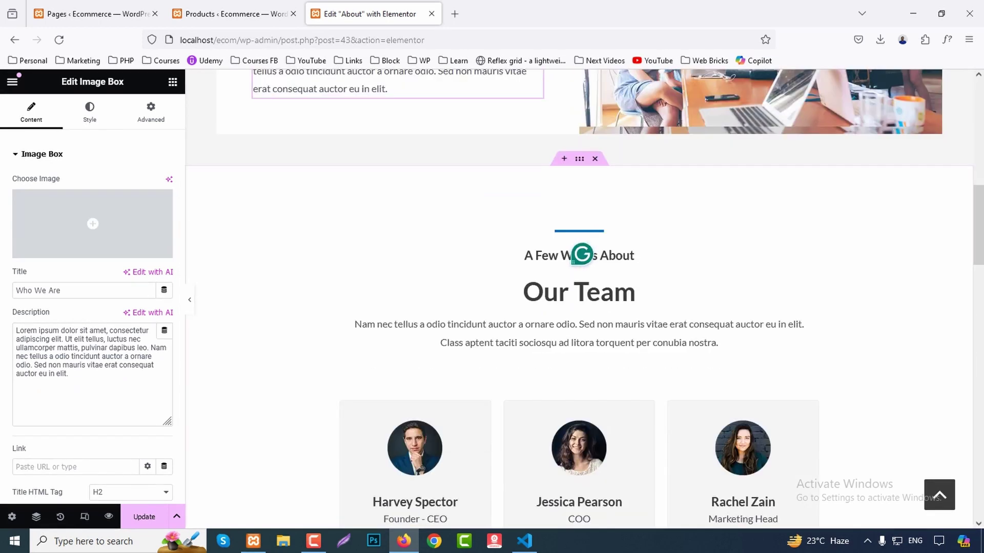
scroll(579, 297, down, 8)
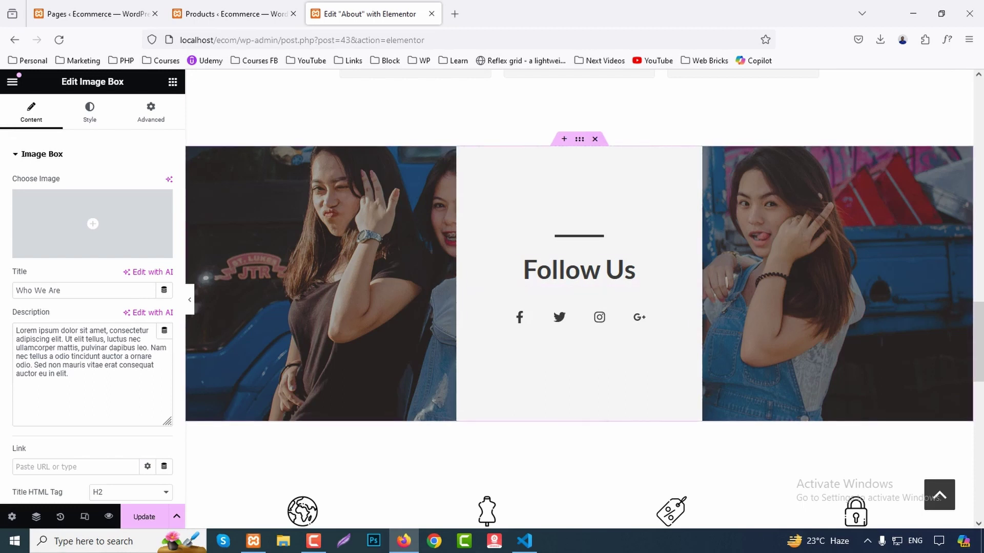
Check the Follow Us container, heading and social icons, then save the page with Ctrl+S.
click(580, 139)
click(89, 110)
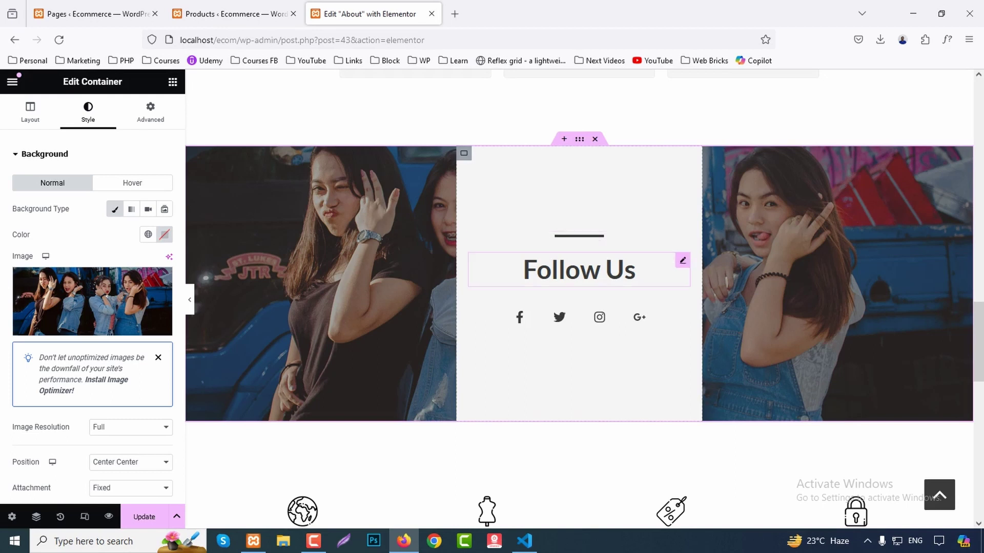
click(579, 270)
click(579, 318)
scroll(579, 297, down, 5)
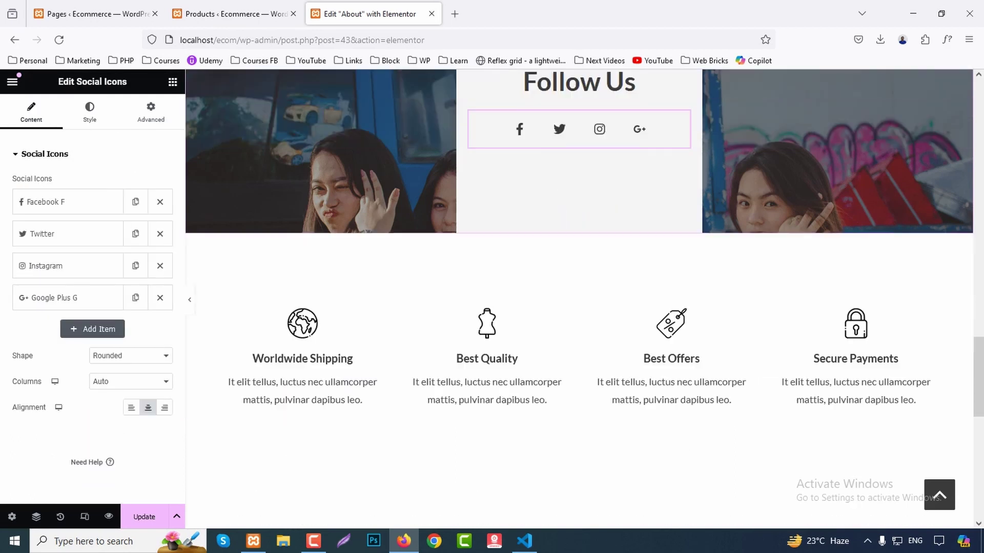
scroll(579, 297, down, 6)
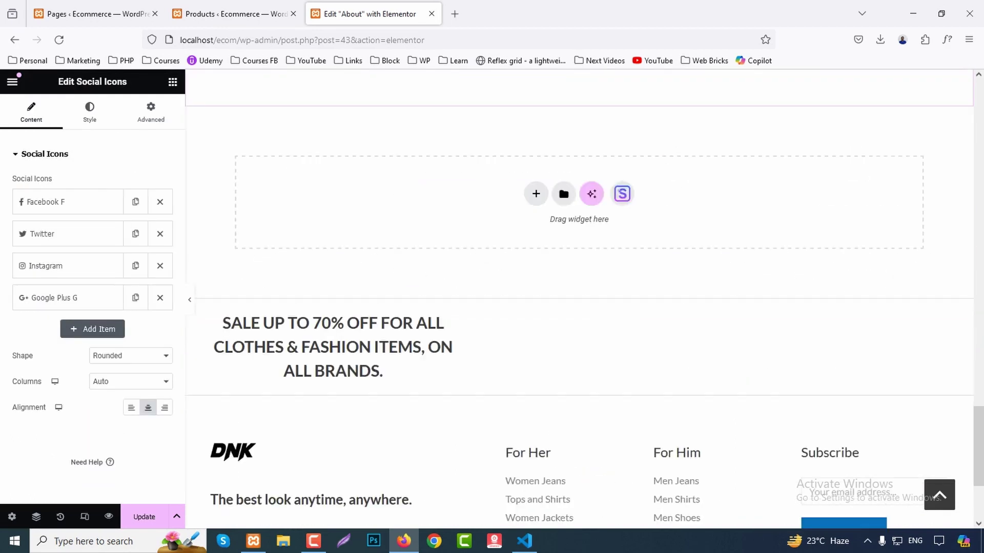
key(ctrl+s)
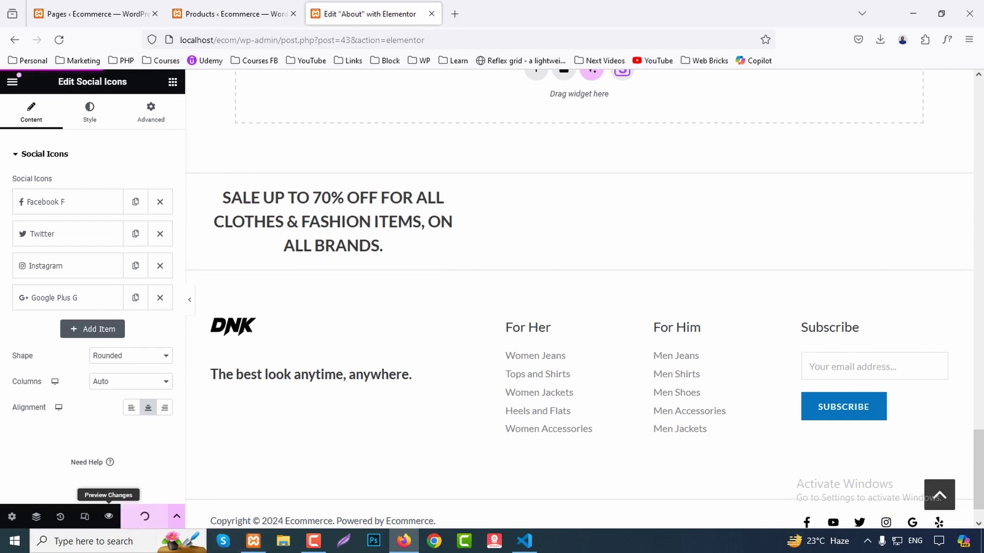
Preview the site, go to Contact Us and open it in Elementor.
click(108, 516)
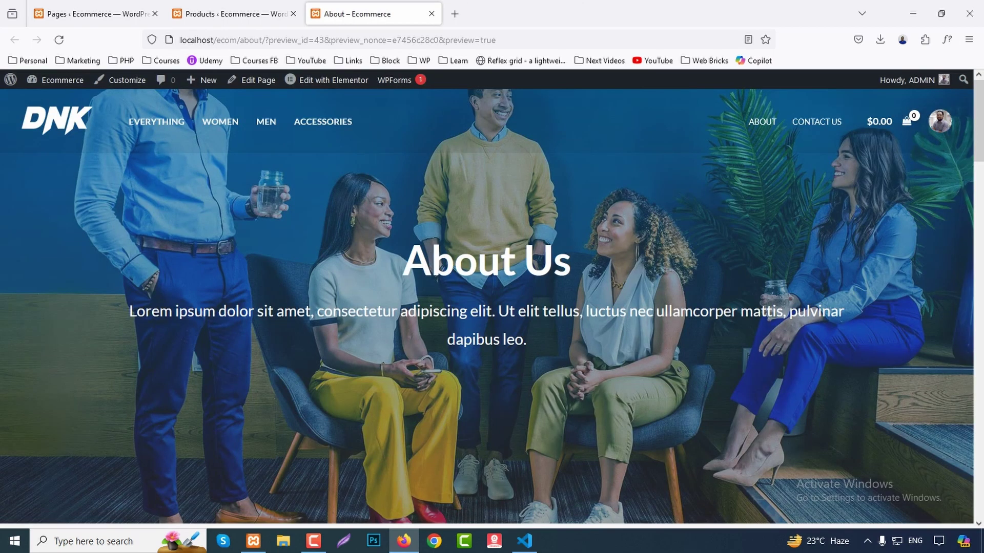
click(817, 122)
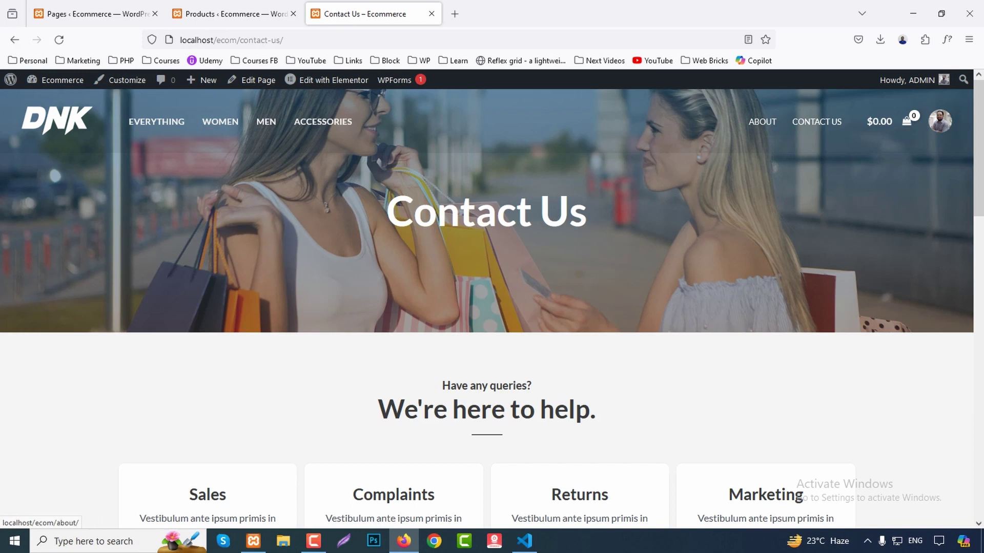
click(333, 80)
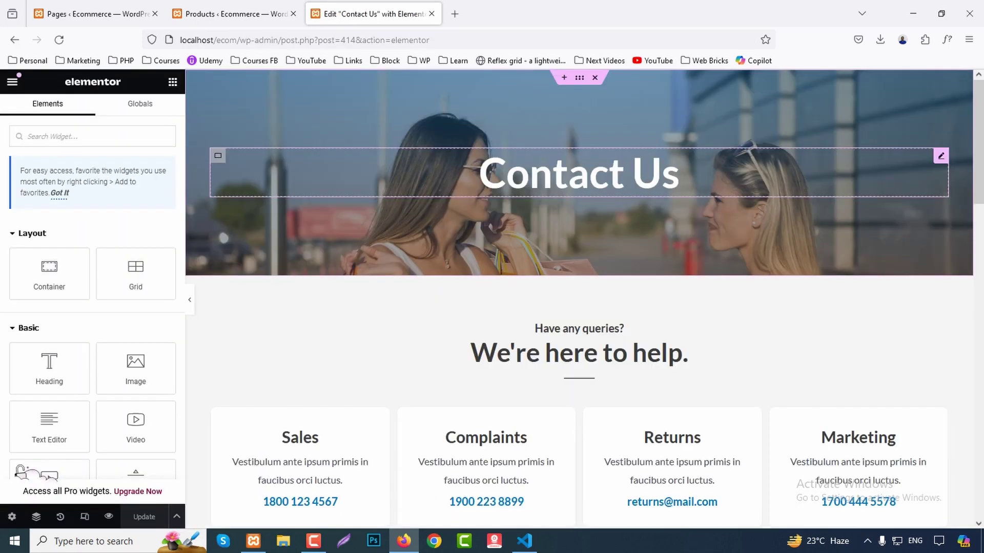
Check the Contact Us and 'You tell us. We listen.' headings, then preview changes in a new tab.
click(579, 174)
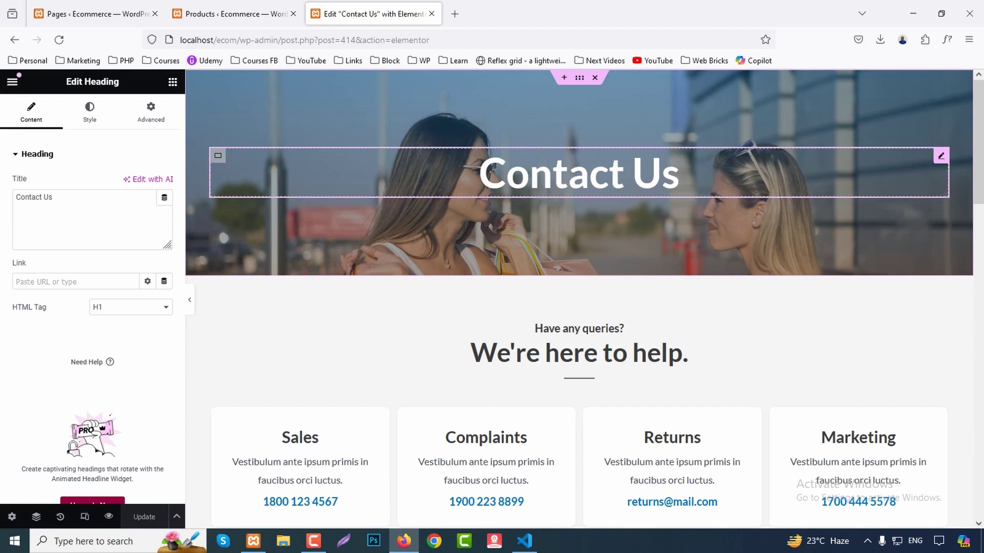
scroll(359, 287, down, 7)
click(454, 285)
scroll(453, 286, down, 10)
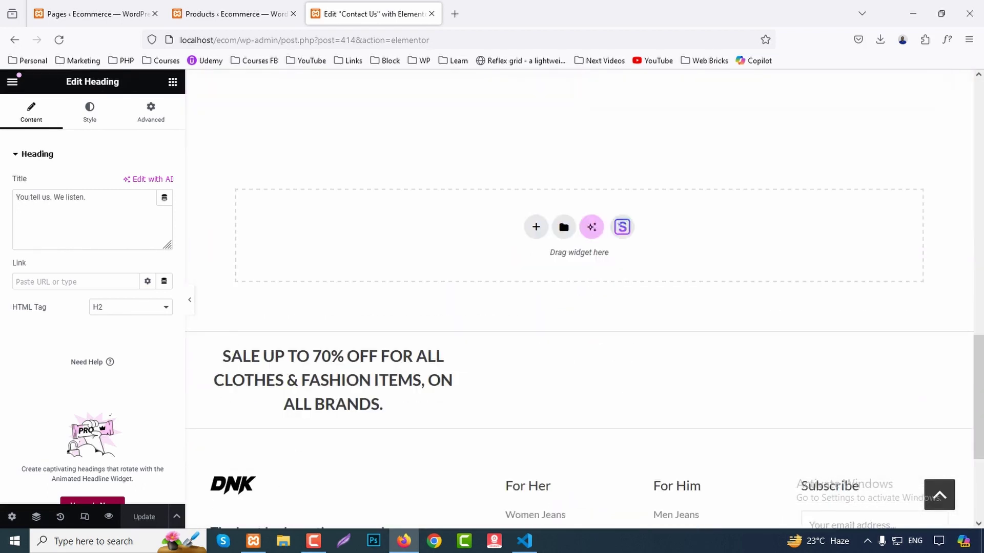
scroll(579, 297, down, 4)
click(108, 517)
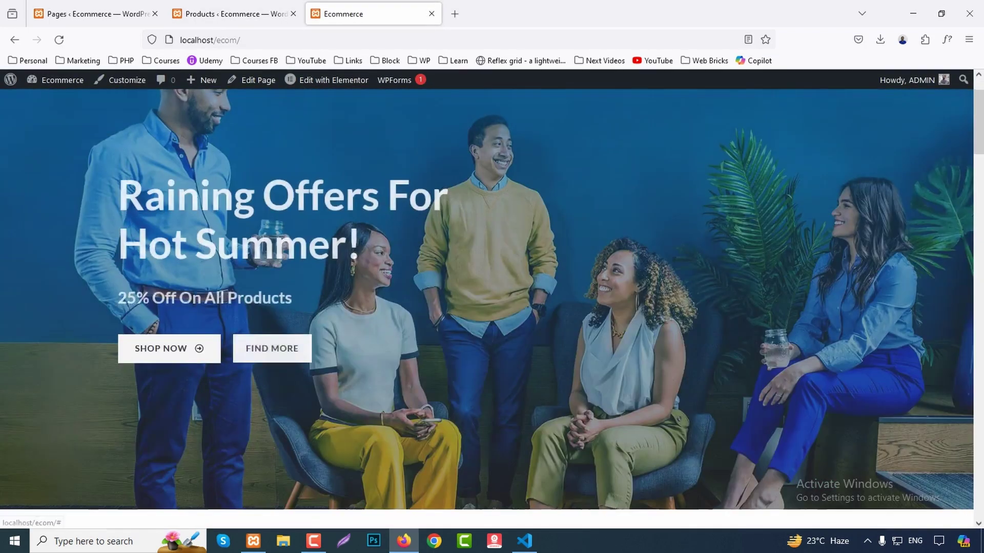
Add five DNK Yellow Shoes ($600.00) to the cart and proceed to checkout.
scroll(178, 307, down, 10)
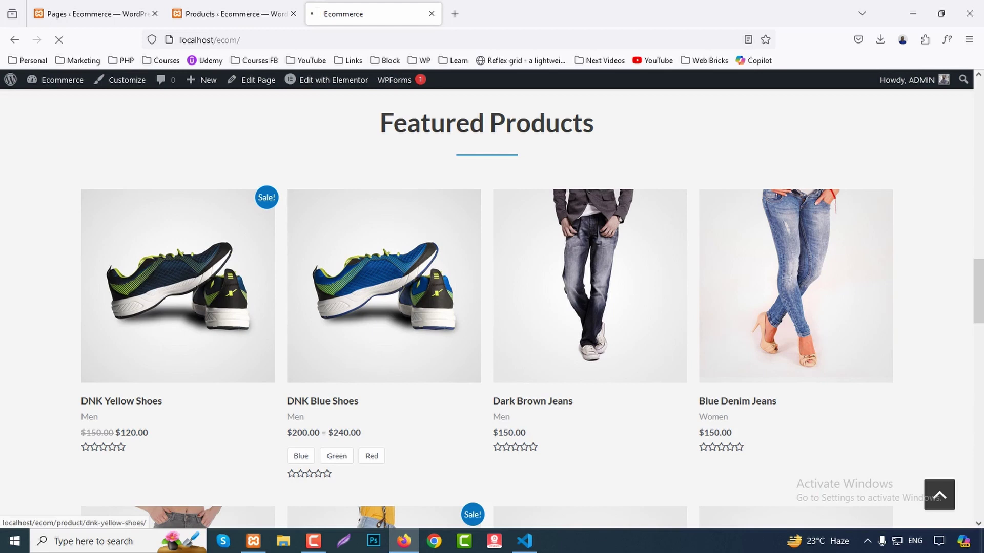
click(177, 286)
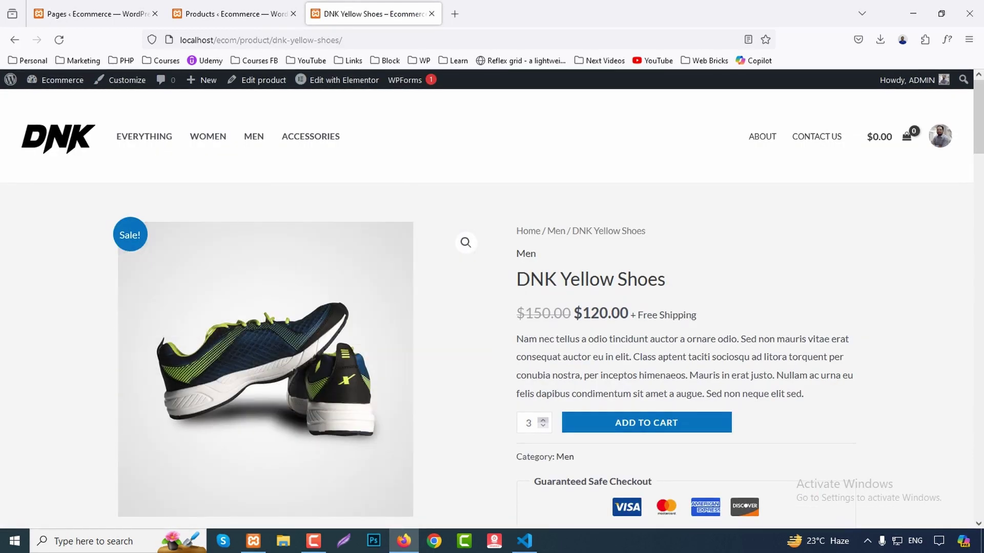
click(646, 423)
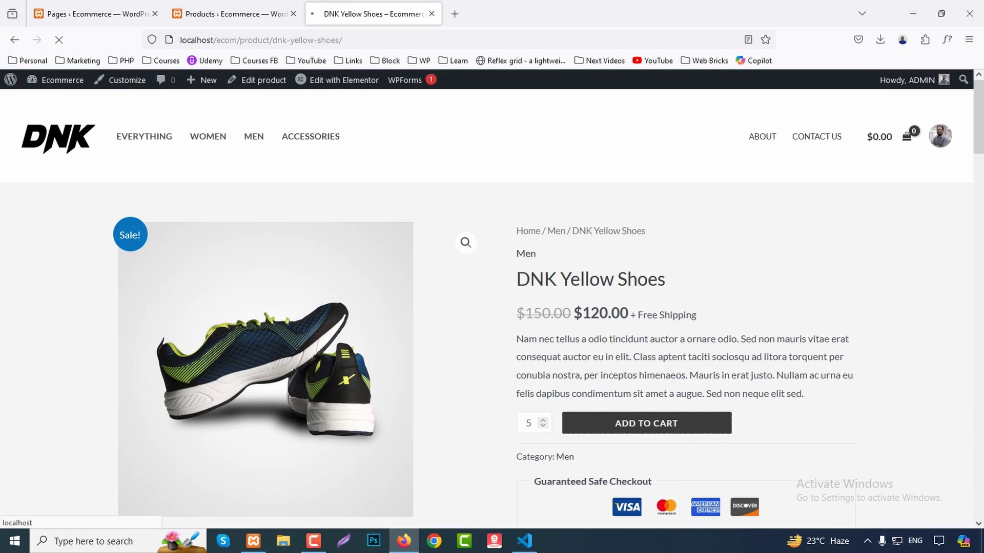
scroll(492, 307, down, 5)
scroll(492, 307, up, 5)
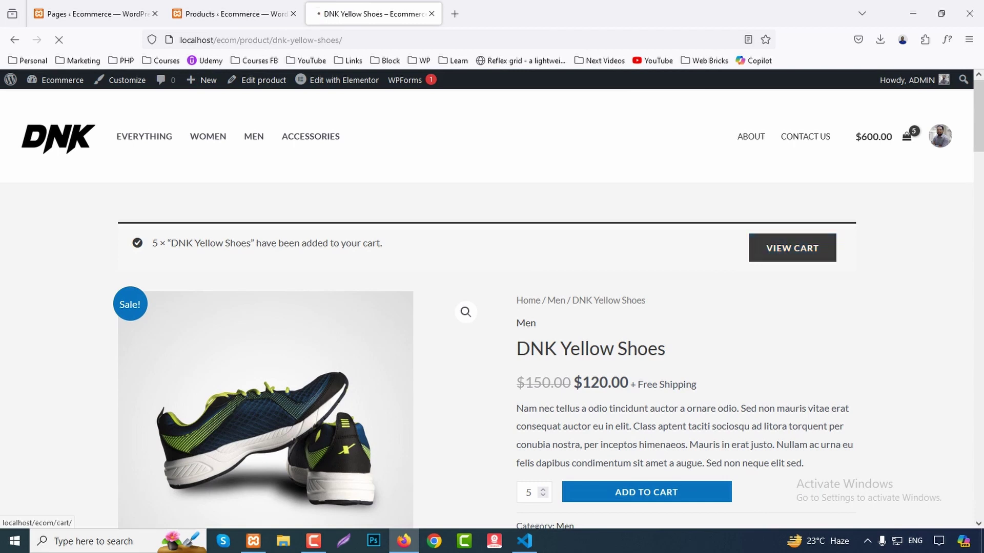
scroll(492, 307, down, 3)
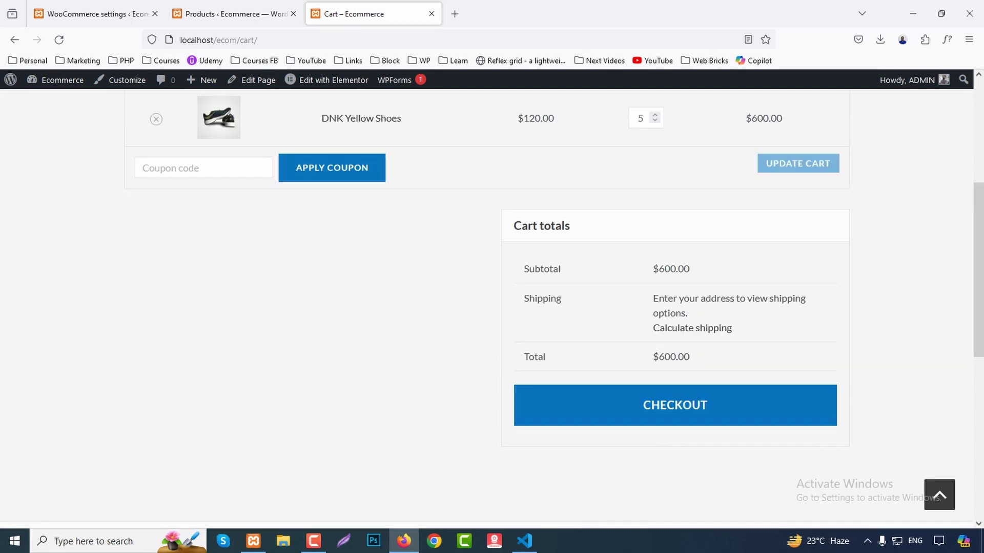
scroll(492, 307, down, 3)
click(675, 342)
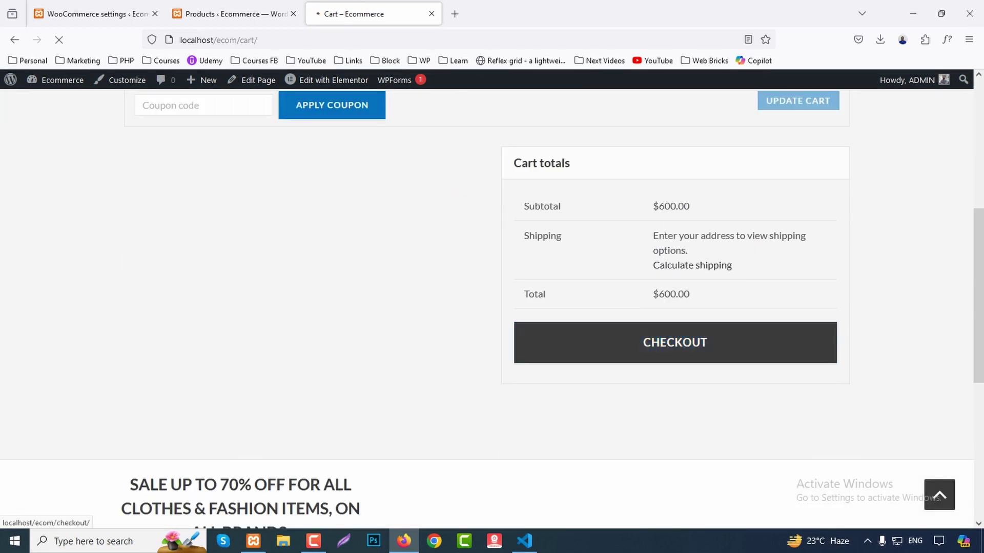
scroll(492, 308, down, 3)
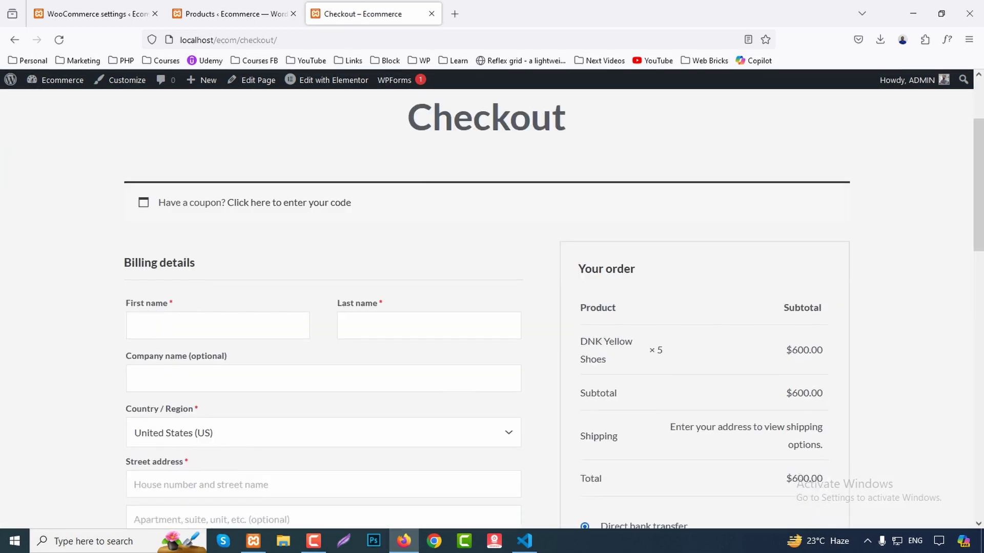
Reveal the coupon form and fill first and last name from saved suggestions.
click(289, 202)
scroll(492, 307, down, 3)
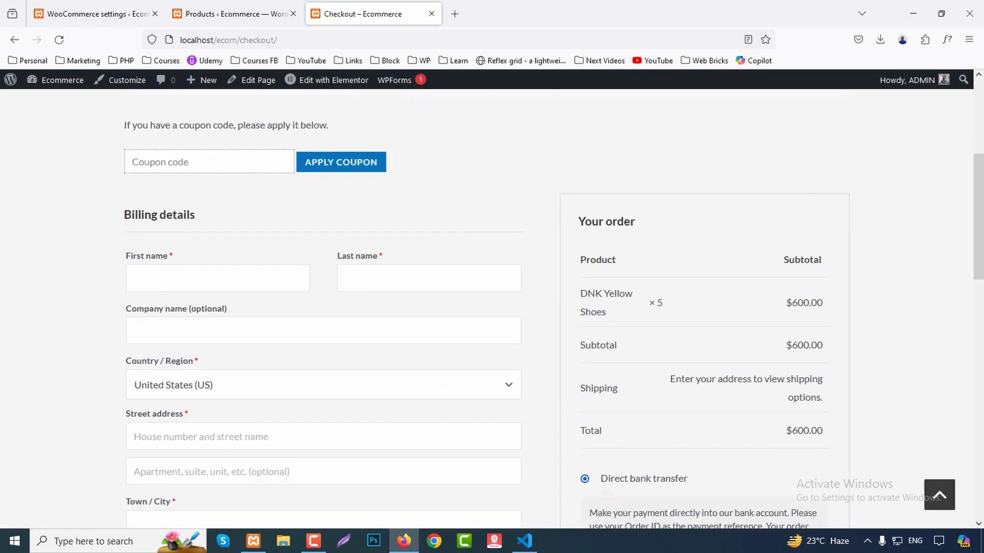
scroll(492, 308, down, 3)
click(136, 153)
click(149, 172)
click(359, 153)
key(Down)
key(Return)
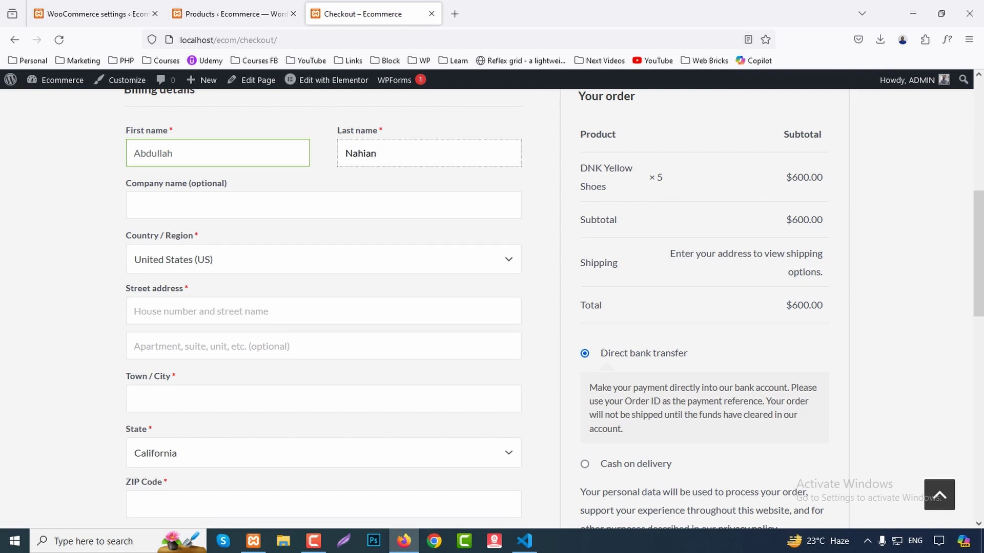
Fill the street address and town from saved suggestions.
scroll(491, 308, down, 1)
click(205, 248)
key(Down)
key(Return)
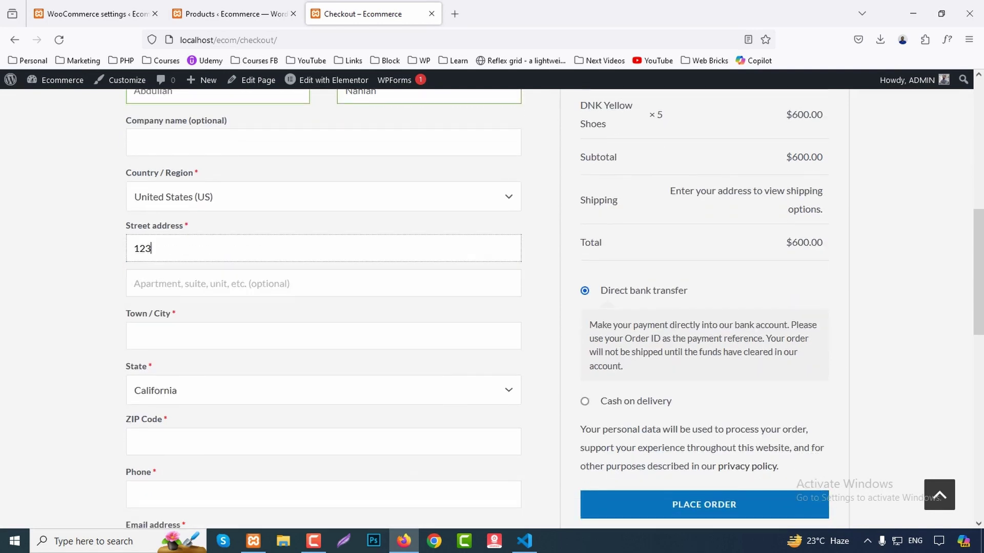
key(Tab)
key(Tab)
key(Down)
key(Down)
key(Return)
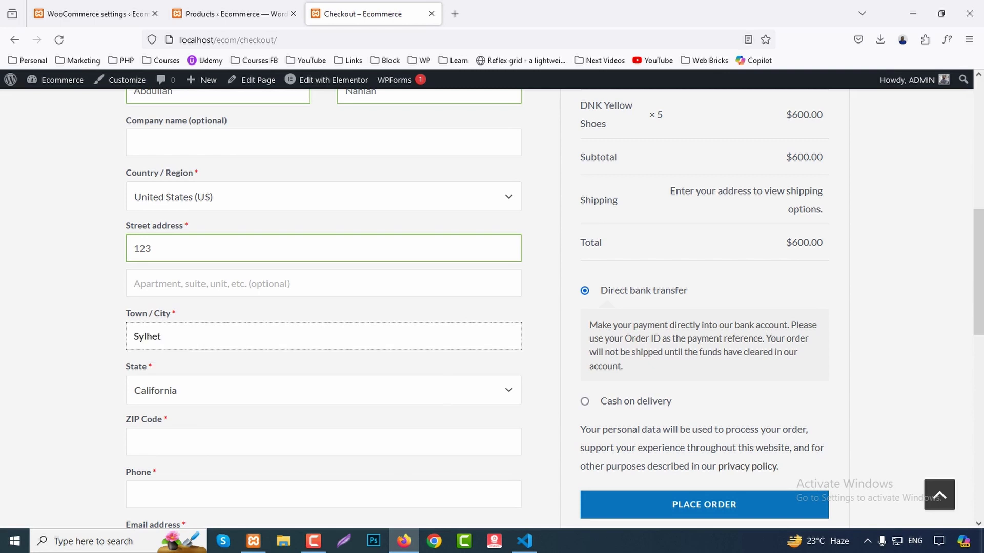
Enter the billing ZIP code.
scroll(492, 307, down, 1)
scroll(492, 307, down, 1)
click(204, 316)
text(3110)
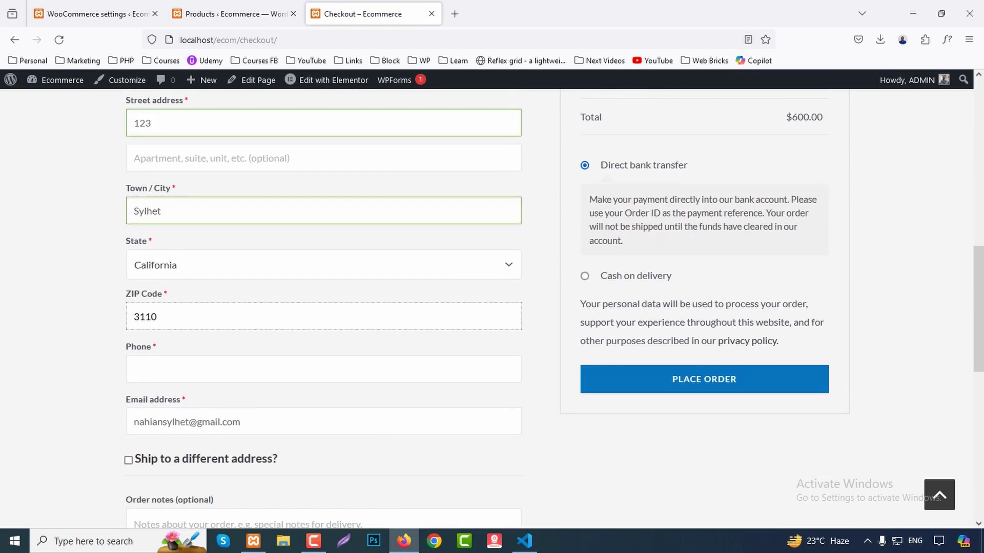
scroll(492, 307, down, 2)
scroll(492, 308, up, 4)
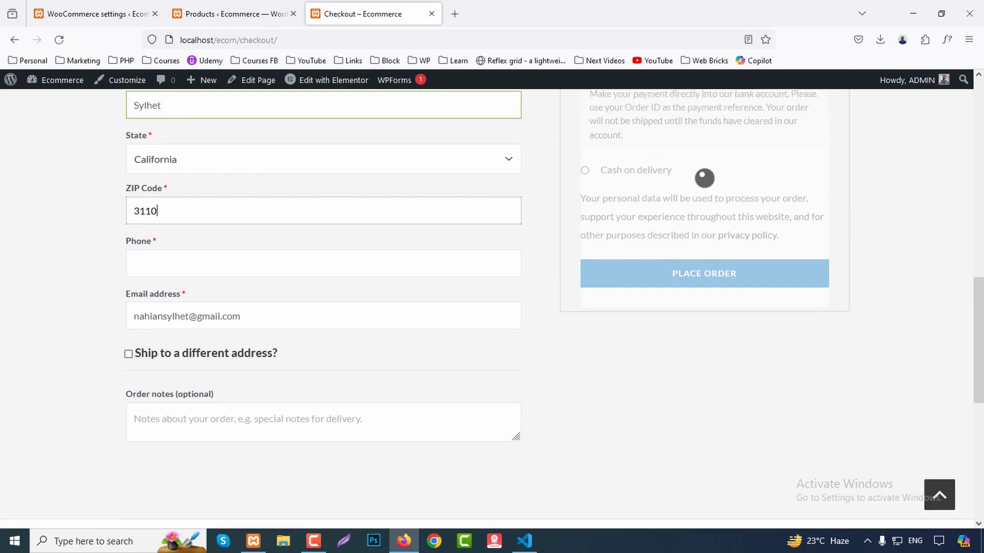
scroll(323, 308, up, 1)
Choose Bangladesh as country, pick the district, and fill the saved phone number.
click(318, 166)
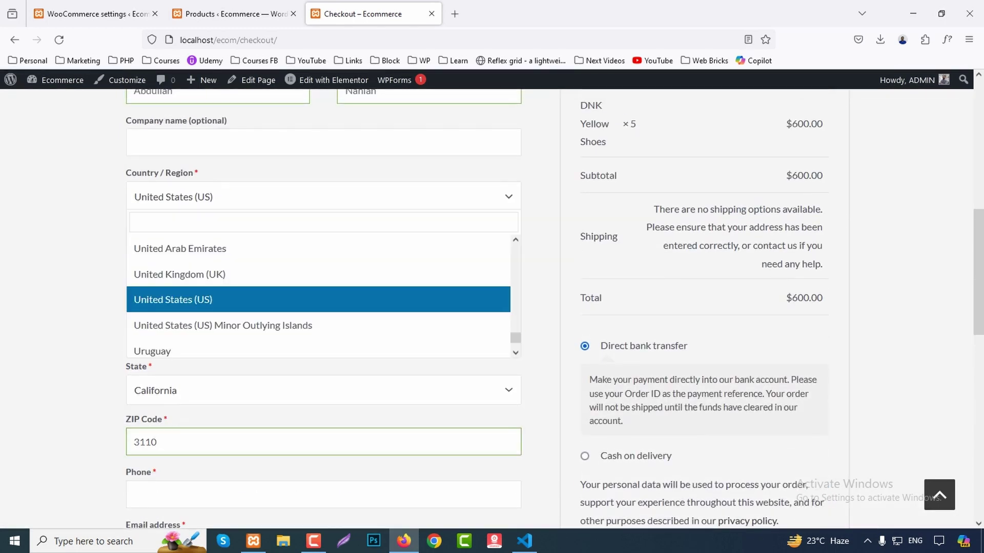
text(bang)
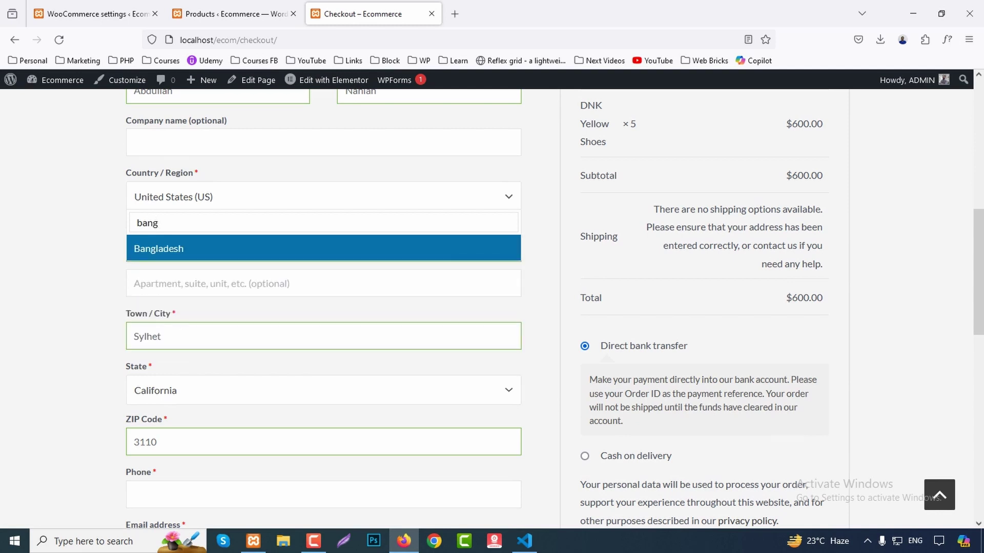
key(Return)
scroll(491, 307, down, 4)
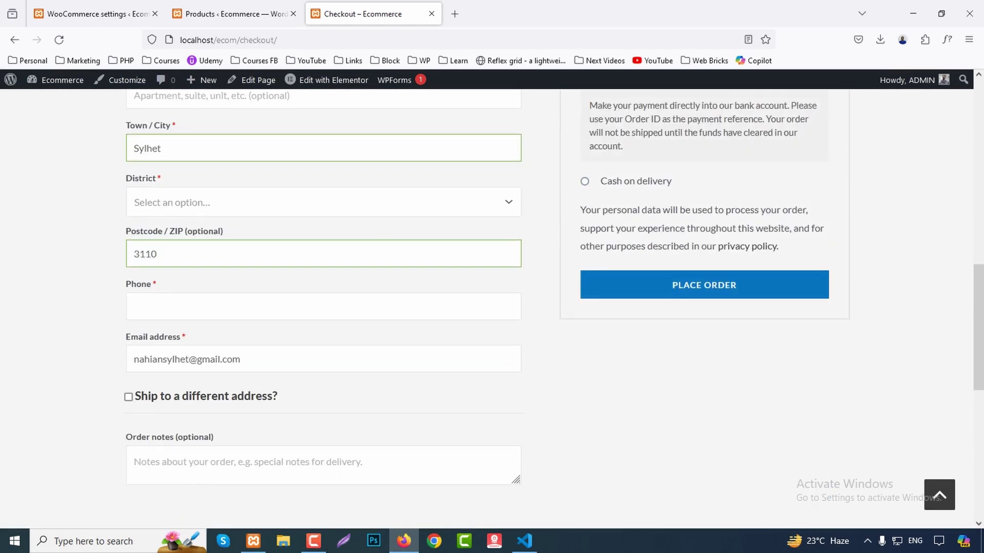
click(323, 202)
text(syl)
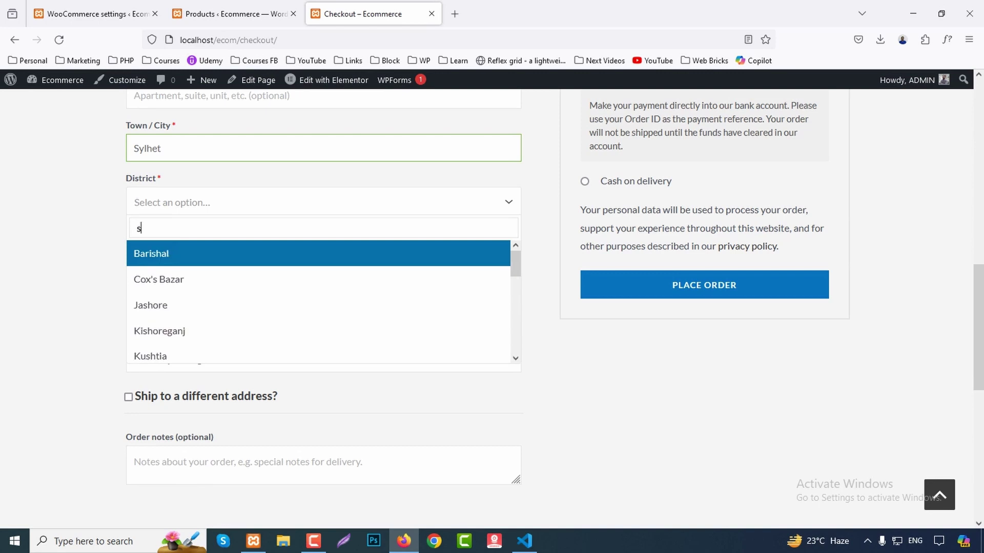
key(Return)
key(Tab)
key(Tab)
key(Down)
key(Down)
key(Return)
Select Cash on delivery and place the order.
scroll(492, 308, down, 2)
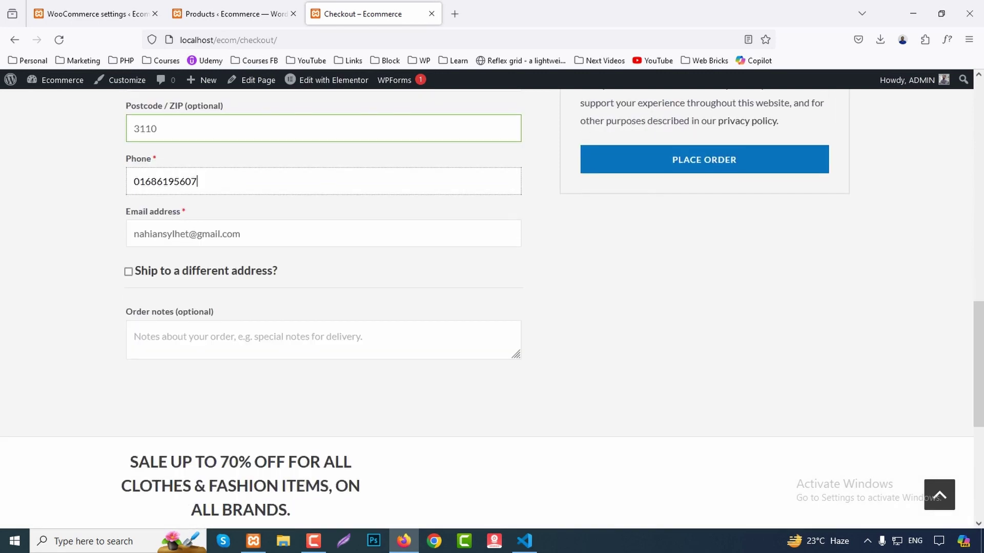
scroll(492, 307, up, 10)
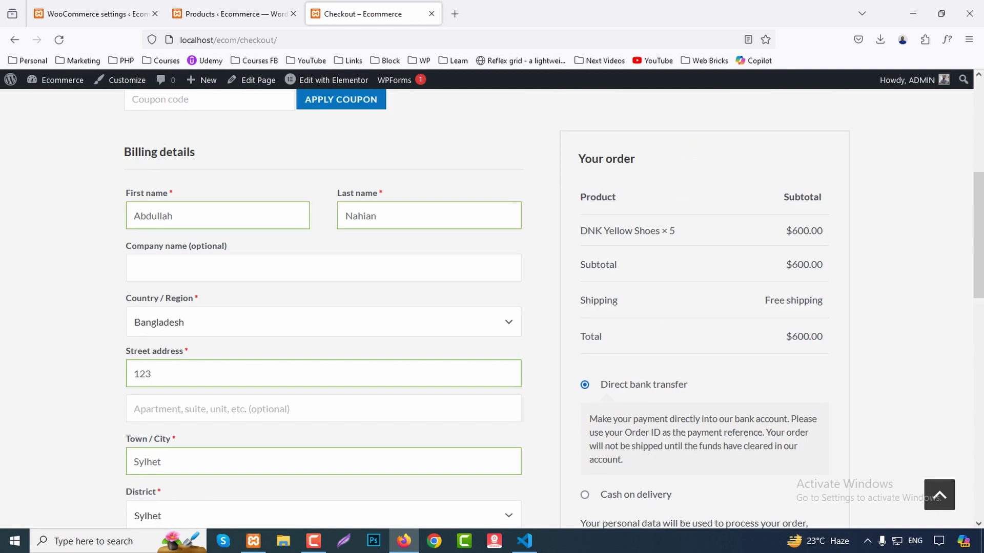
scroll(492, 307, down, 1)
scroll(491, 308, down, 2)
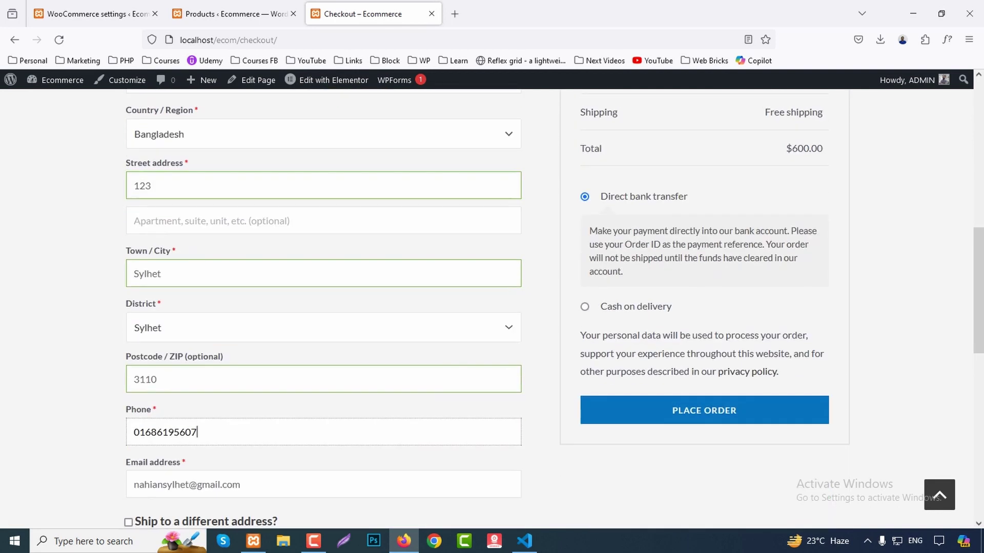
click(584, 306)
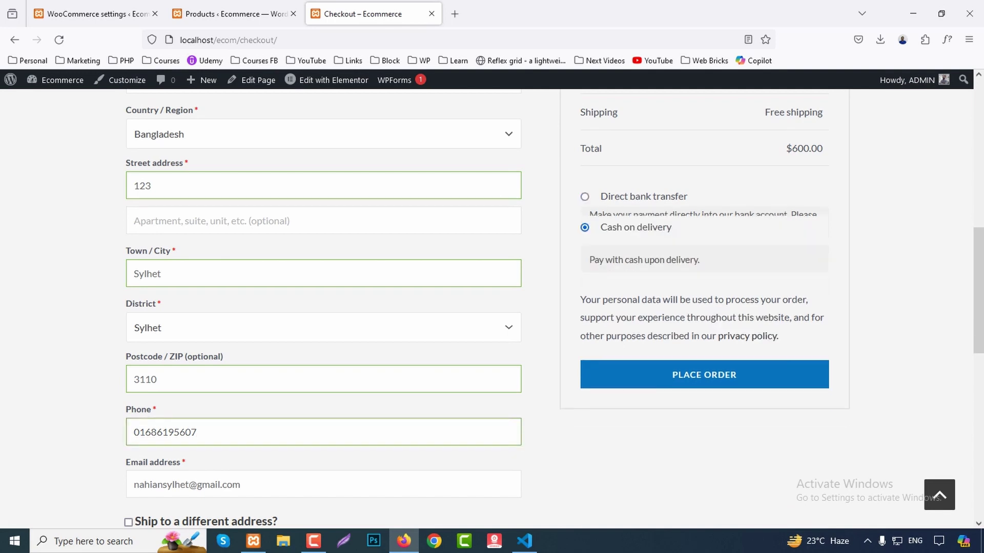
click(704, 370)
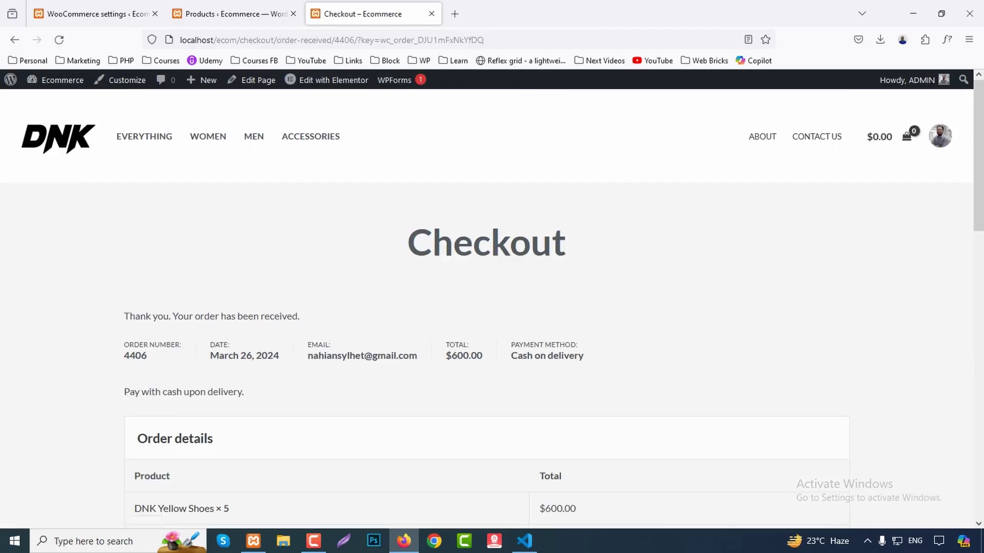
Open the new order from WooCommerce Orders and check it's Processing at $600.00.
scroll(491, 307, down, 8)
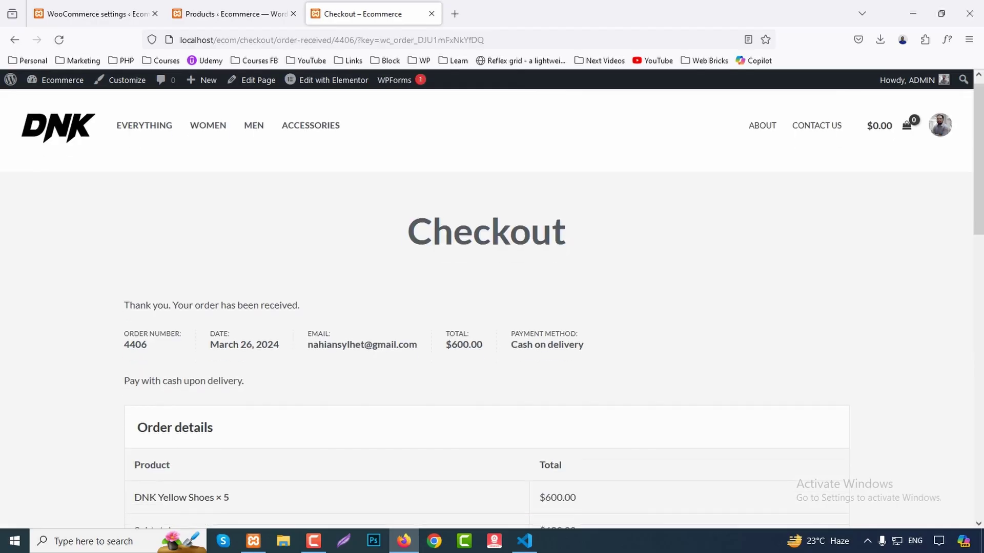
scroll(492, 307, down, 4)
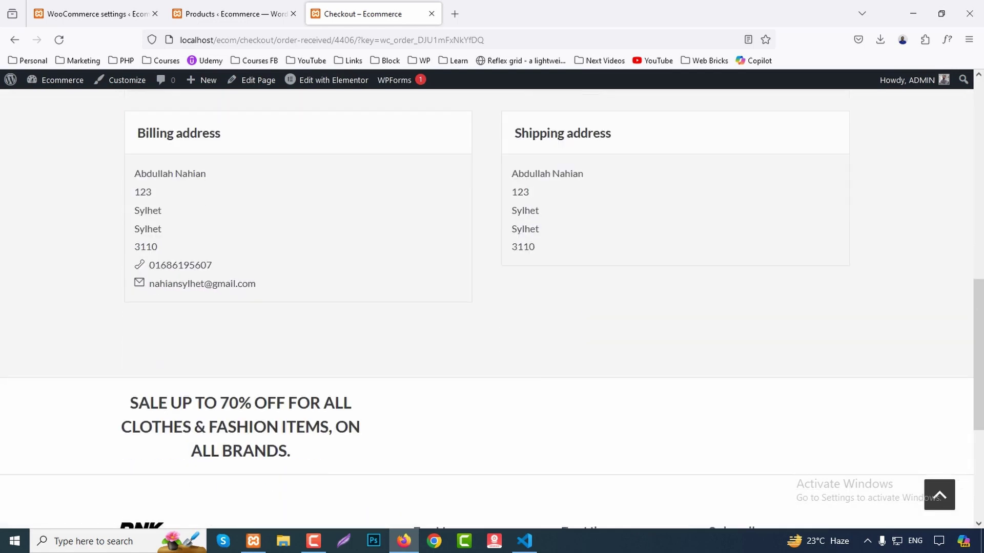
scroll(492, 307, up, 8)
key(ctrl+shift+Tab)
key(ctrl+shift+Tab)
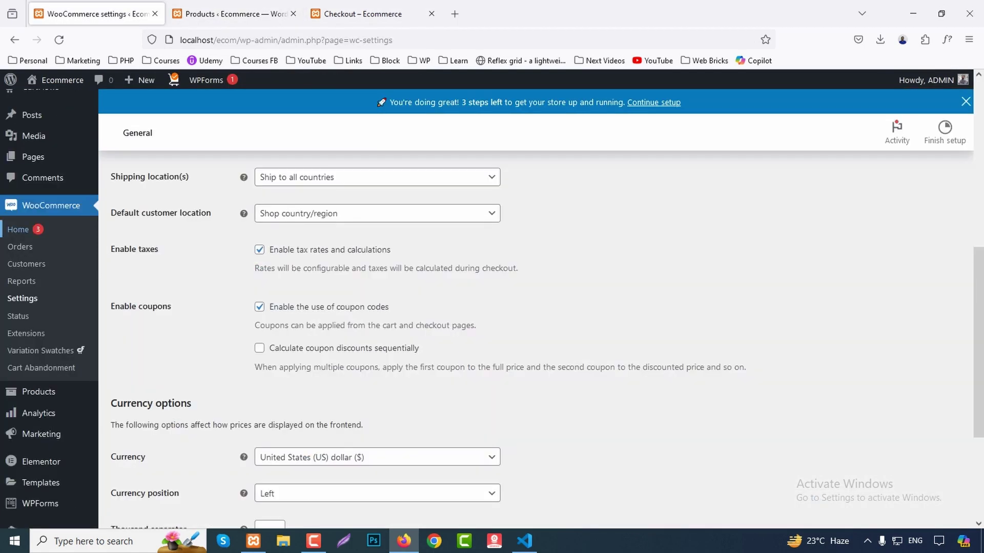
click(20, 247)
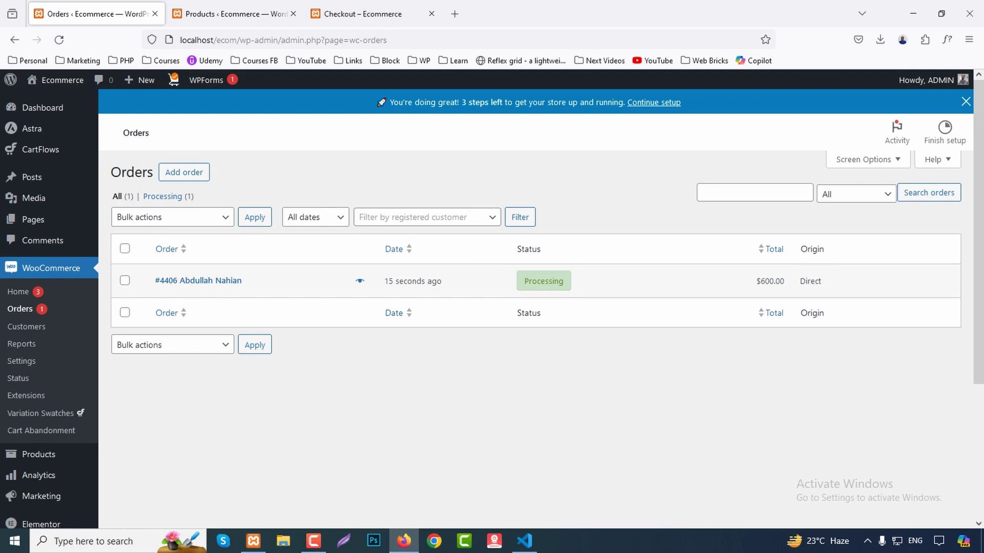
click(198, 281)
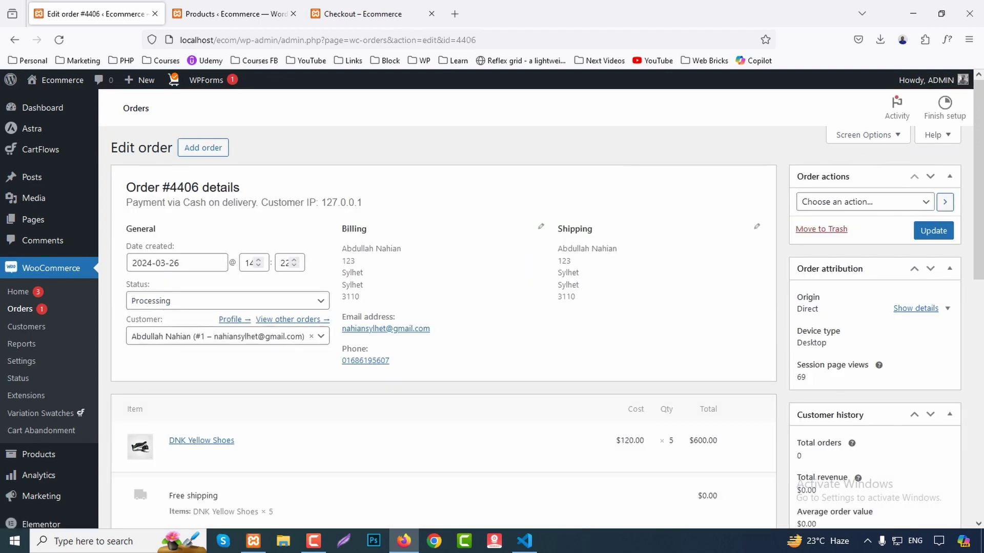
Return to the order-received confirmation tab.
scroll(492, 307, down, 4)
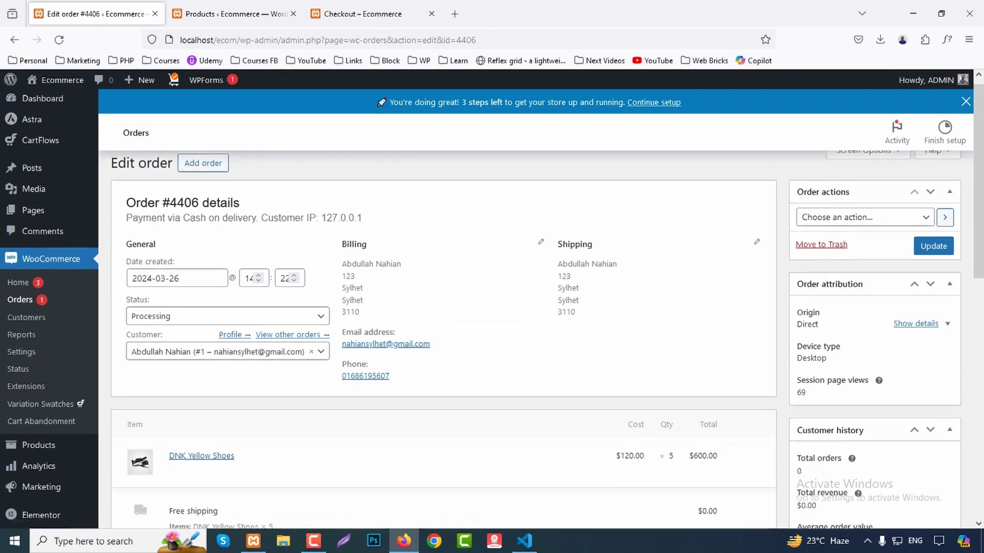
scroll(492, 308, up, 4)
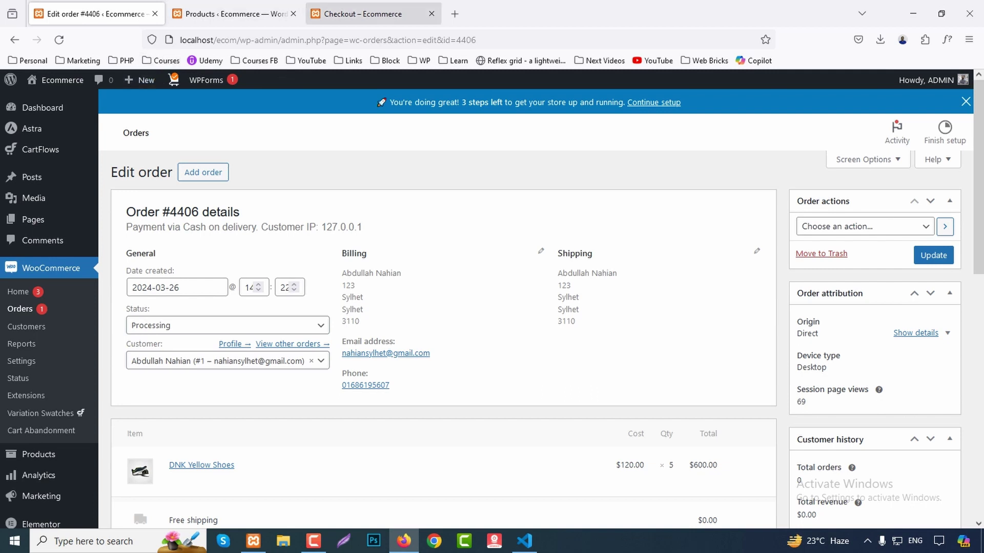
click(363, 13)
scroll(492, 307, up, 4)
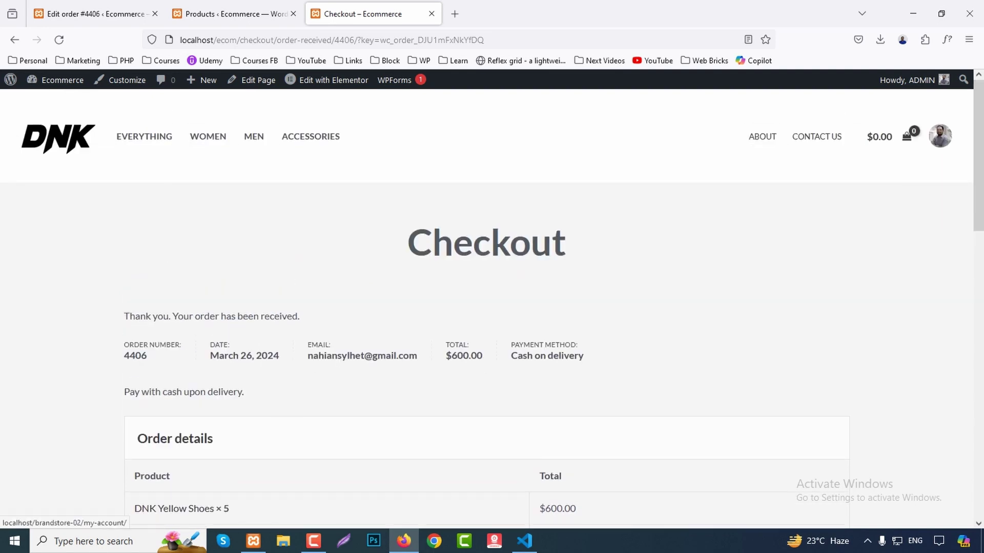
Correct the My Account address from brandstore-02 to /ecom/my-account/ and load it.
click(940, 135)
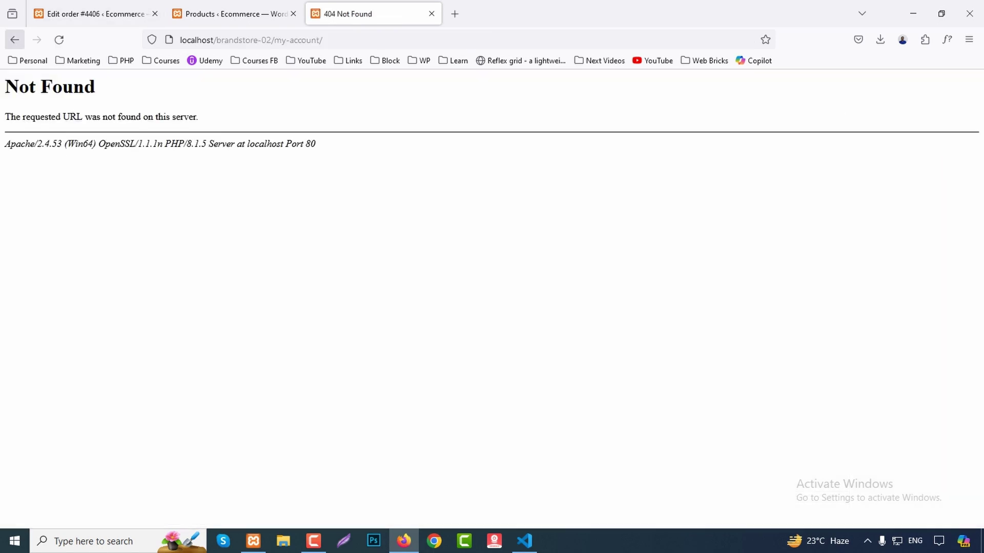
drag(216, 40, 271, 40)
text(ecom)
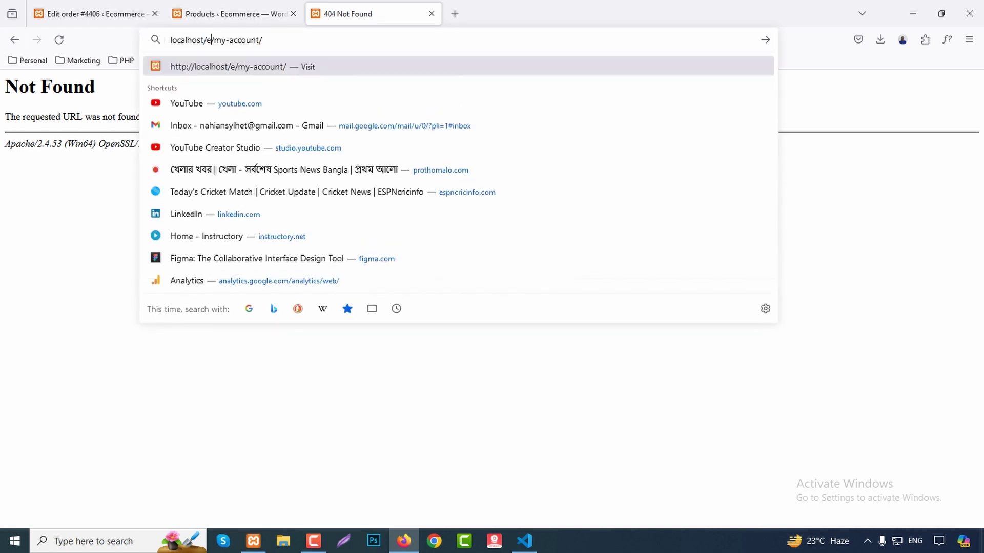
key(Return)
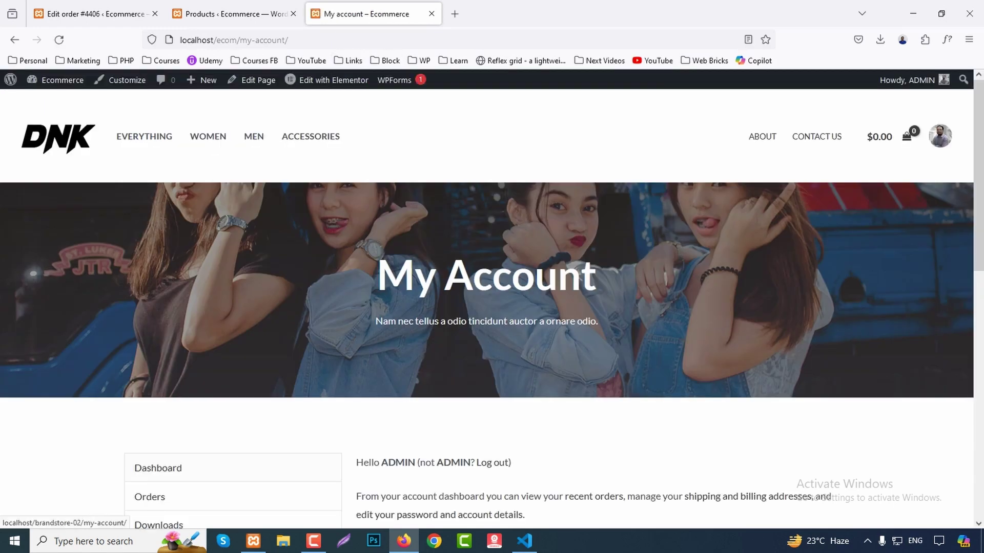
scroll(492, 307, down, 5)
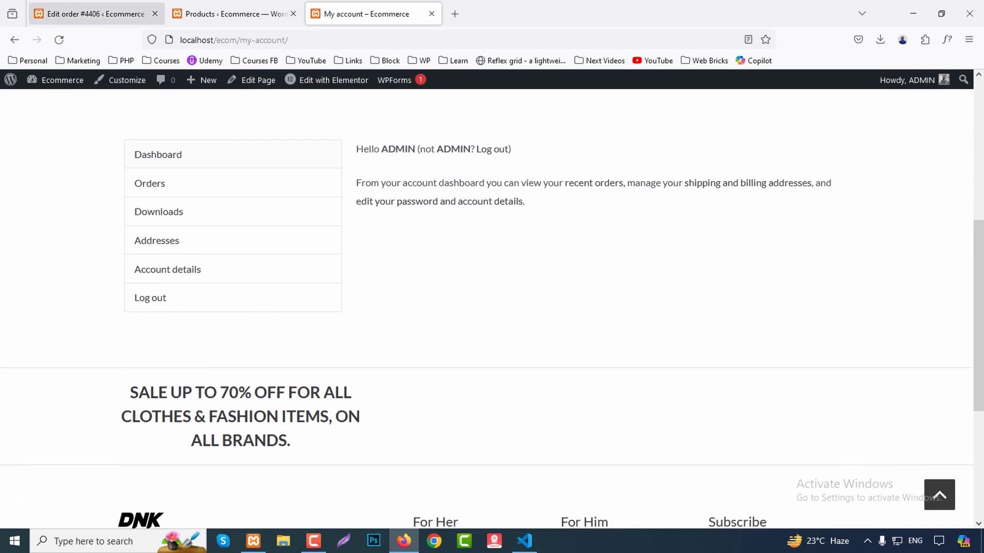
Open the Astra Customizer's Header Builder in a new tab.
click(235, 14)
mouse_move(41, 357)
mouse_move(44, 407)
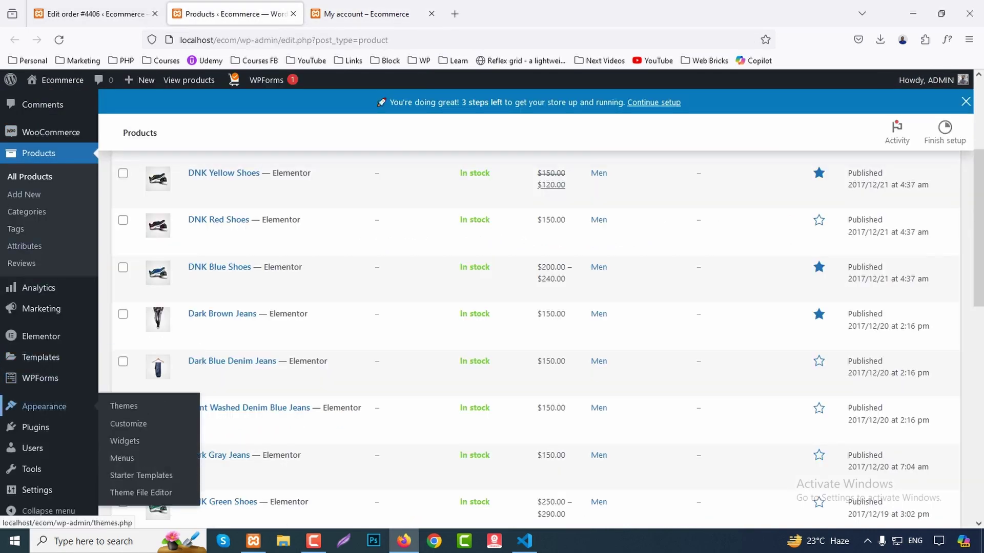
middle_click(128, 424)
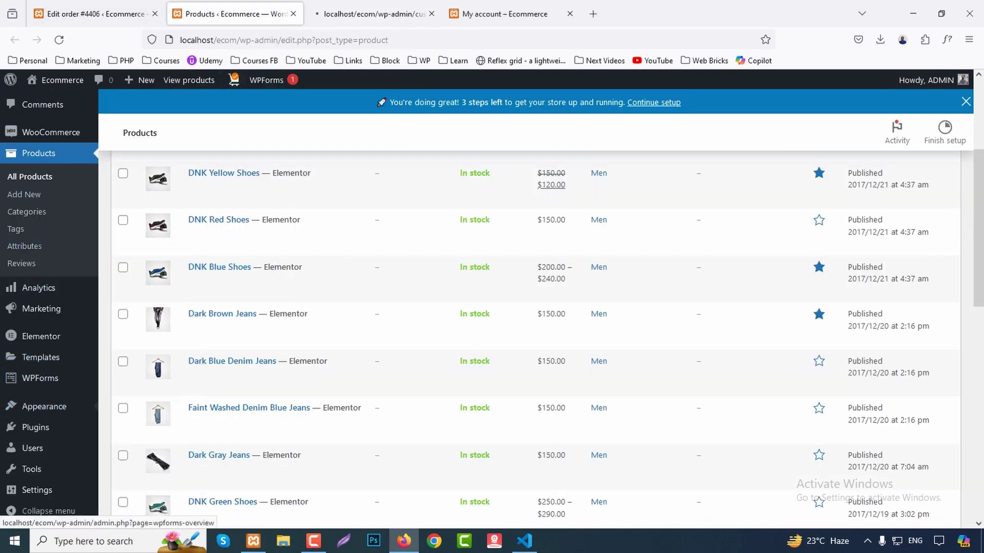
key(ctrl+Tab)
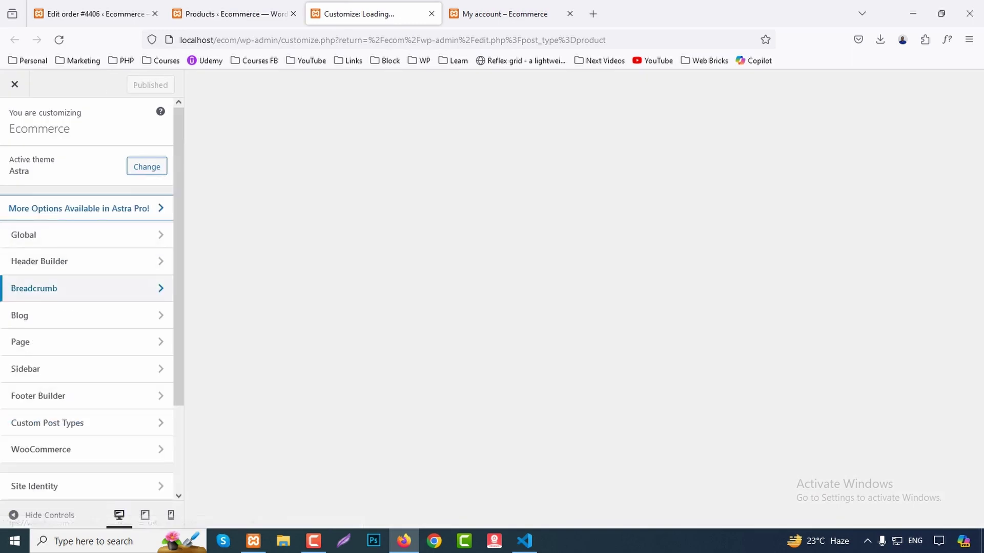
click(82, 261)
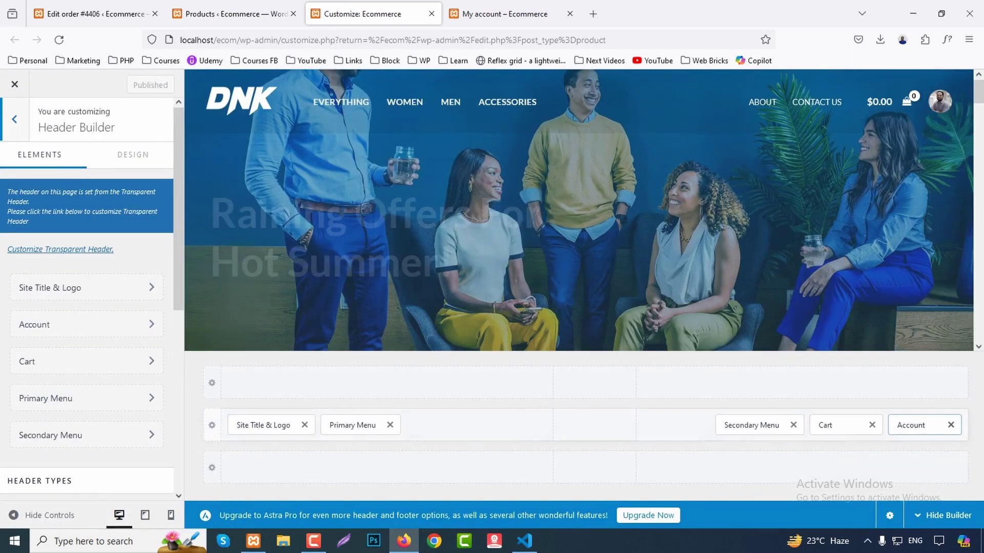
Change the header Account URL from brandstore-02 to ecom and publish.
click(910, 425)
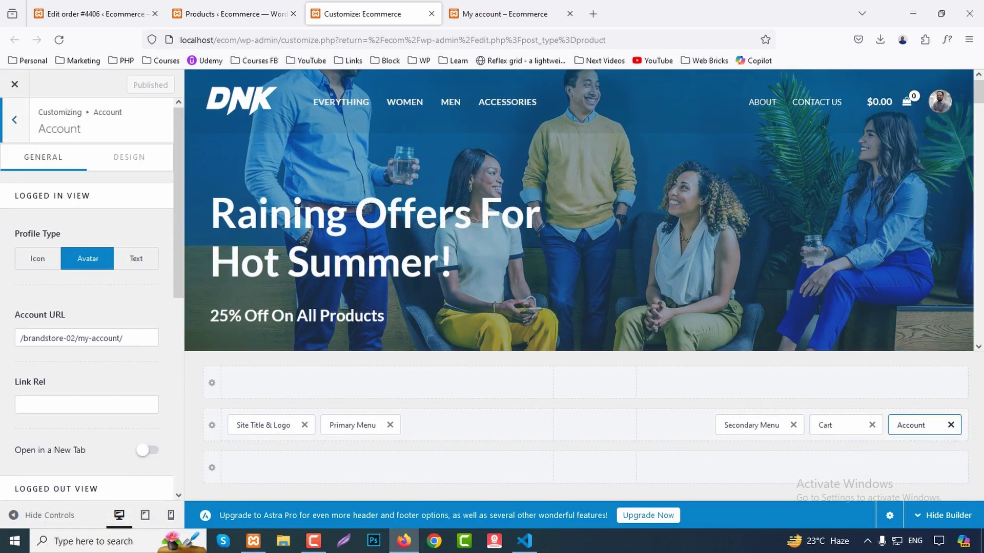
click(123, 338)
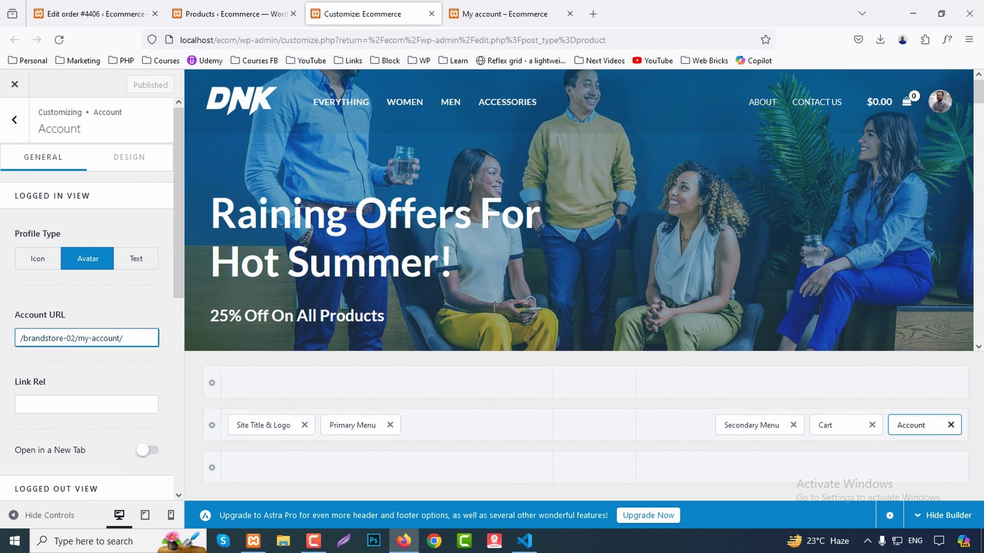
drag(23, 338, 75, 338)
text(ecom)
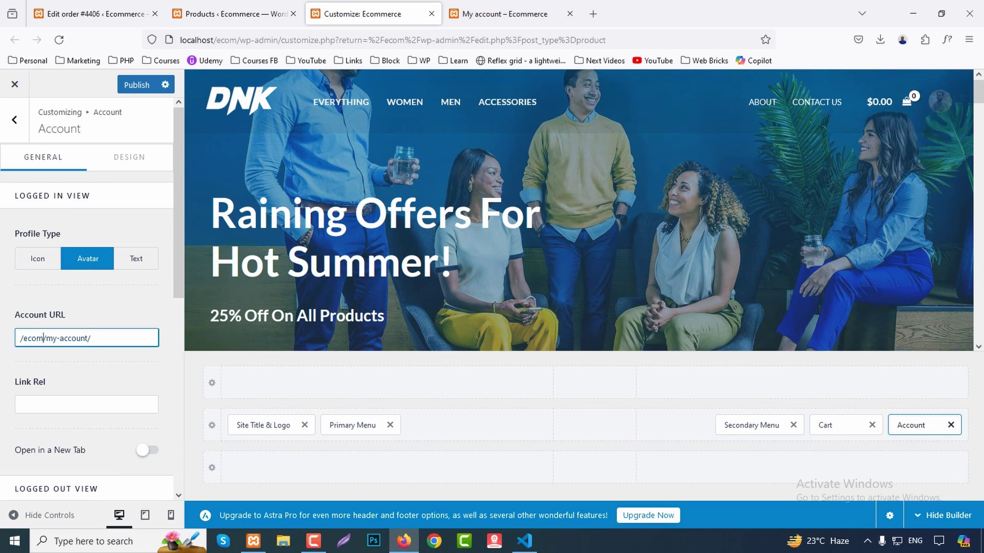
key(ctrl+s)
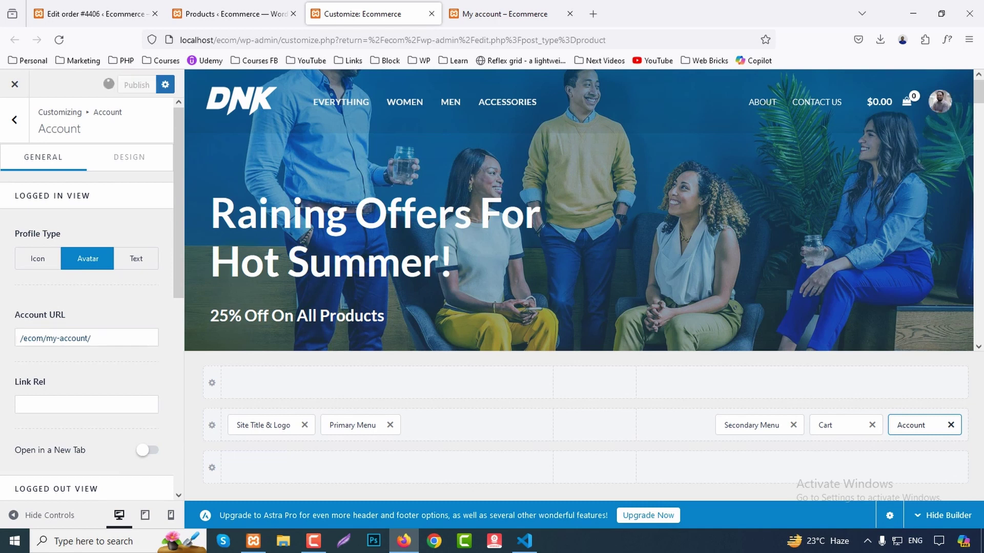
Reload My Account, view its Orders and Downloads sections, then return to the DNK home page.
click(505, 14)
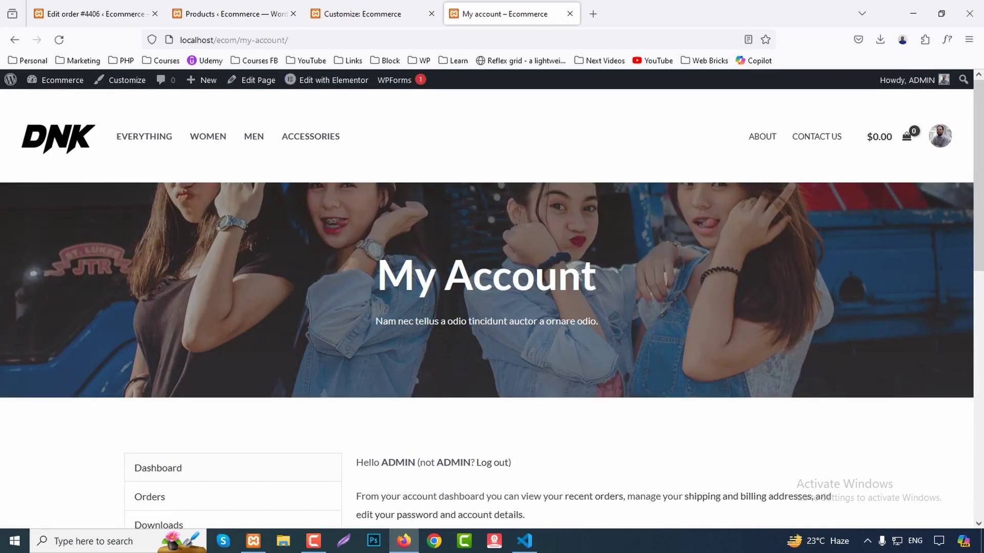
key(F5)
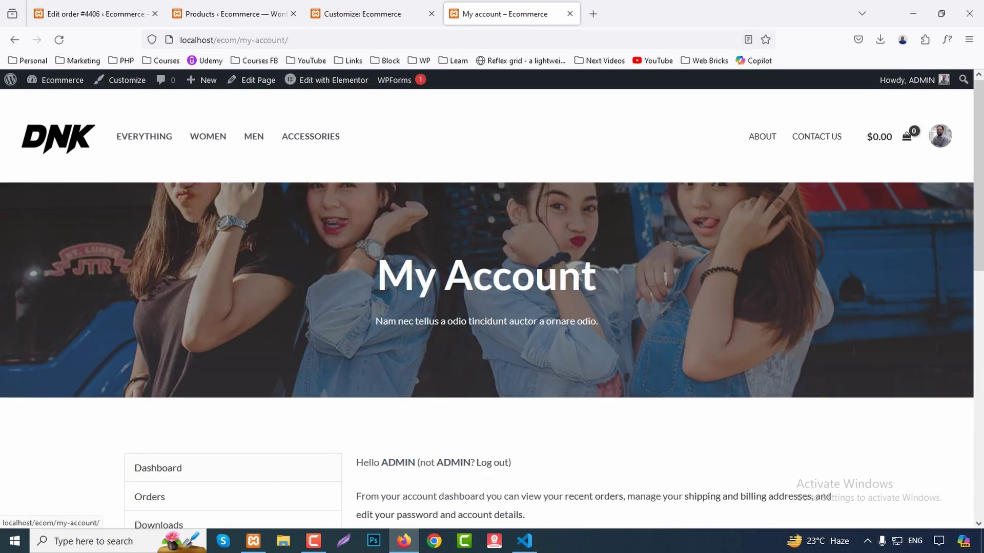
scroll(492, 308, down, 3)
scroll(150, 246, down, 1)
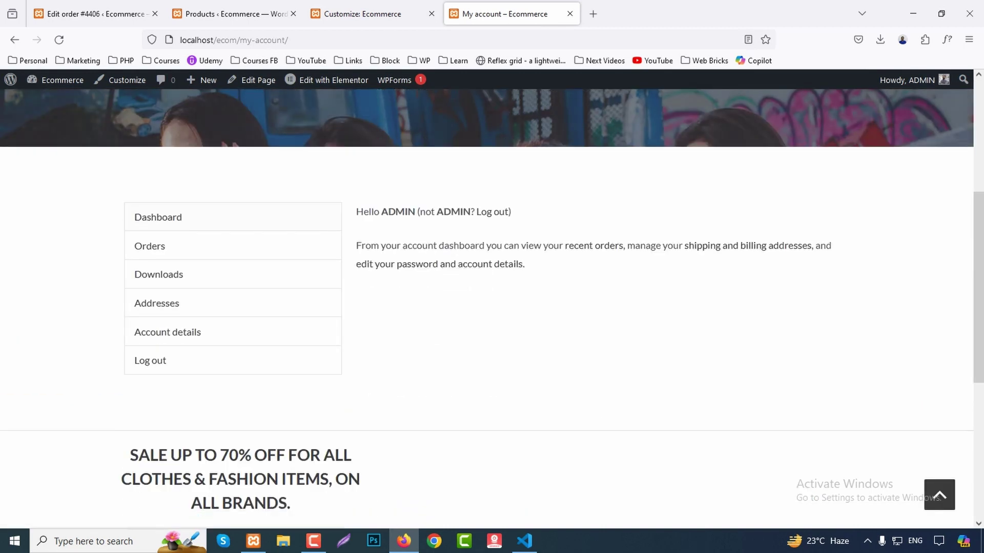
click(150, 246)
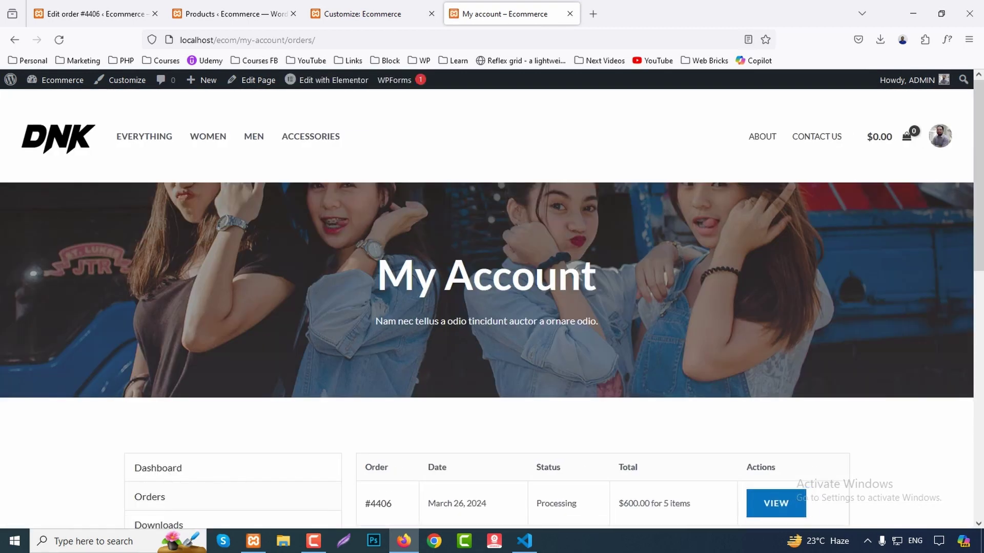
scroll(491, 307, down, 3)
click(159, 336)
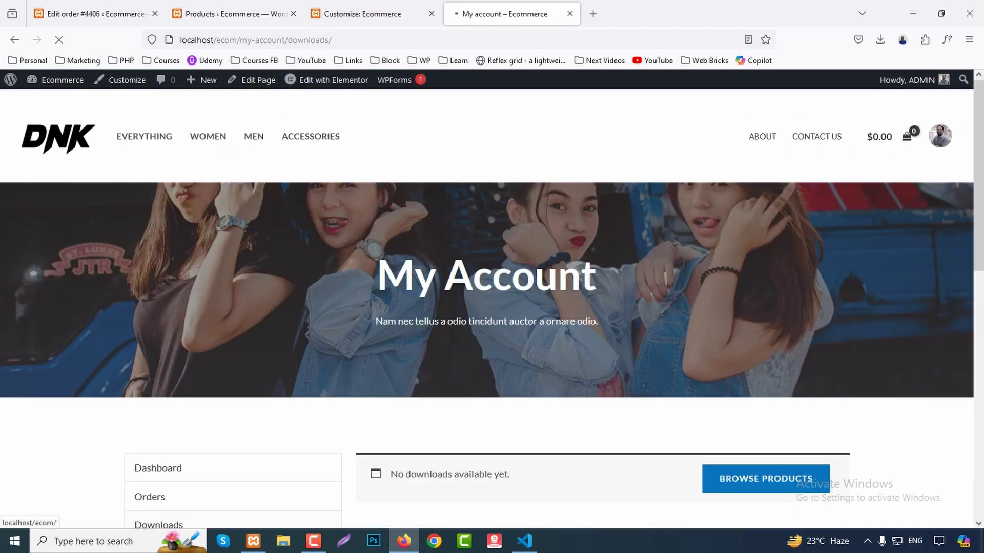
click(58, 138)
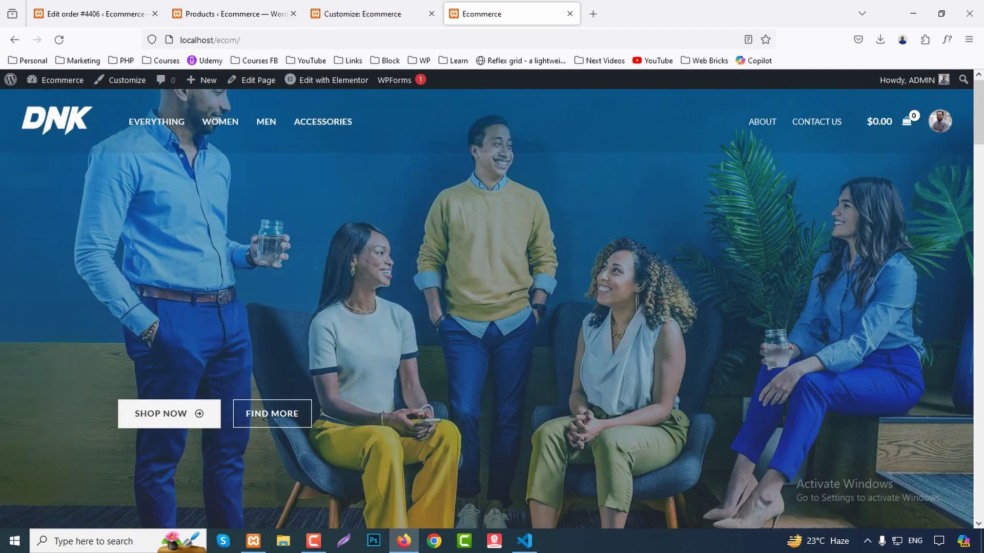